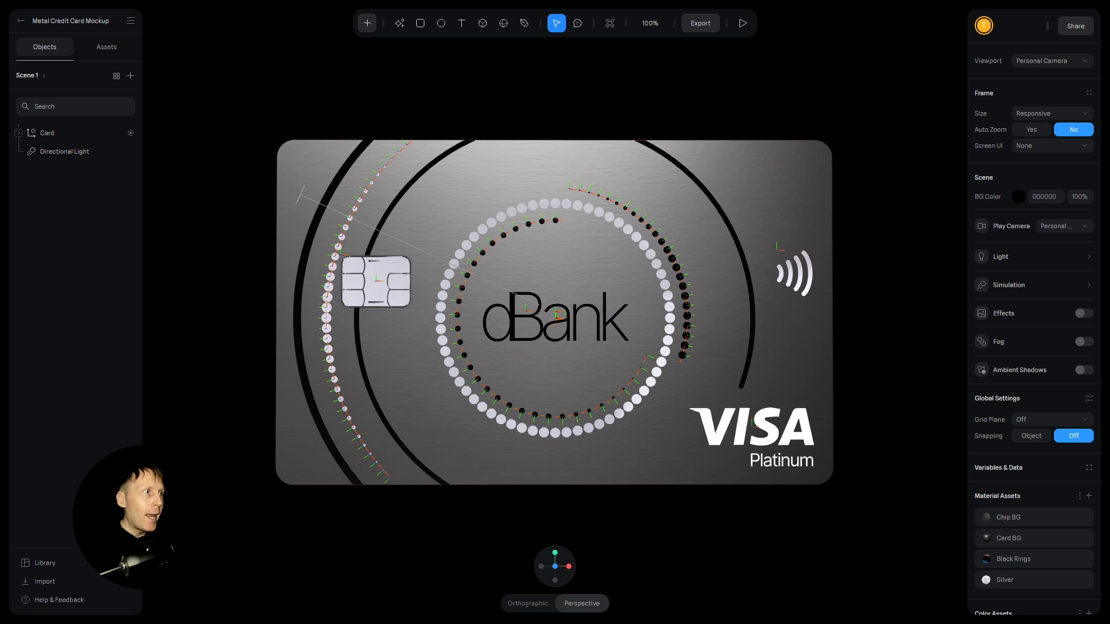
Step: Hide and show the Card group to check what it contains, and expand it to list its child objects
scroll(333, 565, "up", 3)
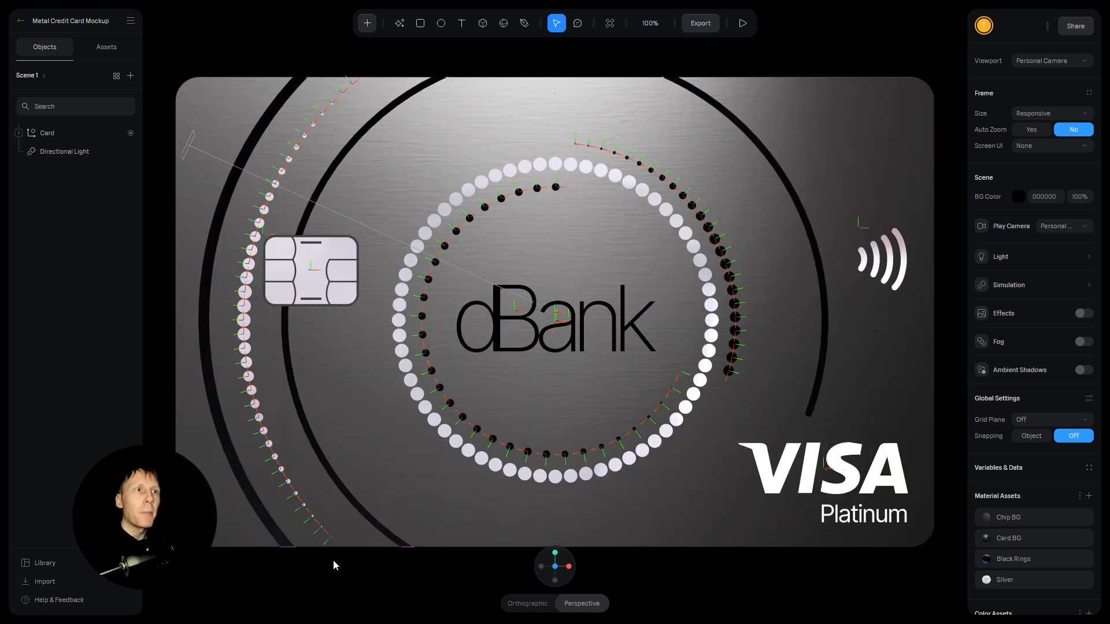
left_click(65, 136)
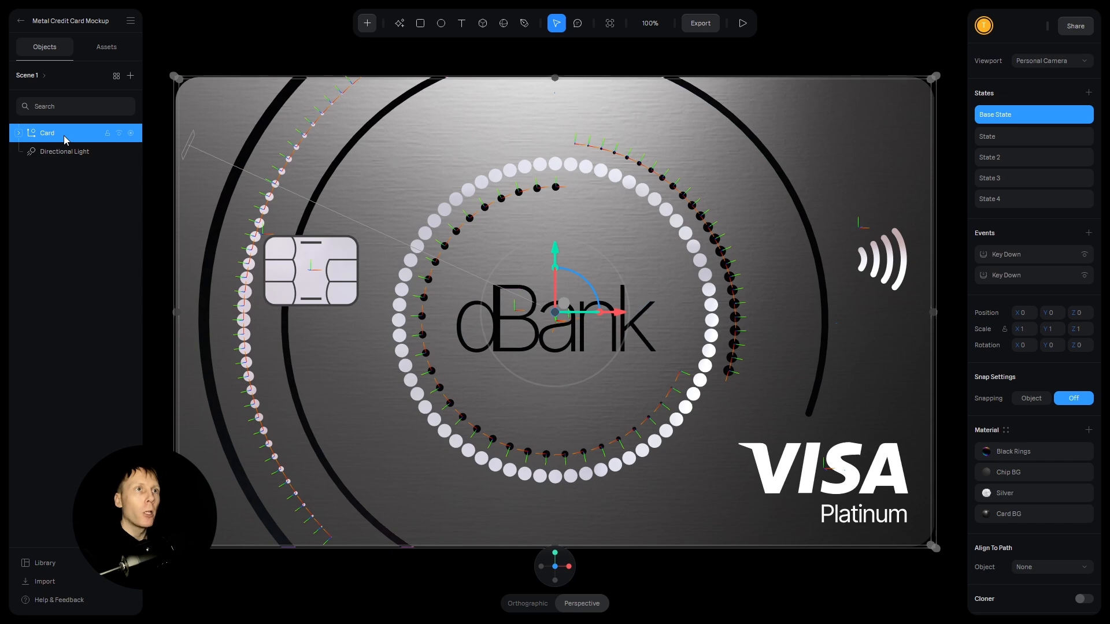
left_click(119, 133)
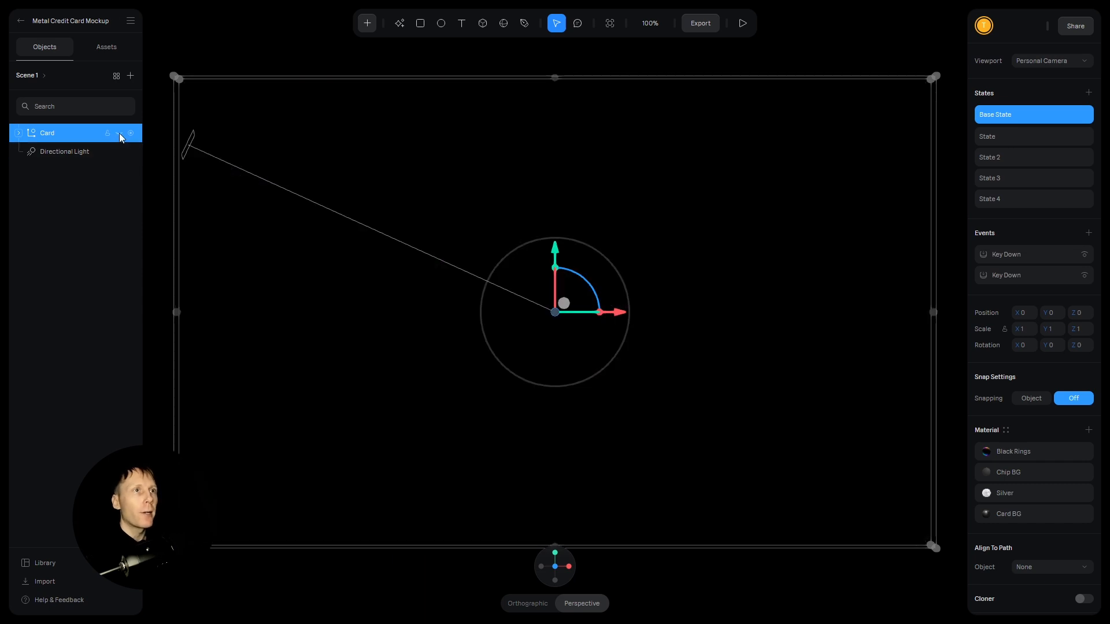
left_click(119, 133)
left_click(19, 133)
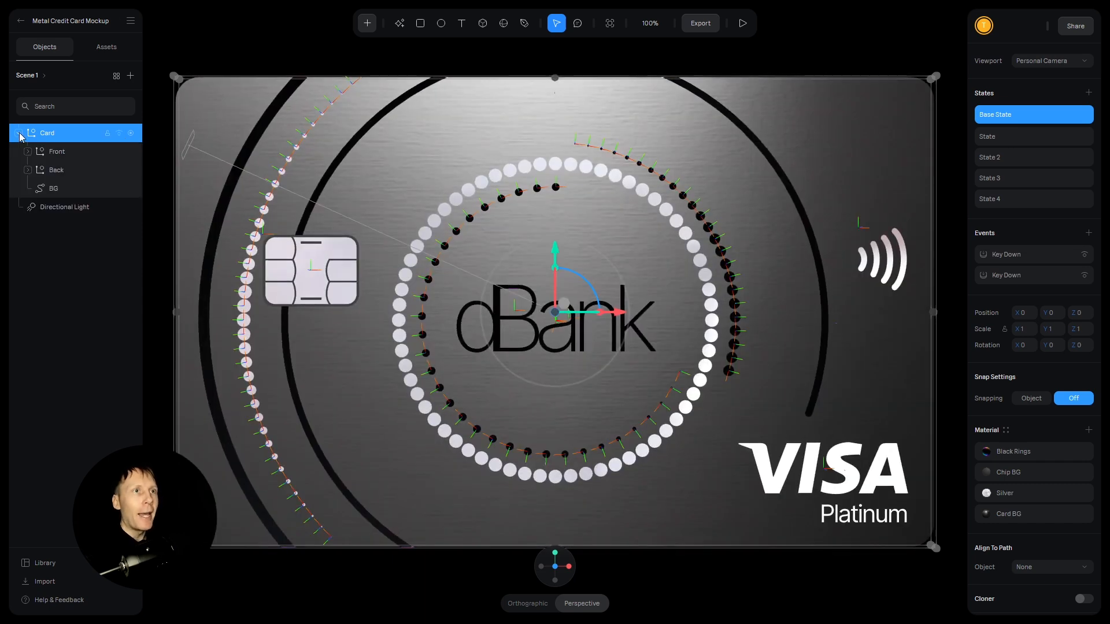
Step: Select the Front group and switch its visibility off and on to check its contents
left_click(61, 156)
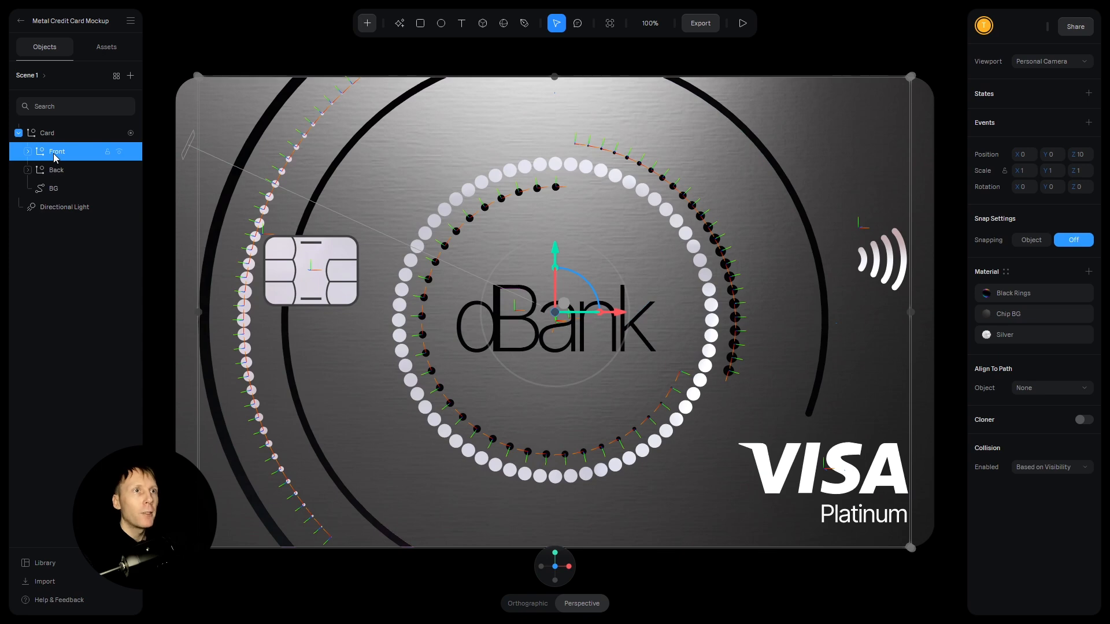
left_click(120, 151)
left_click(119, 151)
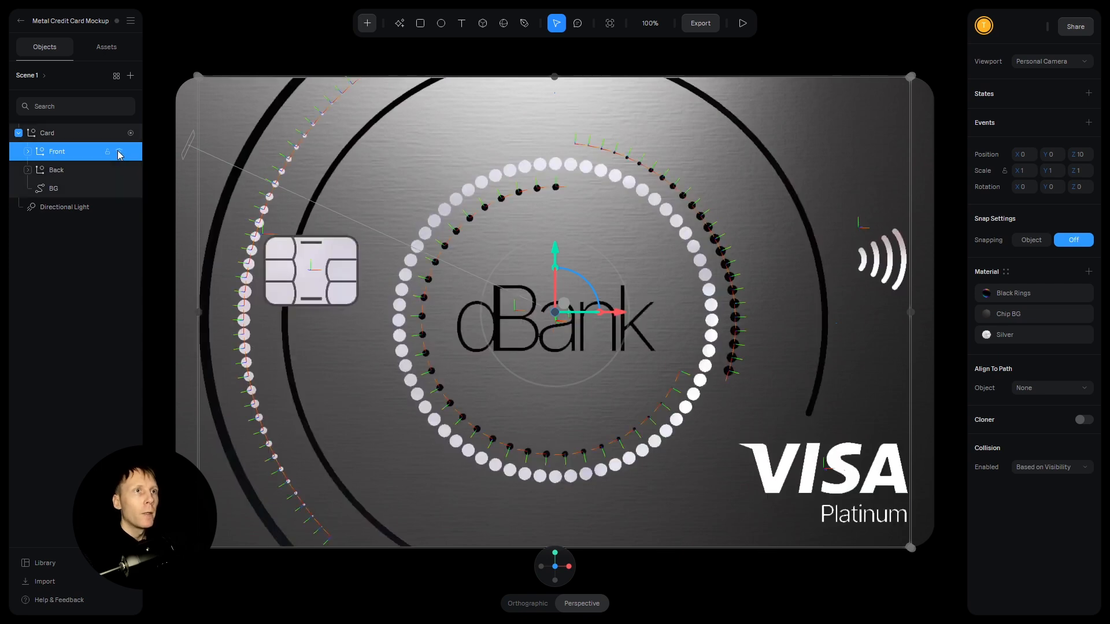
Step: Select the Back group, view the card from behind, switch the group's visibility off and on, and return to the front view
left_click(56, 170)
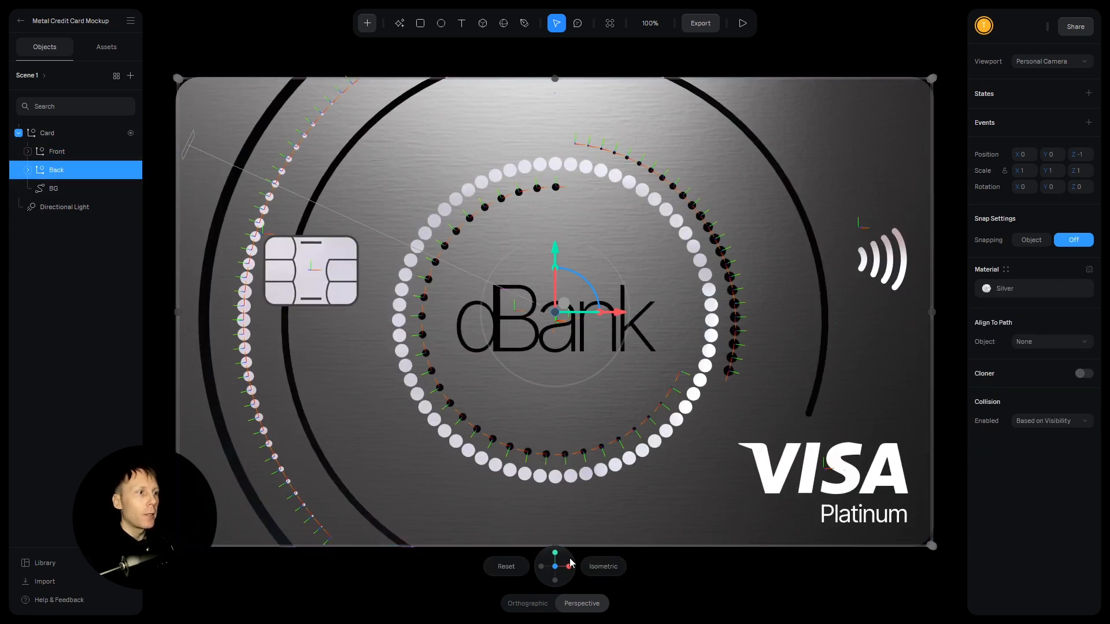
left_click(542, 567)
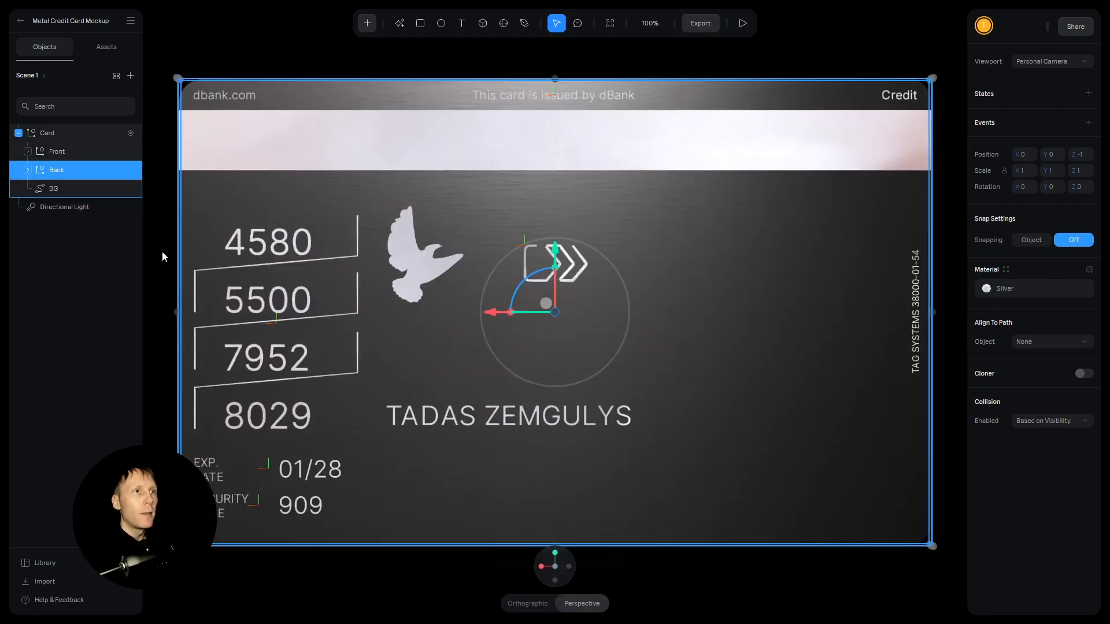
left_click(119, 170)
left_click(120, 169)
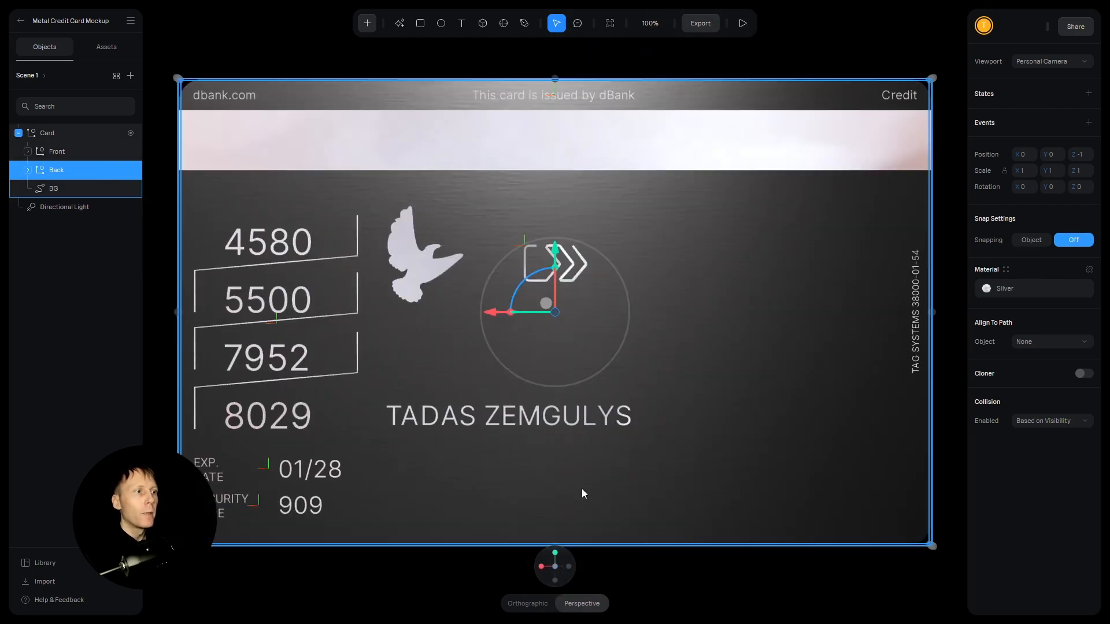
left_click(568, 567)
left_click(568, 567)
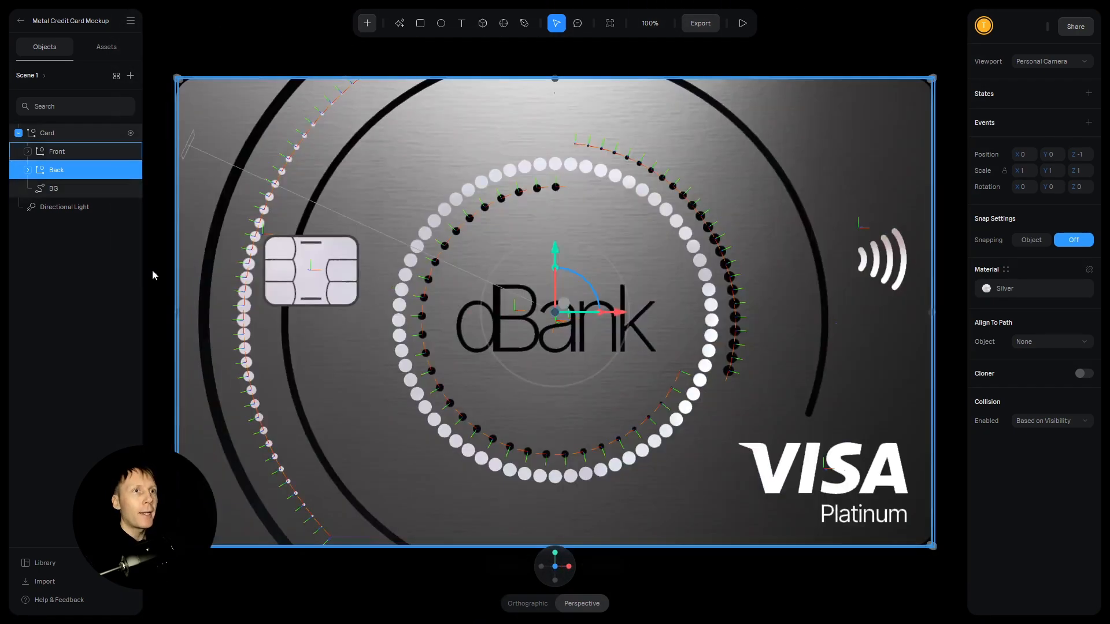
Step: Switch the BG shape's visibility off and on to check the card's base
left_click(119, 190)
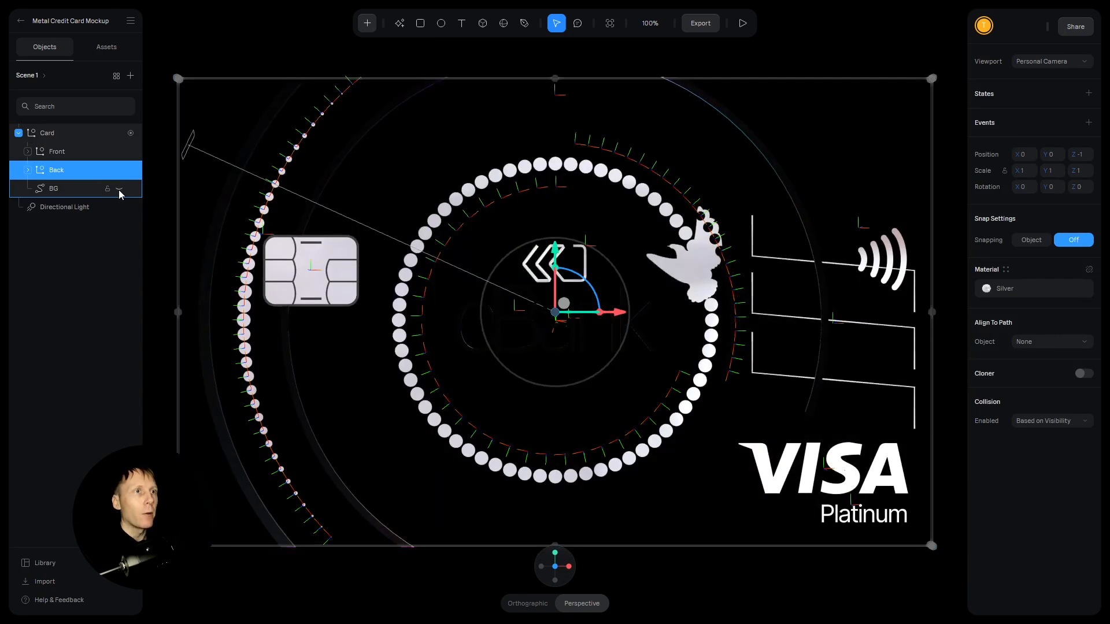
left_click(119, 189)
left_click(65, 189)
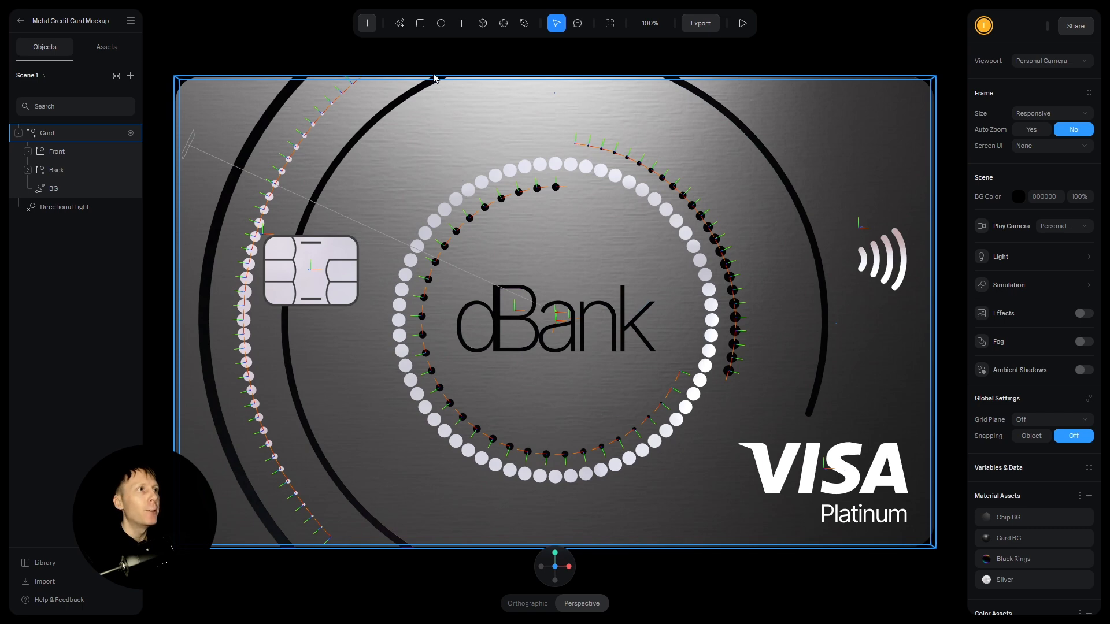
Step: Draw a rectangle about 625 by 299 over the card and move it forward along Z, away from the card face
left_click(420, 23)
mouse_move(368, 153)
left_mouse_down()
mouse_move(805, 227)
mouse_move(830, 371)
mouse_move(846, 381)
mouse_move(809, 384)
mouse_move(885, 359)
mouse_move(845, 384)
mouse_move(790, 380)
mouse_move(878, 376)
mouse_move(840, 391)
left_mouse_up()
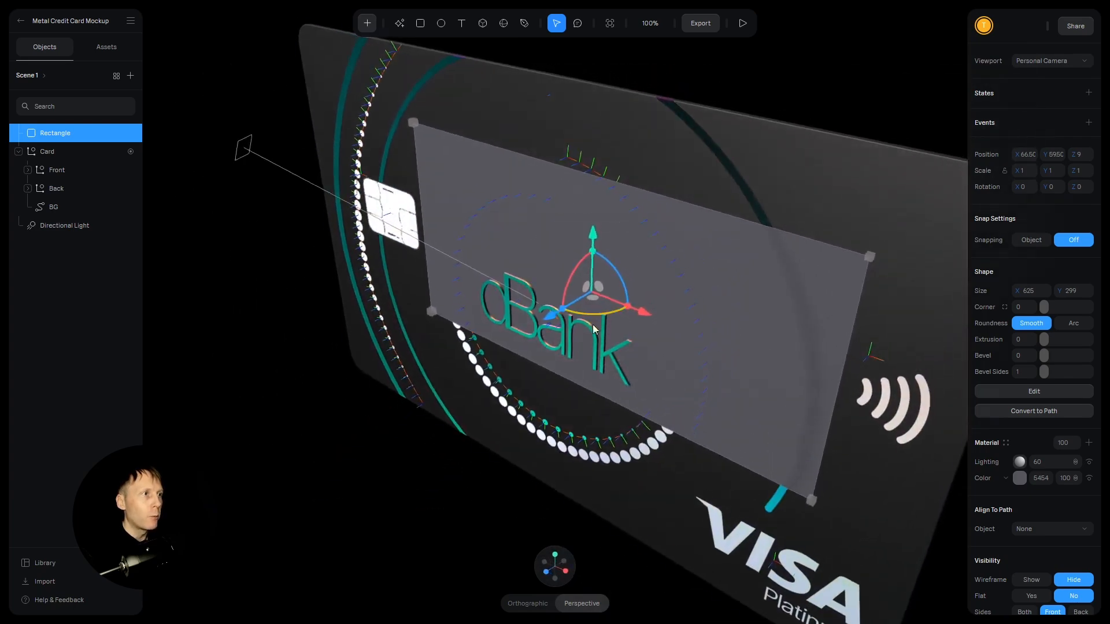
left_click_drag(549, 319, 463, 345)
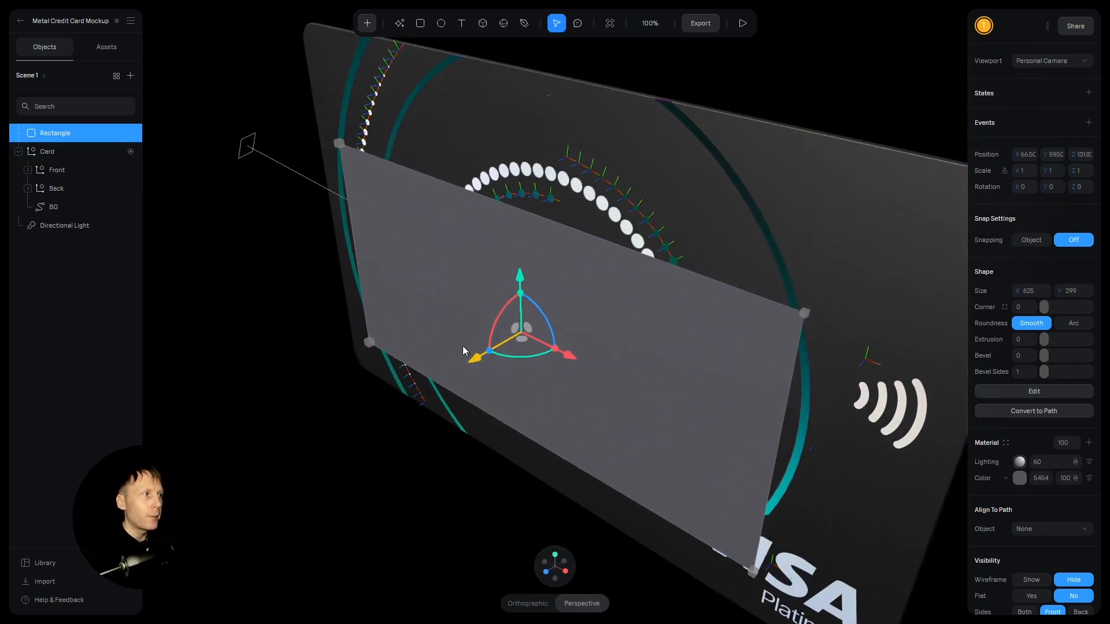
Step: Round the rectangle's corners to 41 and give it an extrusion of 8
left_click_drag(1044, 339, 1062, 307)
left_click(1027, 295)
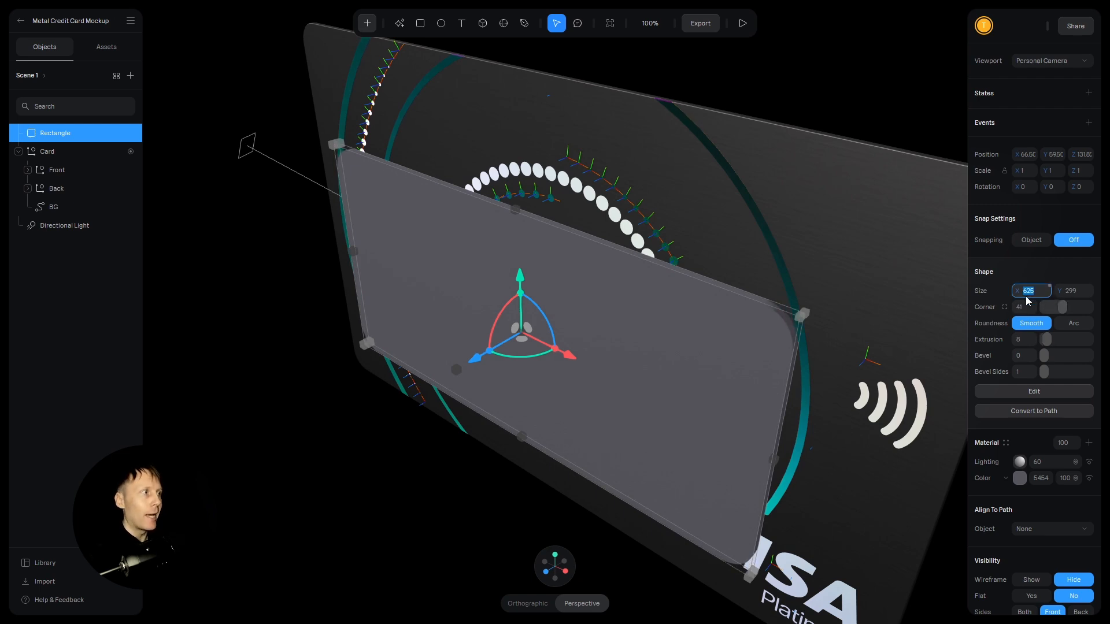
middle_click_drag(706, 454, 746, 411)
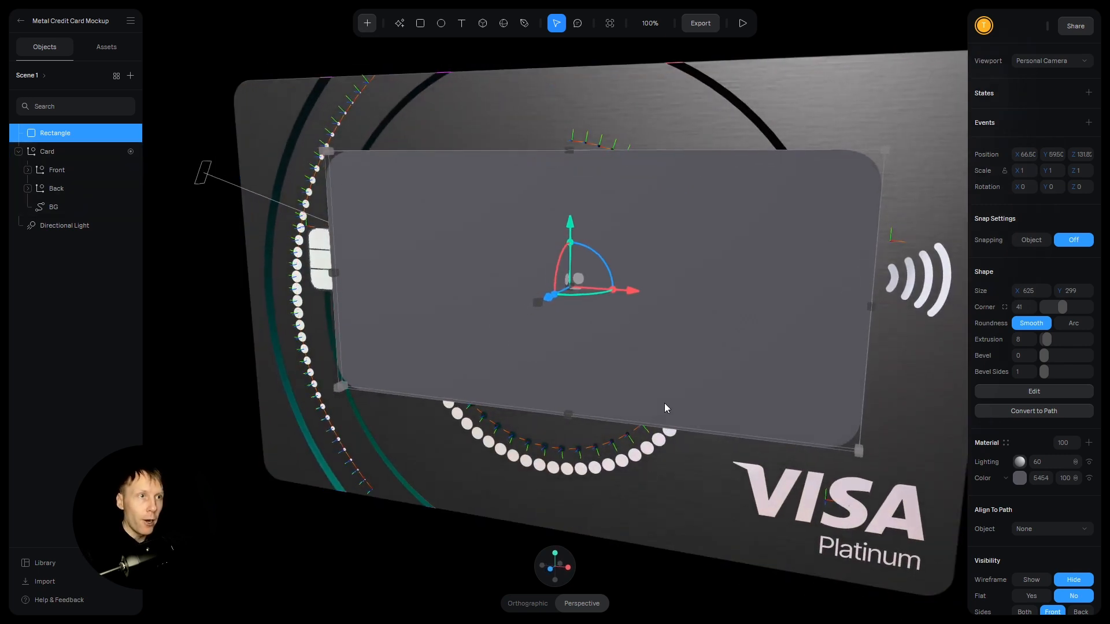
key("Return")
Step: Assign the Card BG material asset to the rectangle
scroll(1048, 403, "down", 1)
scroll(1050, 406, "down", 3)
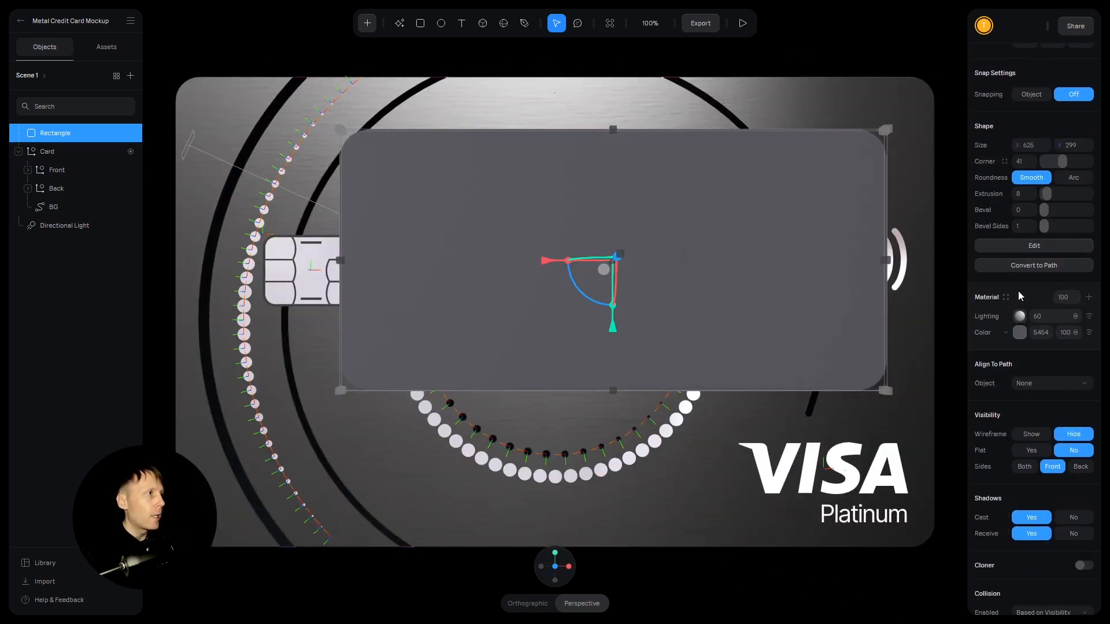
left_click(1007, 298)
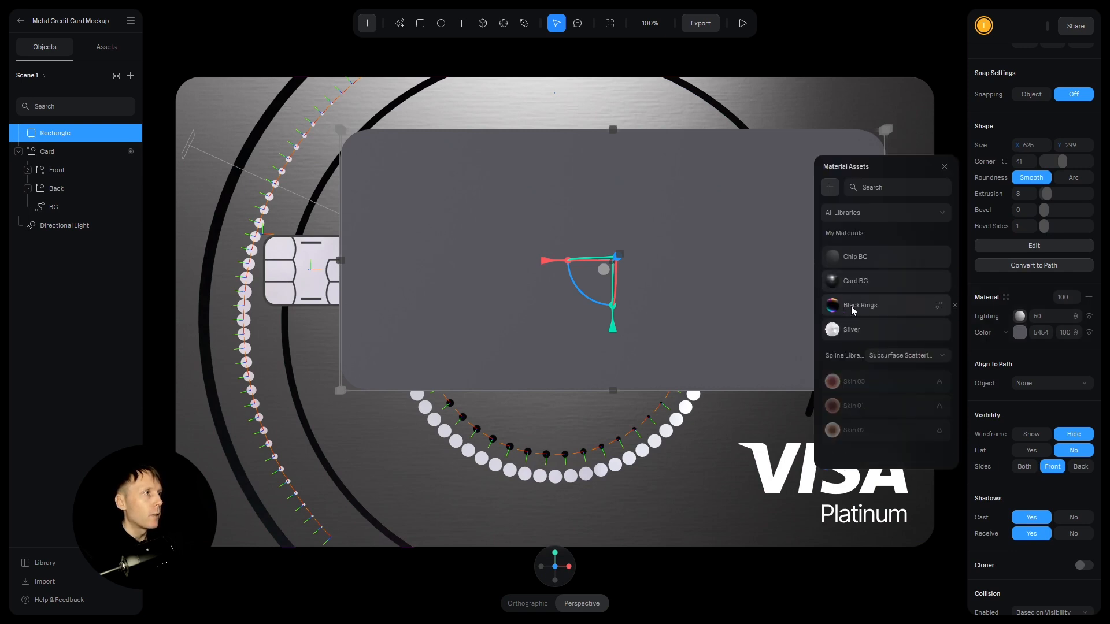
left_click(872, 279)
left_click(944, 167)
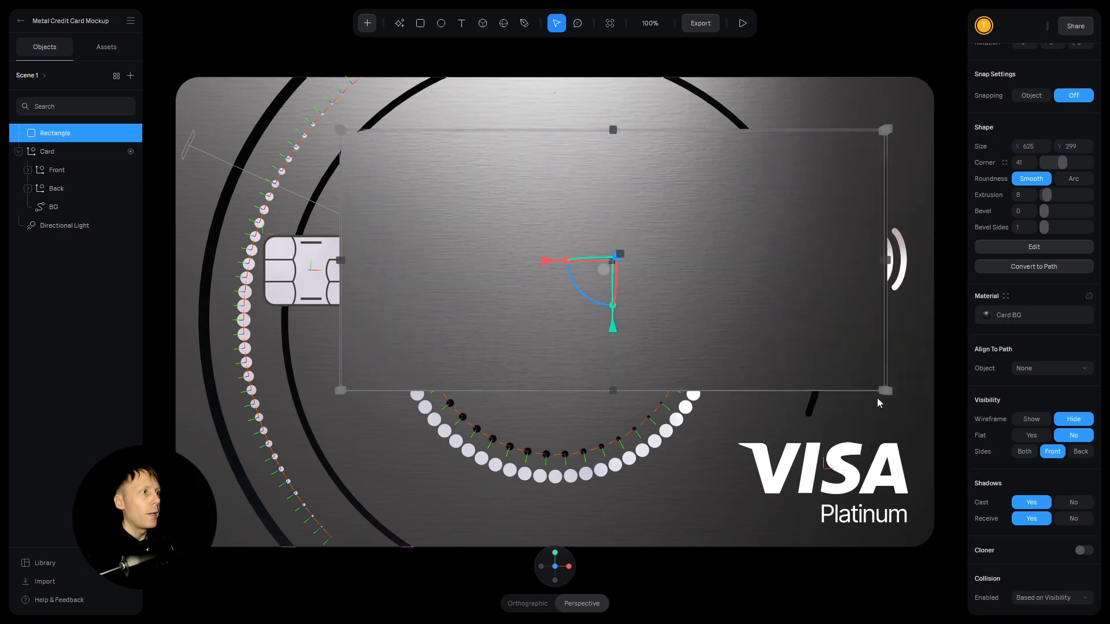
Step: Move the rectangle sideways along its X axis toward the chip side, and delete it
left_click_drag(875, 399, 864, 433, "alt")
left_click_drag(545, 292, 366, 286)
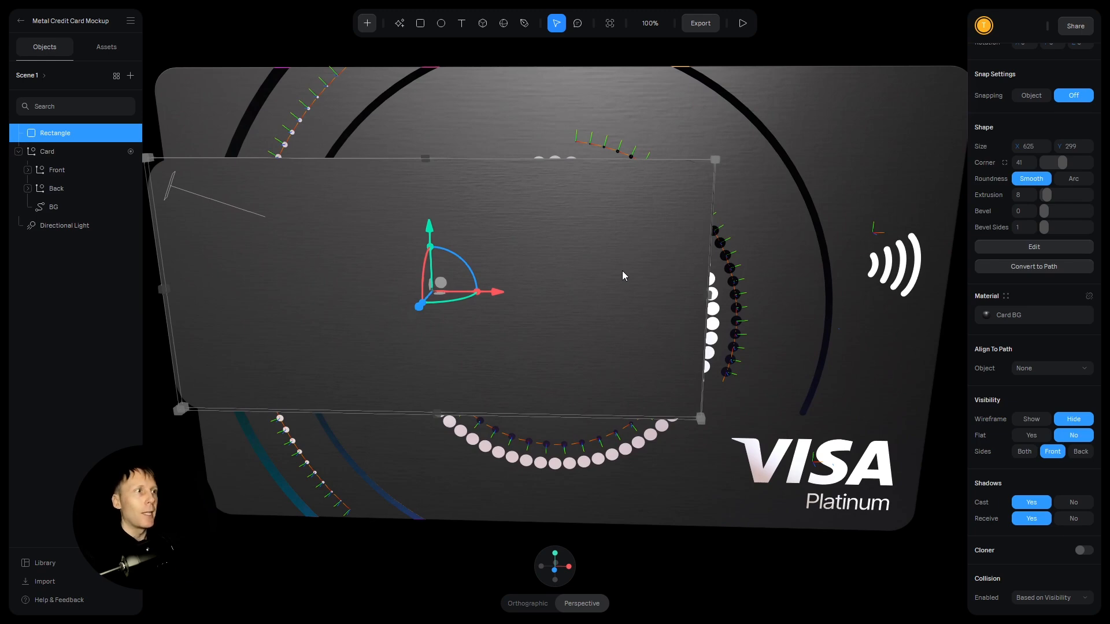
key("Delete")
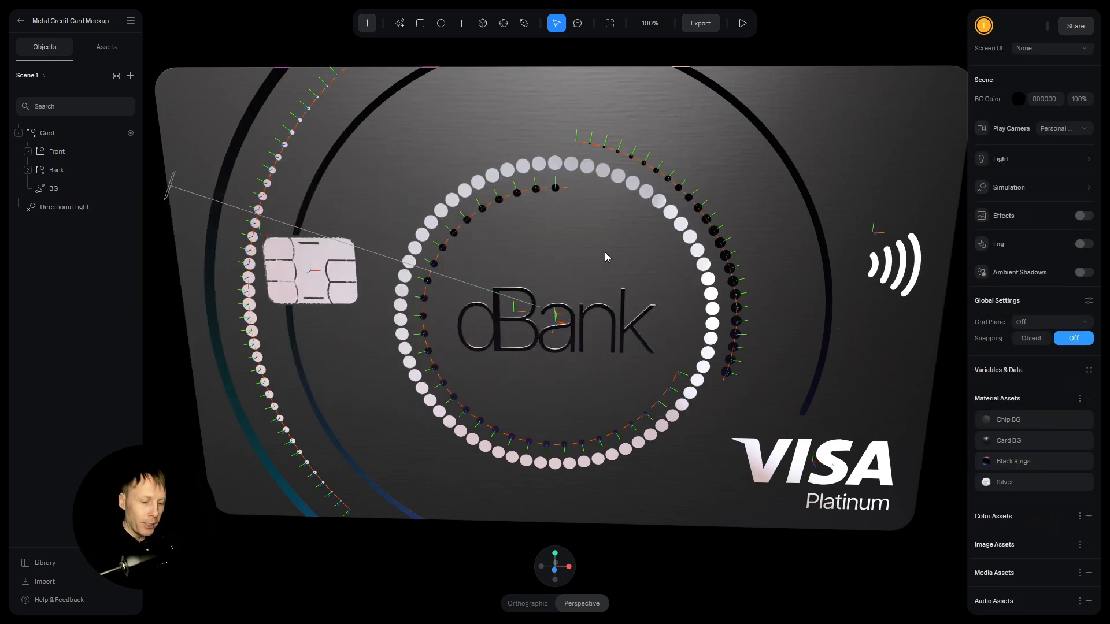
key("1")
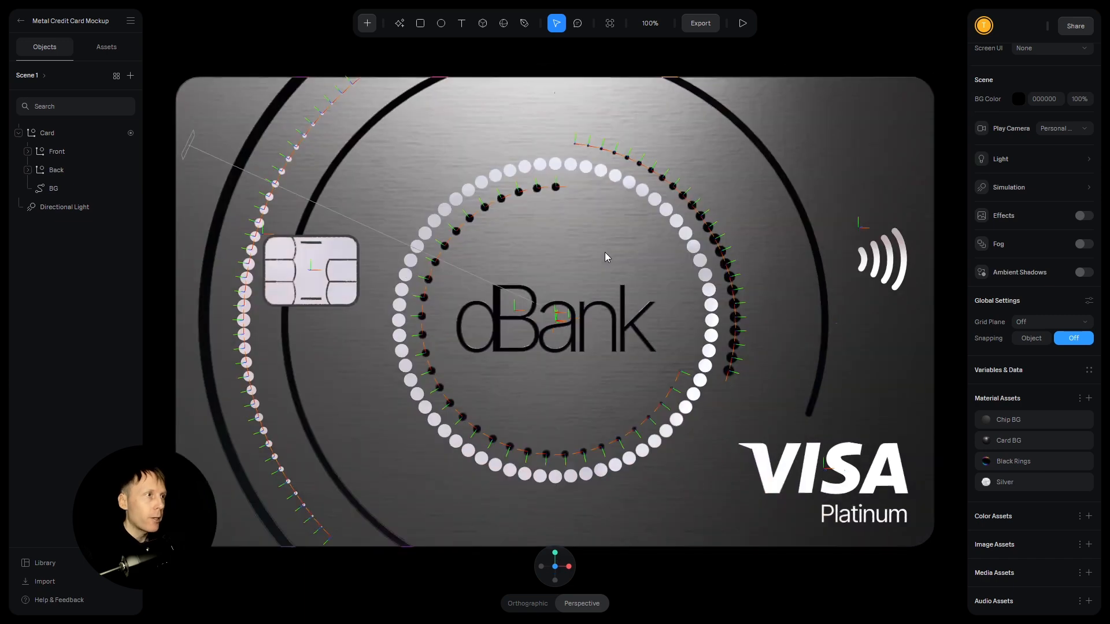
Step: Select the BG shape and examine its size, corner and extrusion values and its assigned material
left_click(56, 189)
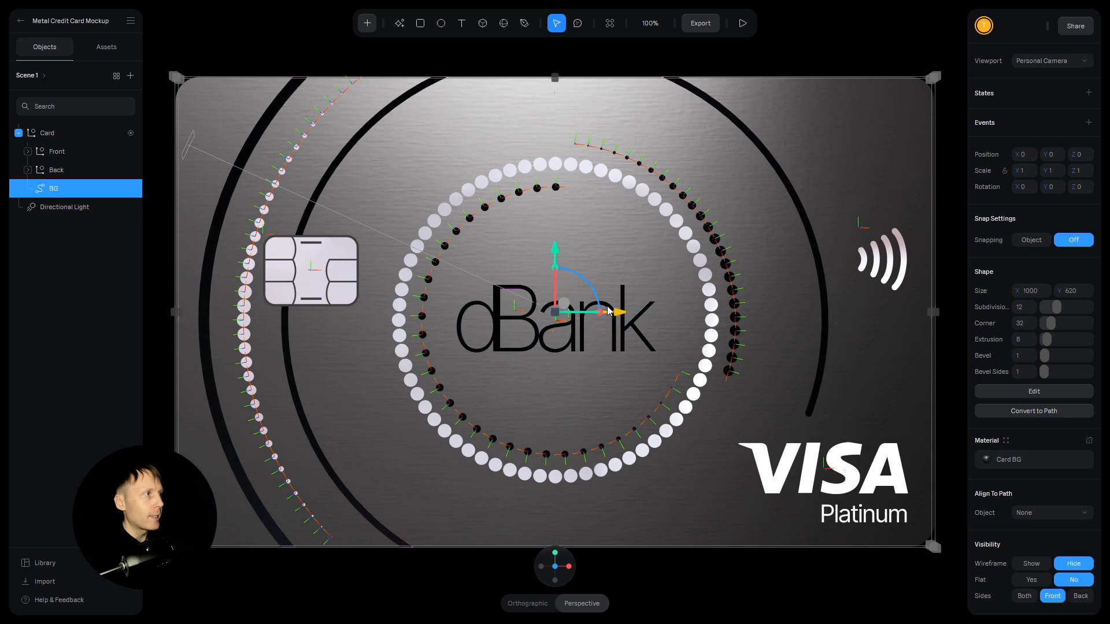
left_click(1031, 295)
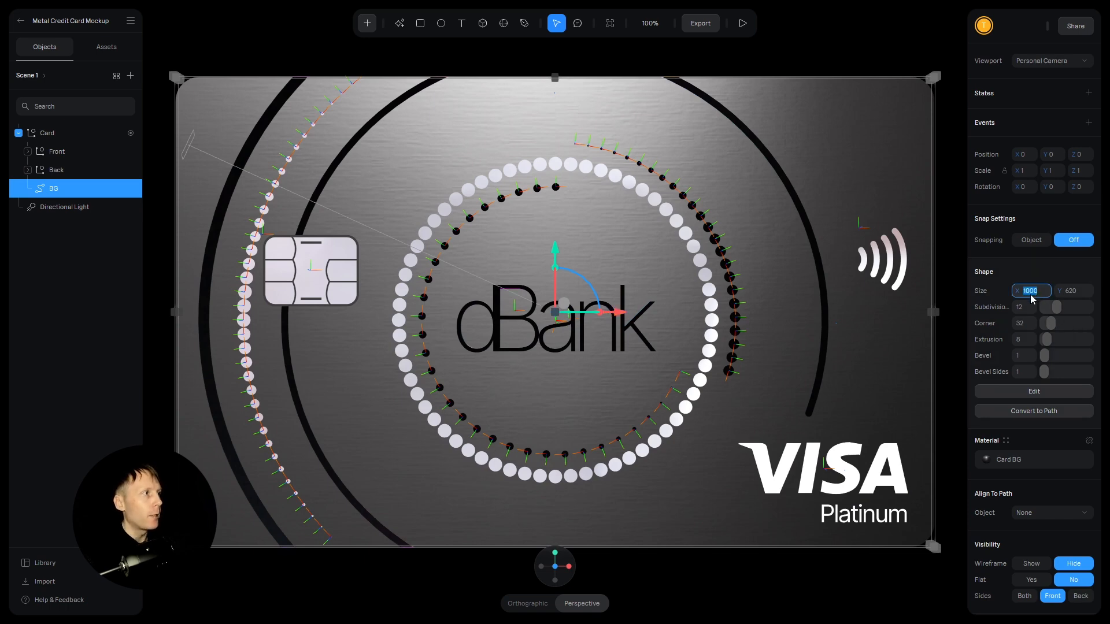
left_click(1076, 293)
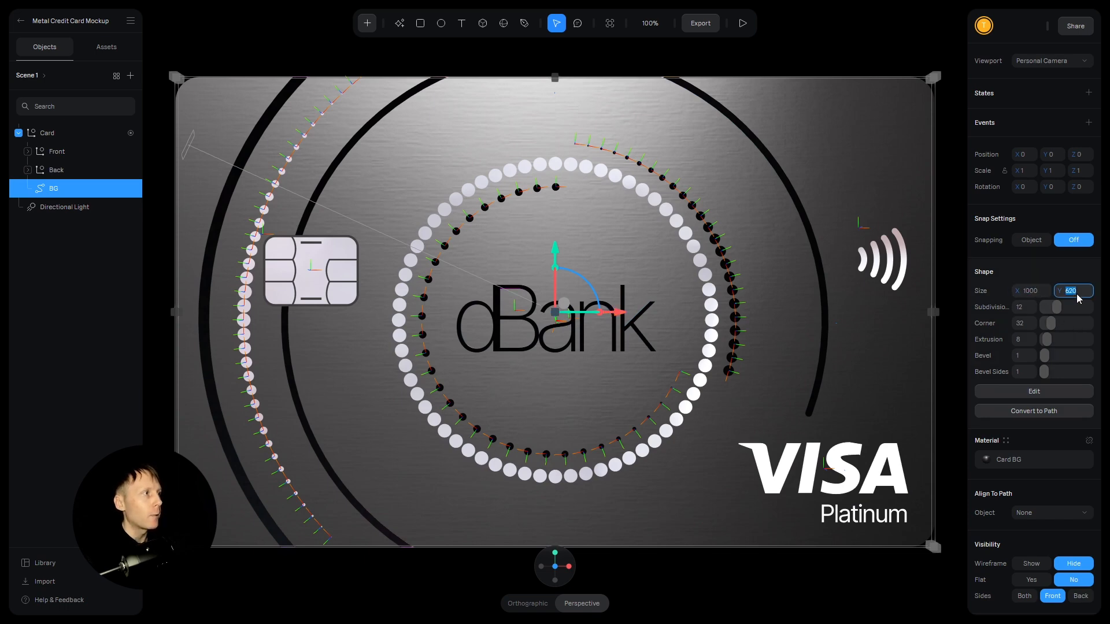
left_click(1021, 323)
left_click(1022, 341)
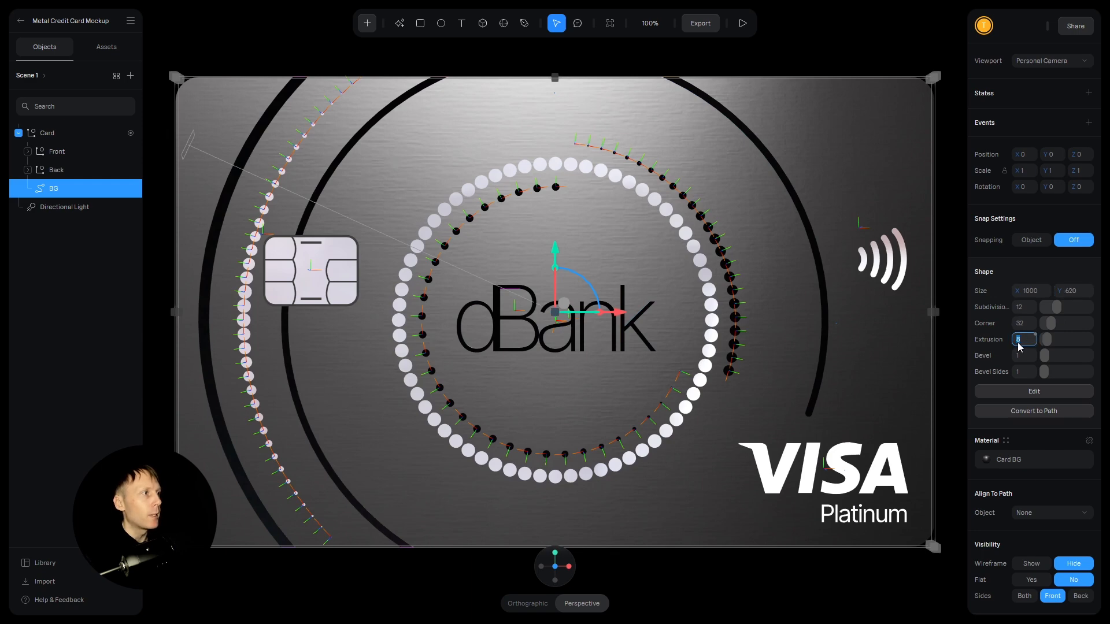
scroll(1020, 289, "down", 1)
scroll(1020, 290, "down", 1)
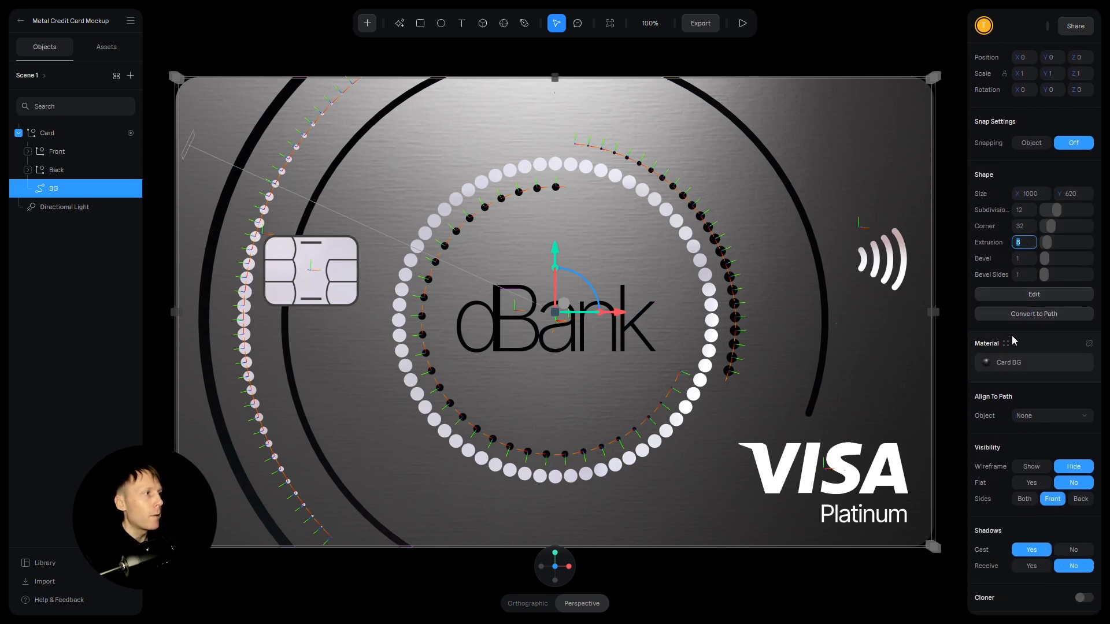
Step: Open the Card BG material asset and switch its Lighting layer off and on to compare the brushed-metal texture
left_click(1001, 365)
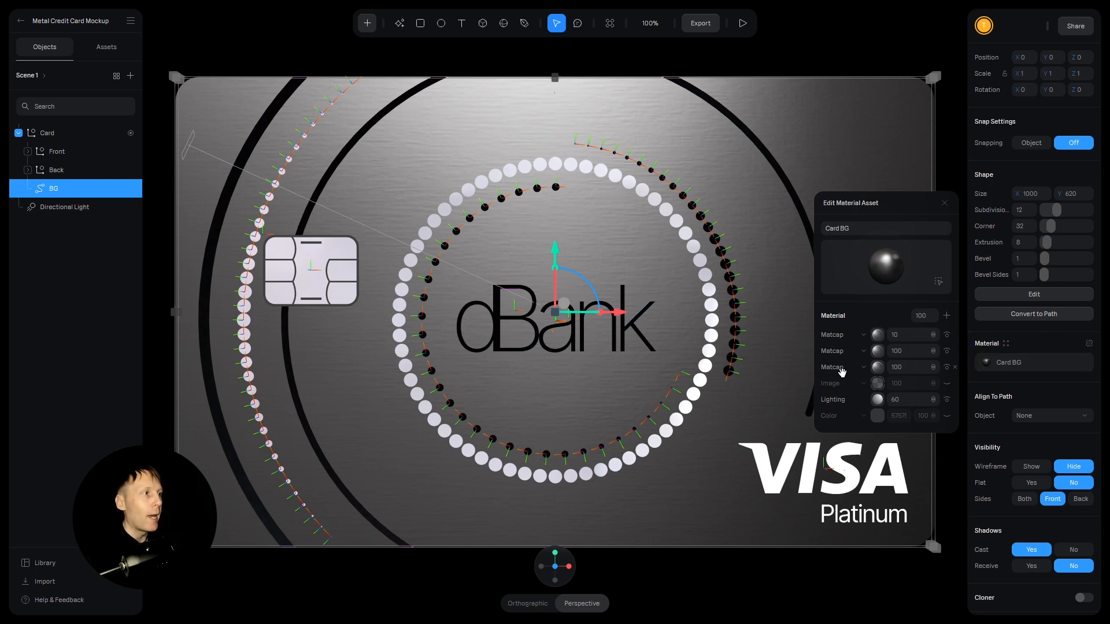
left_click(947, 400)
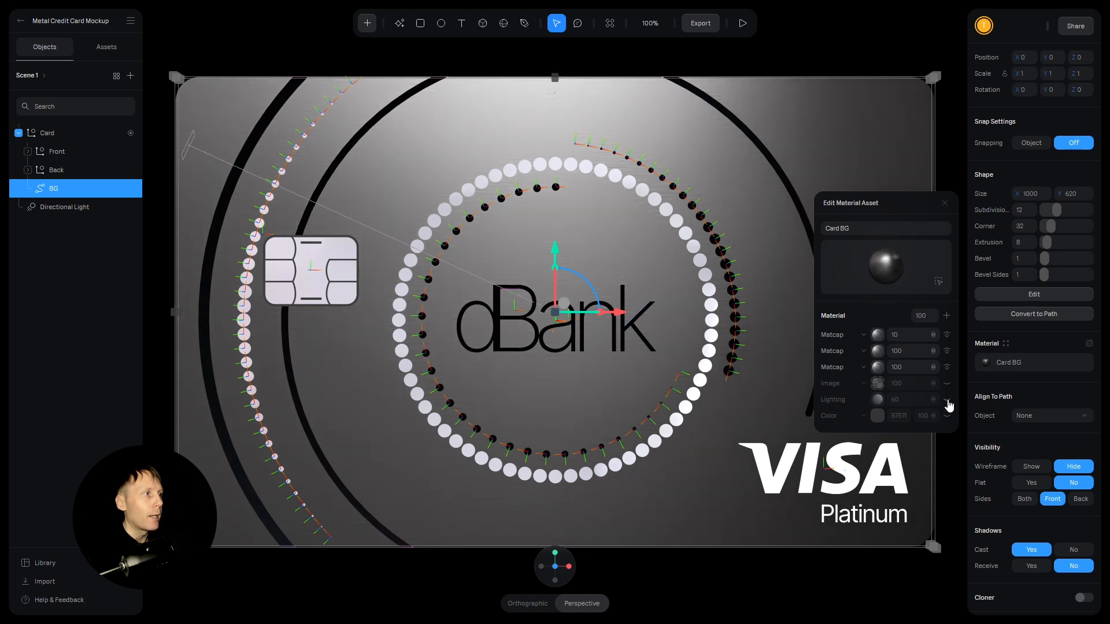
left_click(947, 400)
left_click(947, 400)
left_click(948, 400)
Step: Inspect the Lighting layer's bump map settings and the first Matcap layer of the Card BG material
left_click(878, 399)
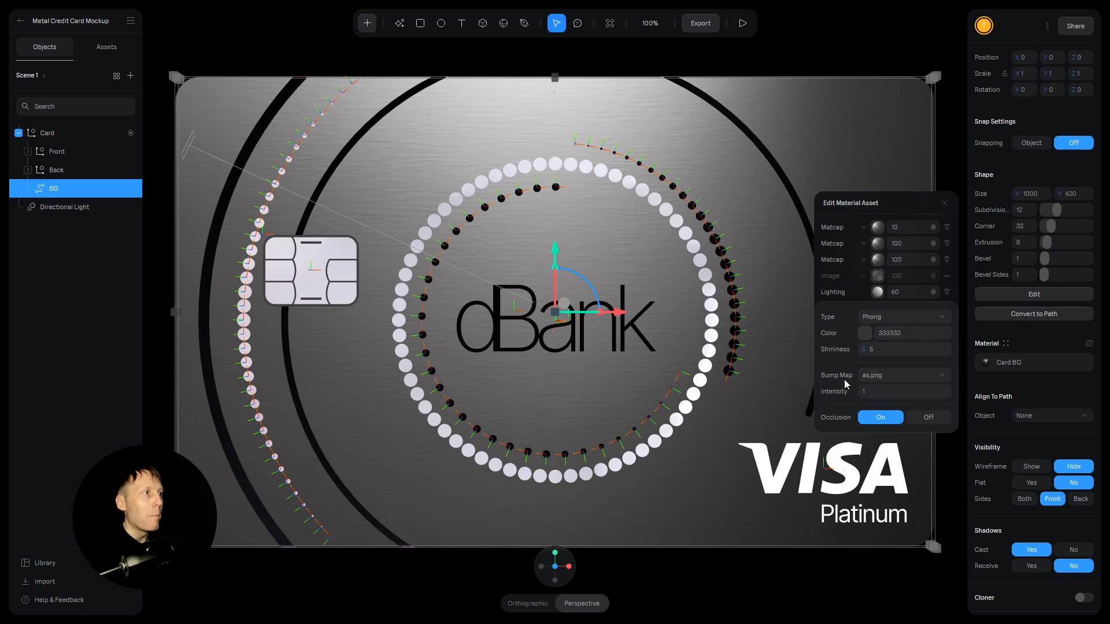
left_click(877, 292)
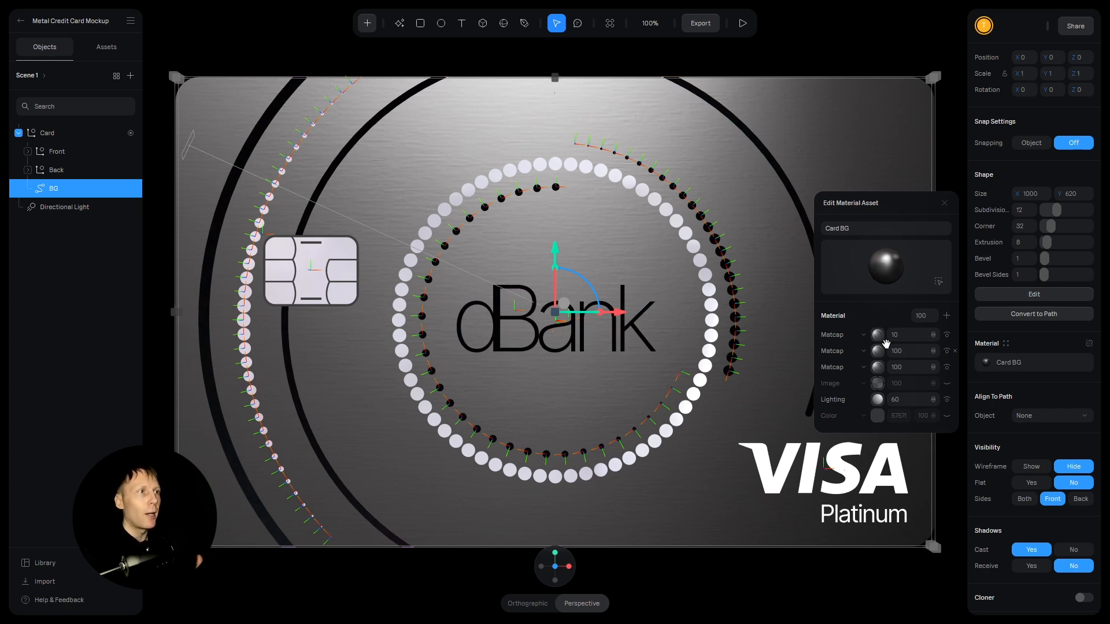
left_click(695, 576)
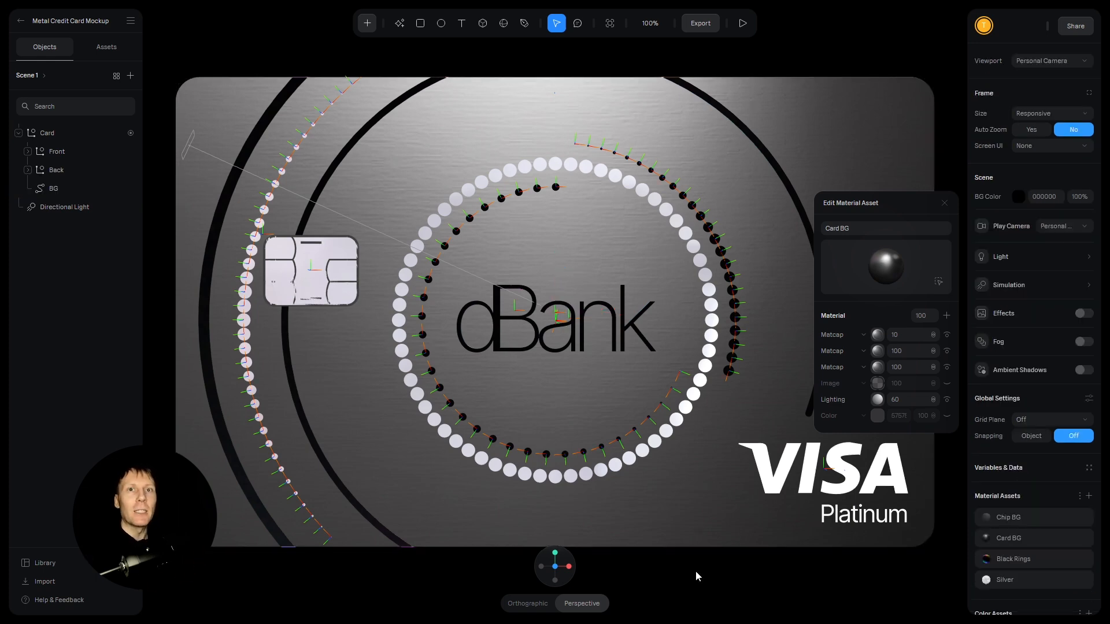
left_click(877, 335)
scroll(876, 323, "down", 2)
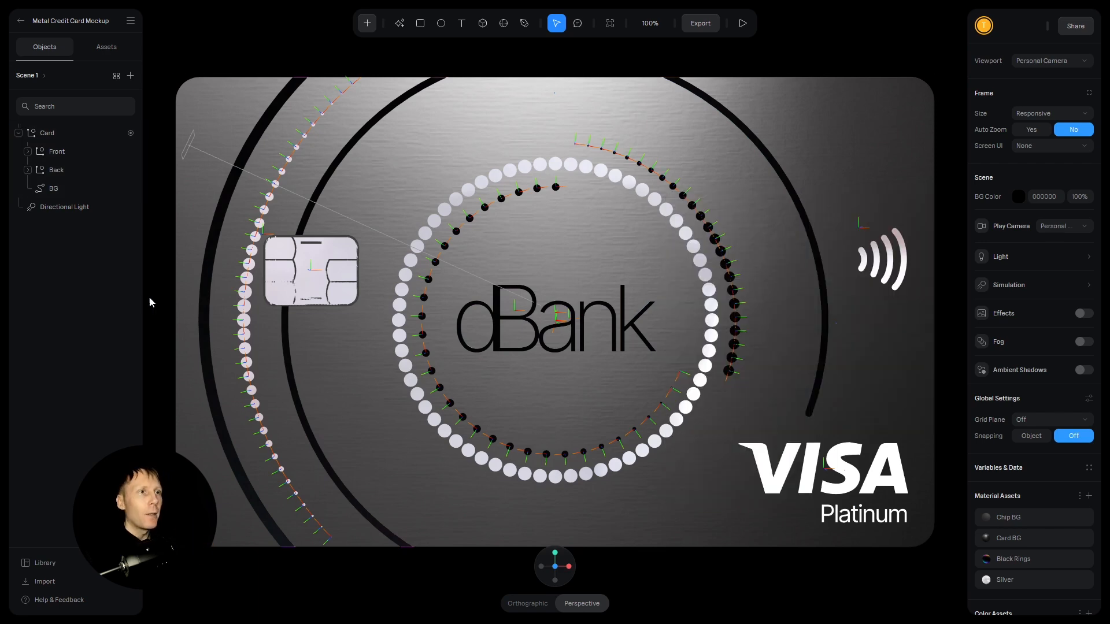
Step: Select the Directional Light and switch its visibility to compare its effect on the card from an angled view
left_click(61, 208)
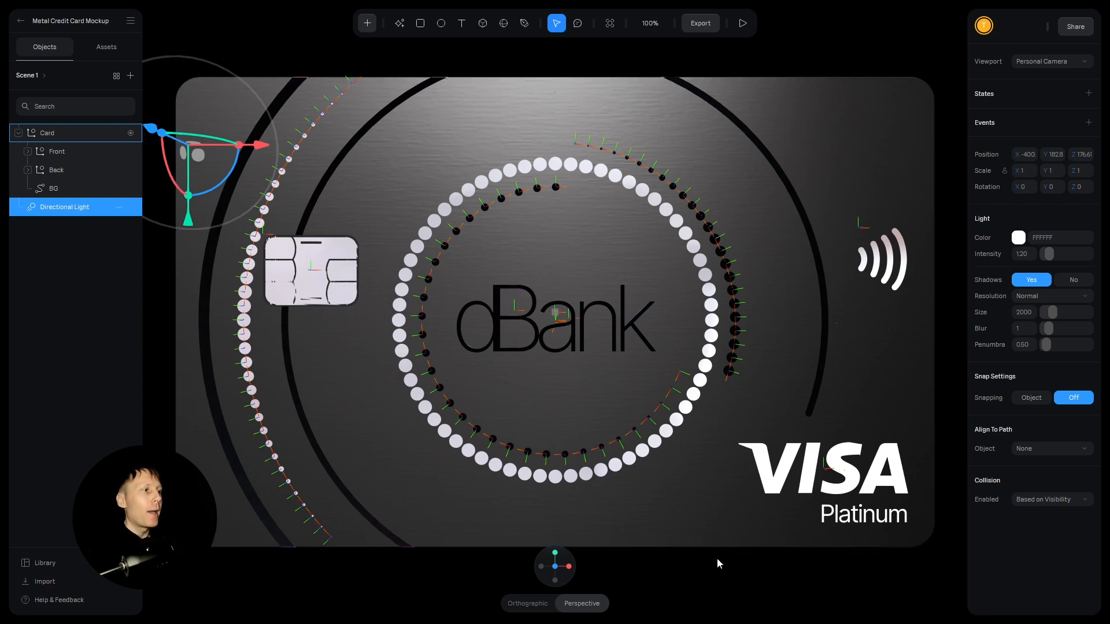
middle_click_drag(737, 562, 707, 507)
left_click(119, 208)
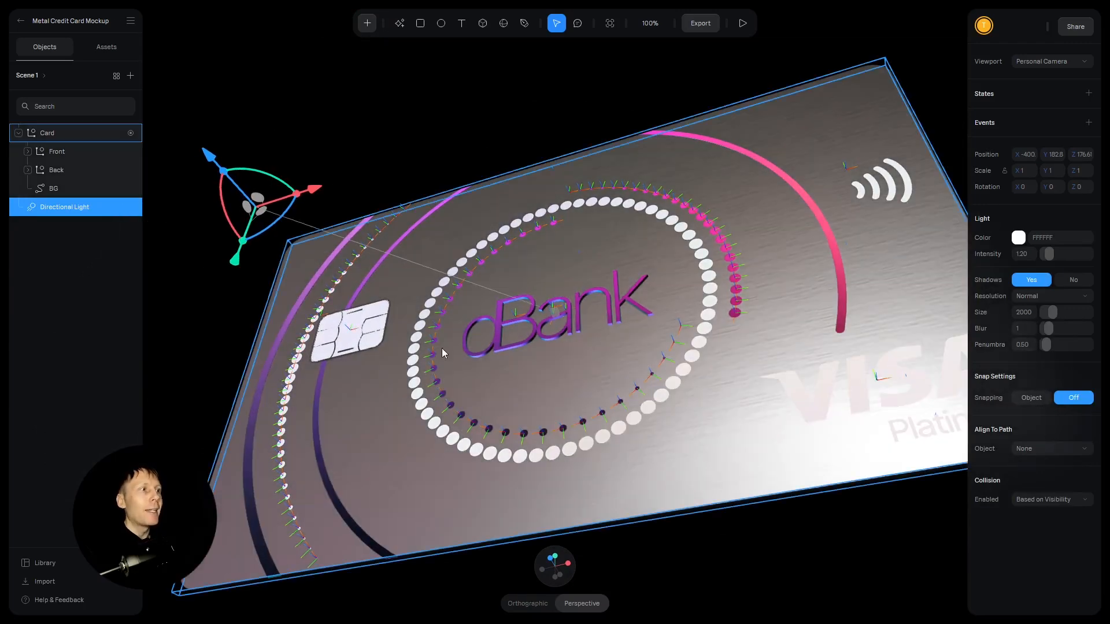
Step: Compare the card with the Directional Light hidden and shown from a nearly frontal view, and deselect the light
middle_click_drag(549, 387, 558, 394)
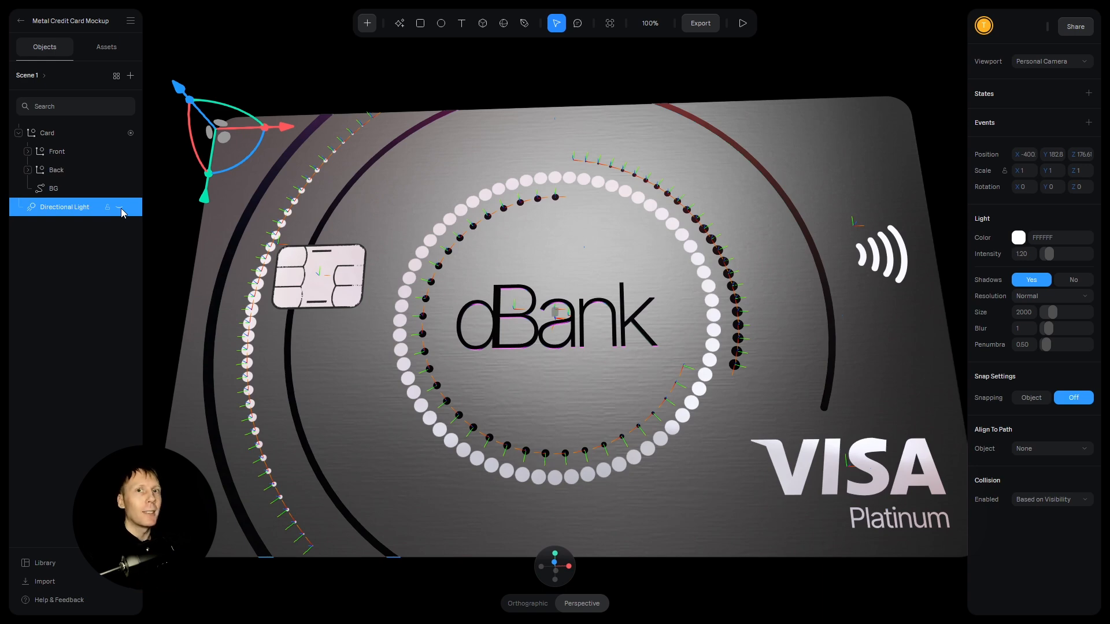
left_click(119, 208)
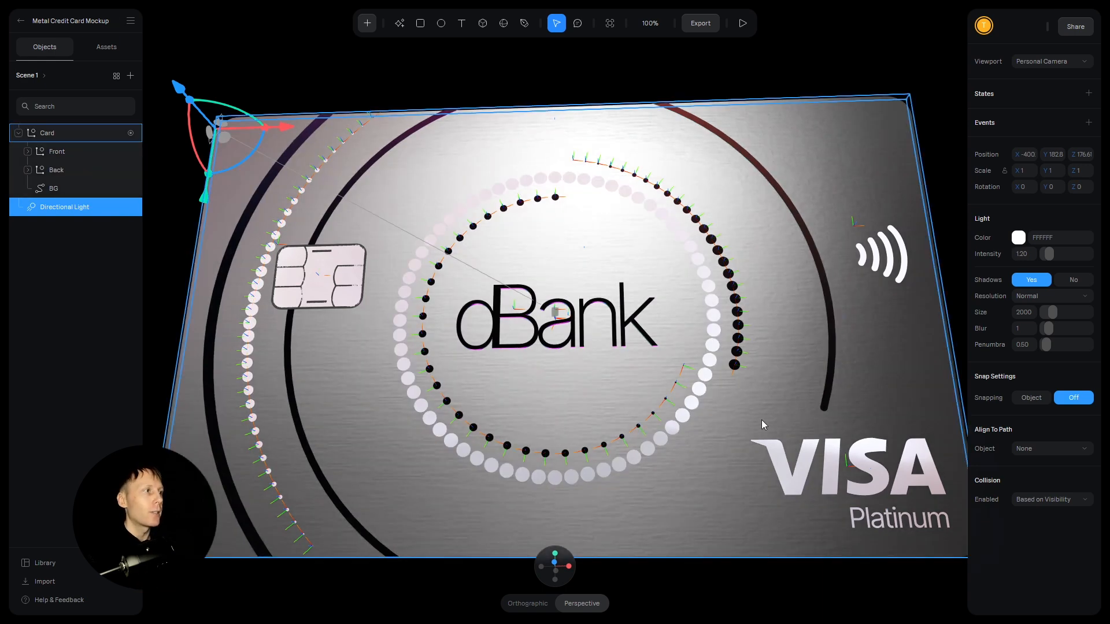
middle_click_drag(752, 517, 740, 483)
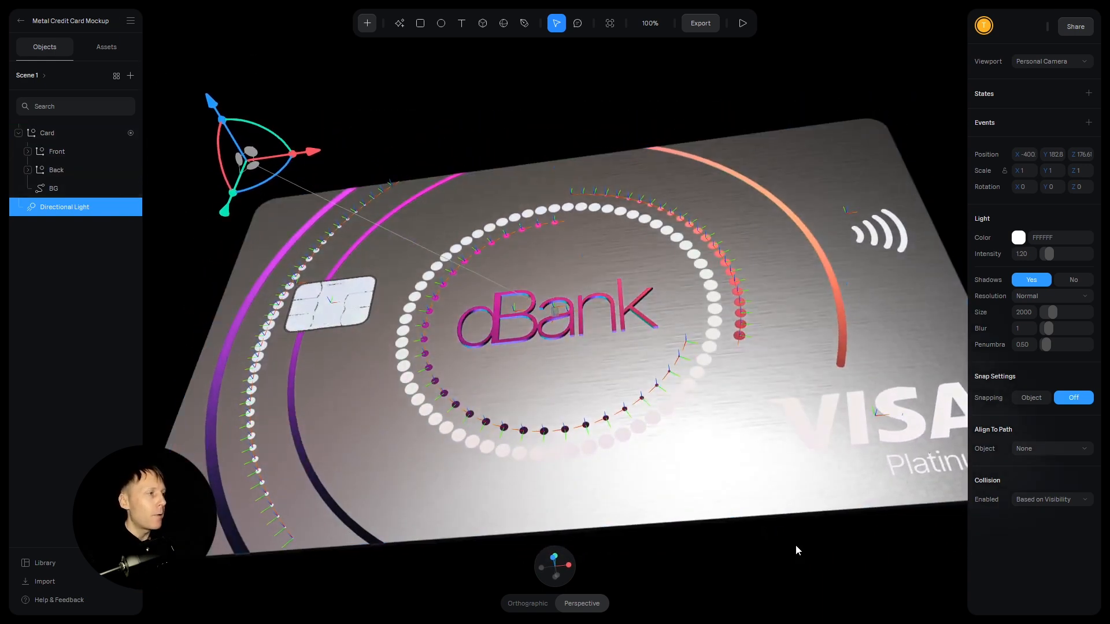
left_click(796, 546)
Step: Open the Card BG material asset and examine the image used by its first Matcap layer
scroll(879, 486, "down", 3)
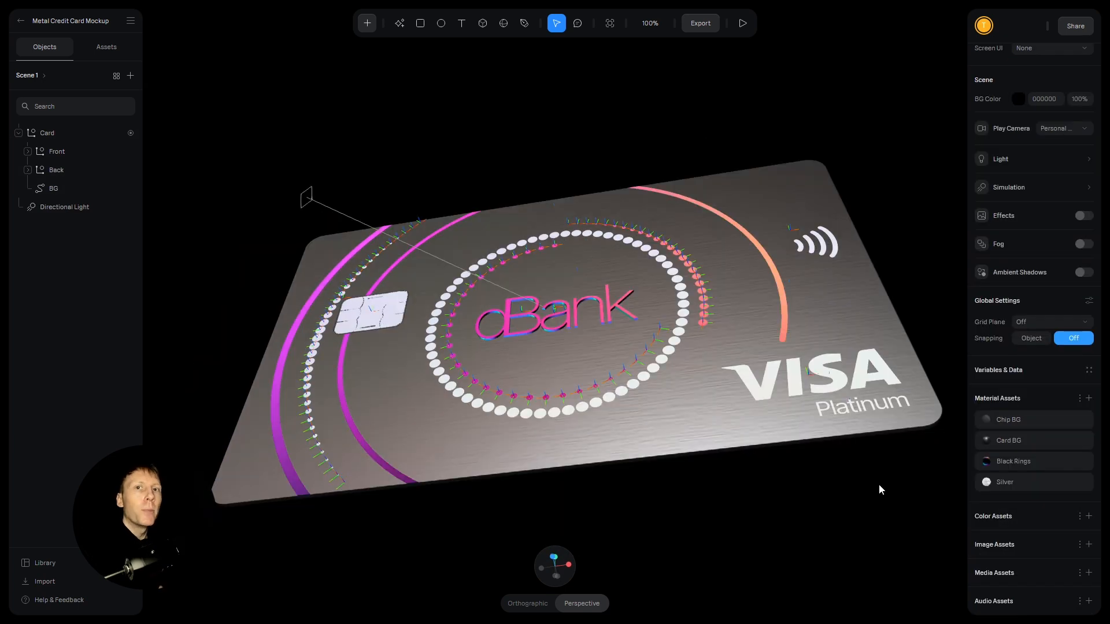
left_click(1021, 442)
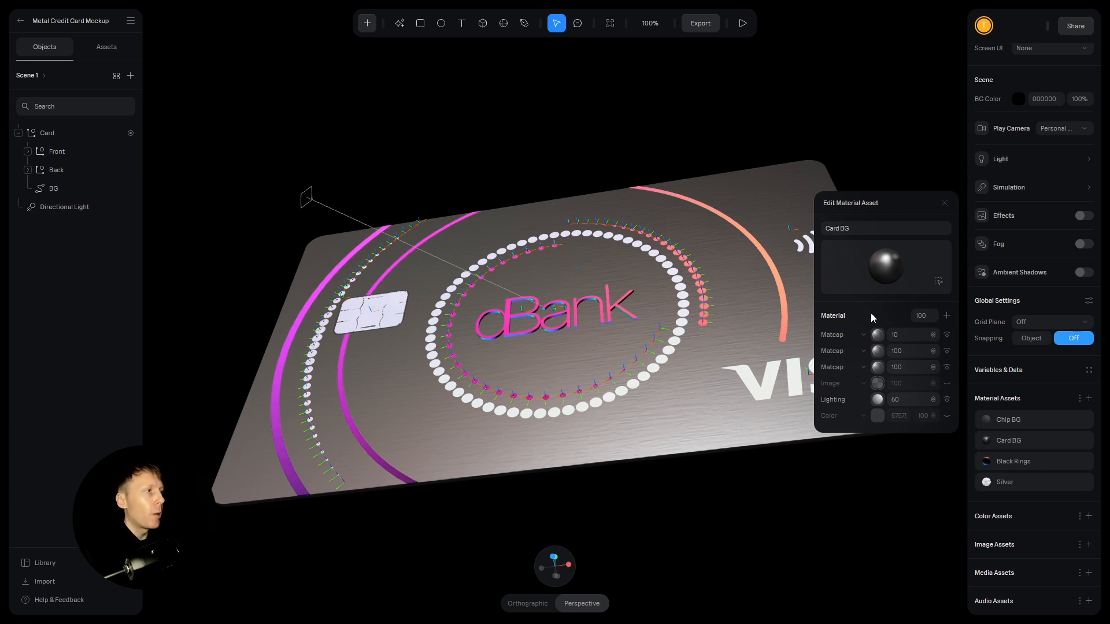
left_click(878, 335)
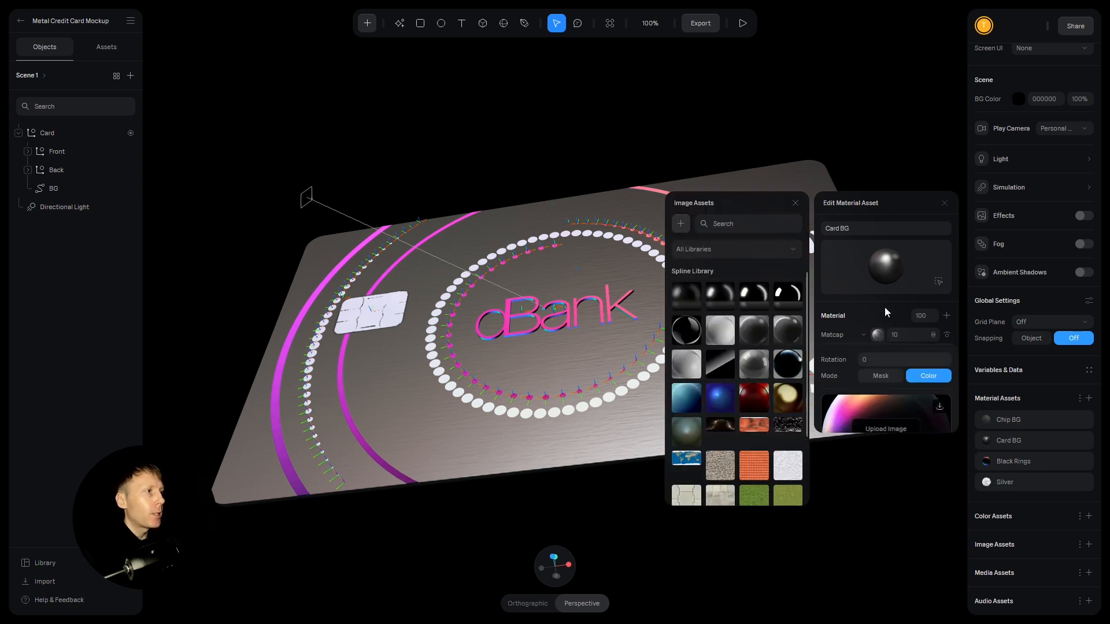
scroll(884, 307, "down", 1)
left_click(796, 203)
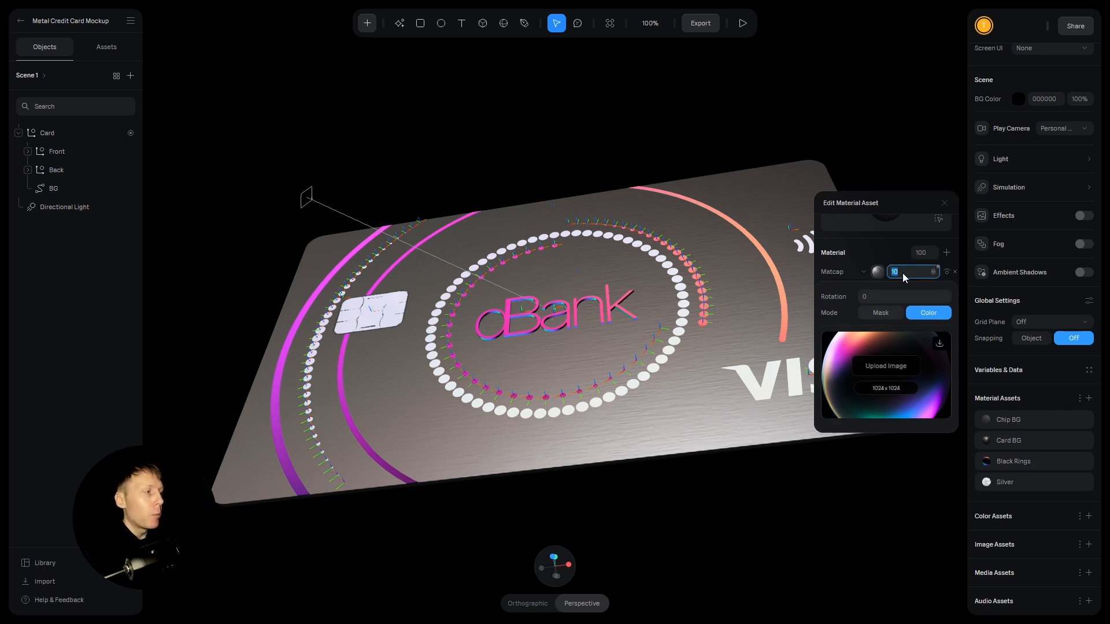
Step: Set the first Matcap layer's opacity to 100 to preview its color reflections, and restore it to 10
type("100")
key("Return")
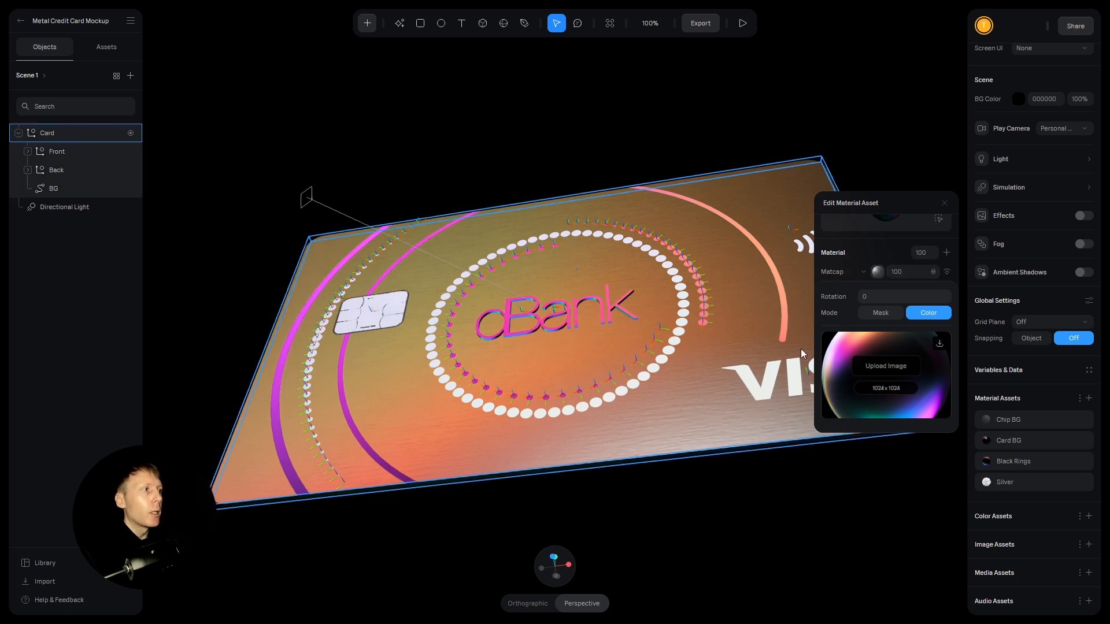
type("10")
key("Return")
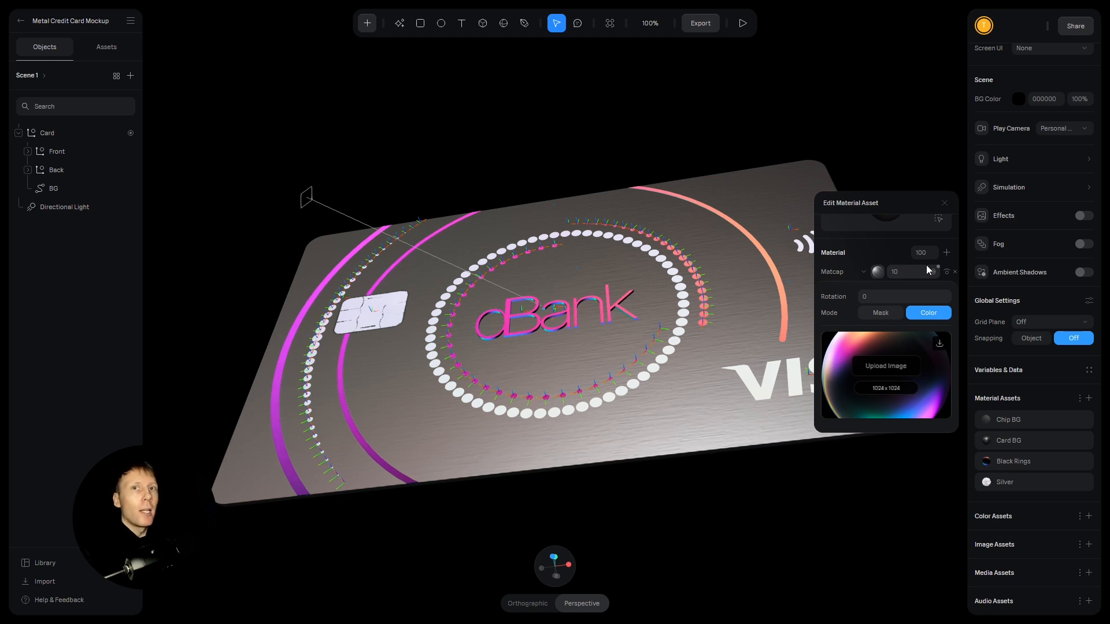
Step: Close the first Matcap layer's settings and switch the layer off and on to compare its effect
left_click(878, 271)
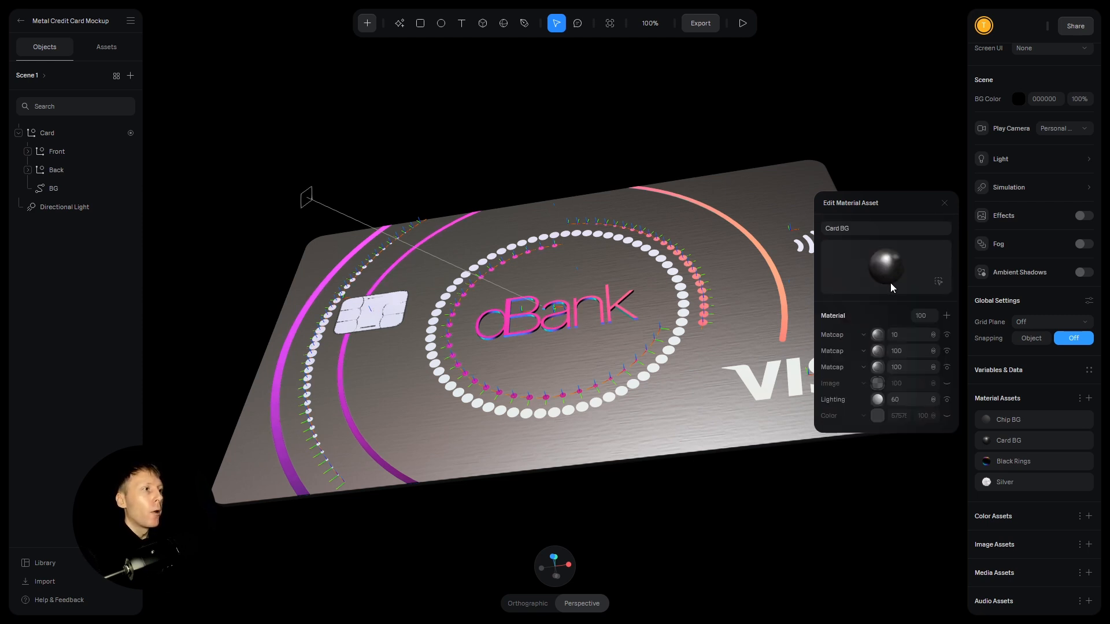
left_click(947, 336)
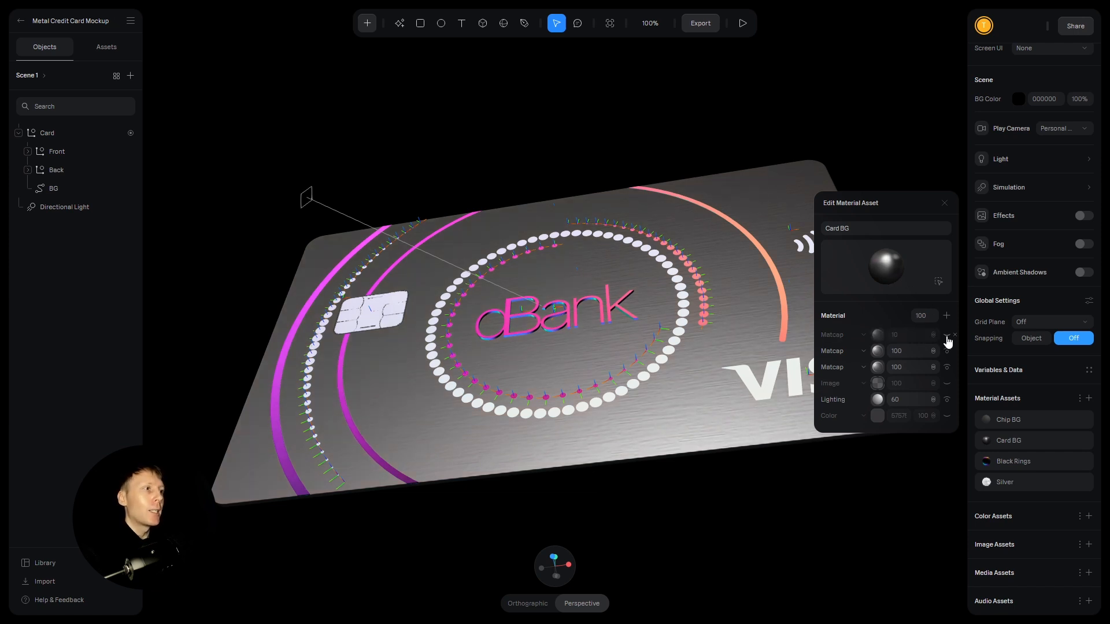
left_click(948, 337)
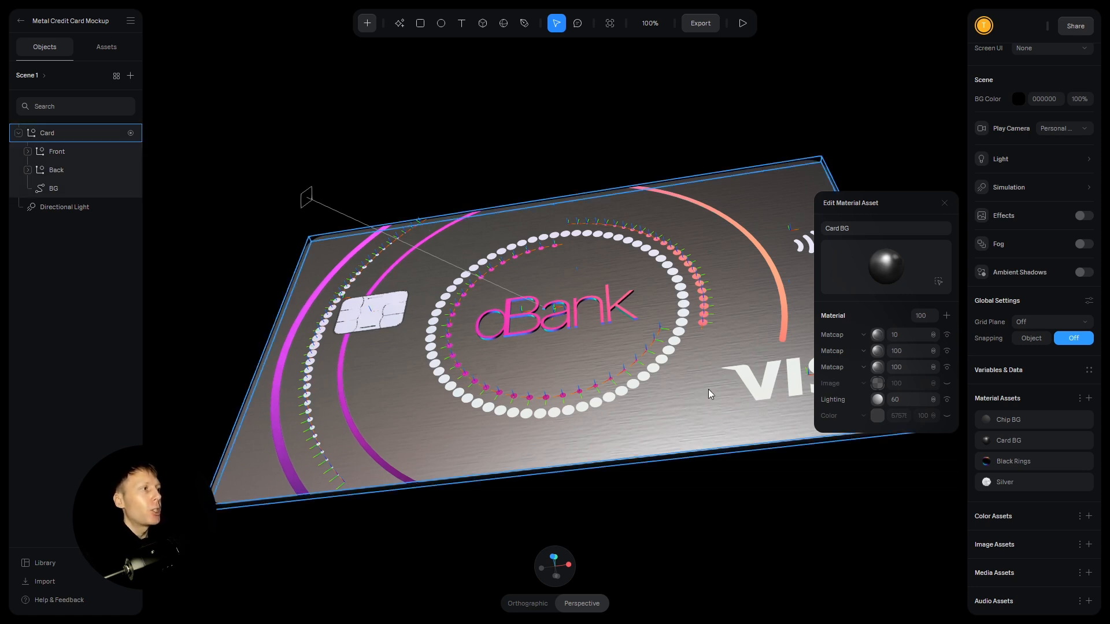
Step: Examine the images and settings of the second and third Matcap layers of the Card BG material
left_click(878, 351)
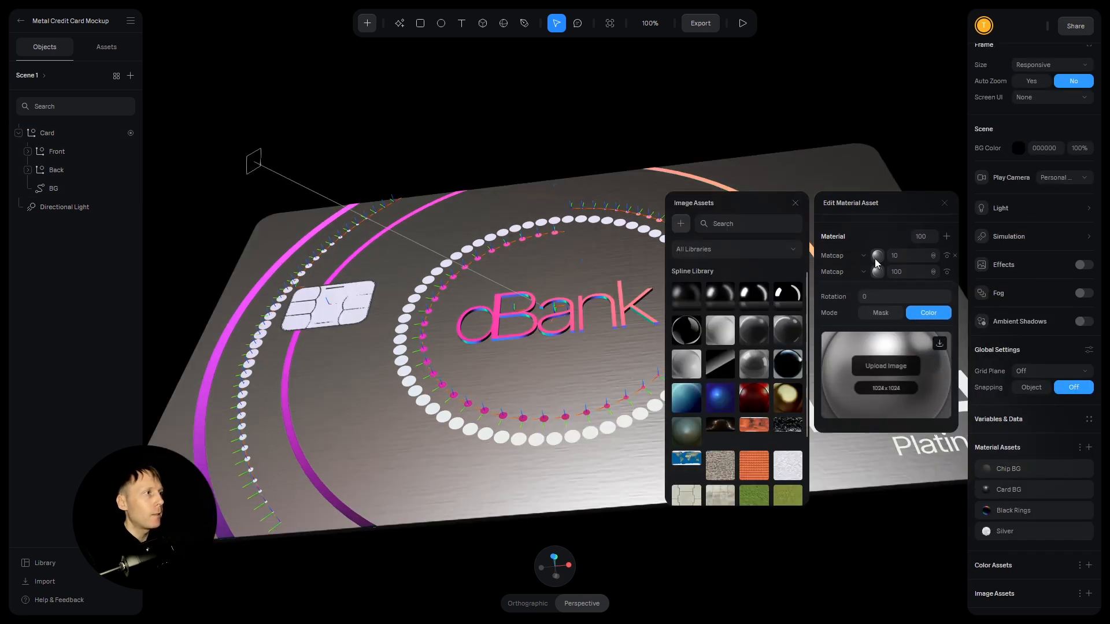
left_click(877, 272)
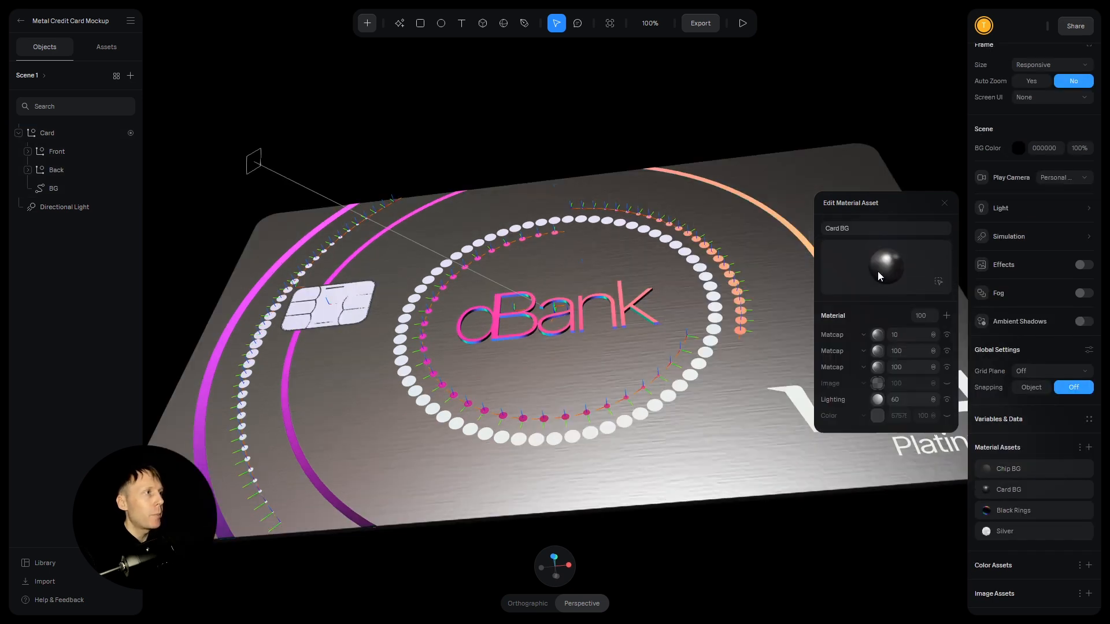
left_click(877, 368)
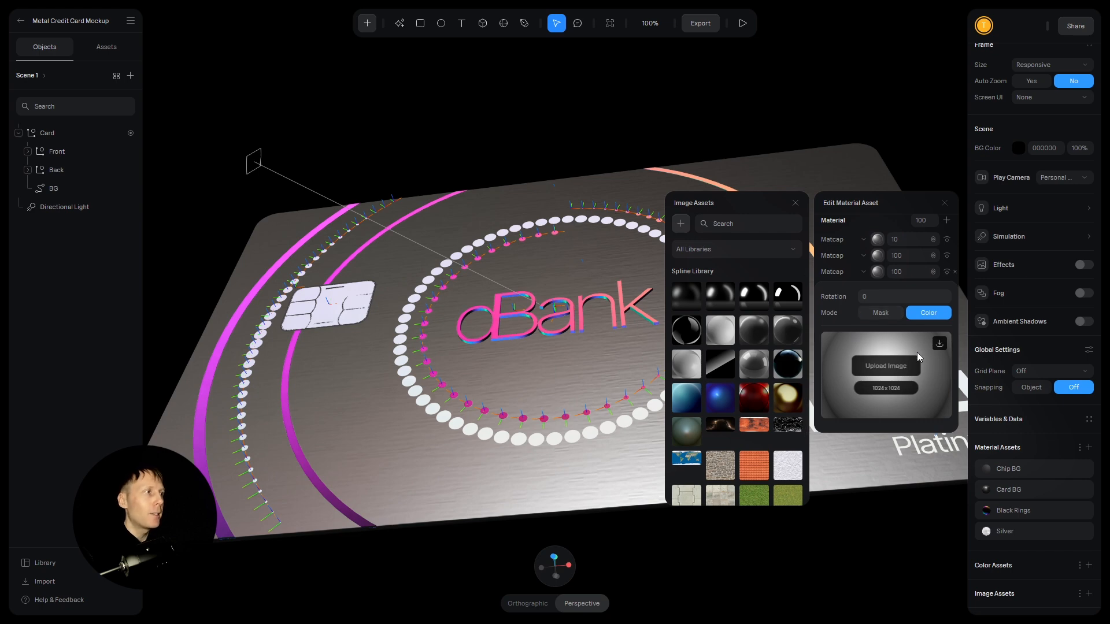
left_click(877, 279)
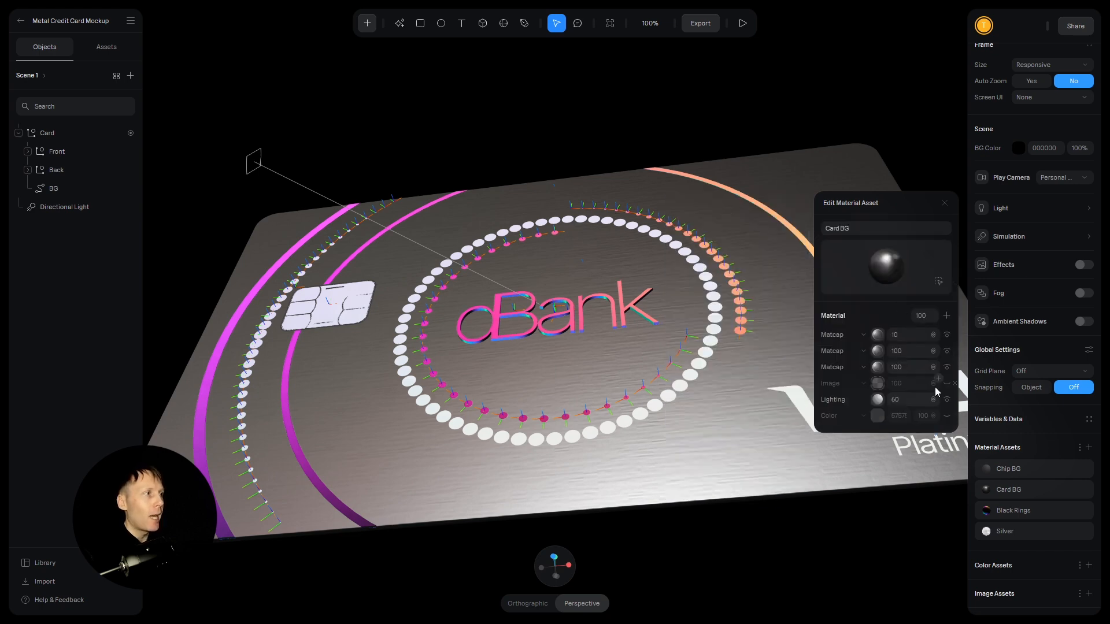
Step: Switch the third Matcap layer off and on repeatedly to compare its effect on the card surface
left_click(946, 370)
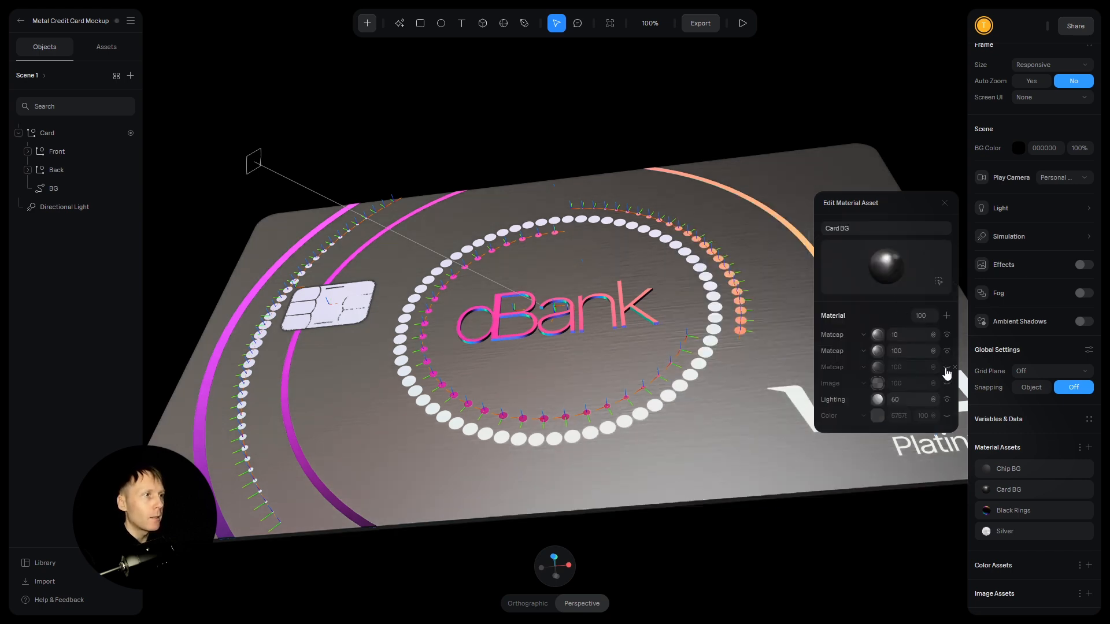
left_click(946, 369)
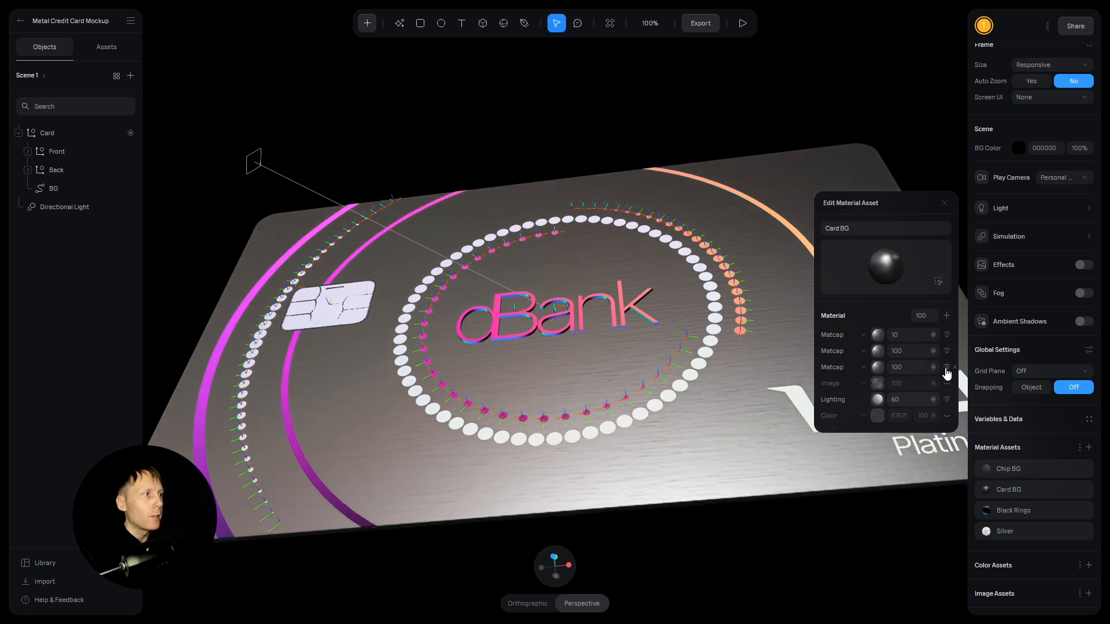
left_click(946, 368)
left_click(946, 369)
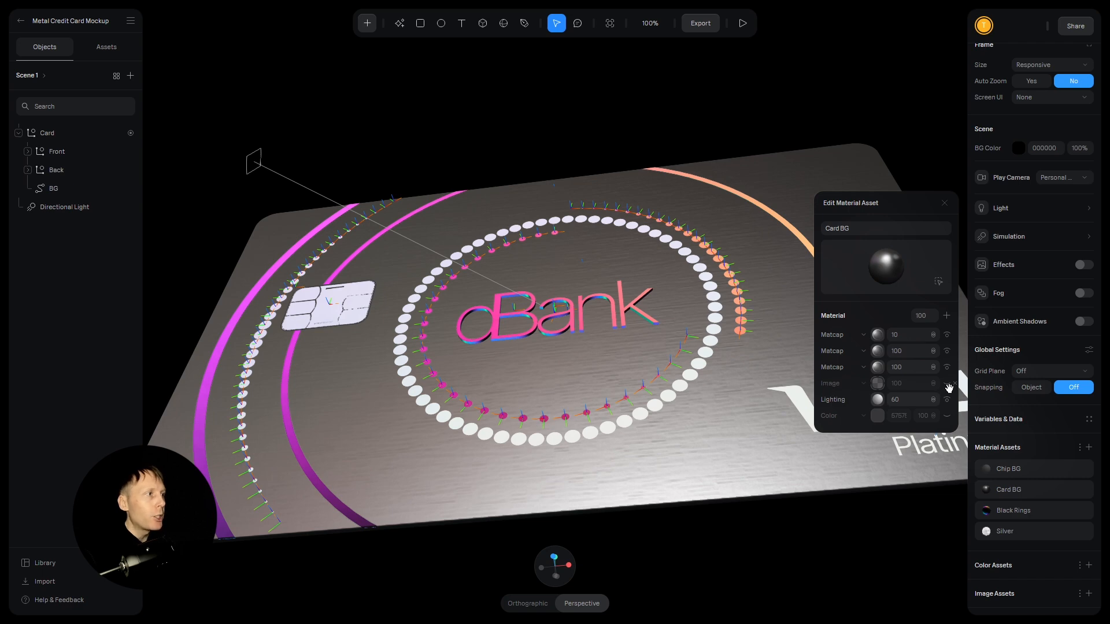
Step: Switch the Image layer on and back off to compare, and examine its texture, projection and wrapping settings
left_click(947, 384)
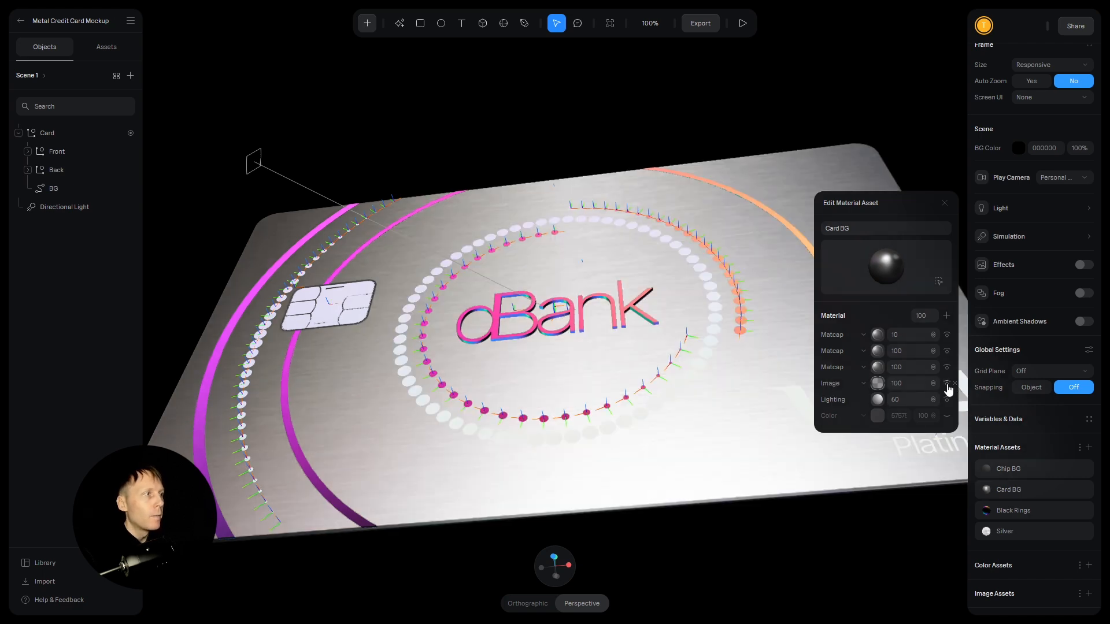
left_click(947, 384)
left_click(878, 384)
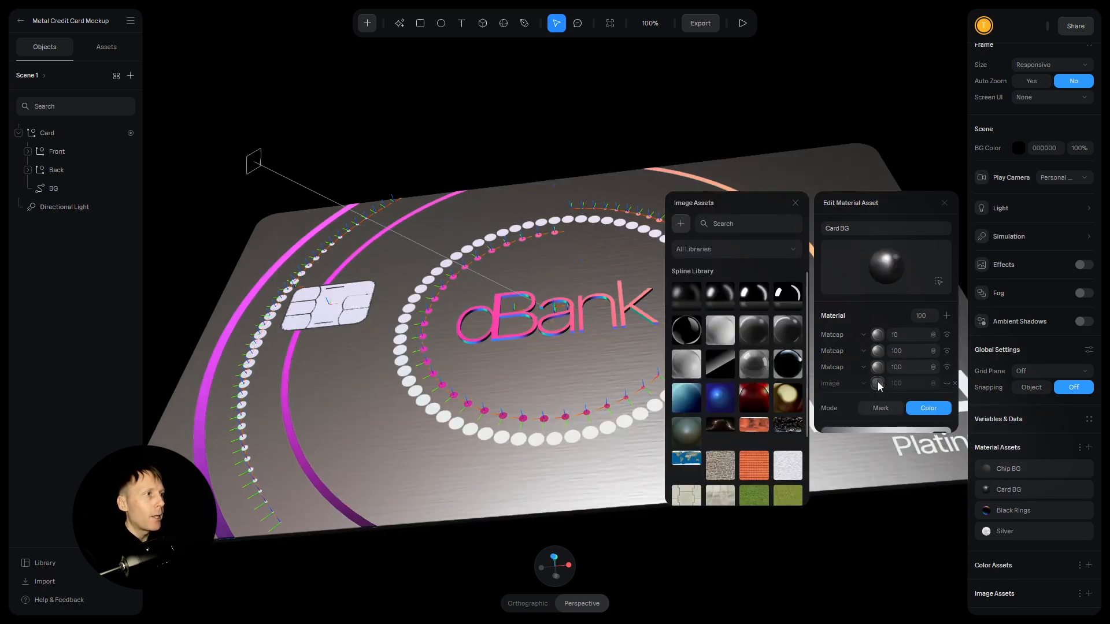
scroll(740, 337, "down", 2)
scroll(885, 338, "down", 3)
left_click(834, 297)
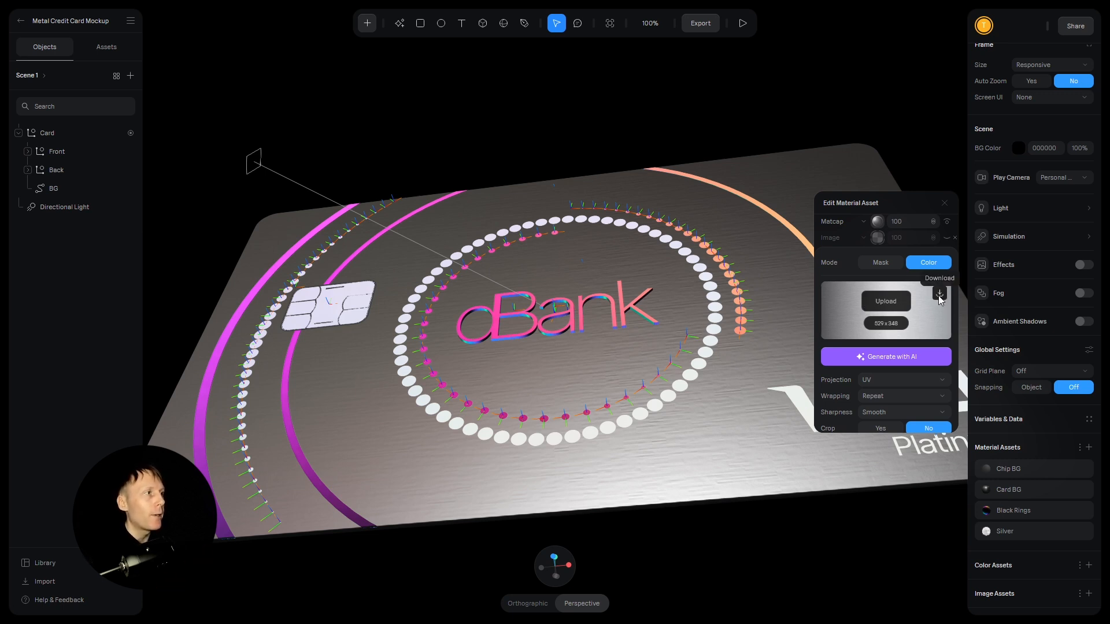
left_click(877, 239)
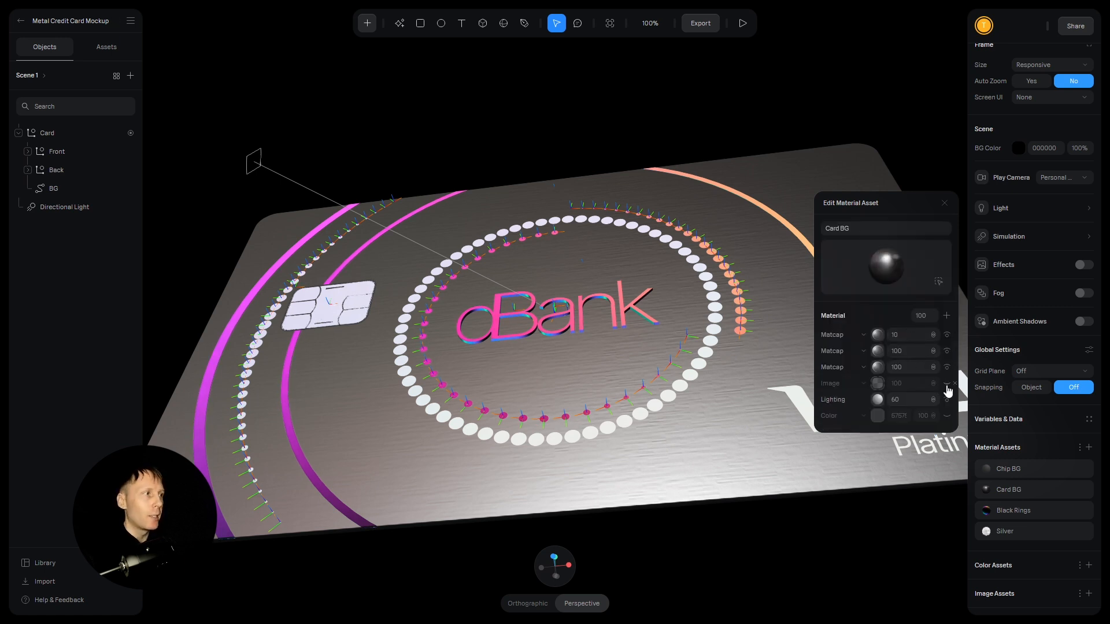
Step: Open the Lighting layer's settings and check the available bump map images, keeping as.png selected
left_click(877, 399)
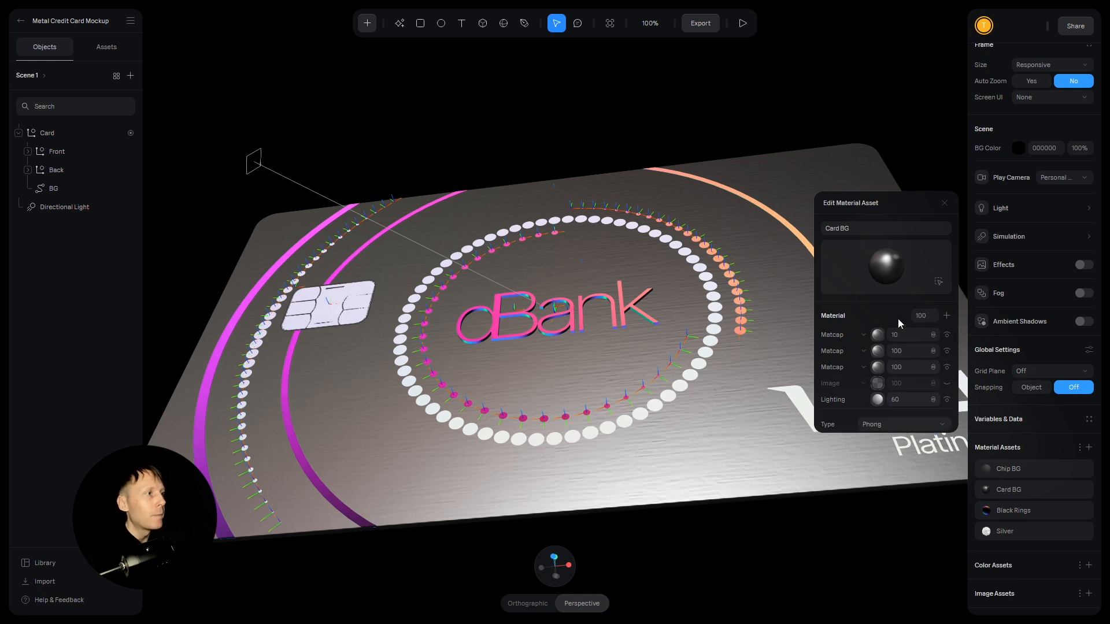
scroll(897, 318, "down", 3)
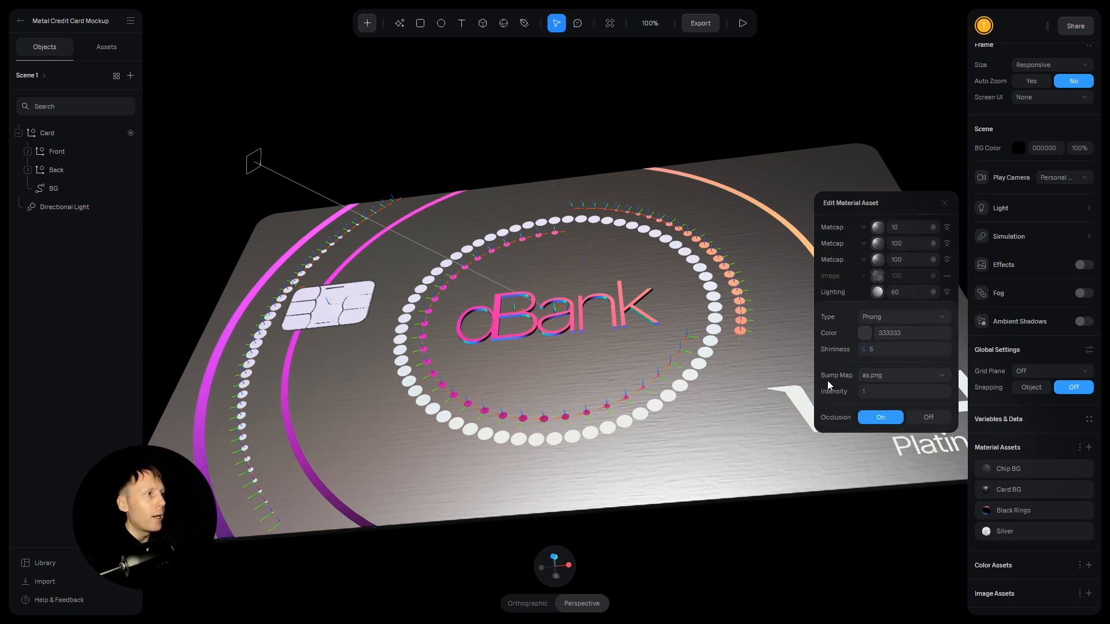
left_click(916, 376)
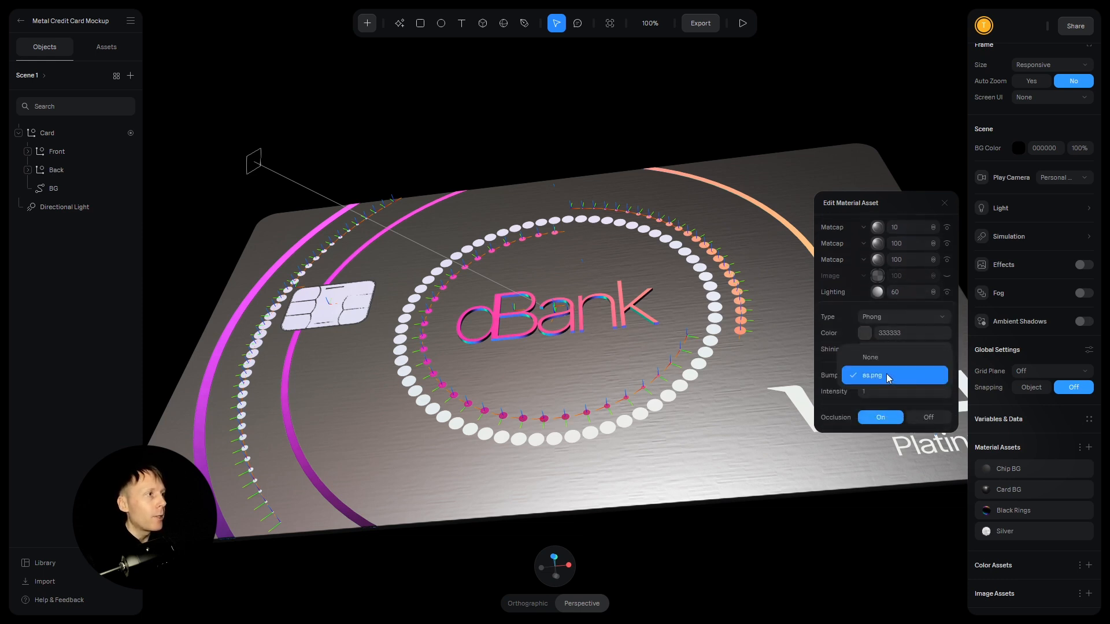
left_click(882, 377)
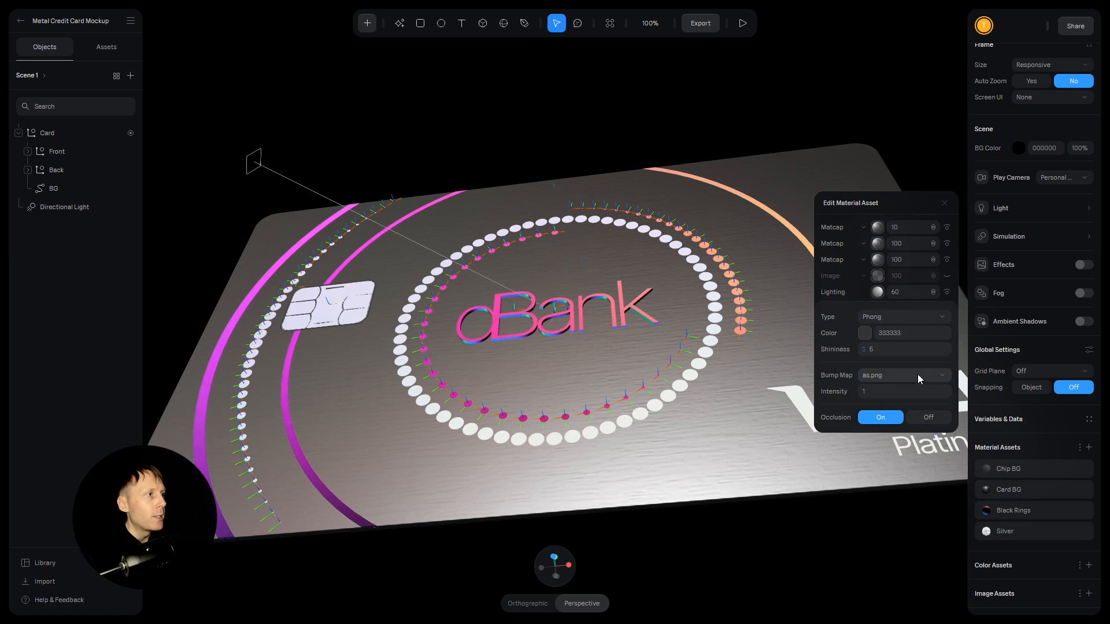
Step: Try different bump map intensities on the Lighting layer, including 0 and 0.5, restore 1, and close the layer's settings
left_click(874, 395)
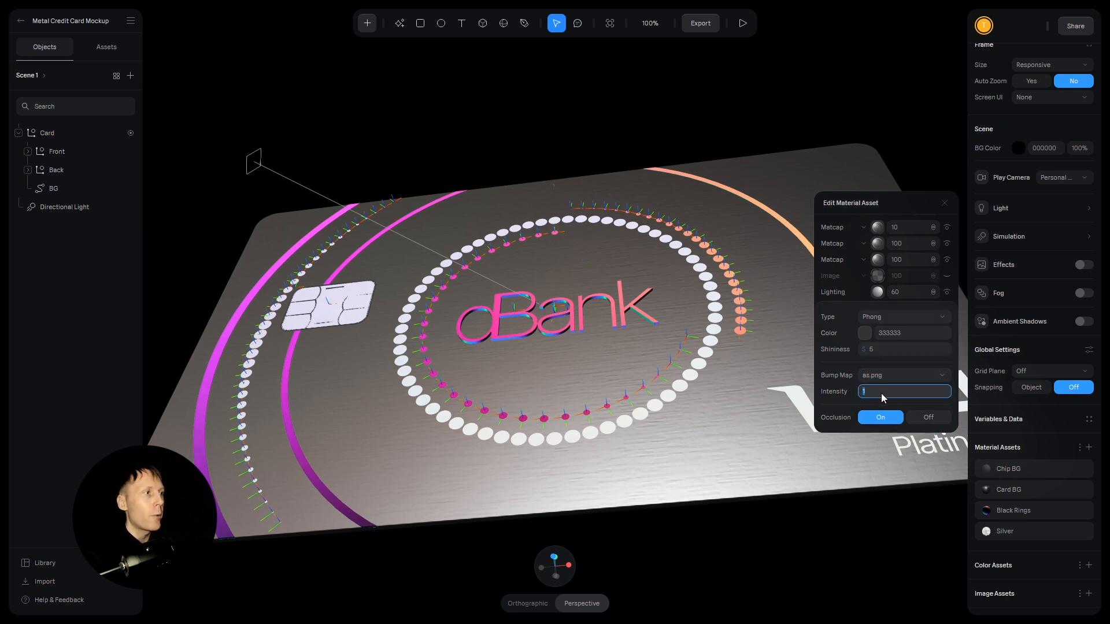
key("Up")
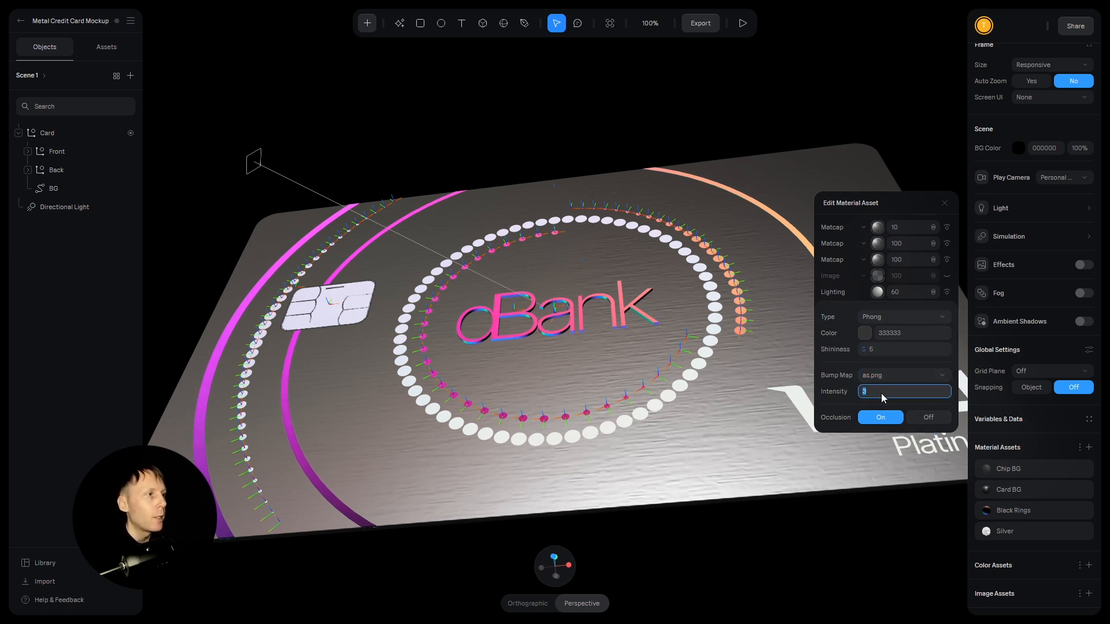
key("Down")
key("Down")
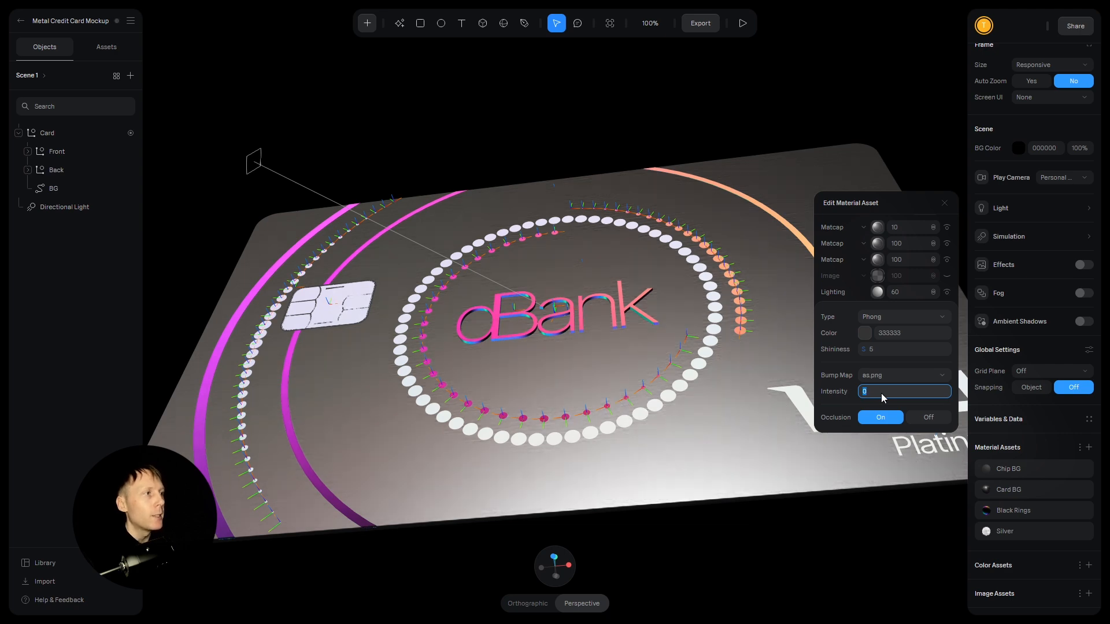
type("0.5")
key("Return")
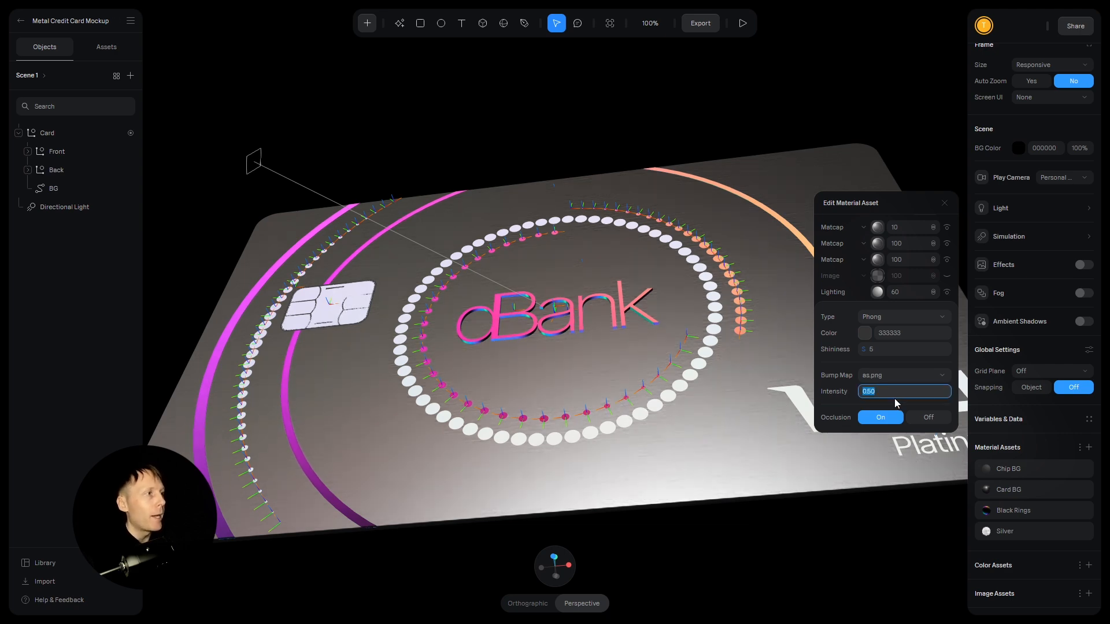
type("1")
key("Return")
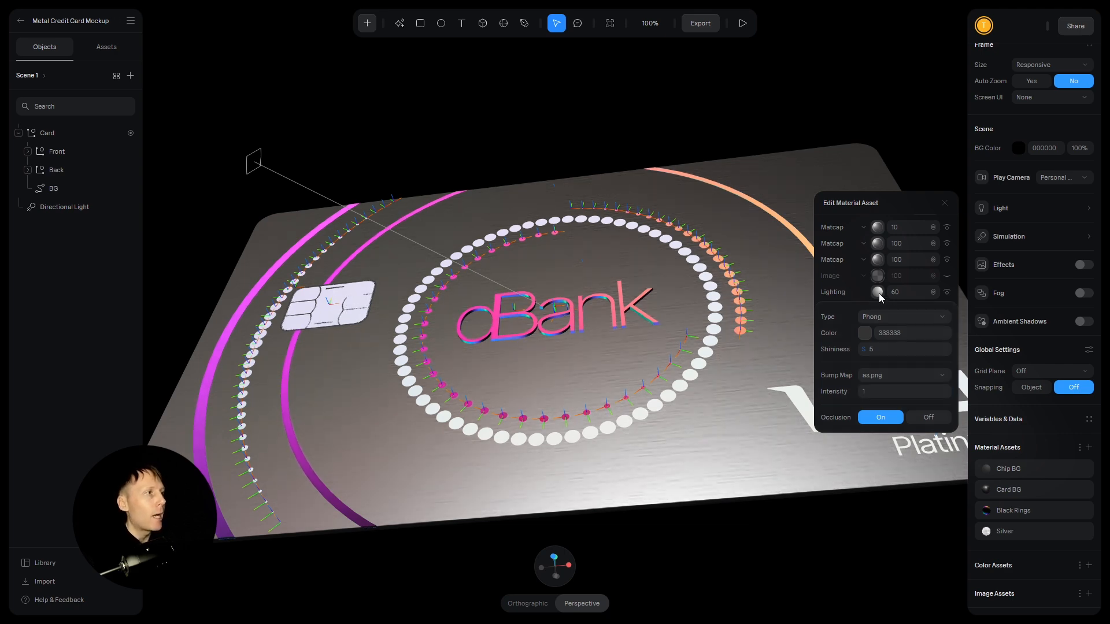
left_click(879, 293)
Step: Leave the Lighting layer's settings, then examine the first Matcap layer's image, mode and the available library matcaps
left_click(641, 442)
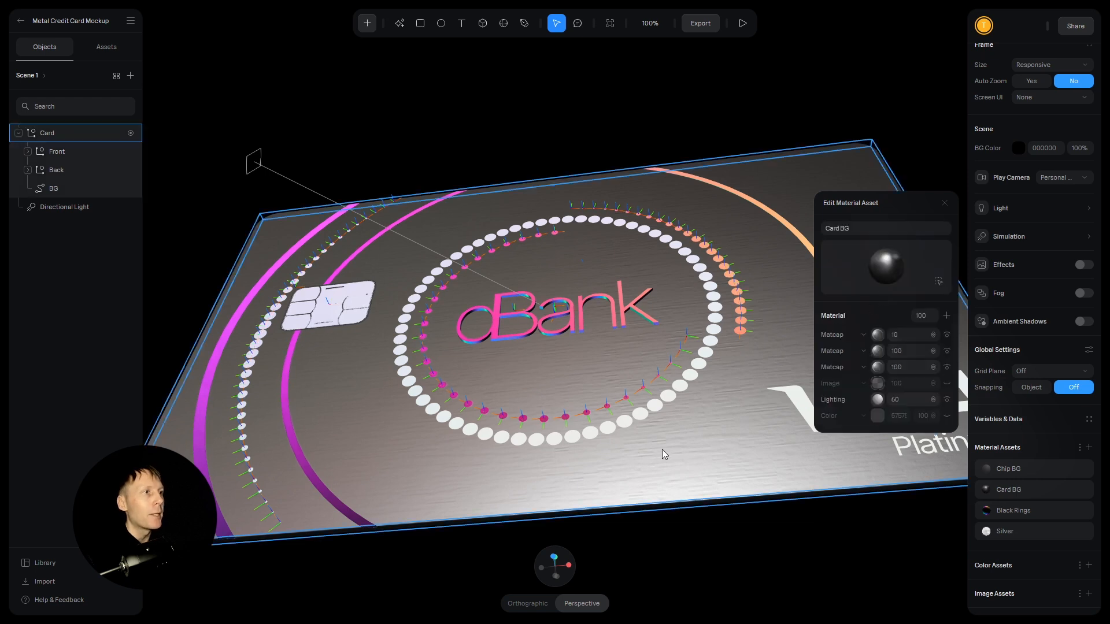
left_click(732, 525)
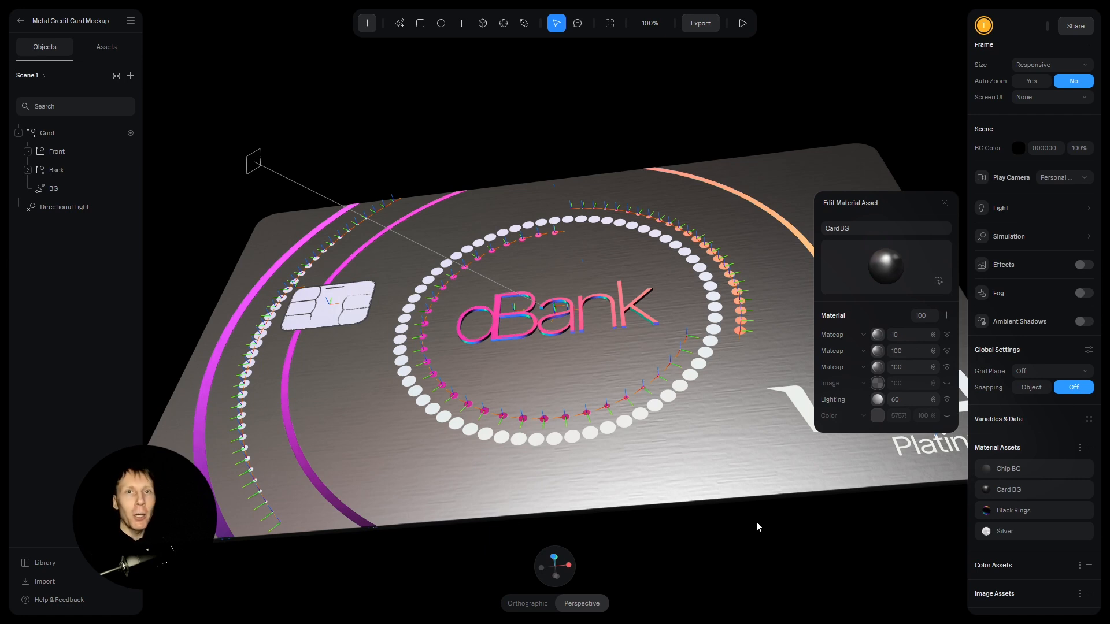
left_click(878, 335)
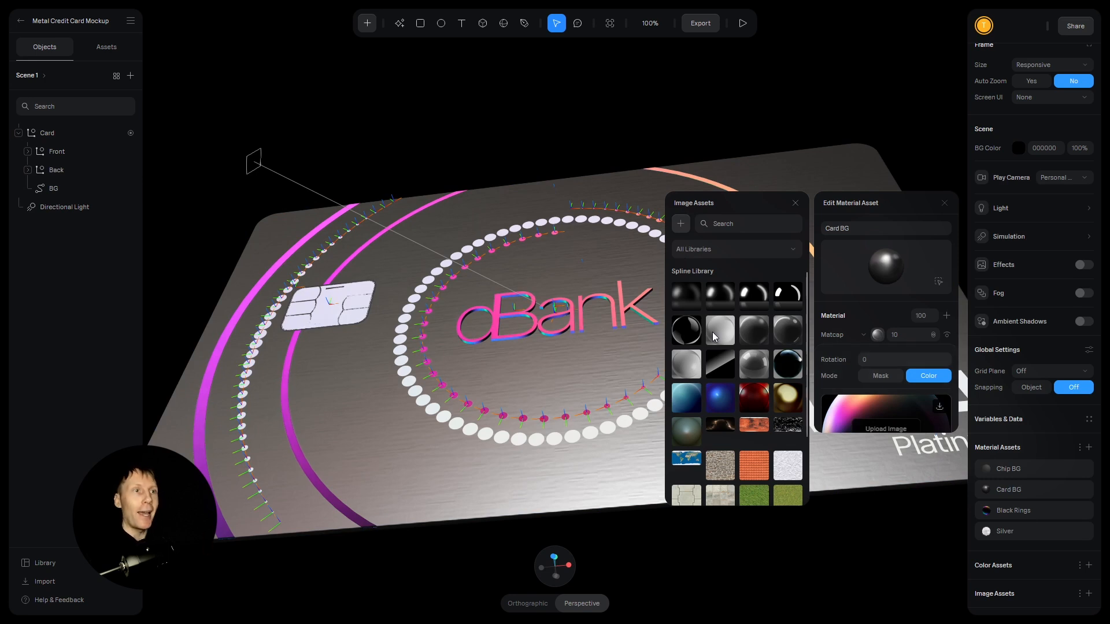
scroll(890, 289, "down", 2)
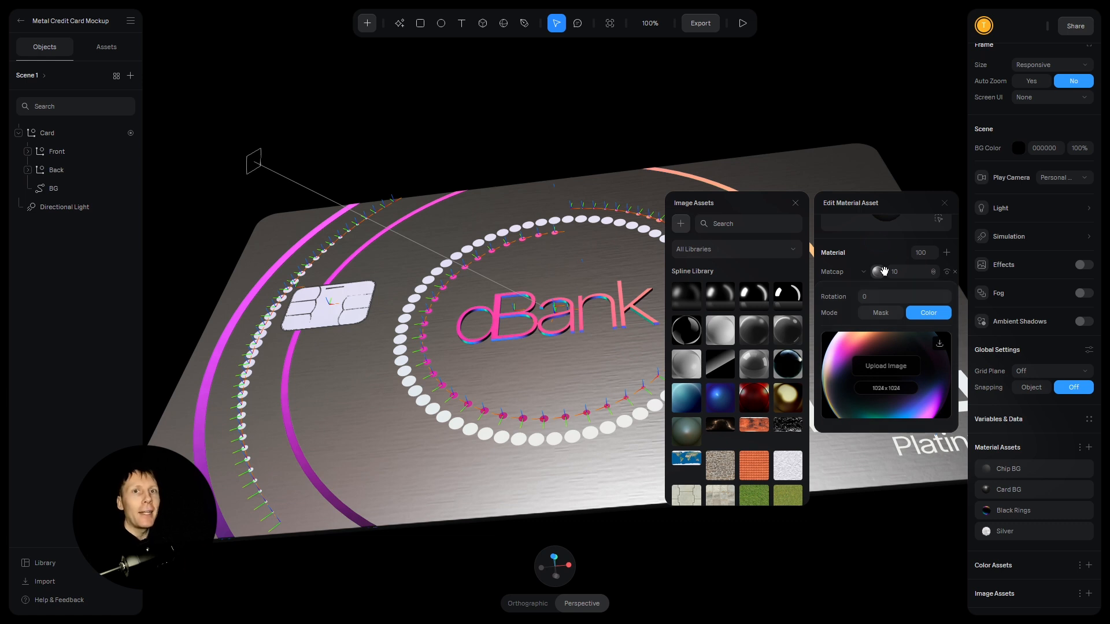
left_click(879, 273)
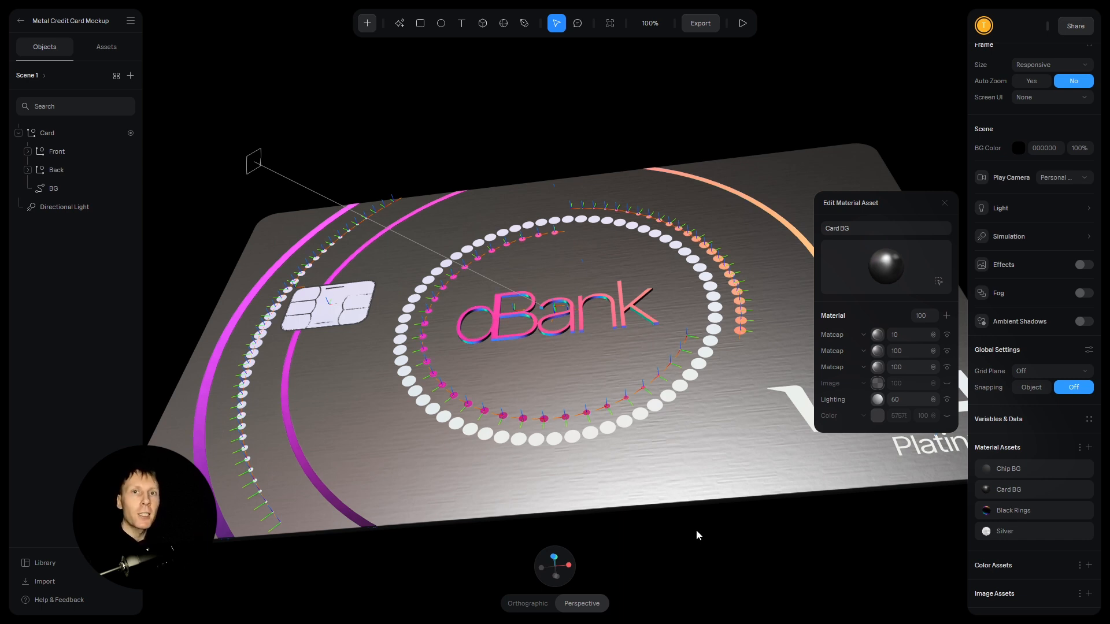
Step: Run the export performance test to check the scene's estimated size and loading time score, and close the export options
left_click(701, 23)
left_click(573, 364)
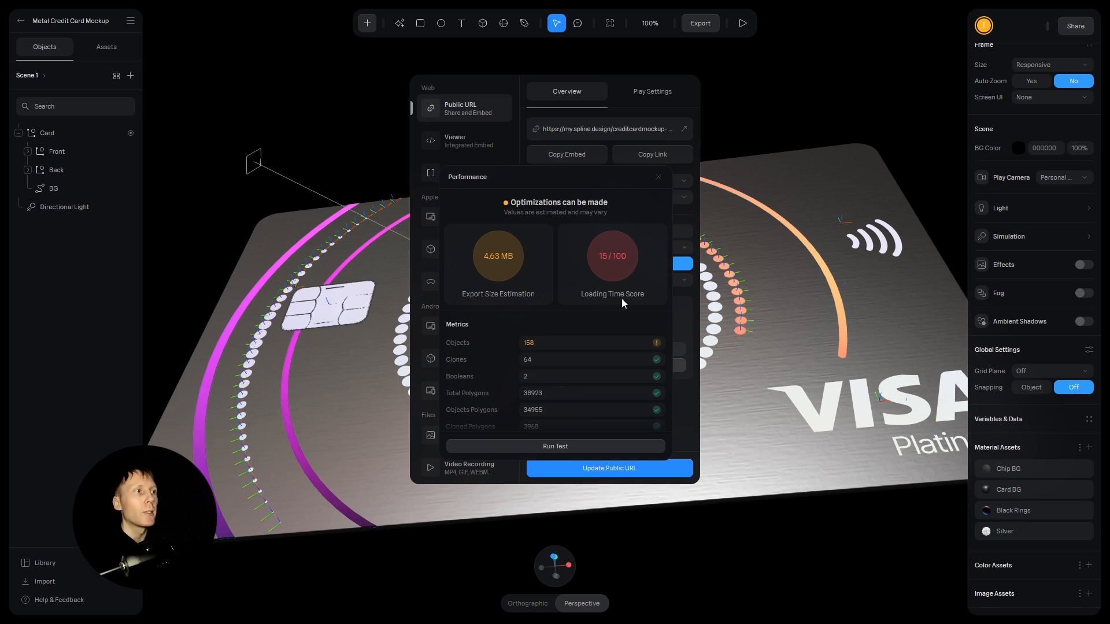
left_click(659, 182)
left_click(788, 412)
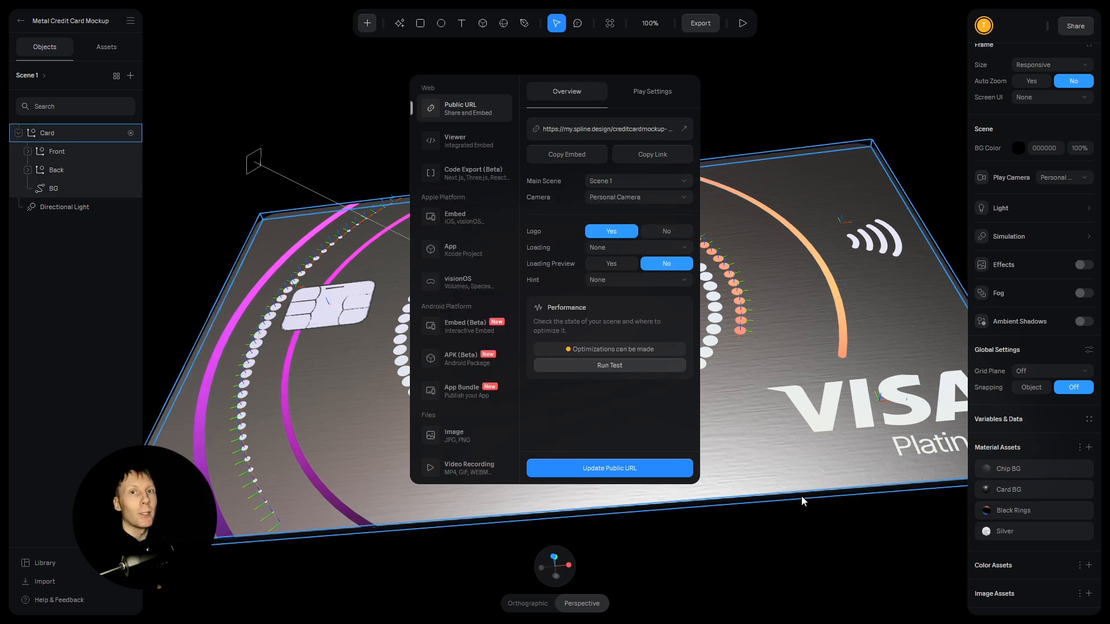
left_click(794, 508)
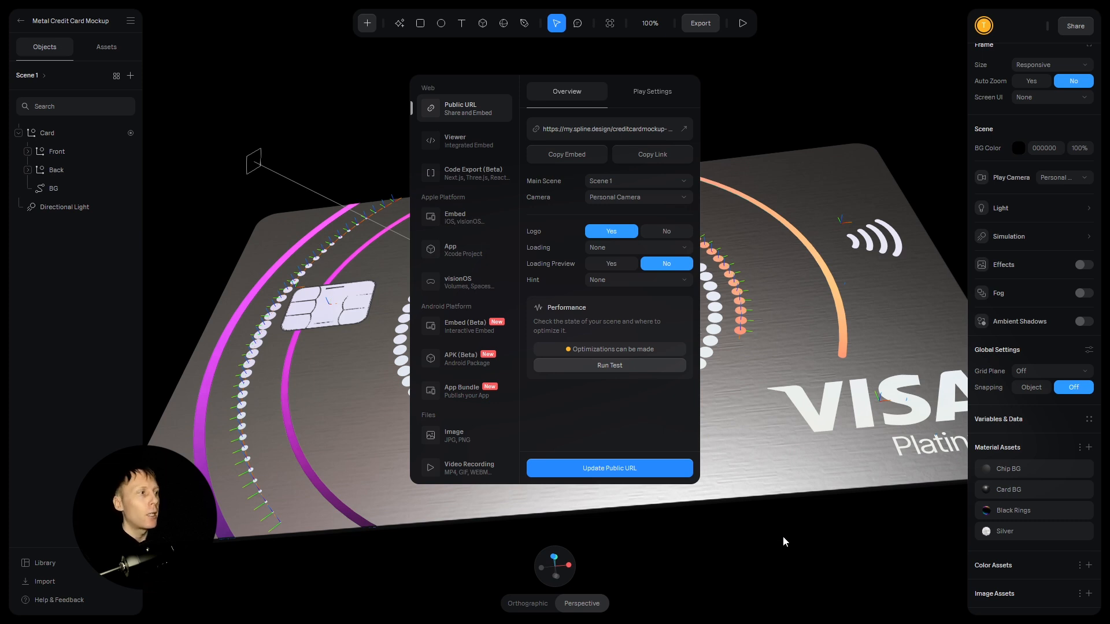
left_click(782, 536)
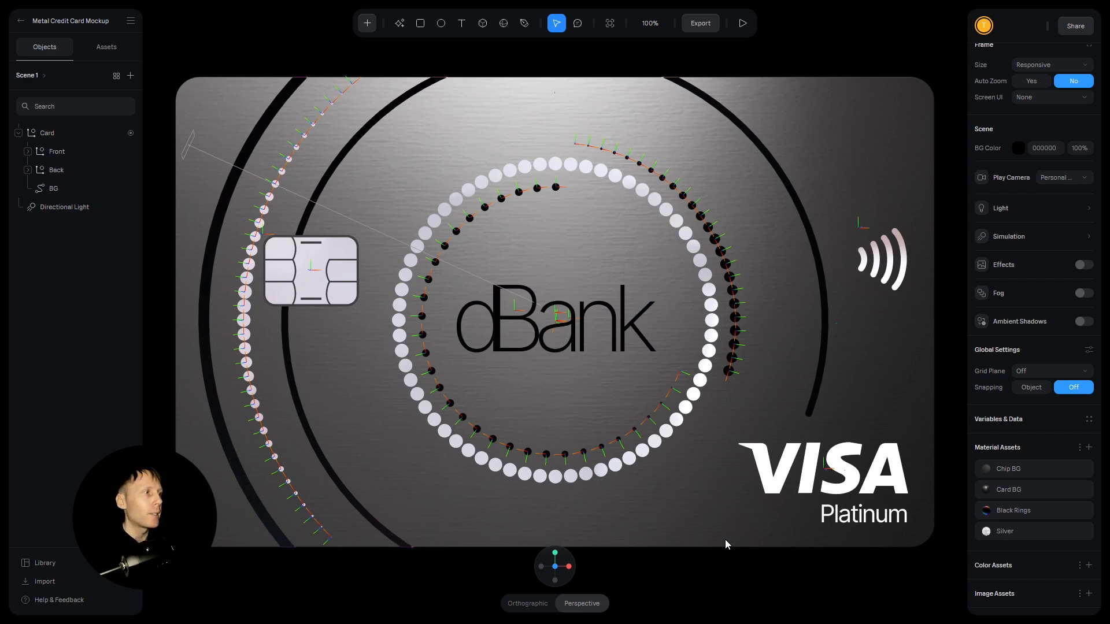
Step: Open the Card BG material asset, inspect the first Matcap layer's uploaded image, and close the material editor
left_click(1011, 490)
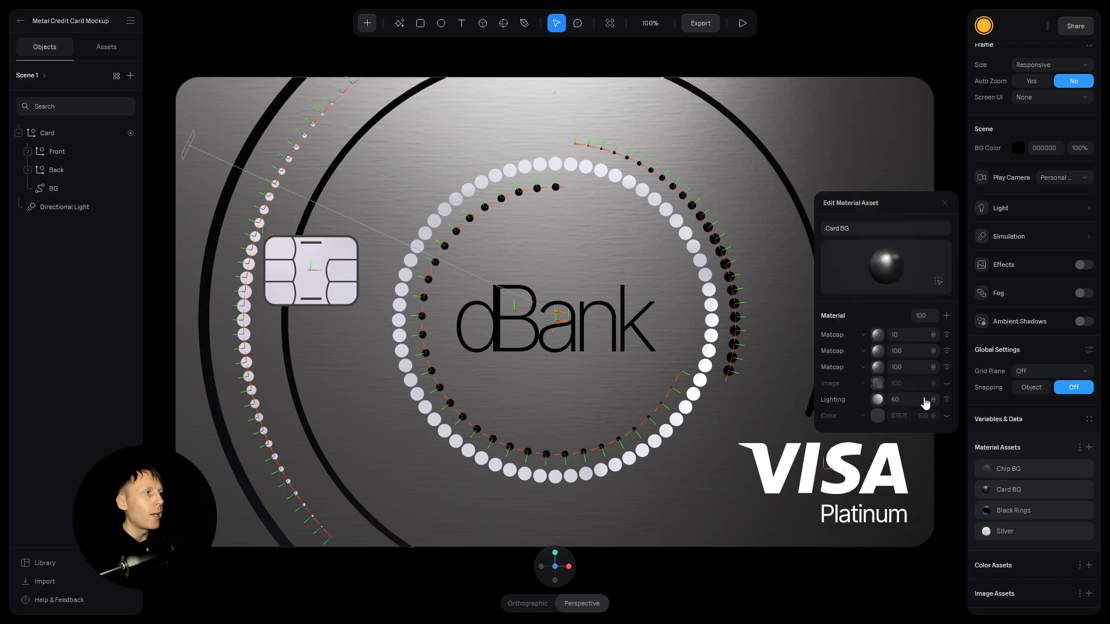
left_click(884, 338)
scroll(888, 318, "down", 2)
scroll(888, 318, "down", 2)
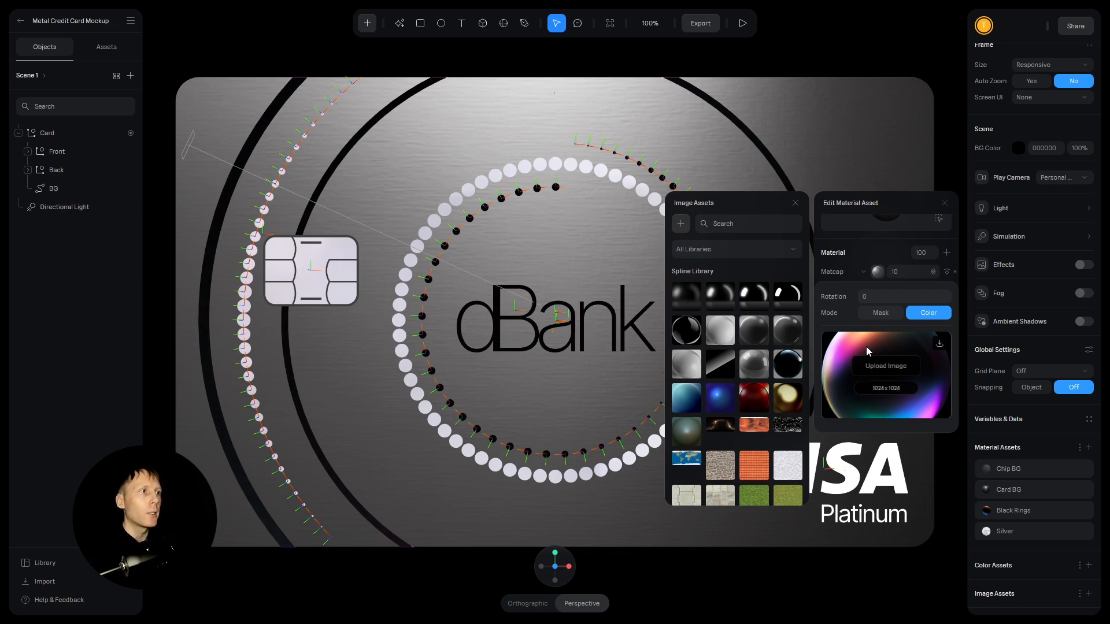
left_click(796, 203)
left_click(943, 206)
Step: Switch to the browser's Google results for free matcaps and free matcap creator, and open the Cables.gl Matcap & Cubemap Creator
left_click(192, 12)
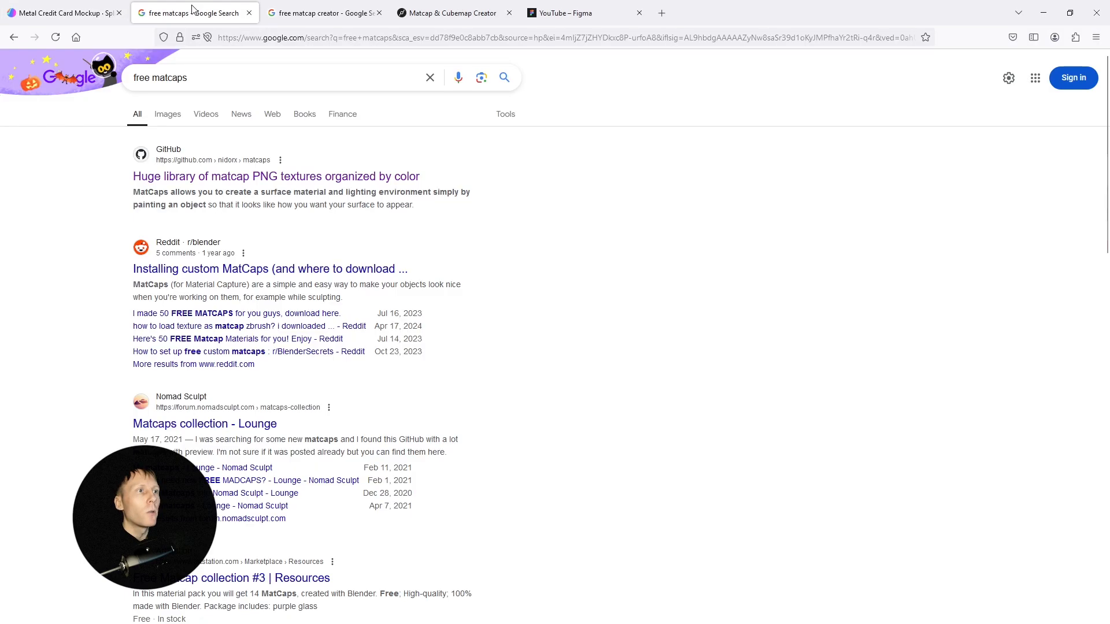
key("F11")
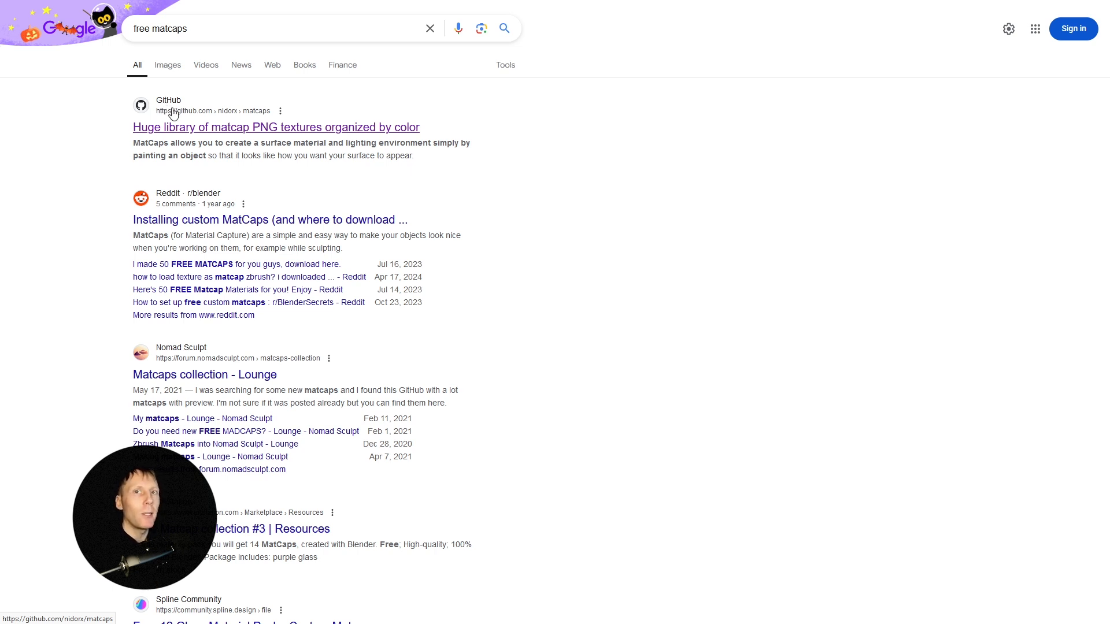
mouse_move(223, 9)
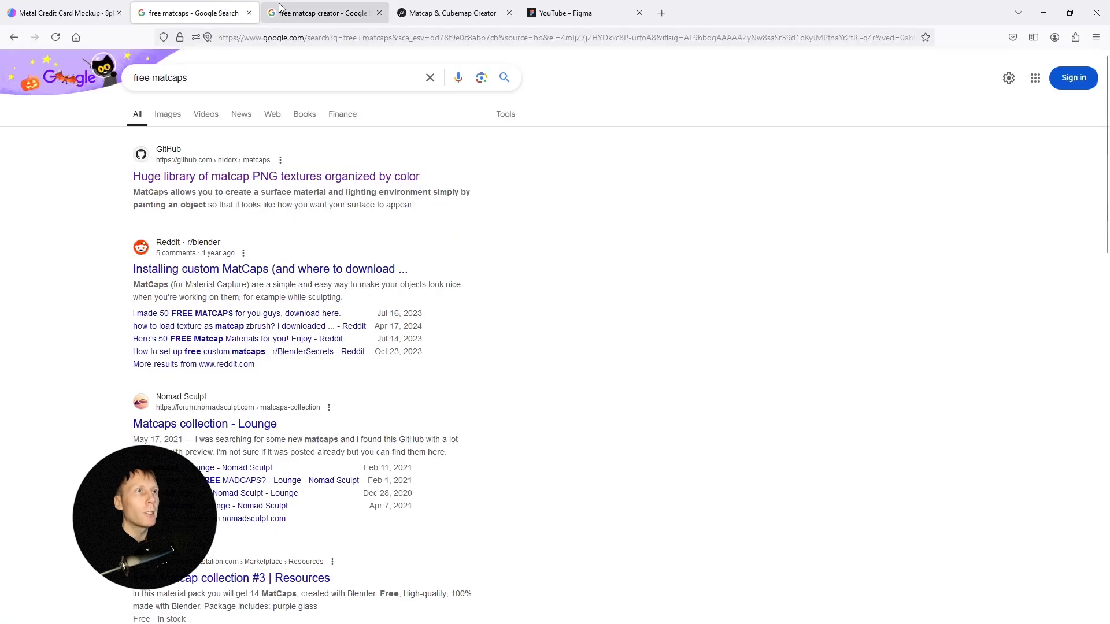
left_click(298, 12)
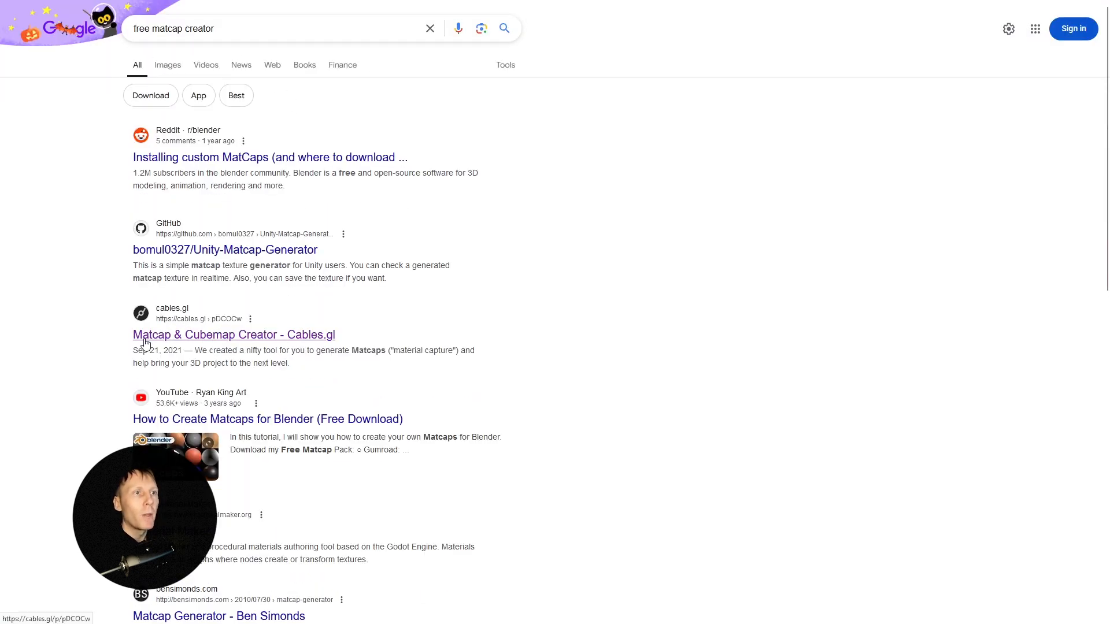
left_click(269, 338)
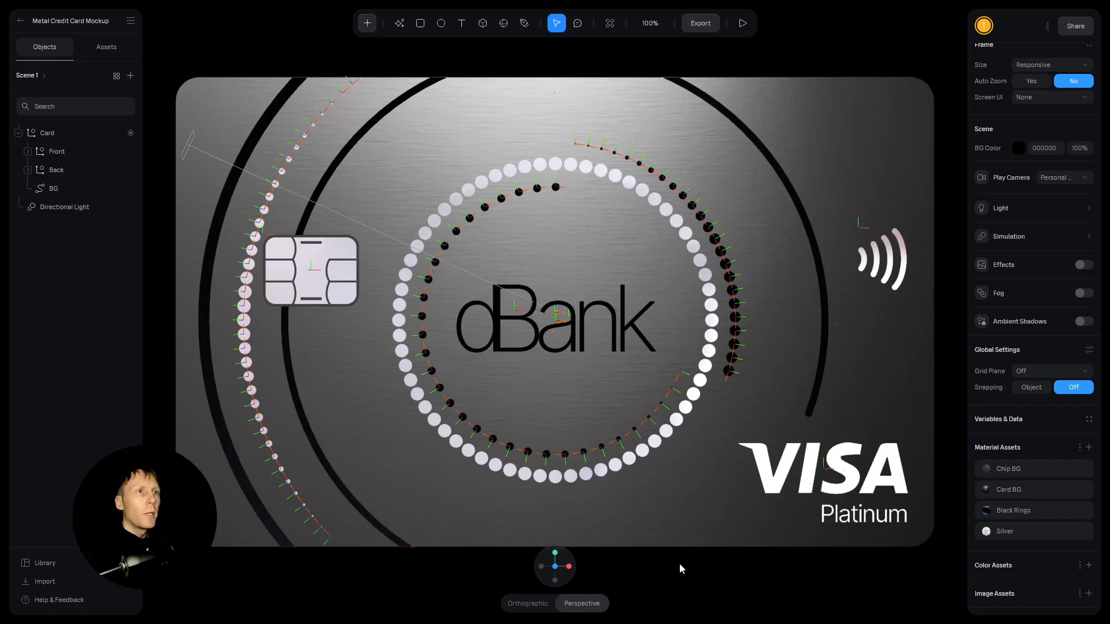
Step: Back in the Spline card scene, select the BG shape and change the viewport from perspective to orthographic projection
left_click(51, 189)
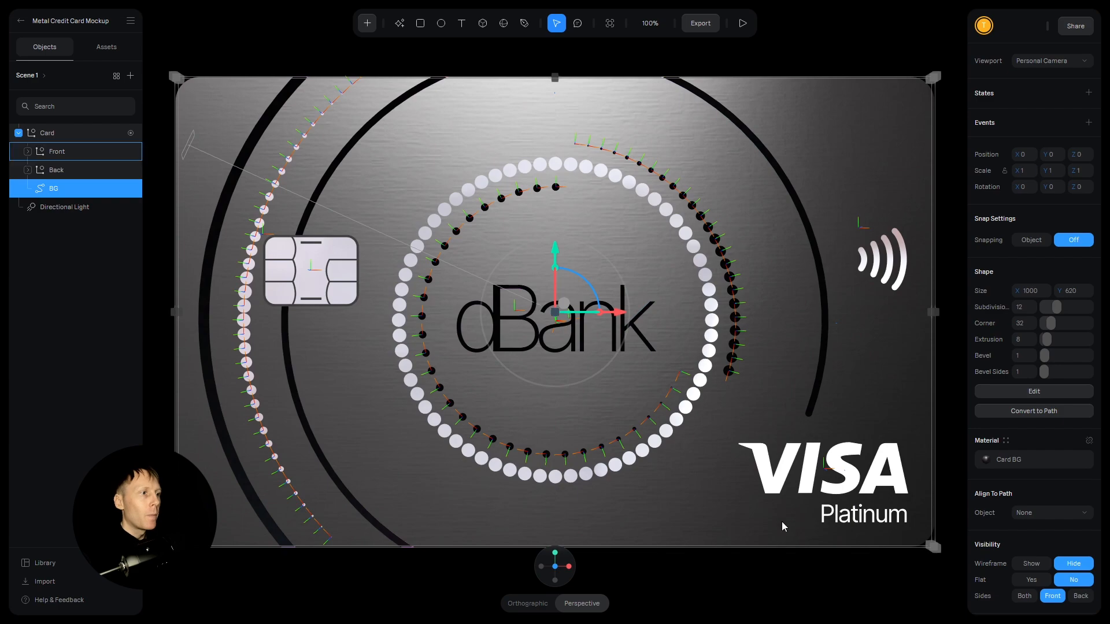
left_click_drag(796, 585, 818, 572)
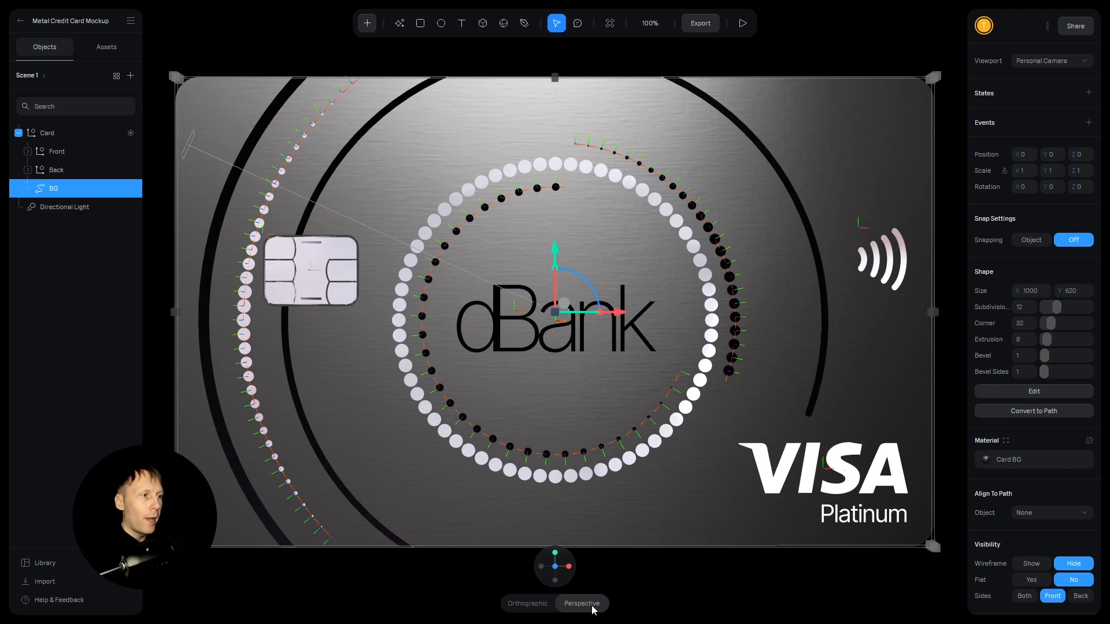
left_click(525, 608)
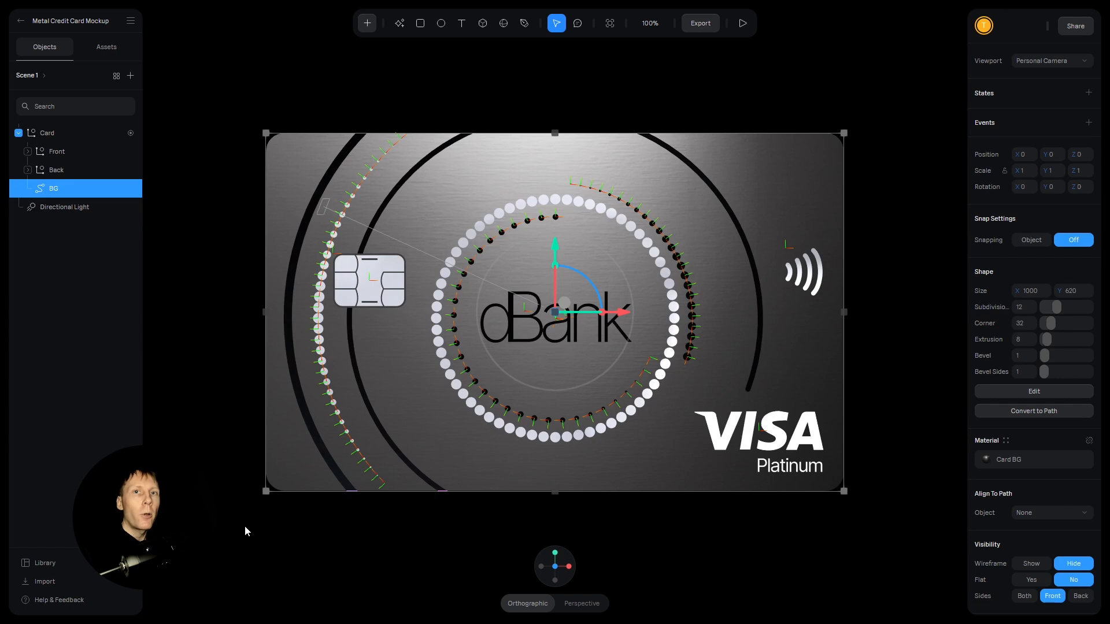
Step: Expand the Front group and review its objects one by one, from the Logo and Chip Icon down to the Platinum text
left_click(44, 156)
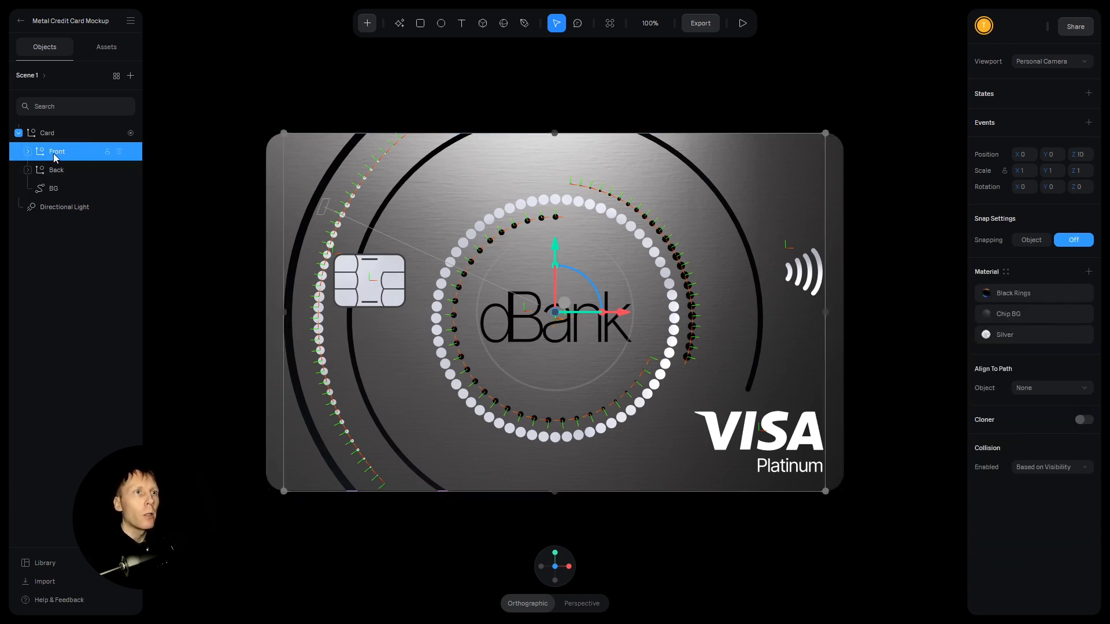
left_click(26, 152)
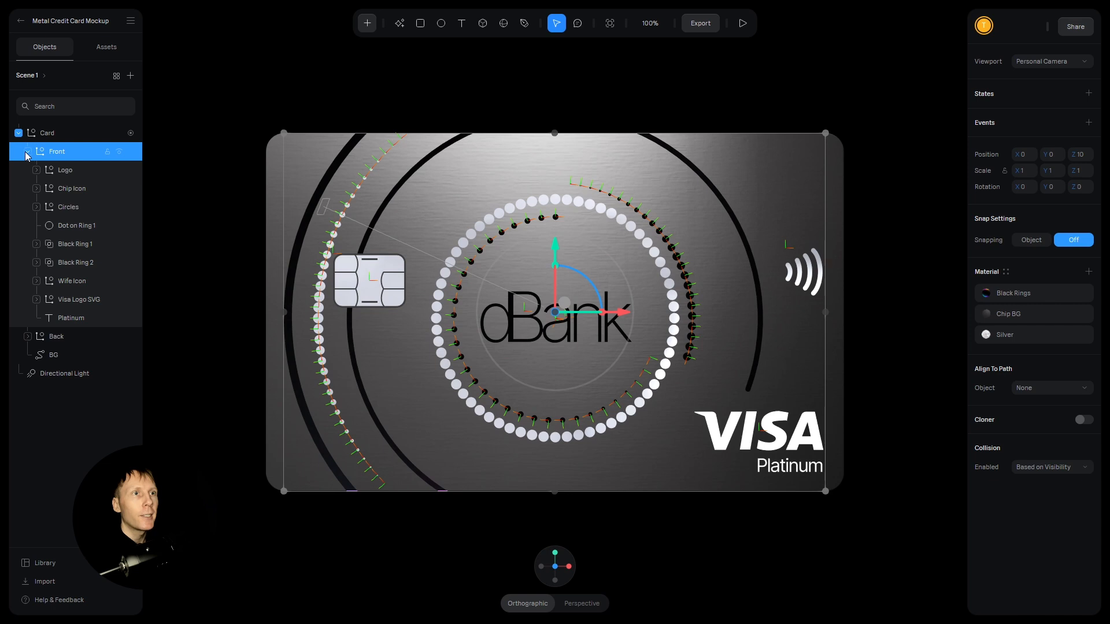
left_click(68, 169)
left_click(76, 186)
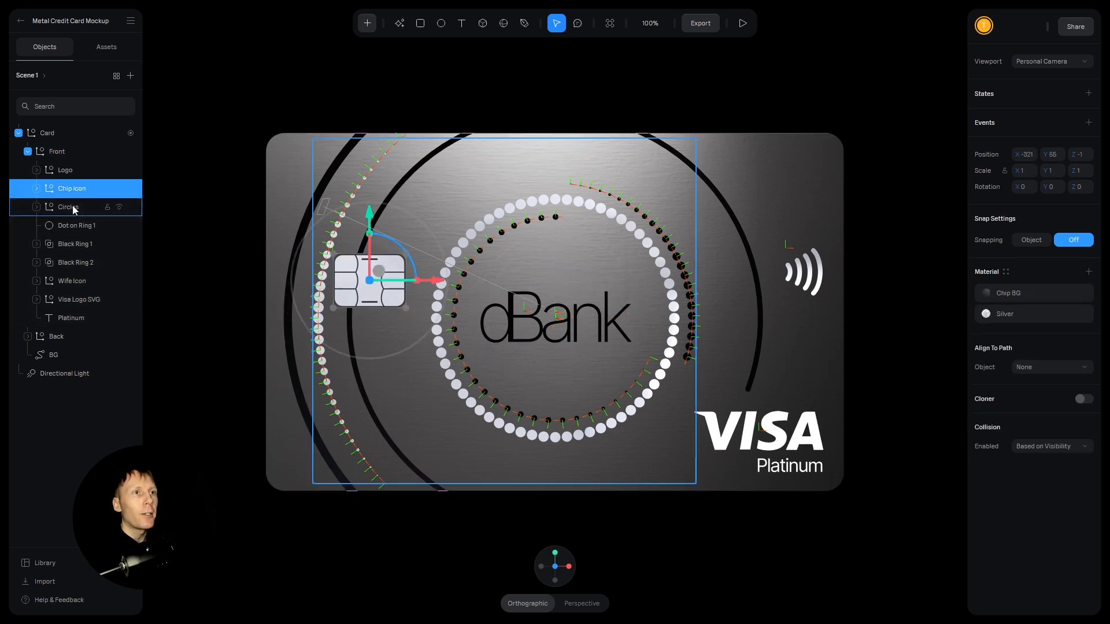
left_click(70, 207)
left_click(70, 226)
left_click(72, 244)
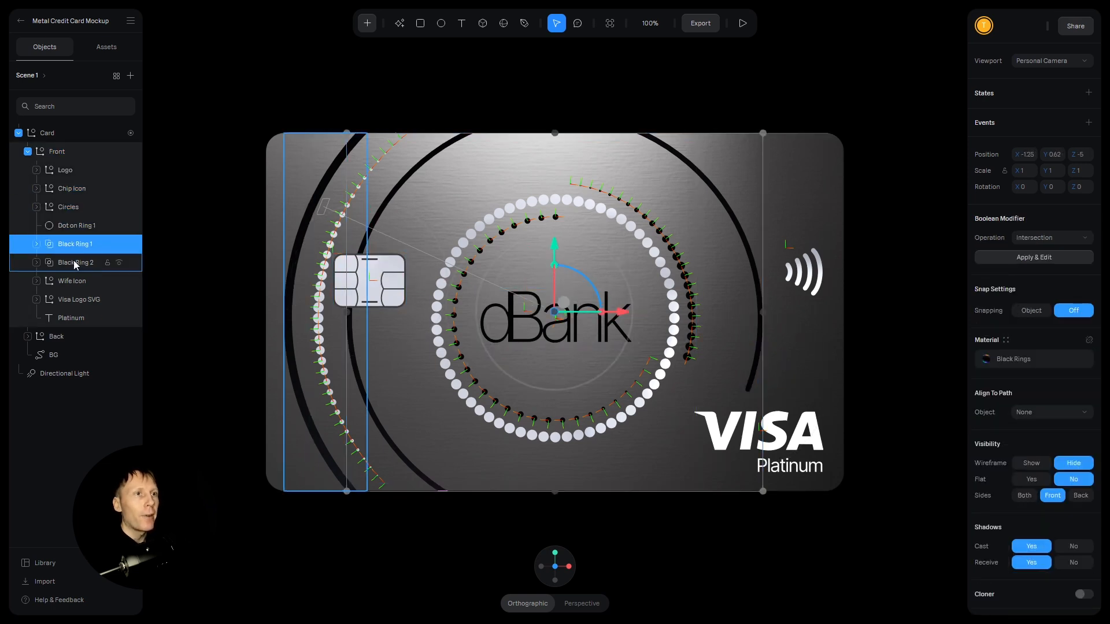
left_click(74, 280)
left_click(73, 299)
left_click(72, 319)
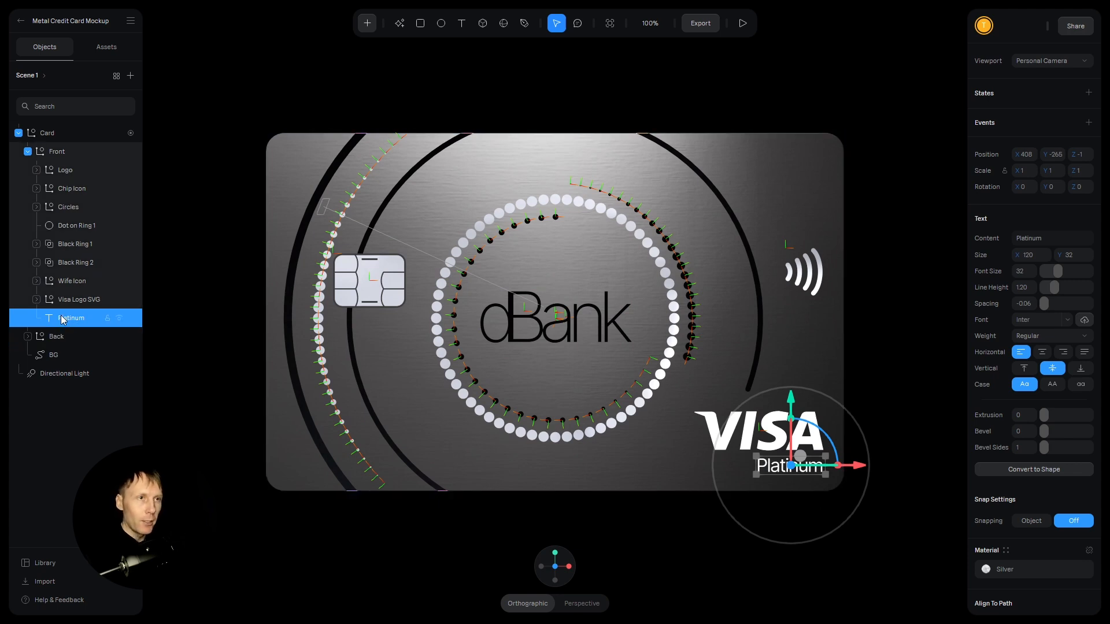
Step: Focus on the Platinum text under the Visa logo and examine its content and typography settings
key("f")
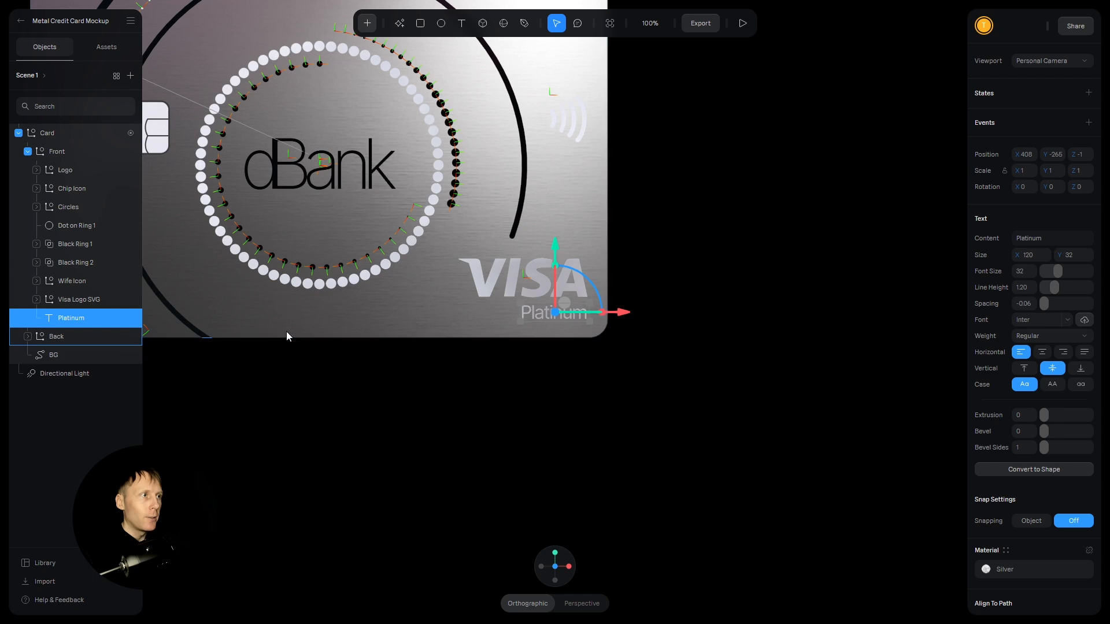
scroll(567, 274, "up", 5)
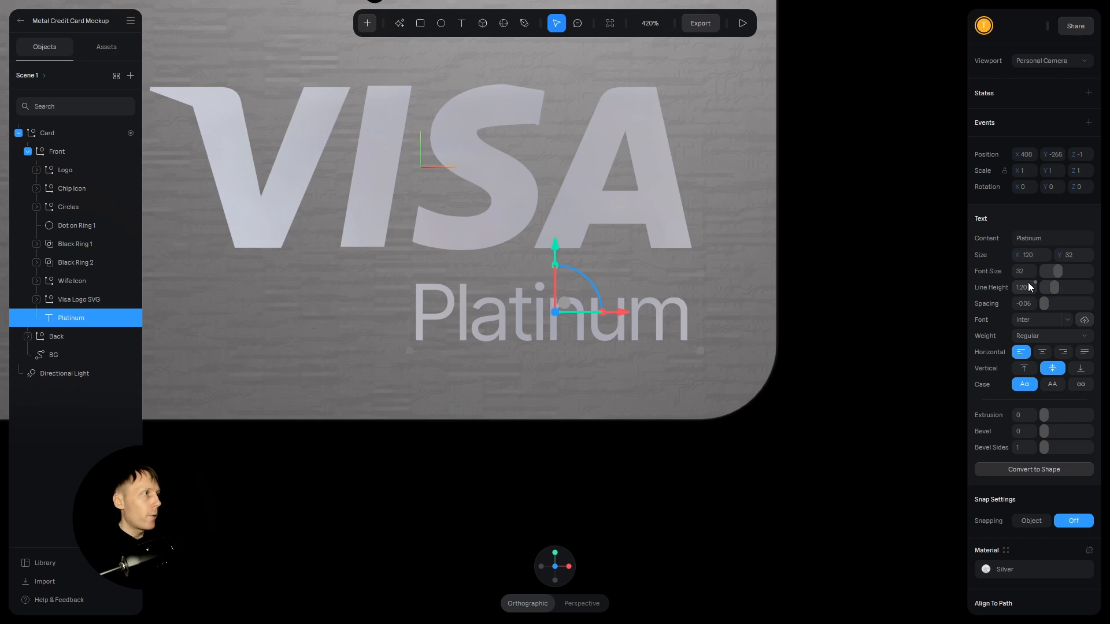
left_click(1058, 238)
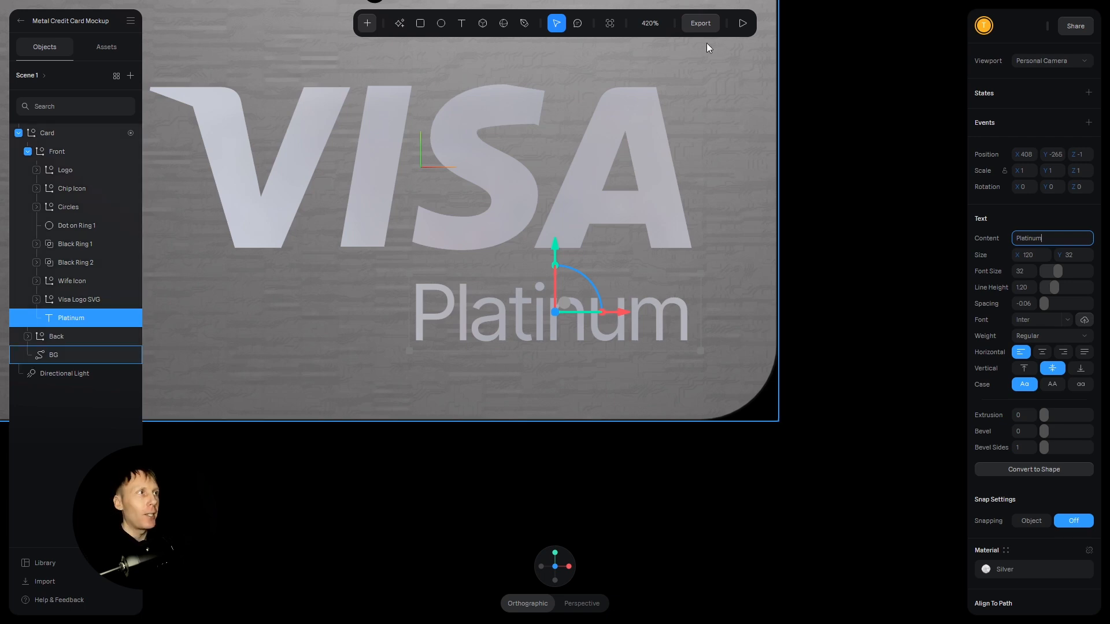
Step: Recheck the scene's size and loading score with another export performance test, and return to the card
left_click(702, 23)
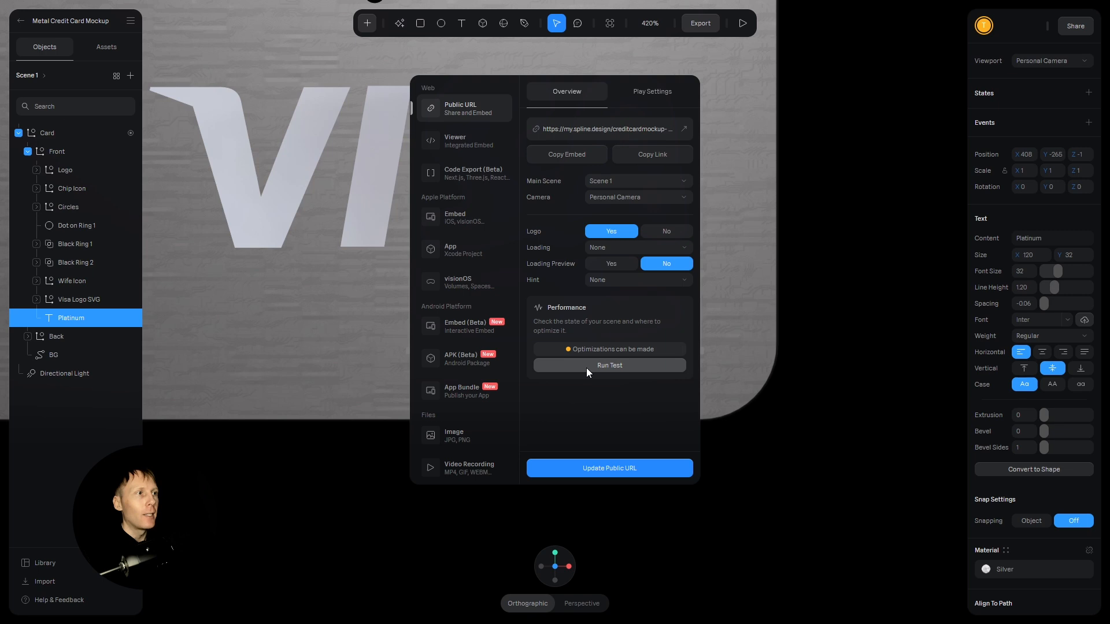
left_click(586, 366)
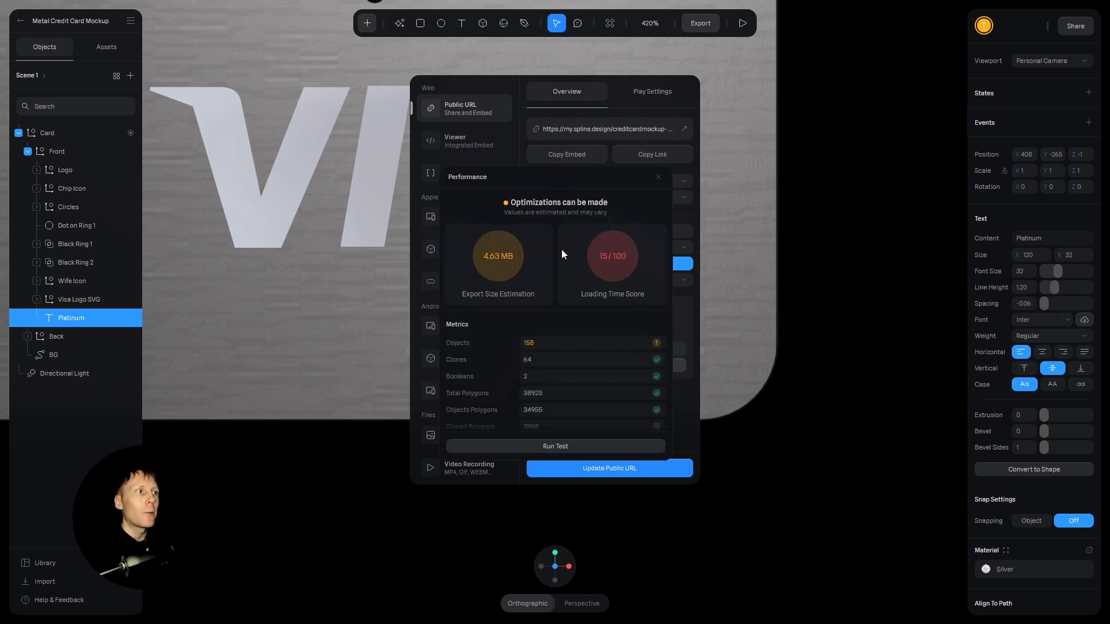
left_click(659, 177)
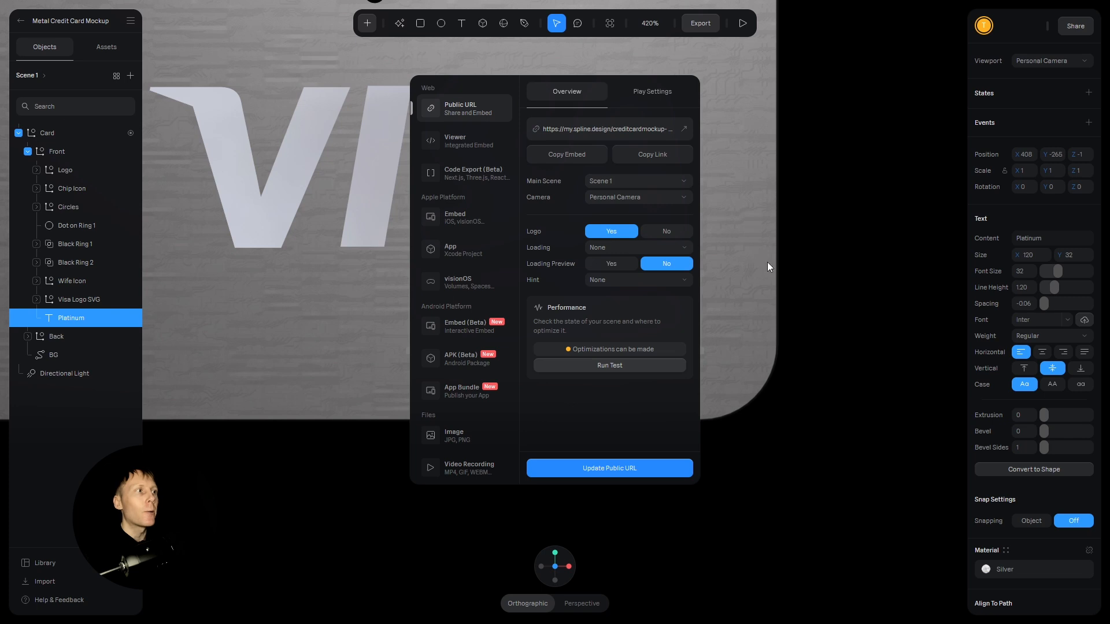
left_click(827, 390)
left_click(605, 322)
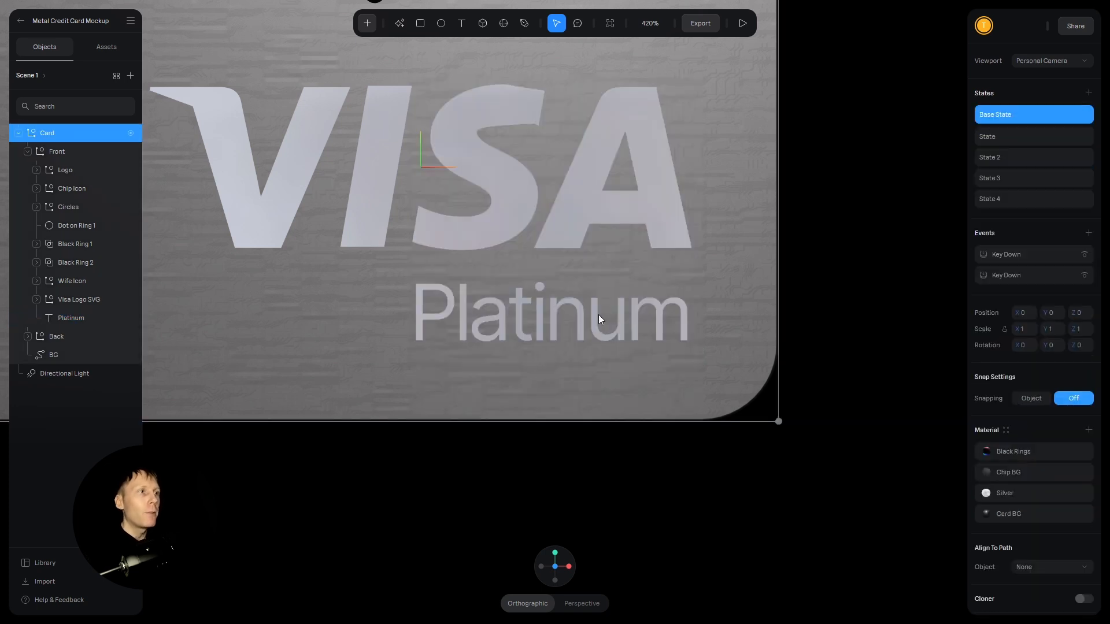
Step: Reselect the Platinum text and browse the available fonts, keeping Inter
left_click(67, 318)
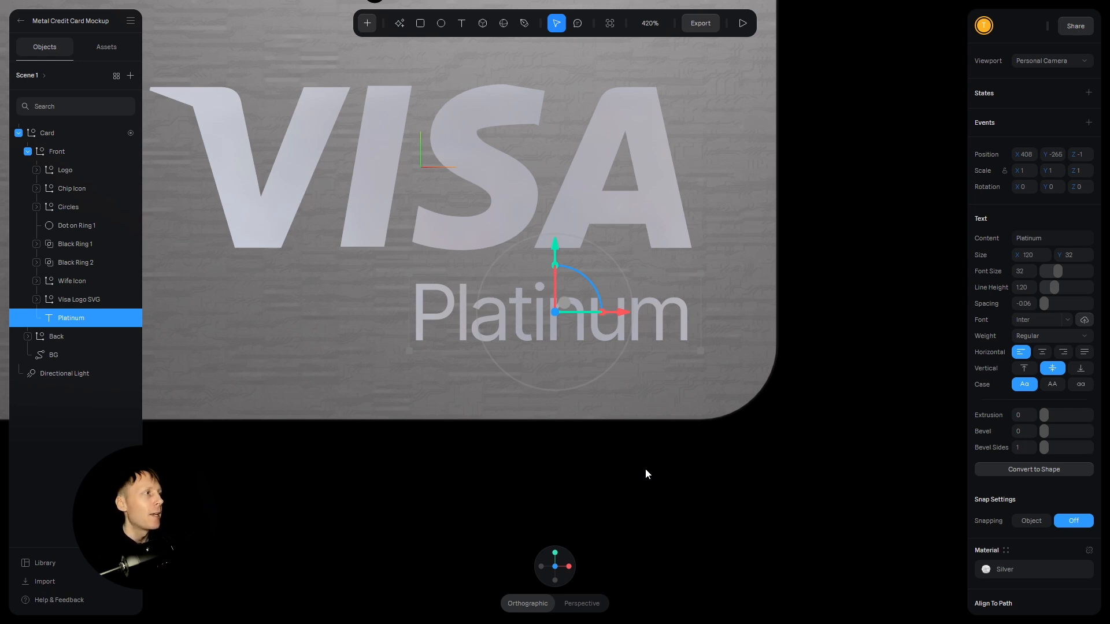
left_click(1046, 319)
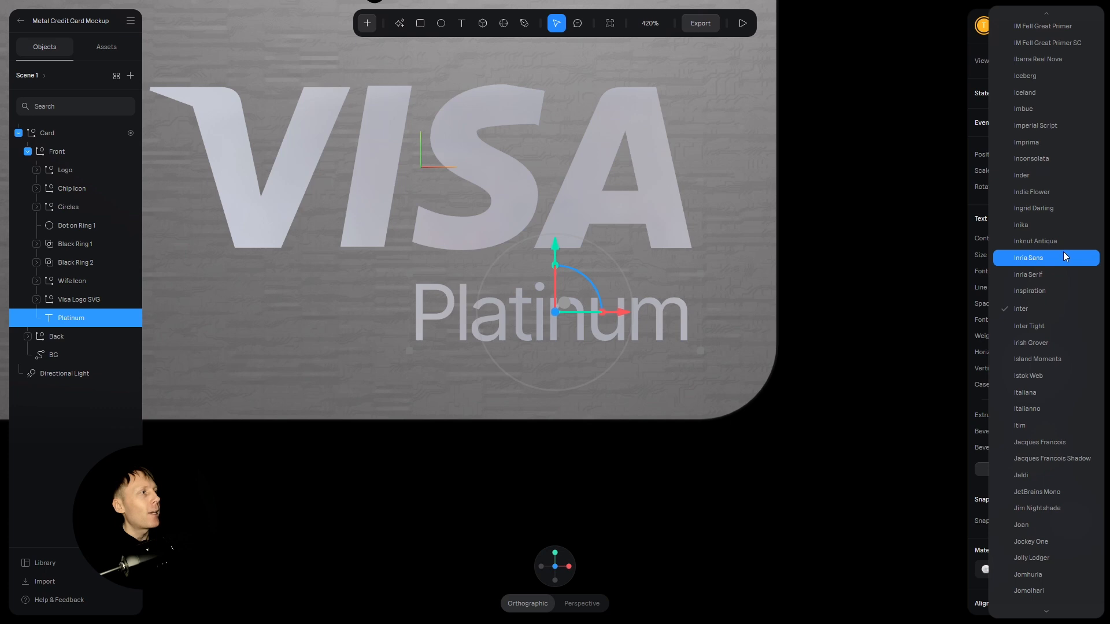
scroll(1061, 254, "down", 1)
scroll(1050, 222, "down", 20)
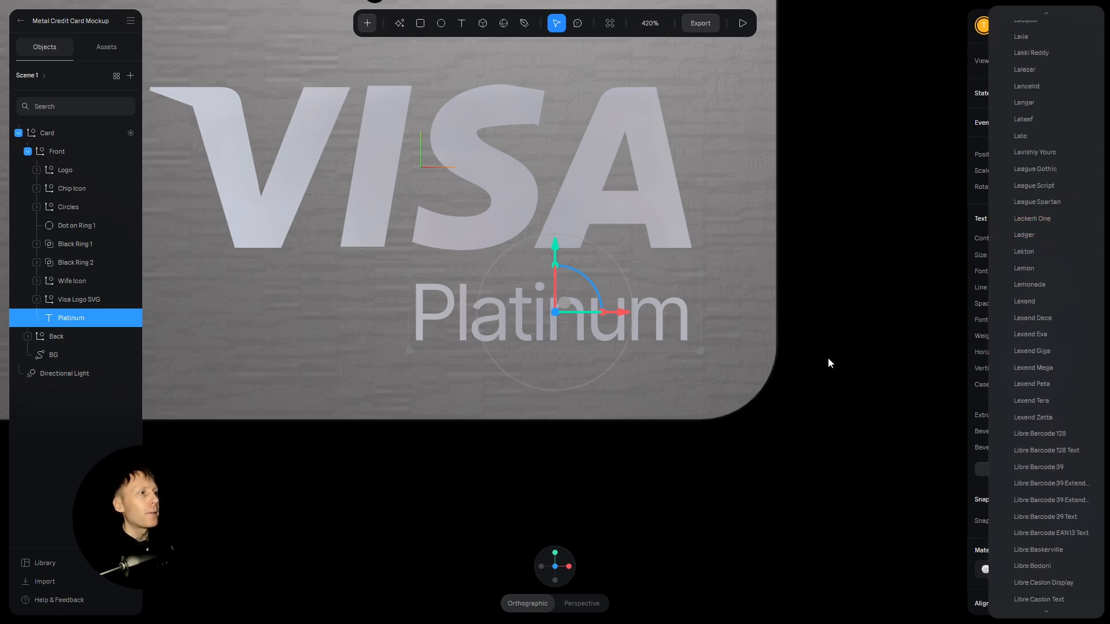
left_click(822, 406)
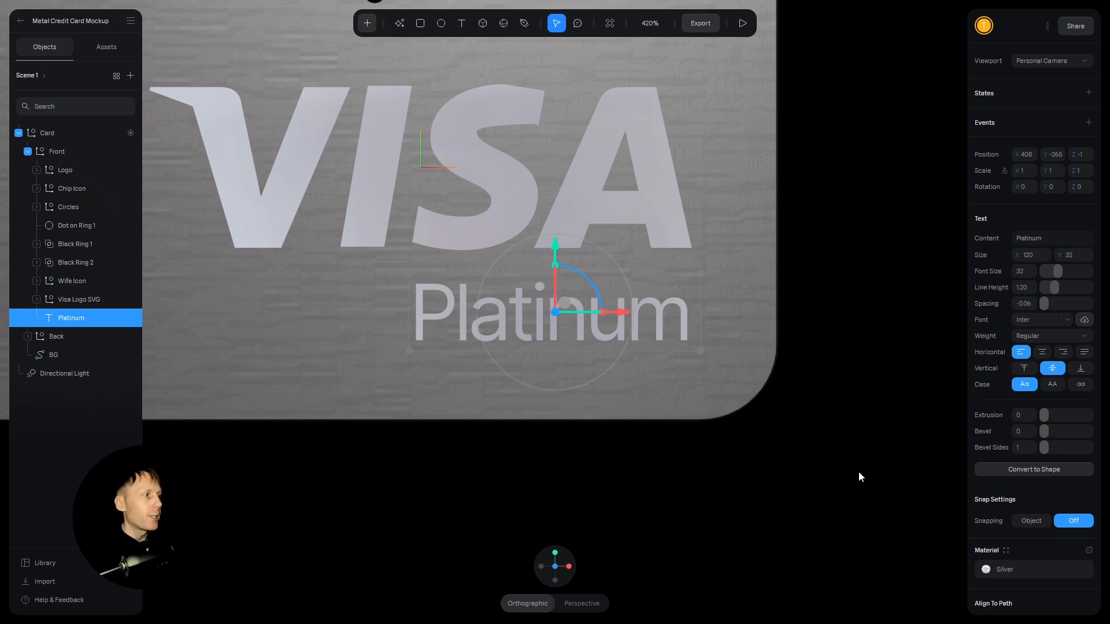
Step: Open the Platinum text's Silver material, compare it without its Color layer, and examine the image used by its Matcap layer
left_click(1008, 571)
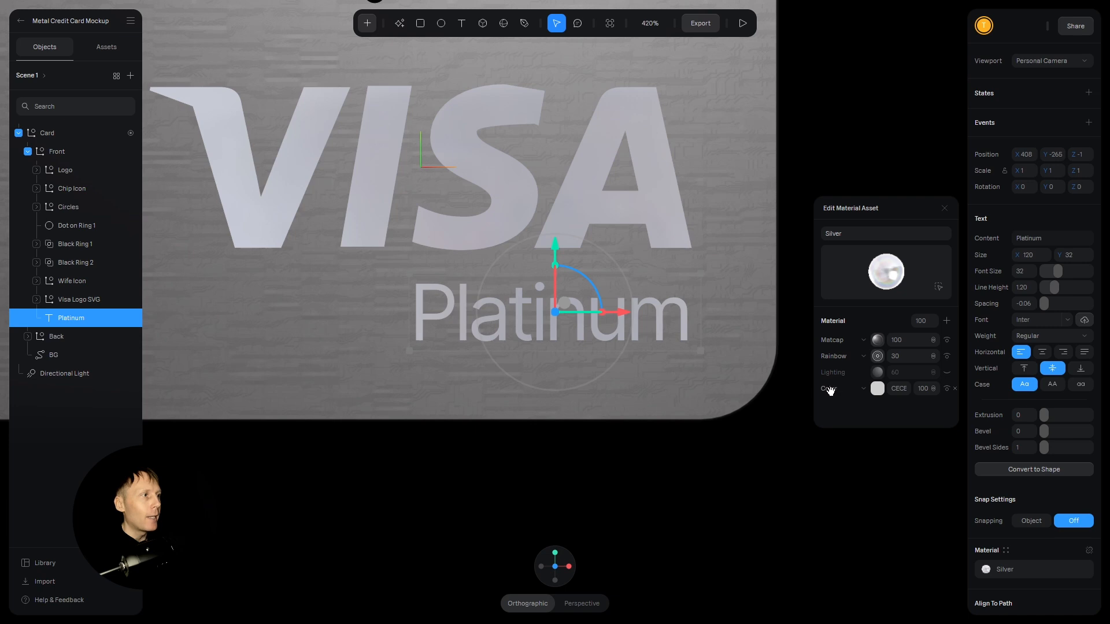
left_click(947, 389)
left_click(947, 391)
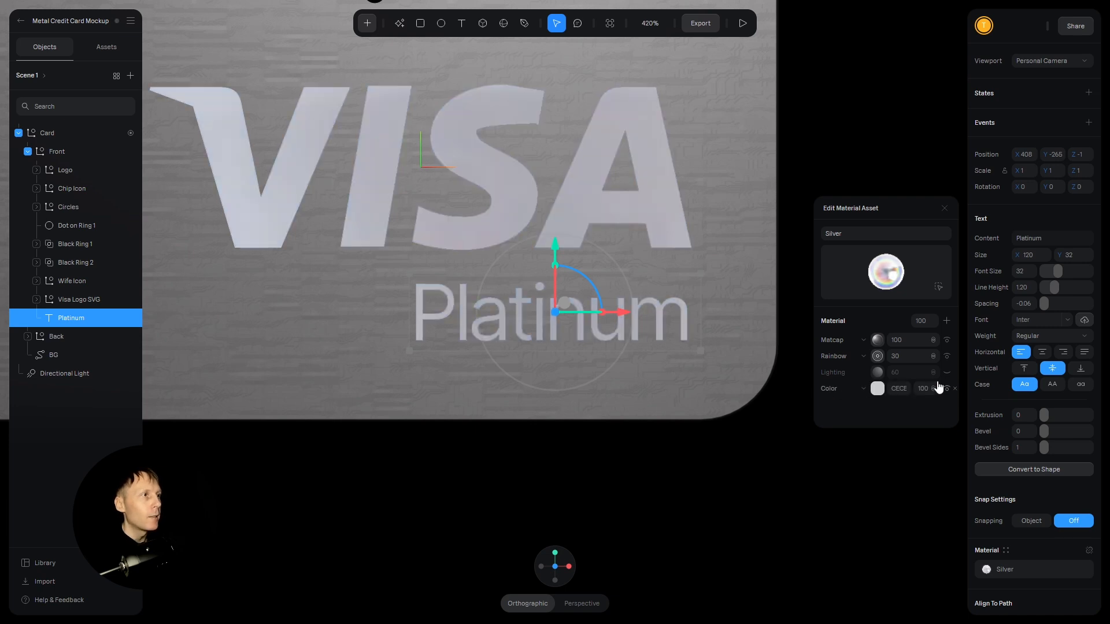
left_click(878, 340)
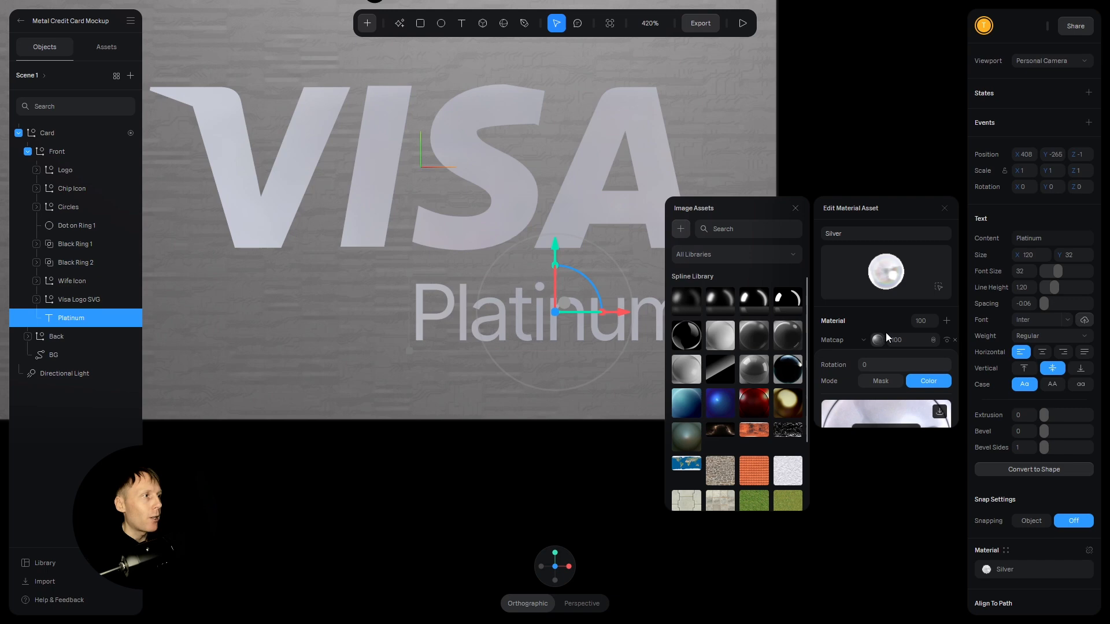
scroll(899, 296, "down", 2)
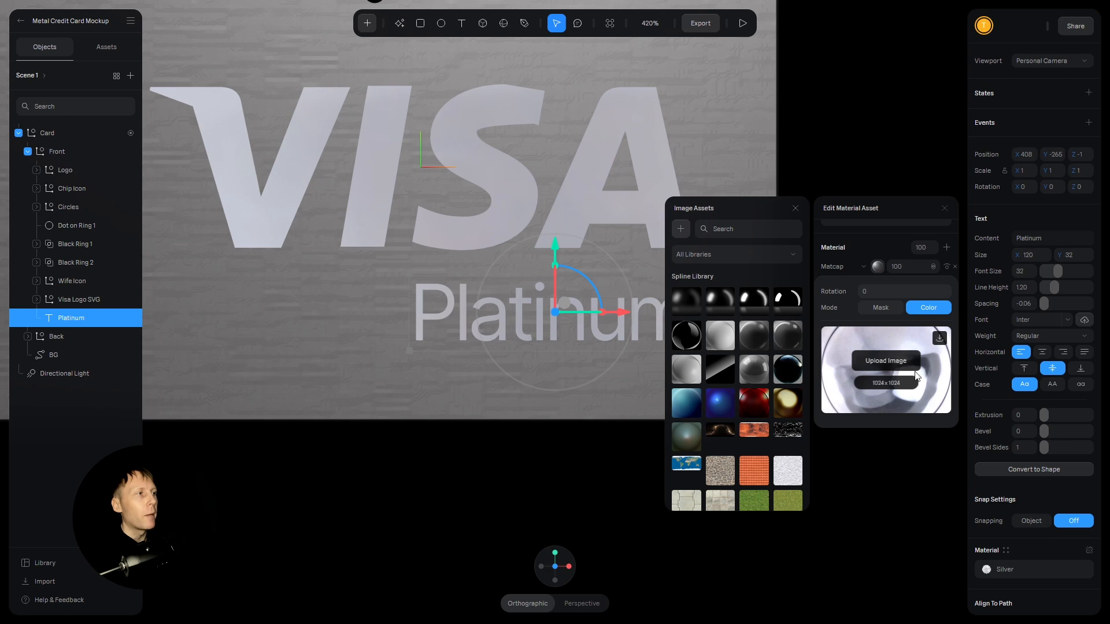
left_click(876, 268)
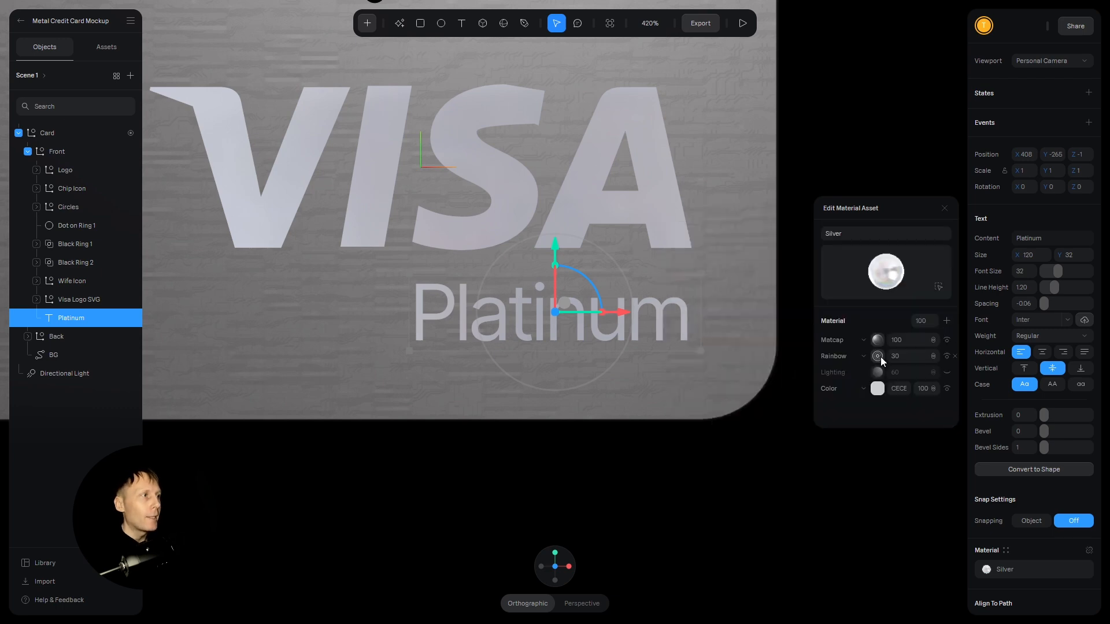
Step: Set the Silver material's Rainbow layer to 100 and tilt the card to judge the effect on the lettering
left_click(878, 356)
left_click(908, 282)
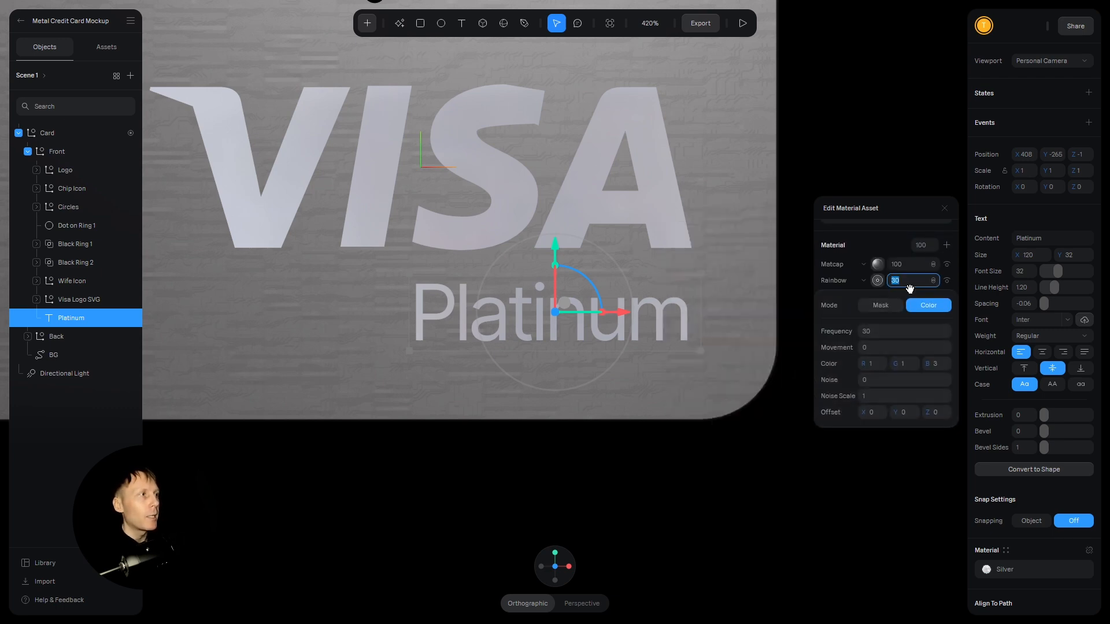
type("100")
key("Return")
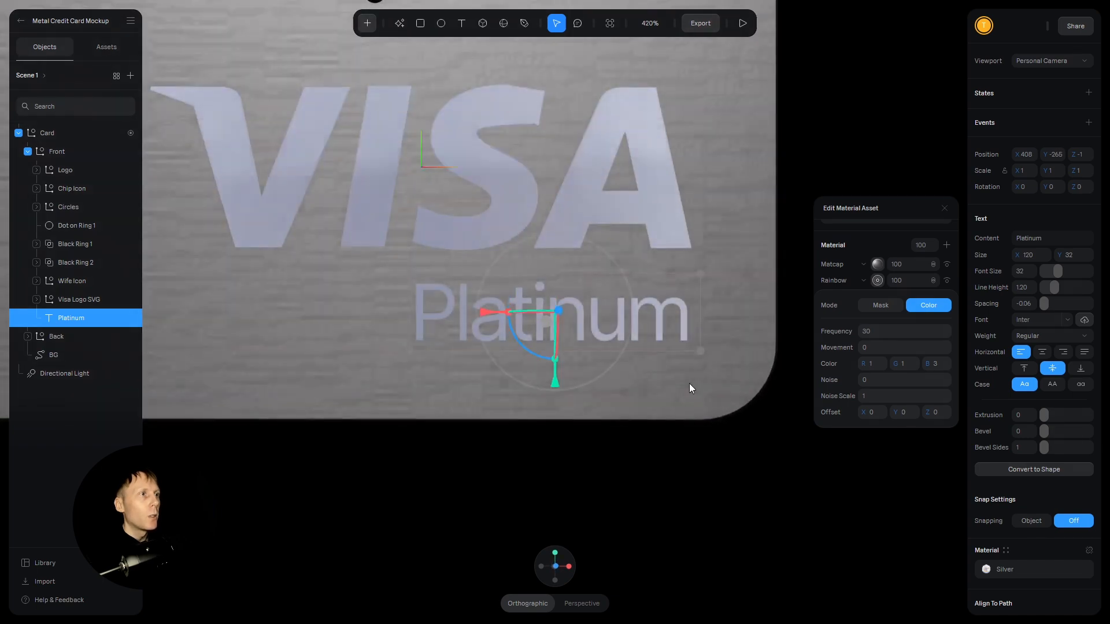
left_click_drag(689, 384, 689, 357, "alt")
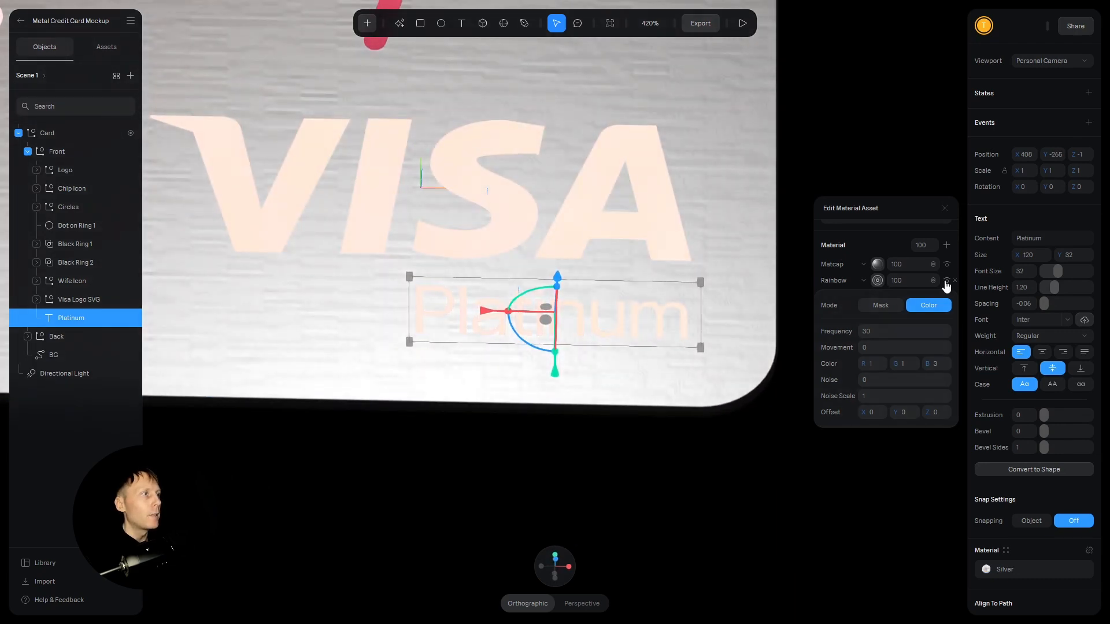
Step: Hide the Rainbow layer and show it again, comparing the lettering with the card tilted
left_click(947, 282)
mouse_move(669, 234)
left_mouse_down("alt")
mouse_move(677, 254)
mouse_move(678, 215)
left_mouse_up("alt")
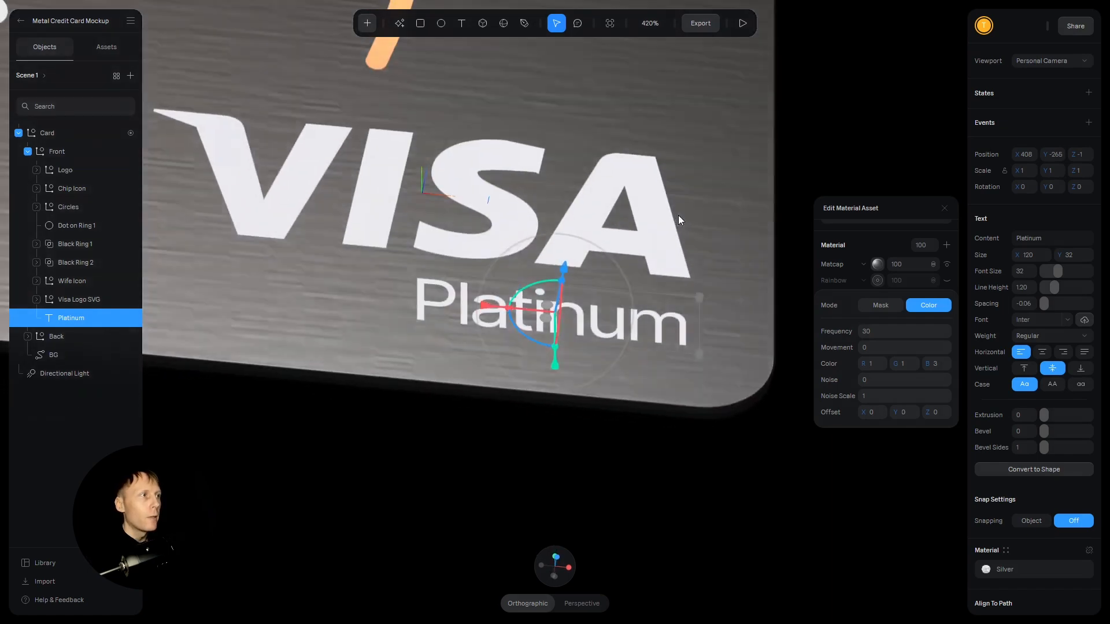
left_click(946, 282)
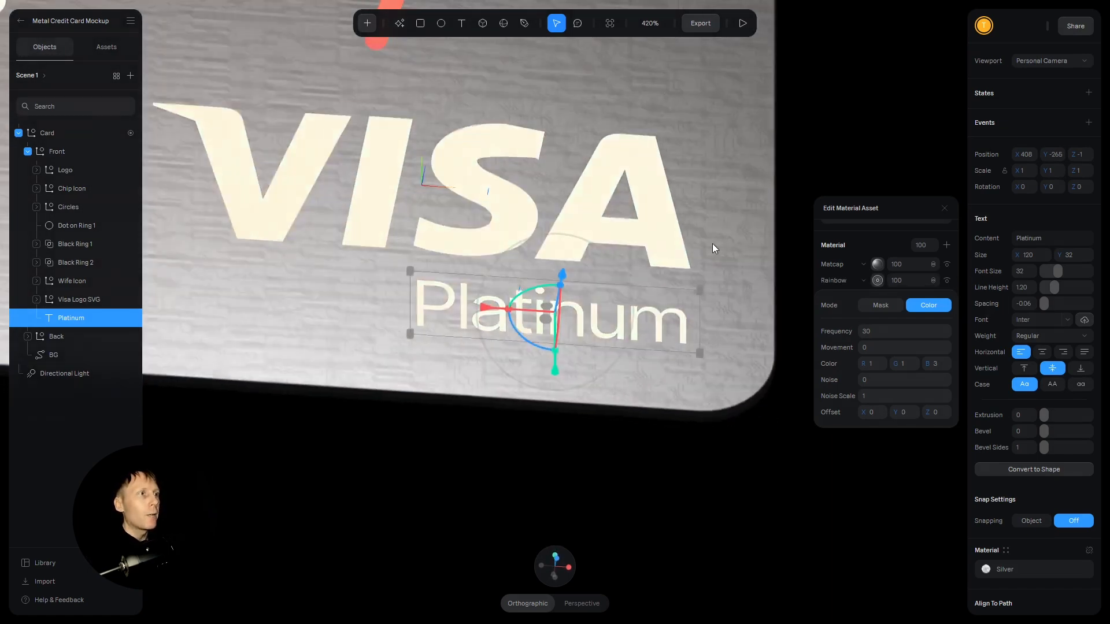
mouse_move(712, 244)
left_mouse_down("alt")
mouse_move(715, 220)
mouse_move(715, 243)
left_mouse_up("alt")
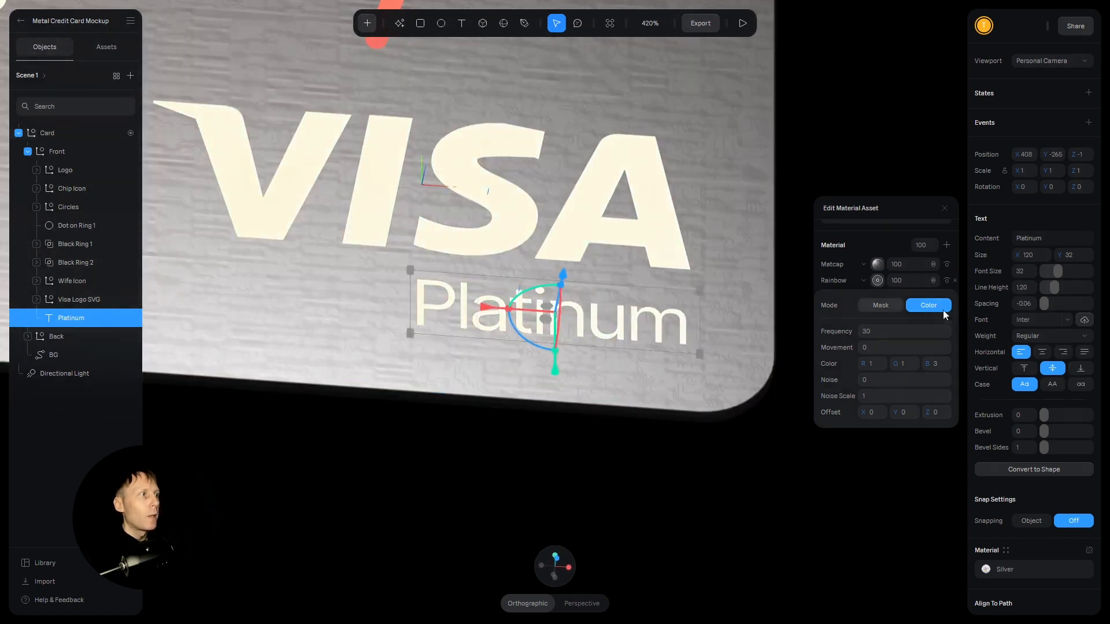
Step: Set the Rainbow layer of the Silver material back to 30 and finish editing the material
left_click(906, 280)
type("3")
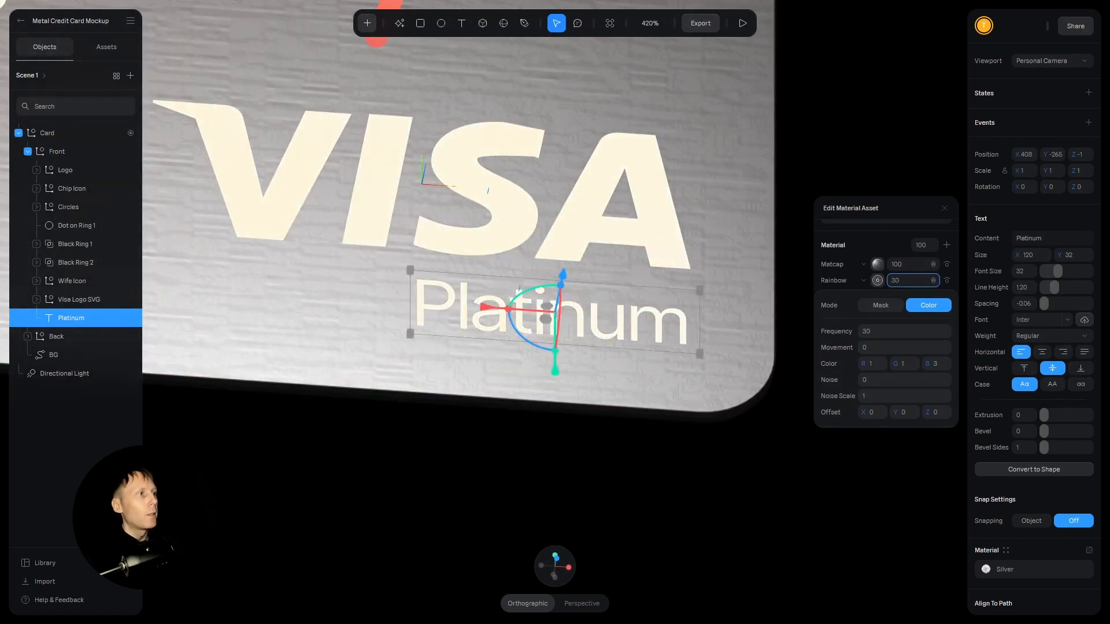
type("0")
key("Return")
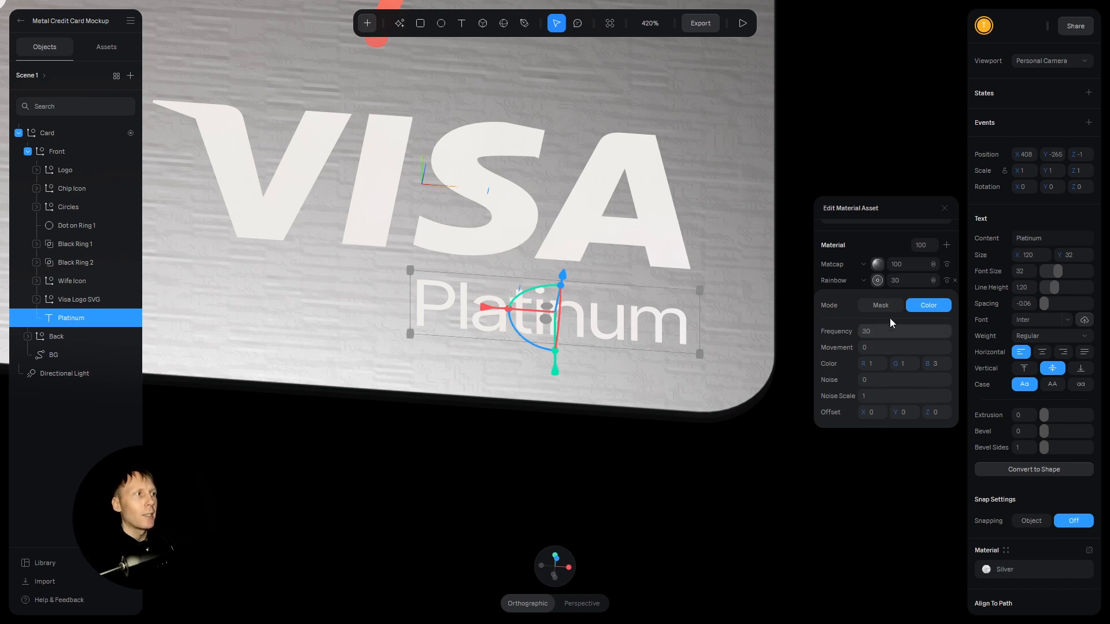
left_click(878, 281)
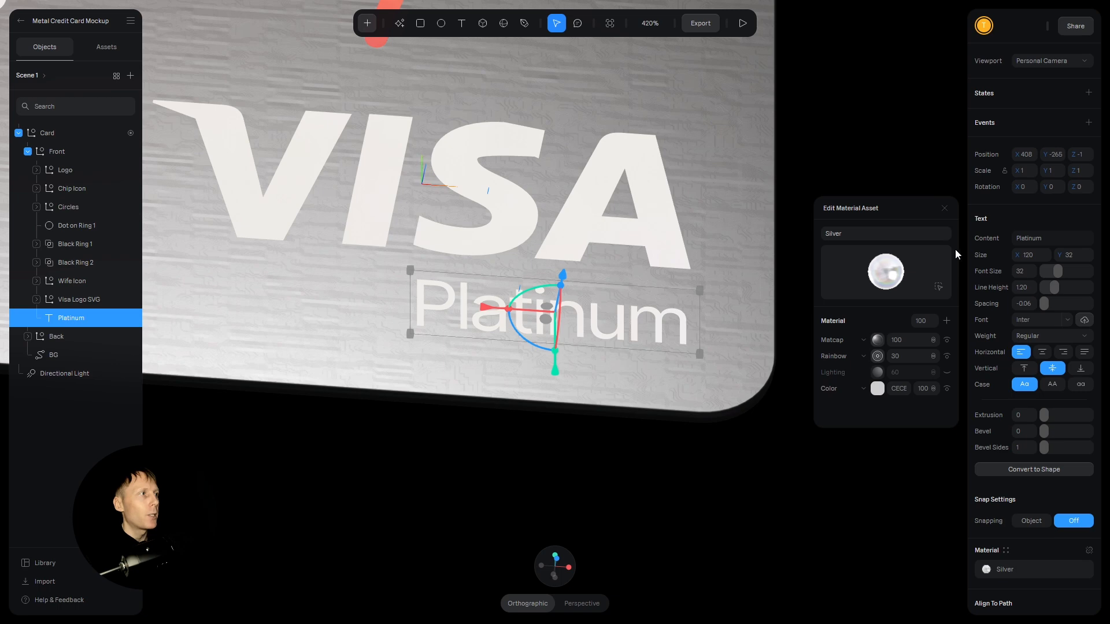
left_click(945, 208)
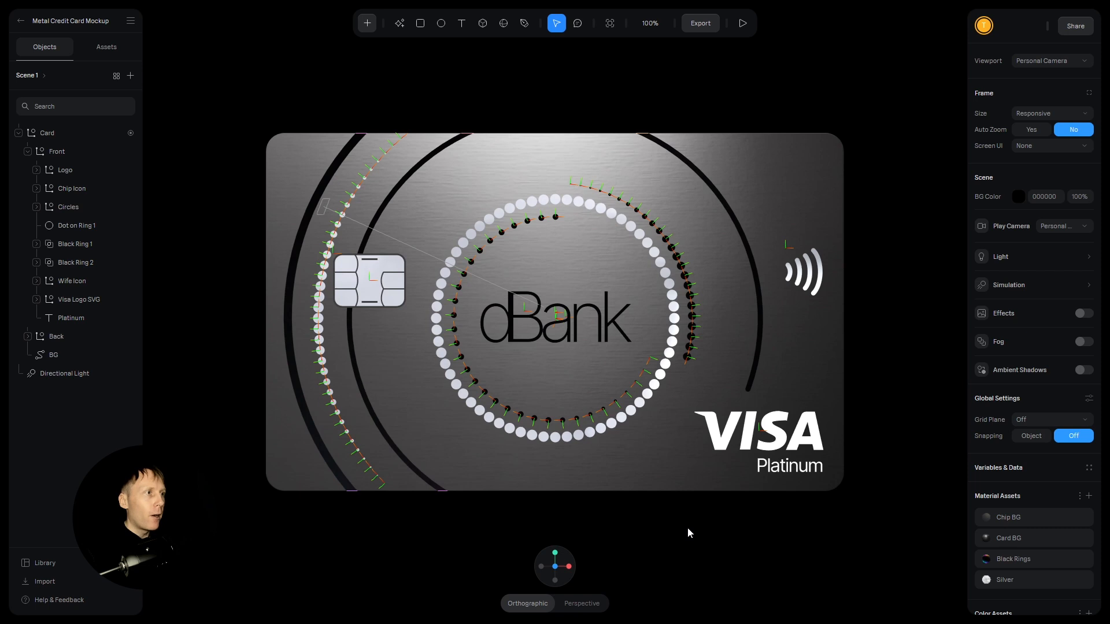
Step: Turn the card to its side and back to see where Silver is used, and check the Silver material asset
left_click(541, 567)
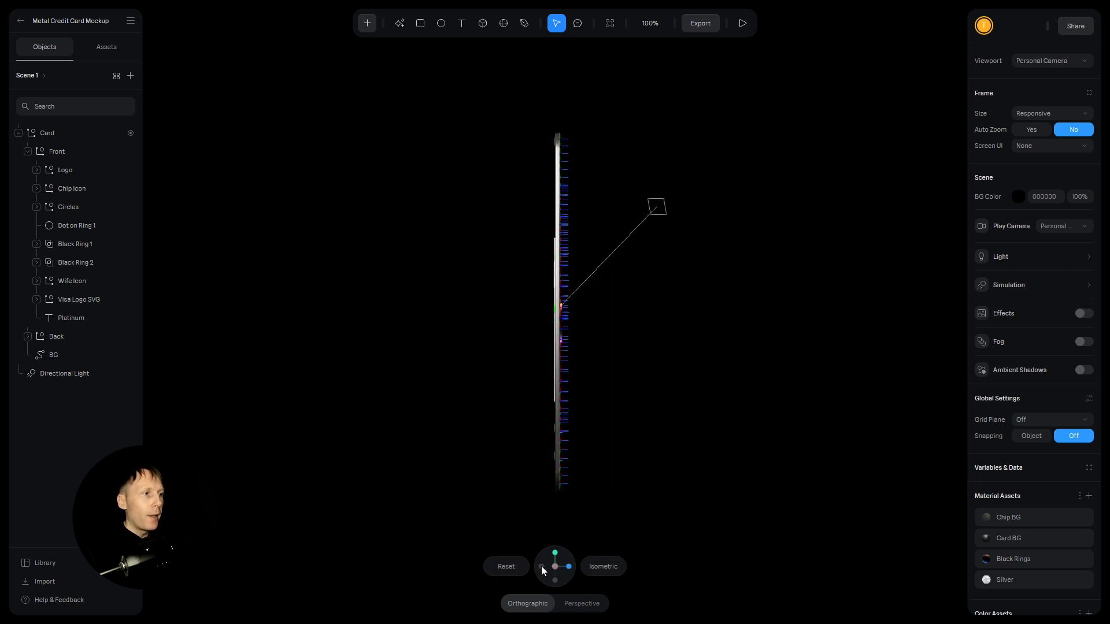
left_click(542, 568)
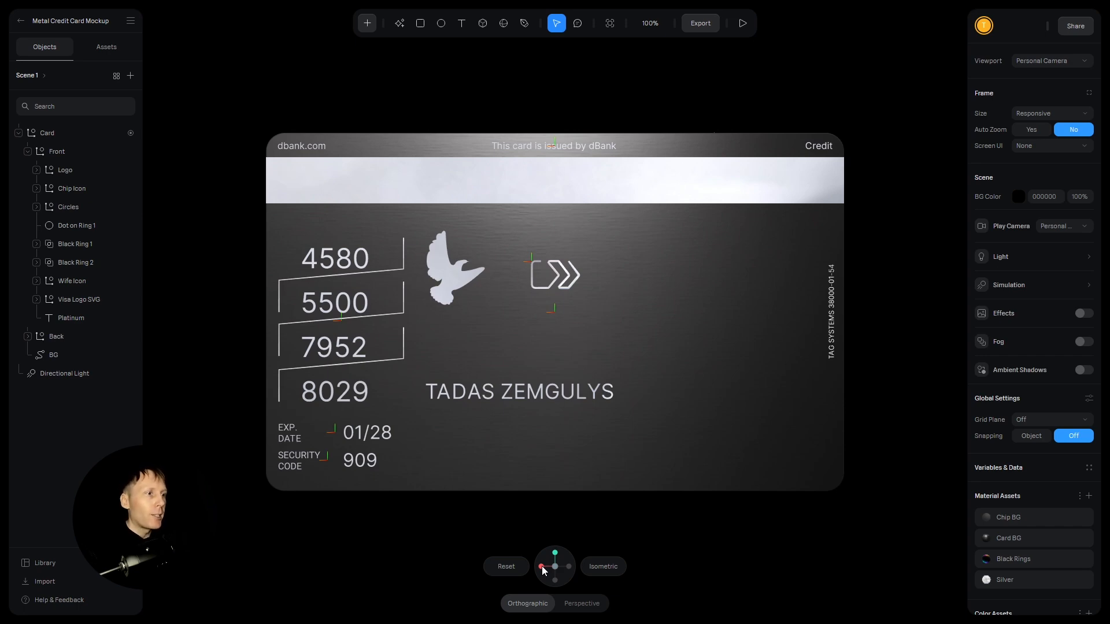
left_click(541, 567)
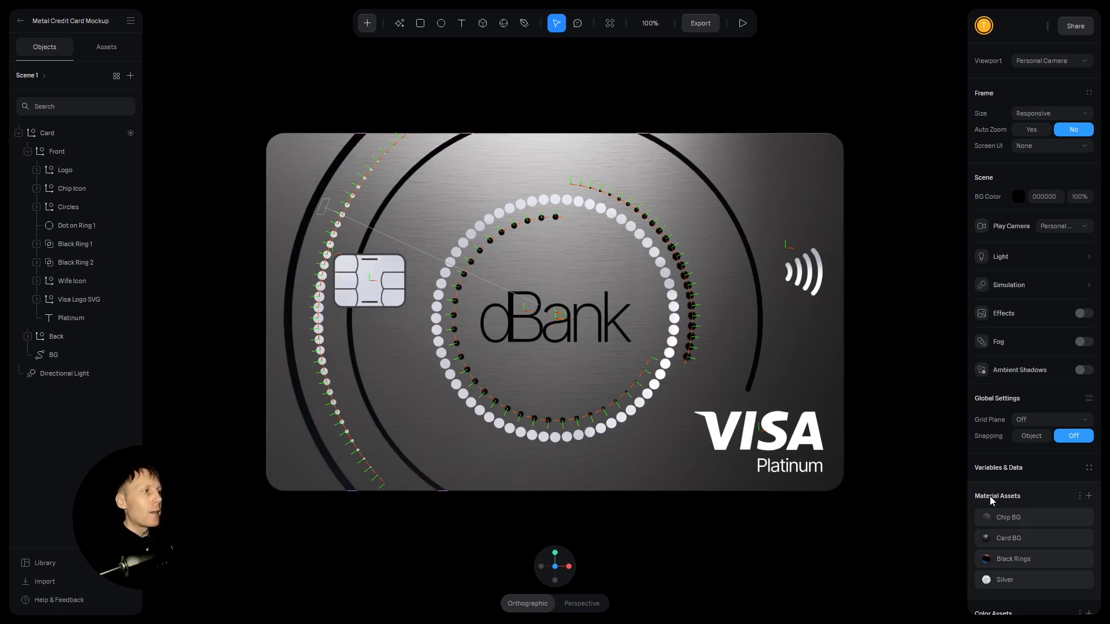
left_click(998, 581)
left_click(720, 542)
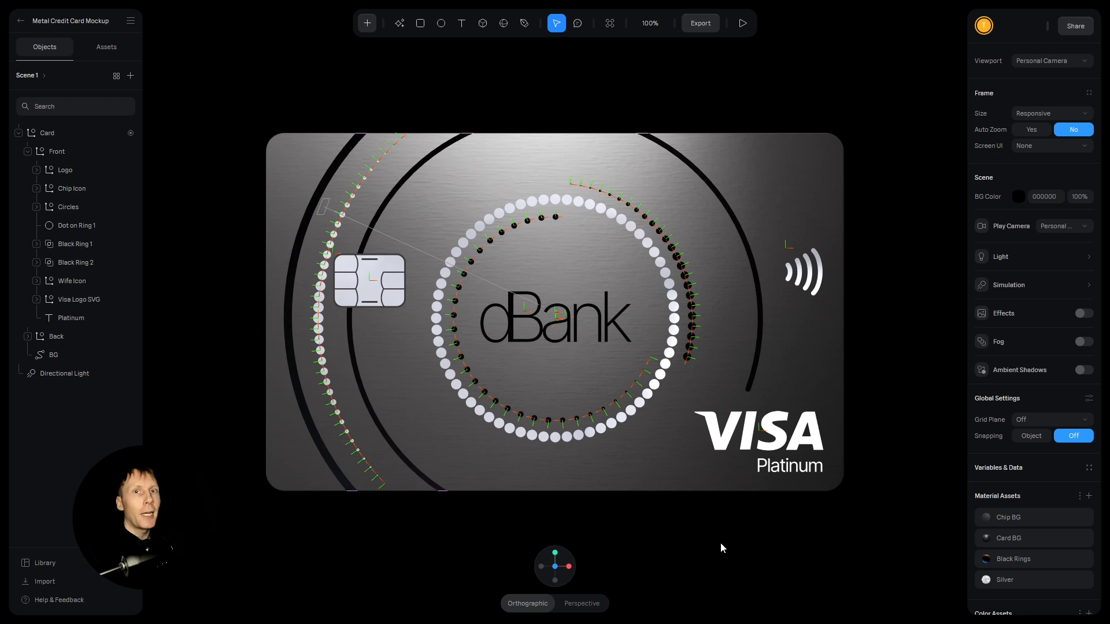
Step: Expand the Visa Logo SVG and Wife Icon groups to inspect the shapes they consist of
left_click(81, 301)
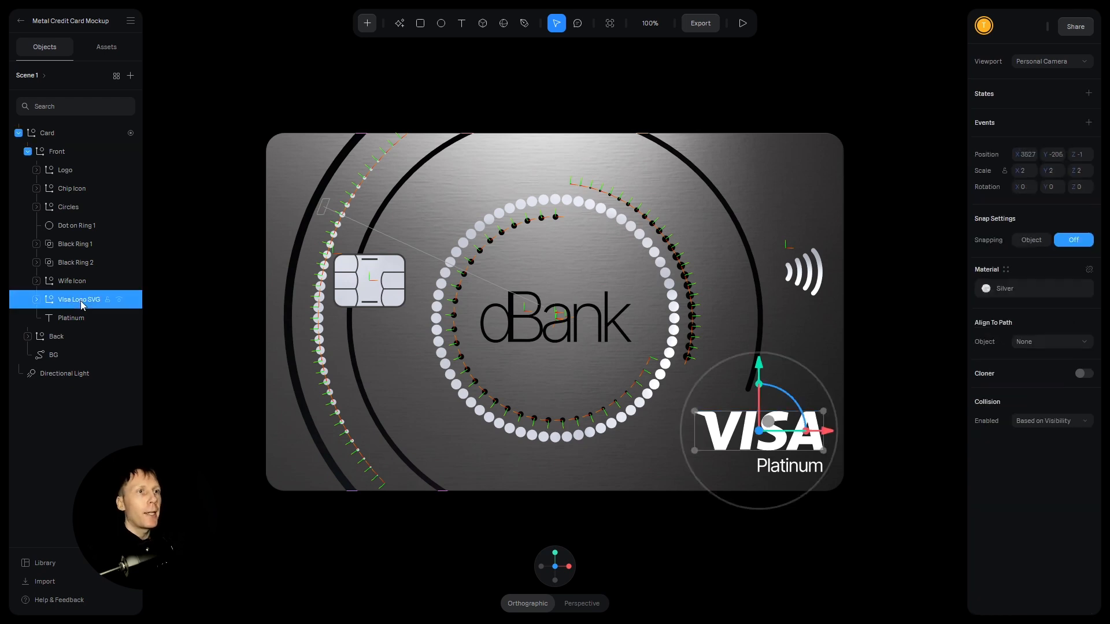
left_click(36, 300)
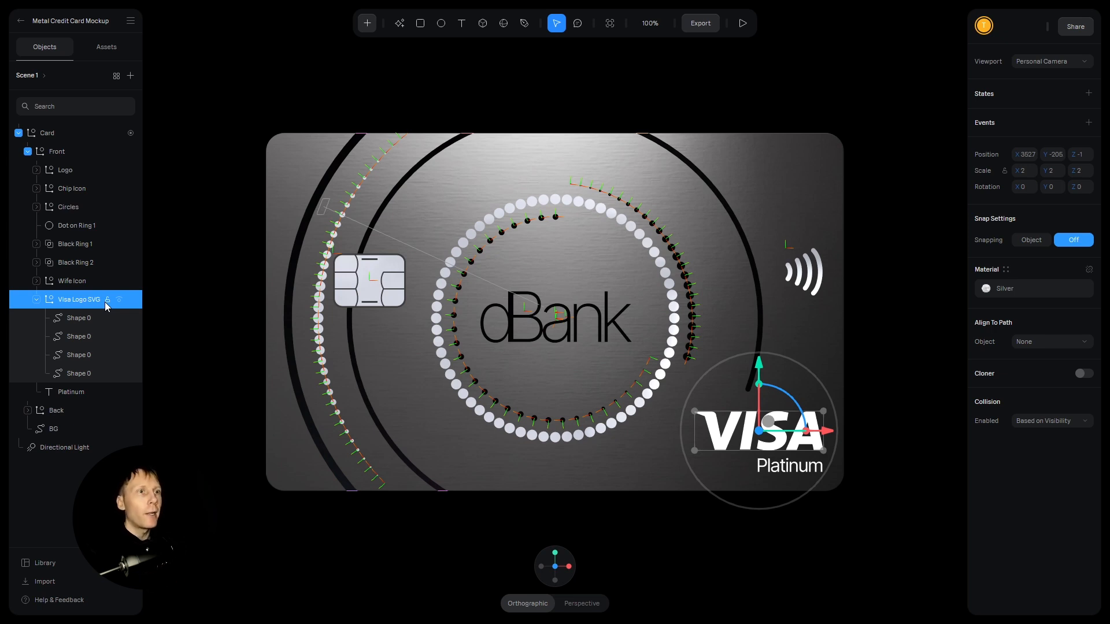
left_click(74, 284)
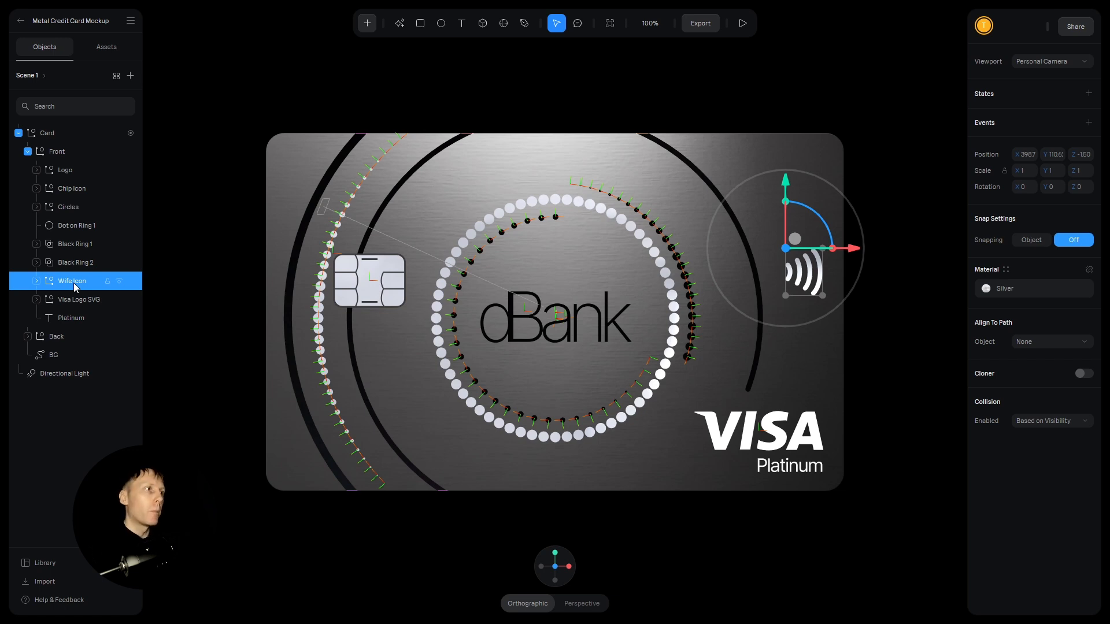
left_click(37, 281)
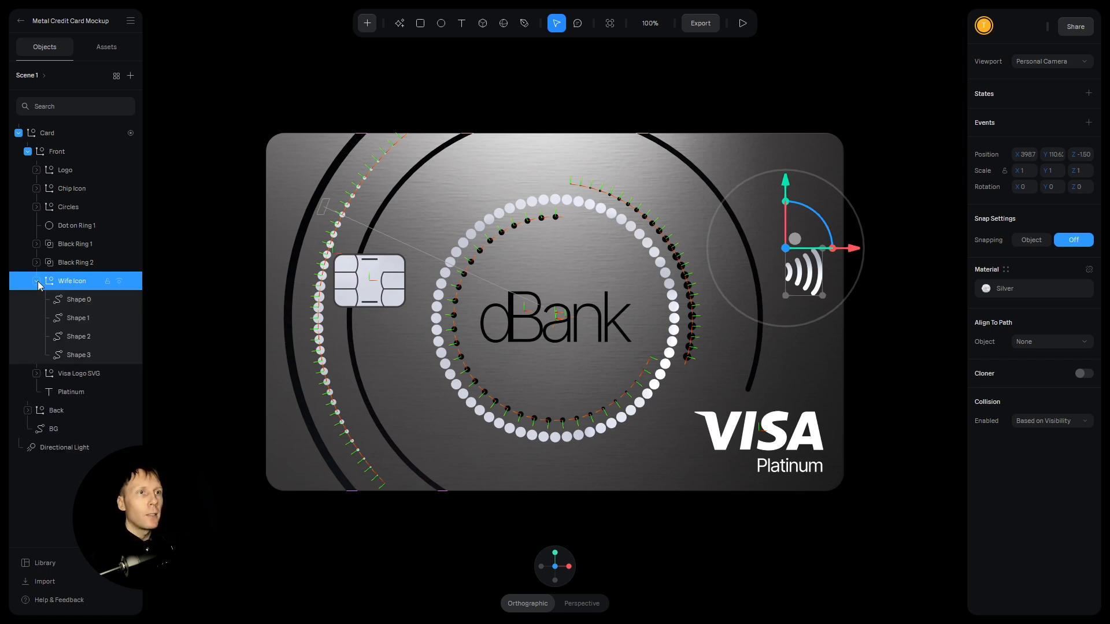
Step: Hide and reshow Shape 1, Shape 2 and Shape 3 of the Wife Icon to identify each arc, and collapse the group
left_click(119, 319)
left_click(118, 319)
left_click(118, 337)
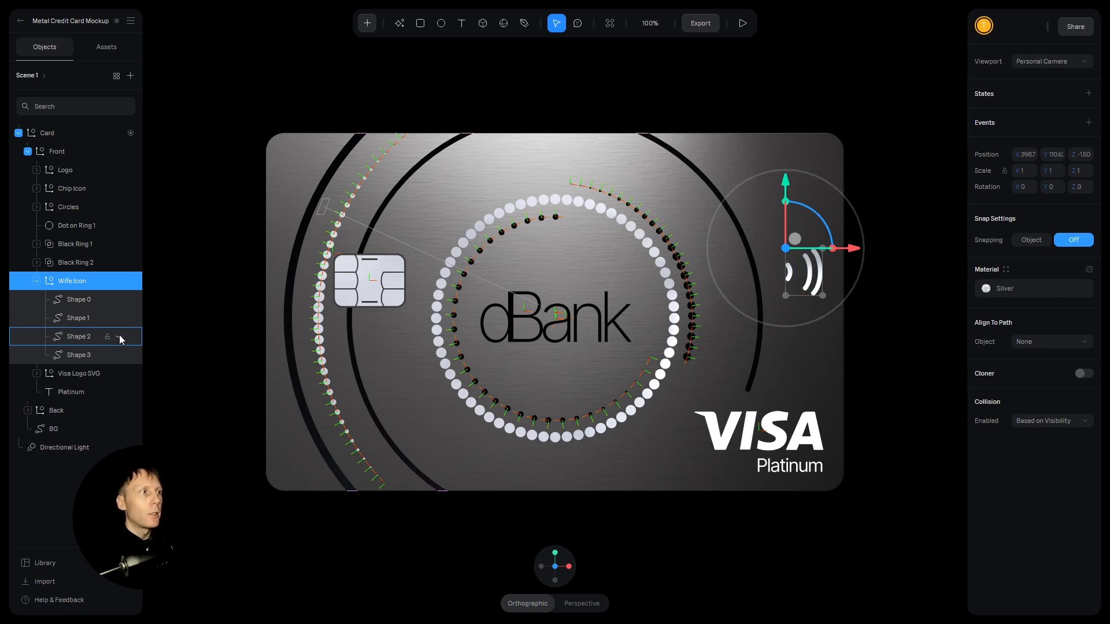
left_click(118, 337)
left_click(118, 355)
left_click(118, 355)
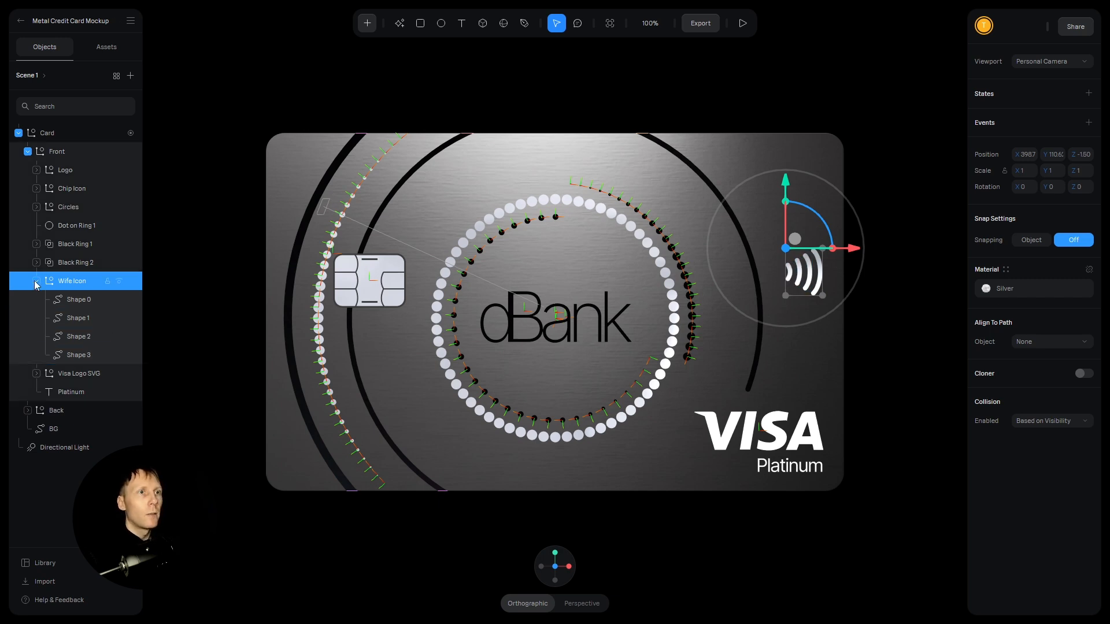
left_click(37, 282)
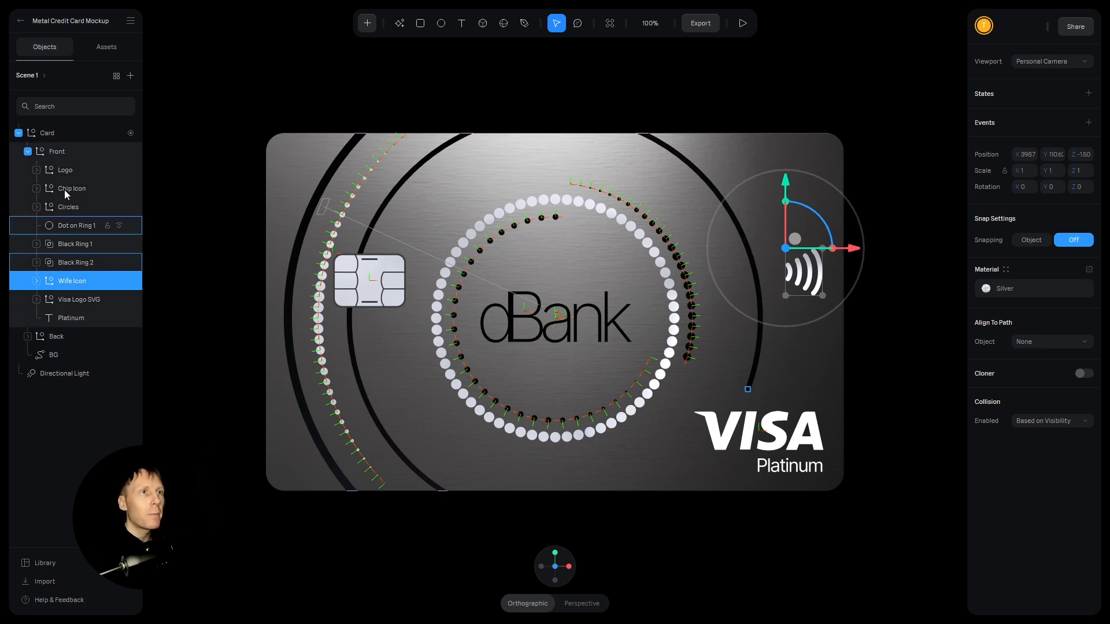
Step: Expand the Logo group and examine the text settings of its d and Bank objects
left_click(66, 170)
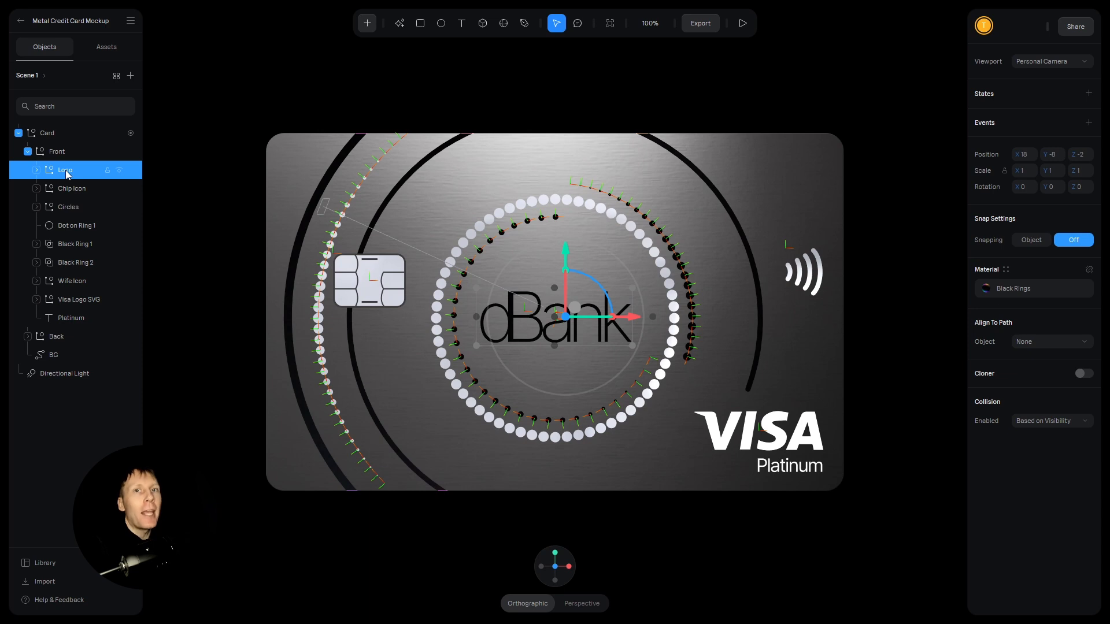
left_click(36, 170)
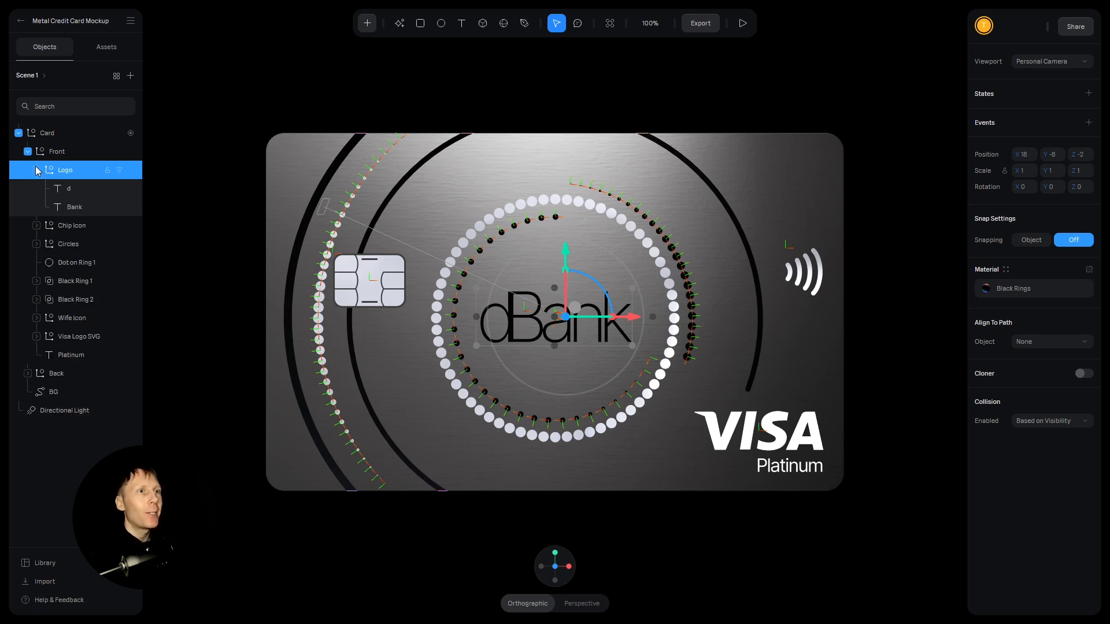
left_click(83, 190)
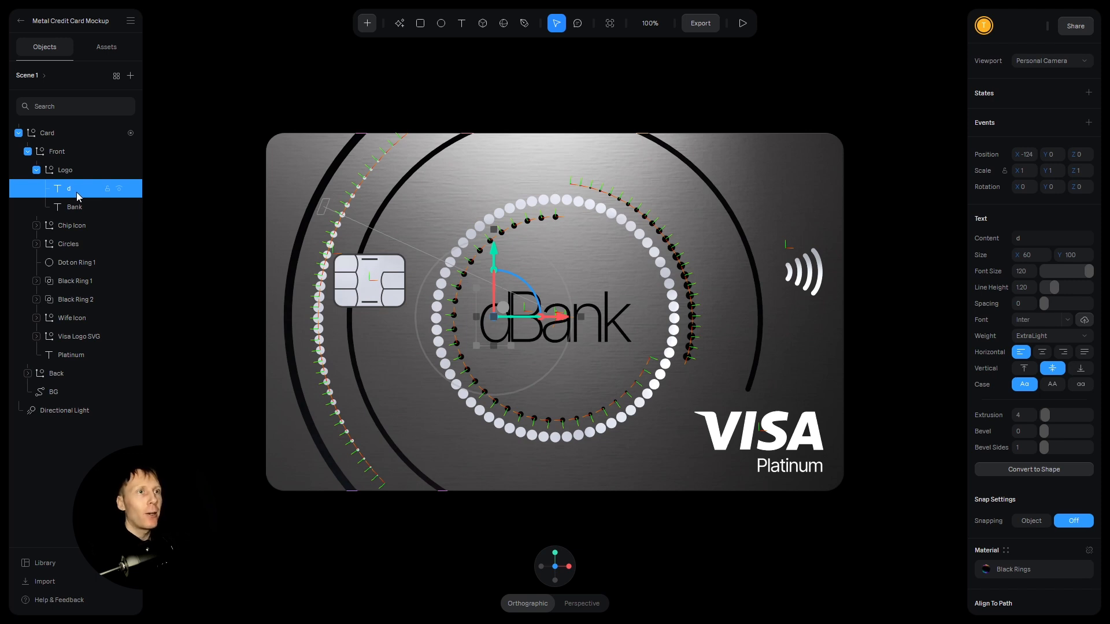
left_click(75, 207)
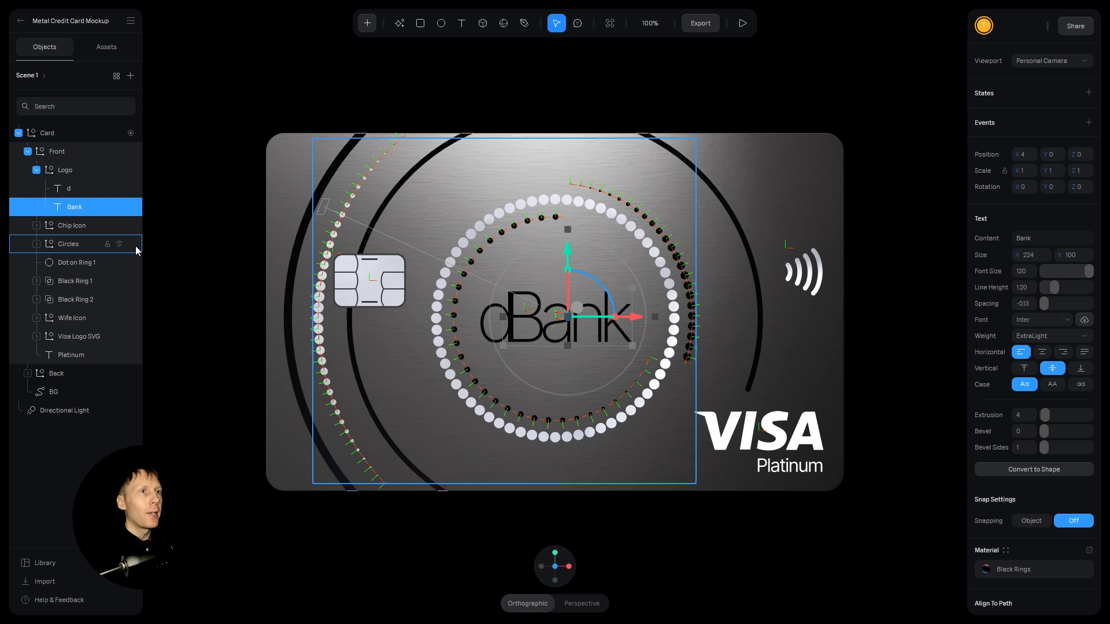
left_click(73, 191)
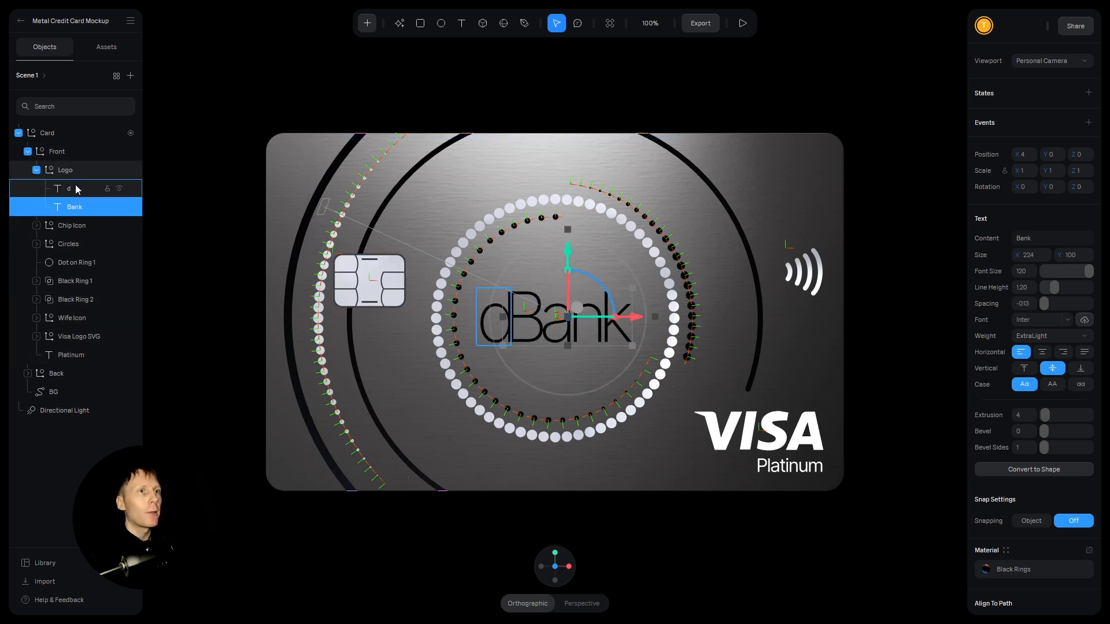
left_click(74, 209)
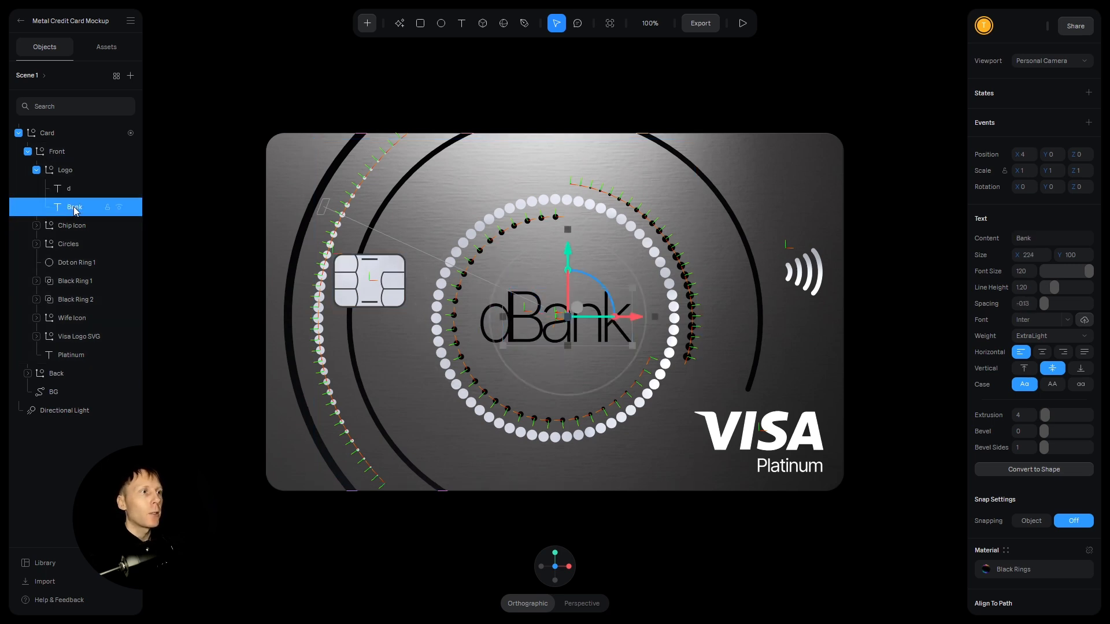
Step: Examine the layers of the Black Rings material on the Bank text, and collapse the Logo group
scroll(1026, 289, "down", 3)
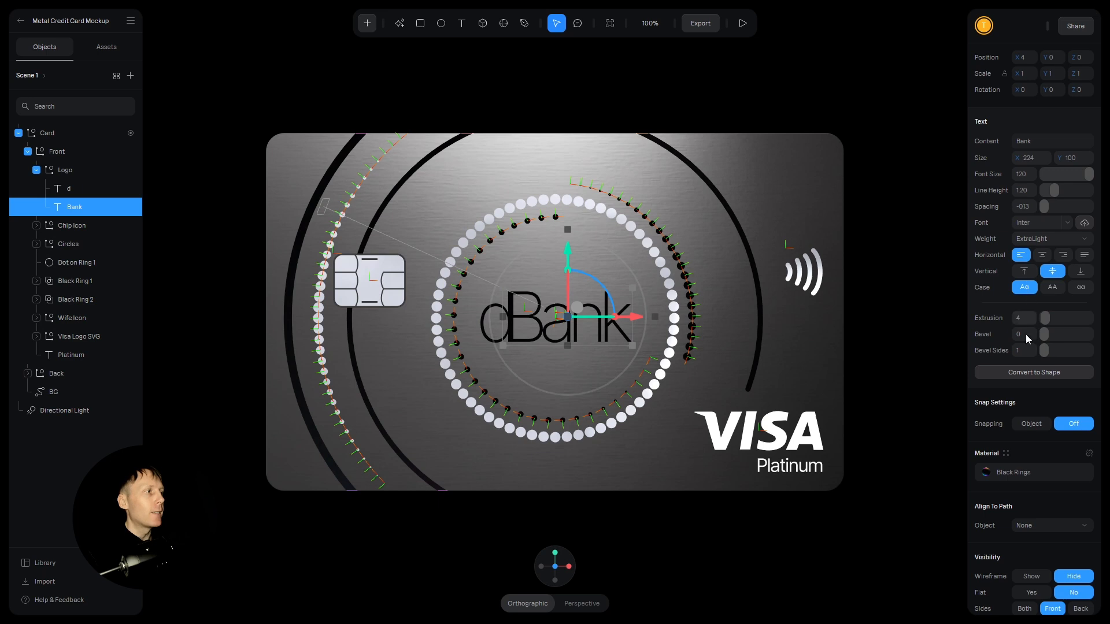
left_click(1007, 473)
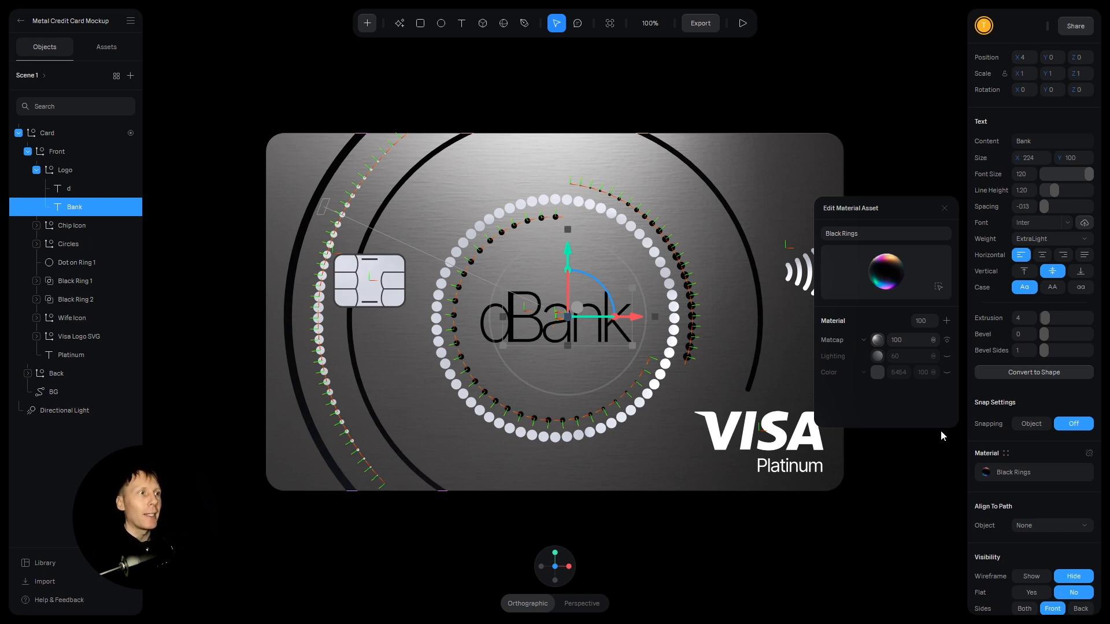
left_click(37, 170)
Step: Expand the Chip Icon and Chip SVG groups to inspect the chip's shapes and its Chip BG rectangle
left_click(76, 190)
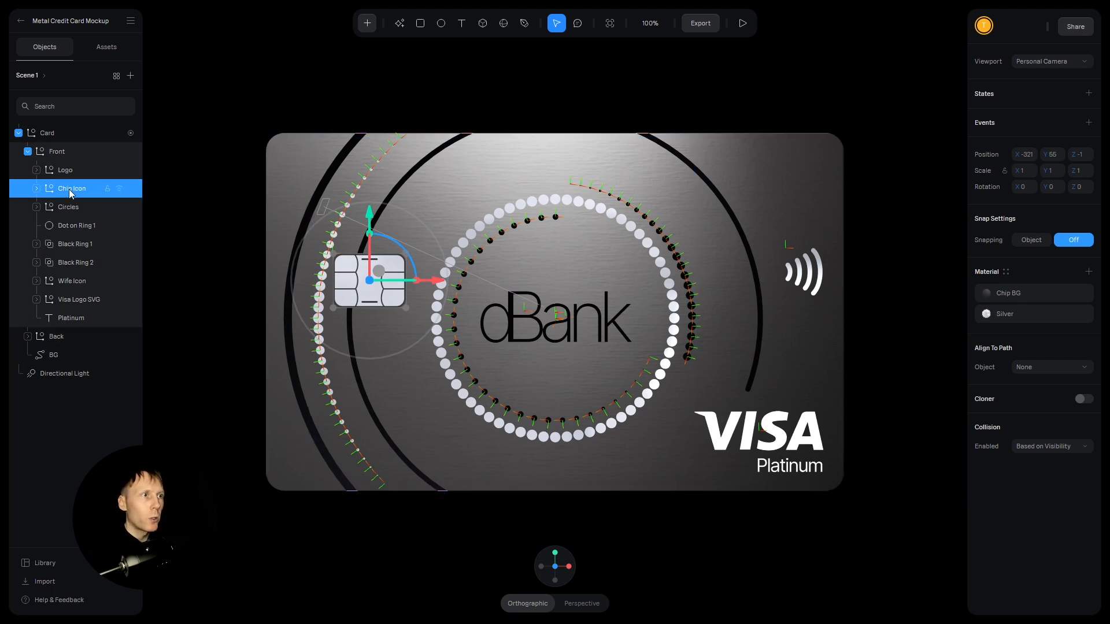
key("f")
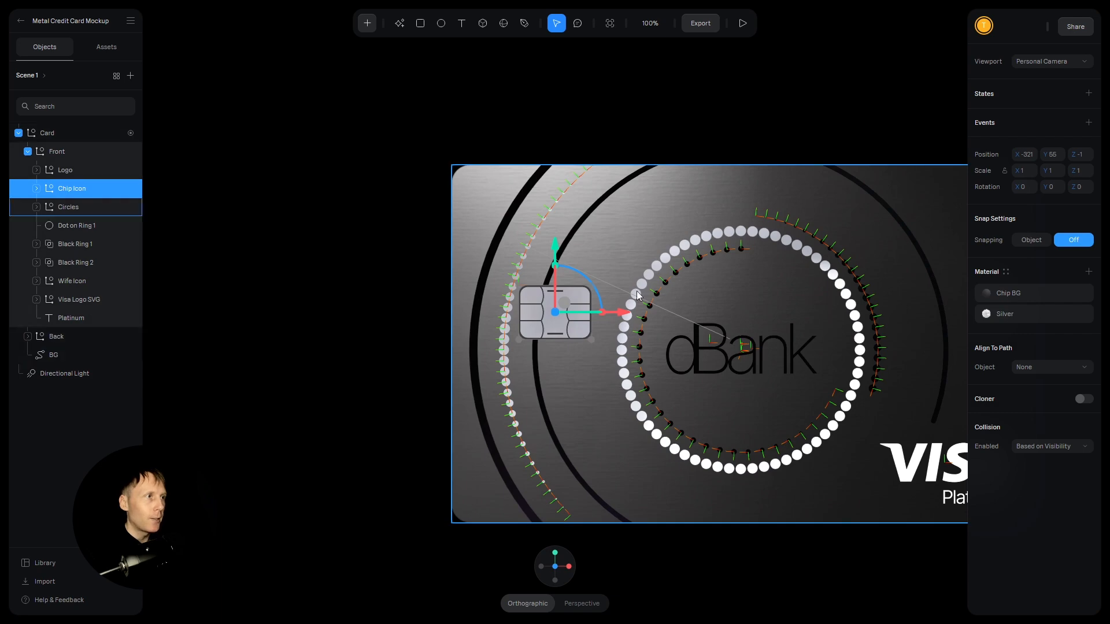
scroll(606, 331, "up", 10)
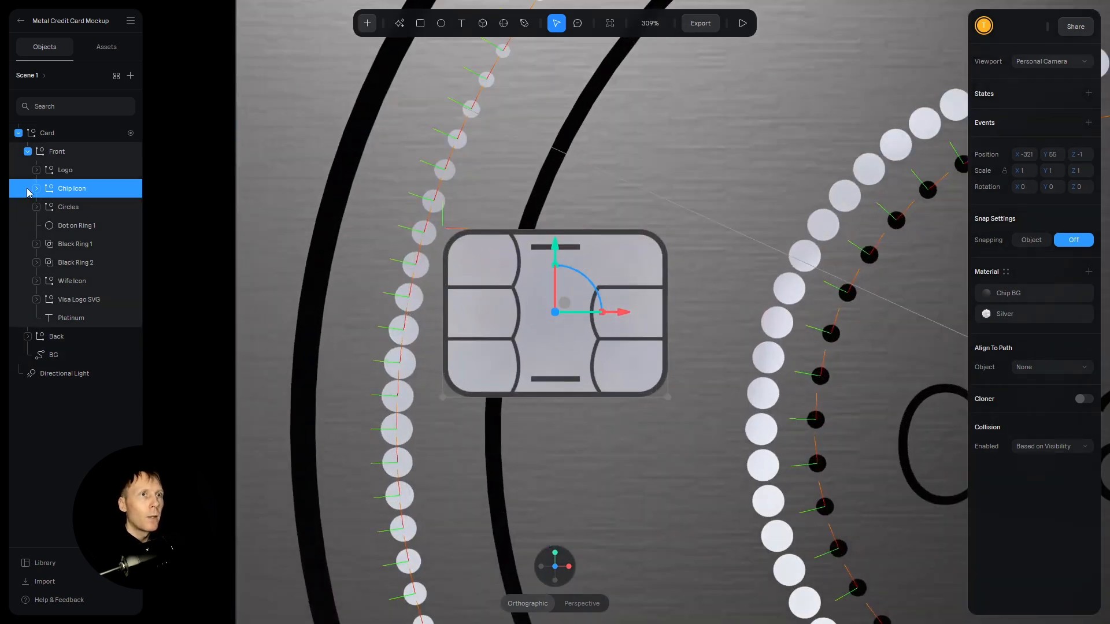
left_click(37, 189)
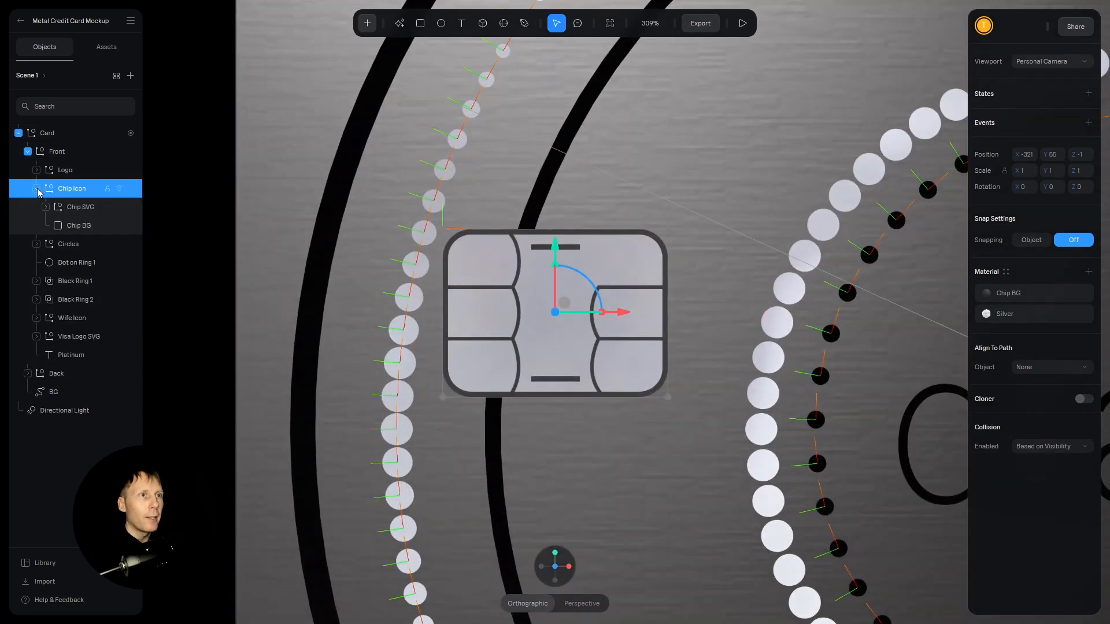
left_click(46, 208)
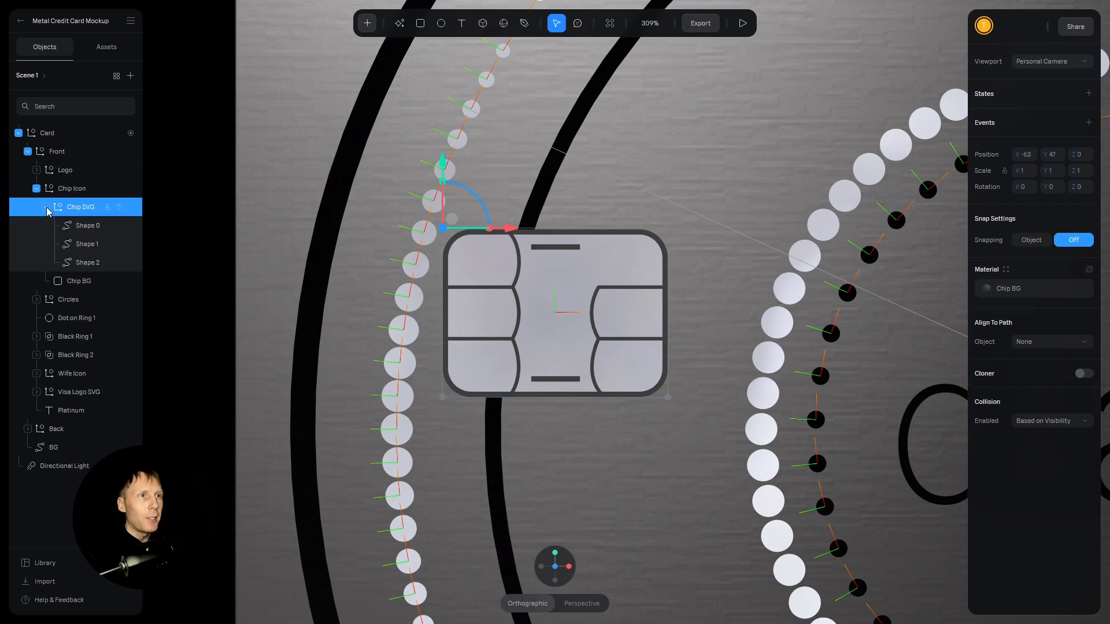
left_click(77, 282)
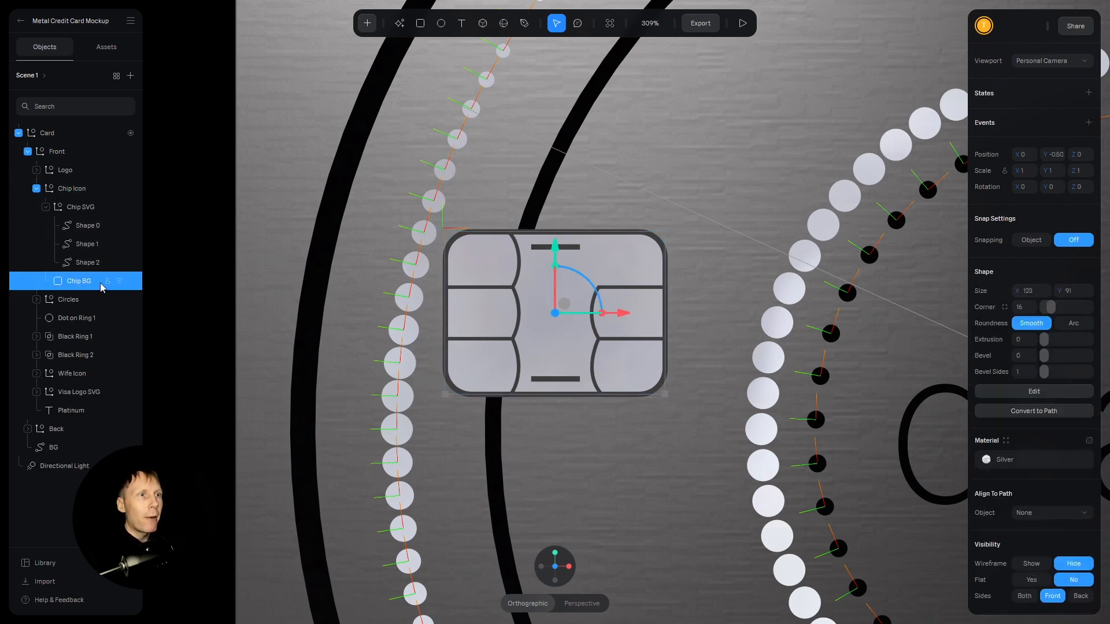
left_click(420, 28)
mouse_move(455, 116)
left_mouse_down()
mouse_move(651, 180)
mouse_move(670, 208)
left_mouse_up()
key("Delete")
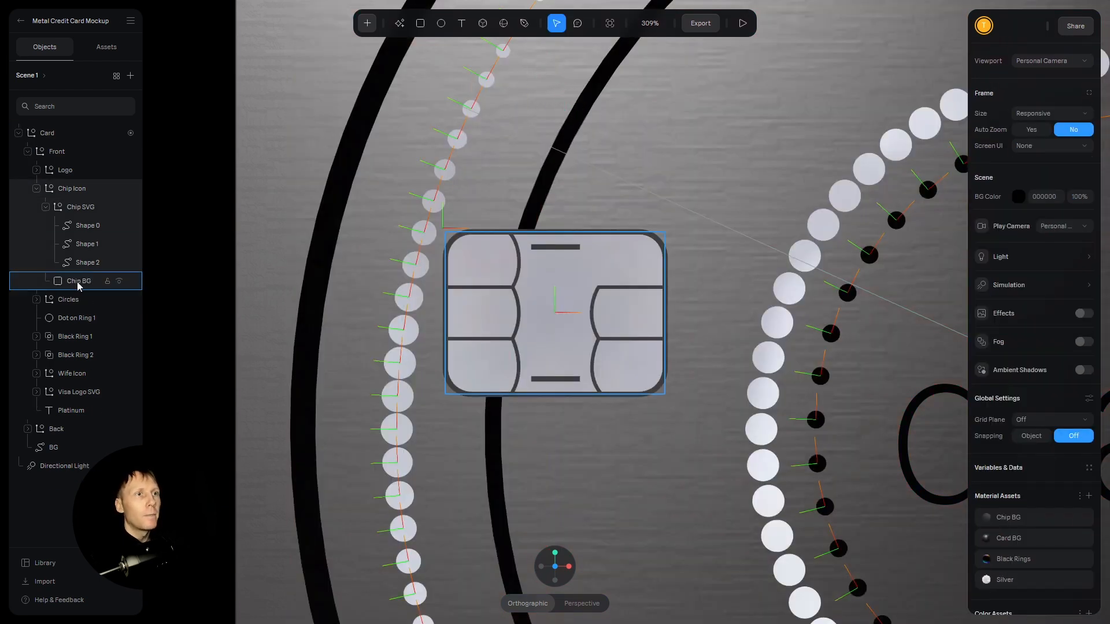
Step: Examine the shape settings of Chip BG and the layers of its Silver material
left_click(78, 282)
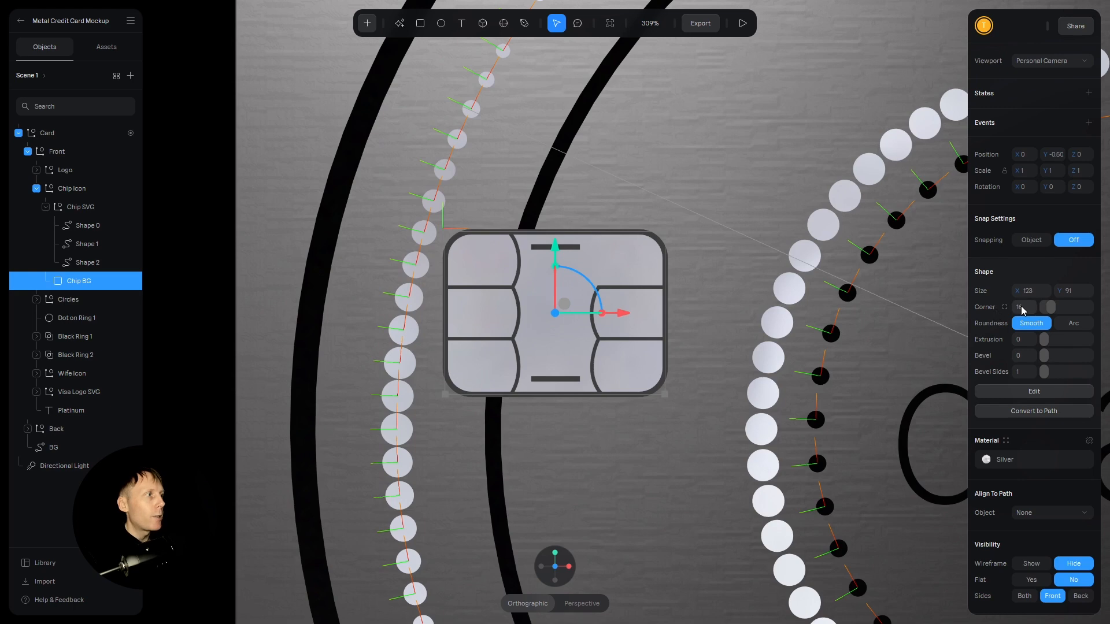
left_click(998, 462)
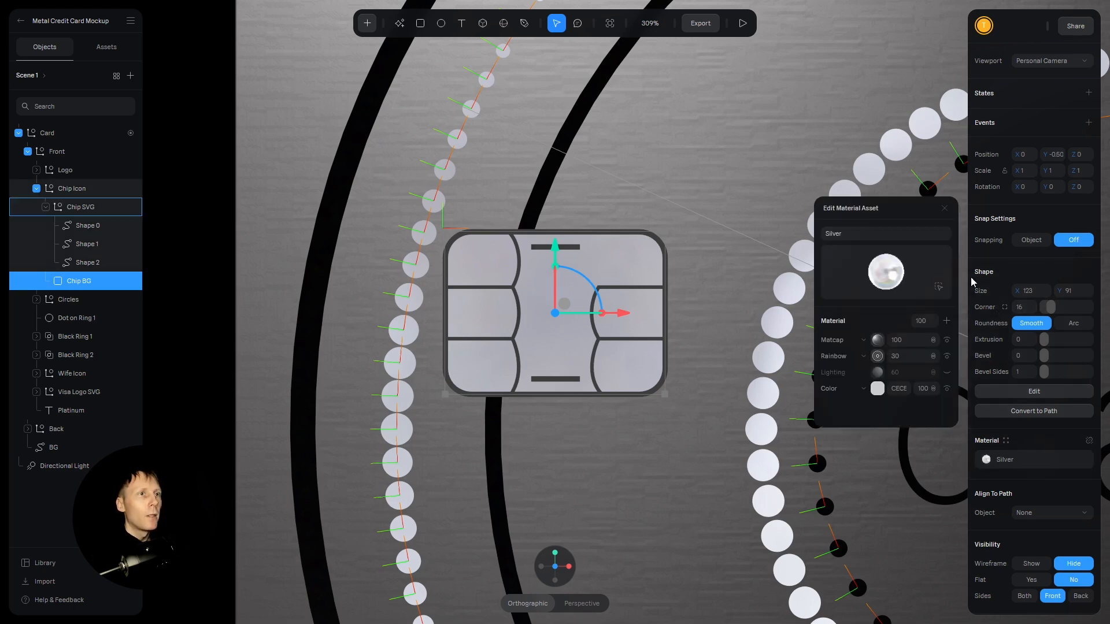
left_click(945, 208)
Step: Hide and reshow the Chip SVG group and its individual shapes to identify the chip's line work
left_click(80, 208)
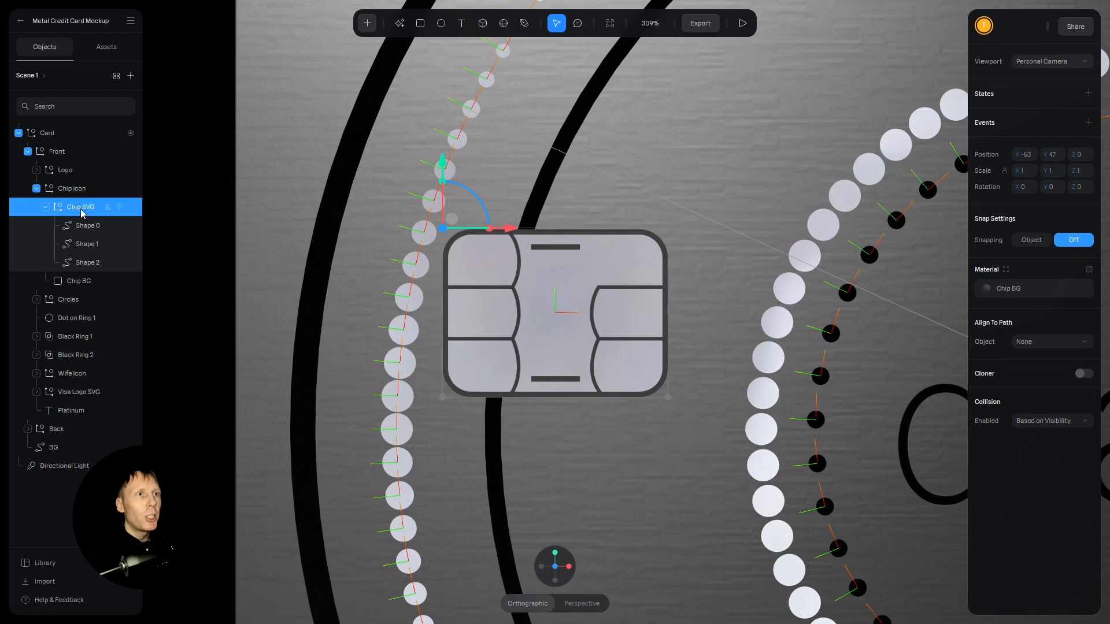
left_click(120, 208)
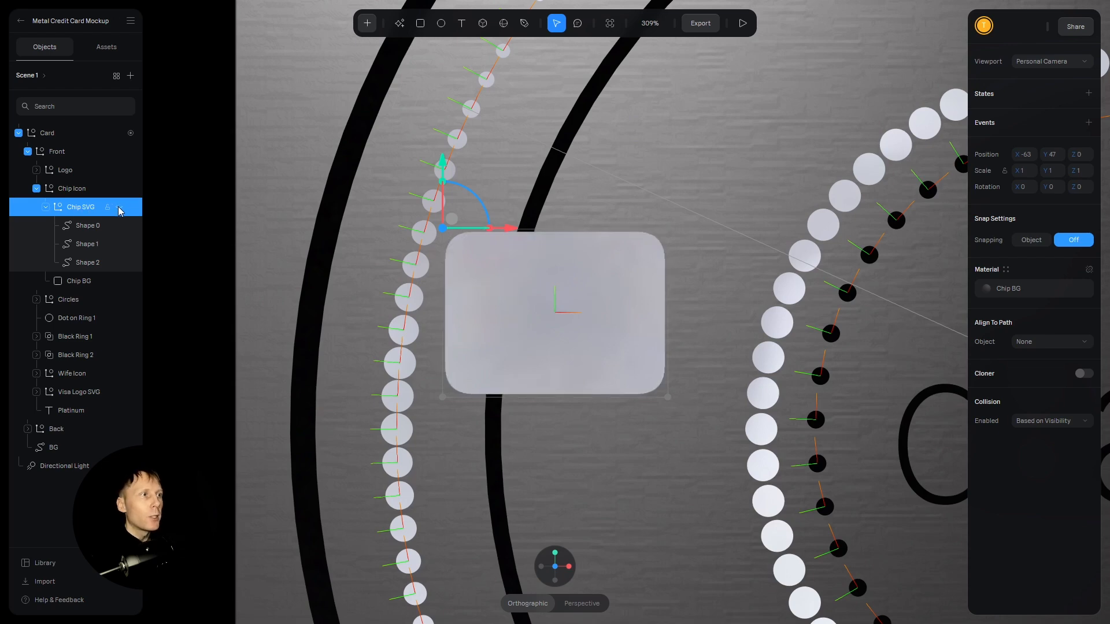
left_click(120, 208)
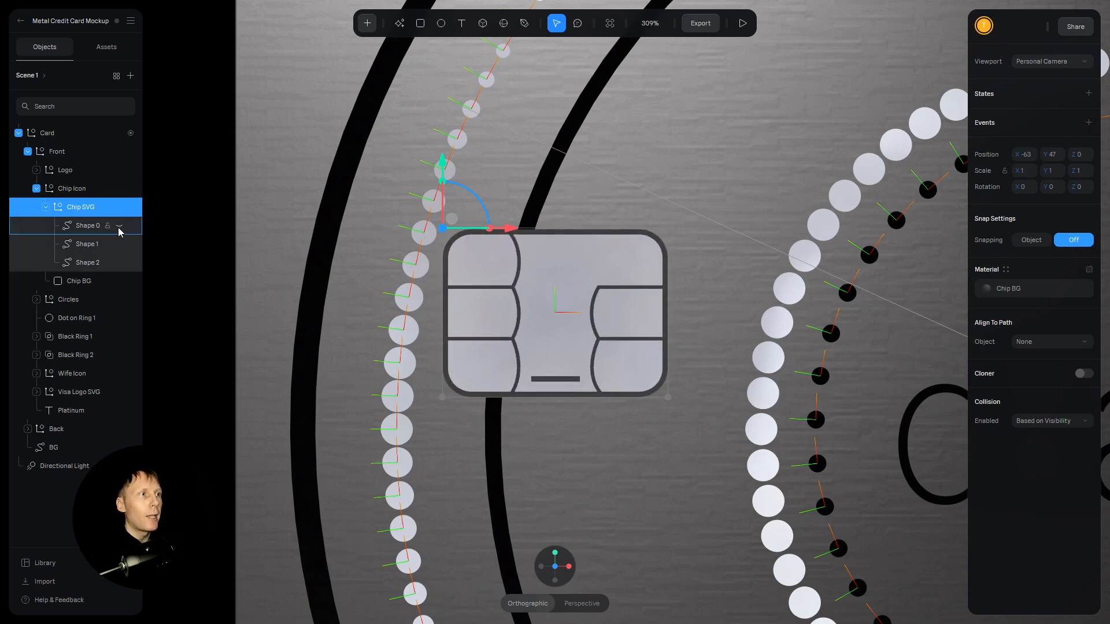
left_click(118, 263)
left_click(118, 263)
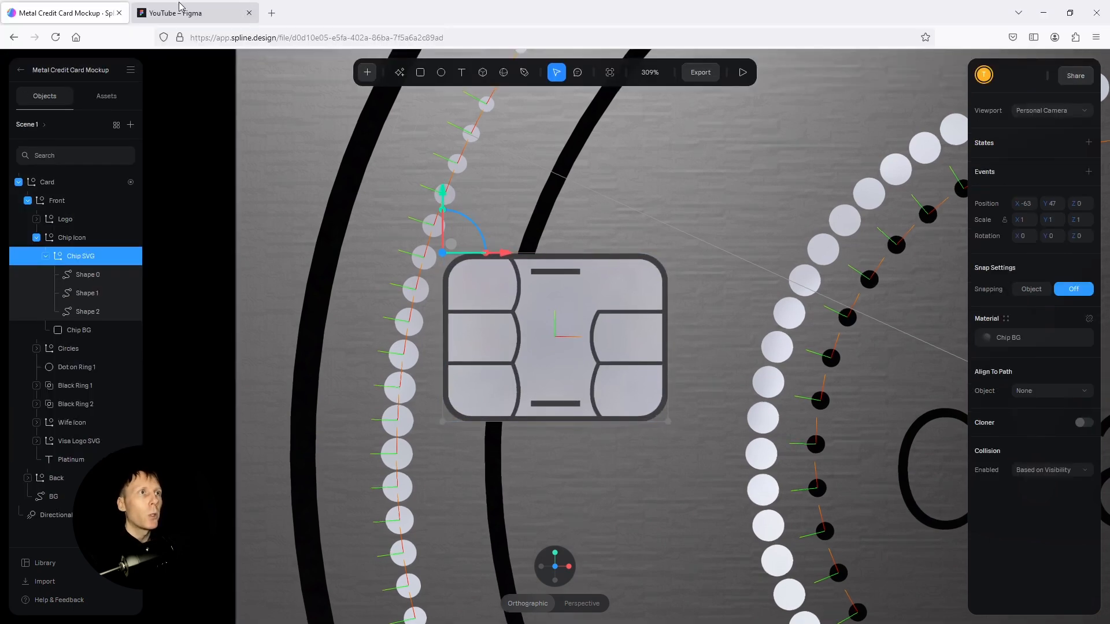
Step: Switch to the YouTube file in Figma and inspect the outlined chip group beside the reference credit card
left_click(180, 8)
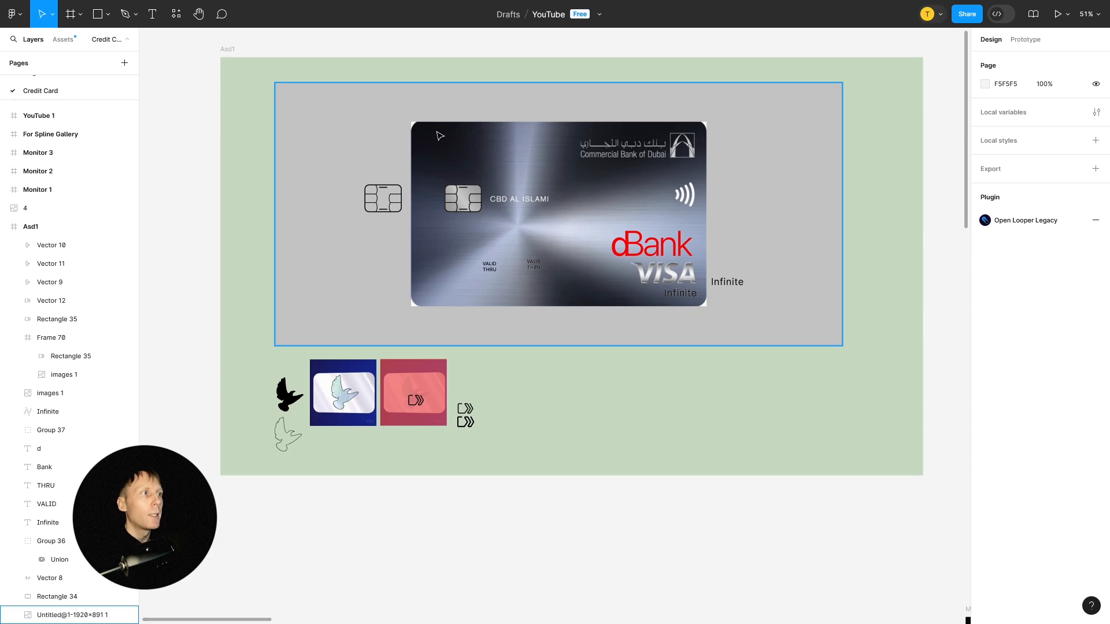
scroll(378, 145, "up", 2, "ctrl")
scroll(370, 174, "up", 3, "ctrl")
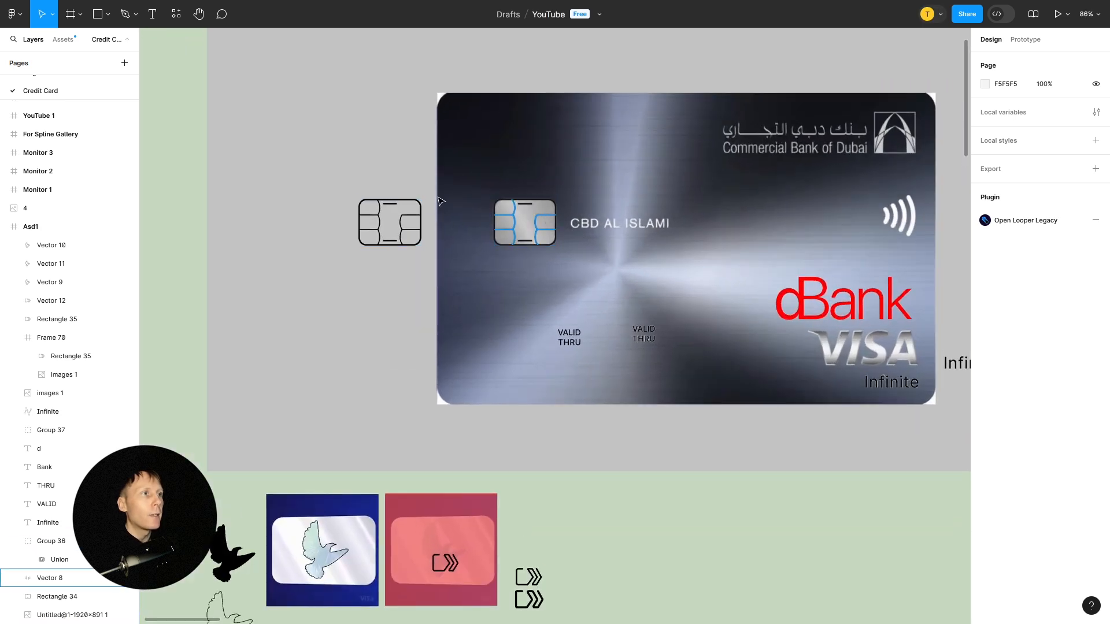
left_click(419, 215)
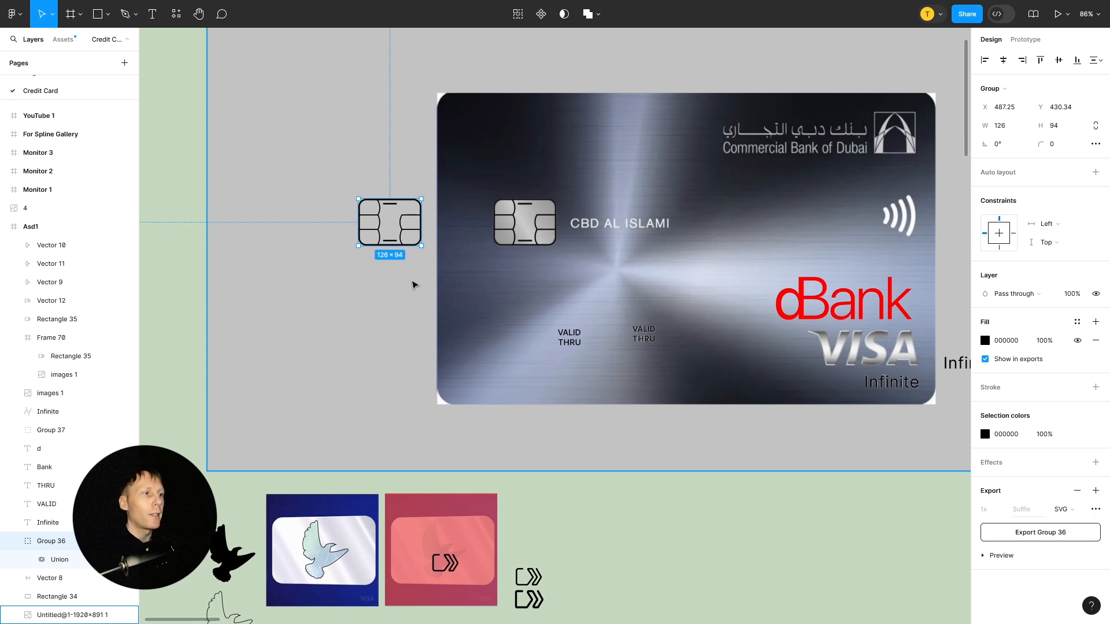
Step: Switch back to the Metal Credit Card Mockup in Spline and examine Shape 0, Shape 1 and Shape 2 and their Chip BG material
mouse_move(222, 5)
left_click(66, 8)
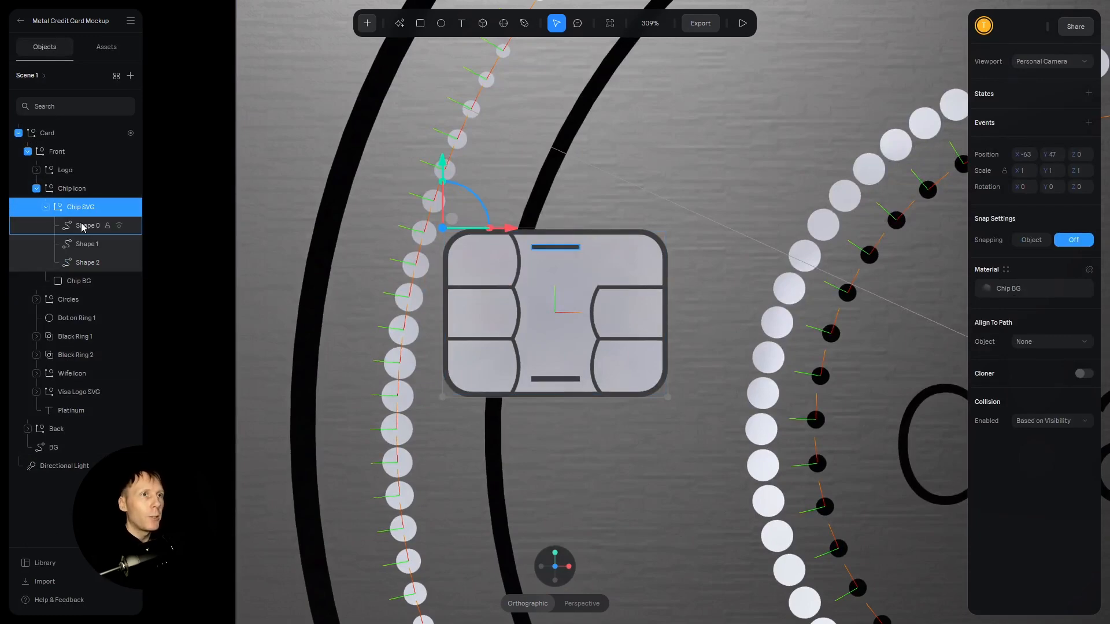
left_click(84, 226)
left_click(84, 244)
left_click(82, 260)
left_click(85, 225)
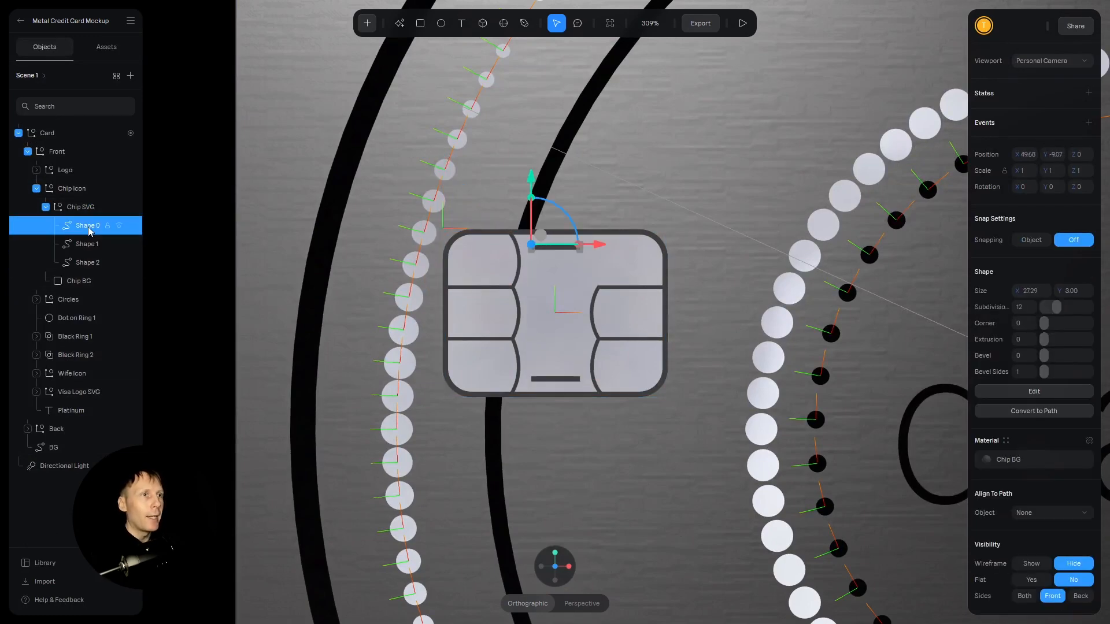
left_click(1013, 461)
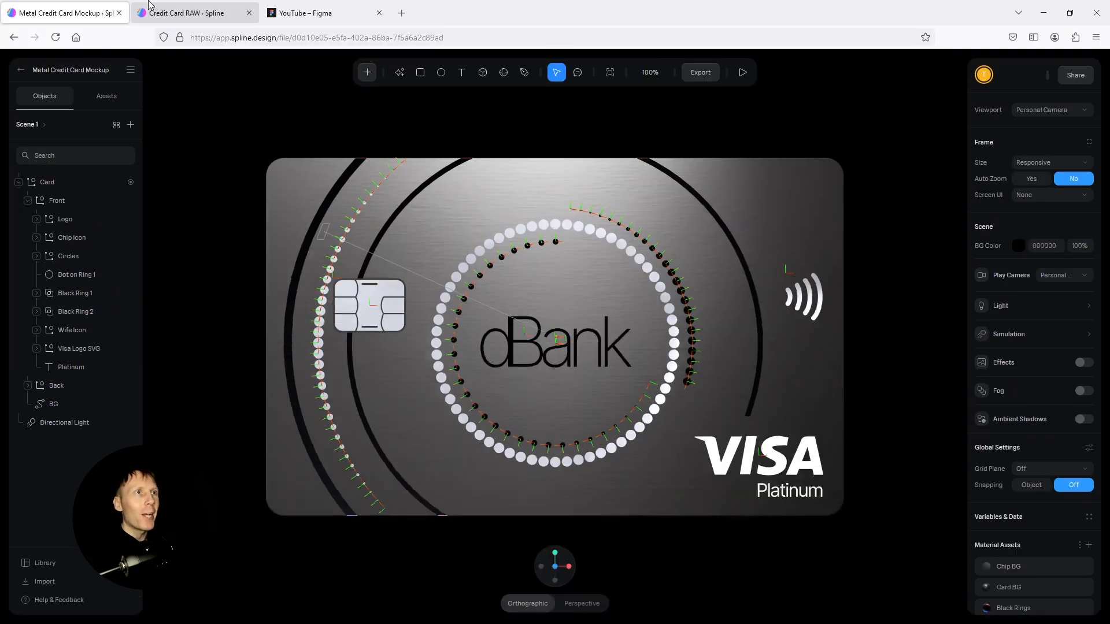
Step: Open the Credit Card RAW file and look through its full object list
left_click(172, 12)
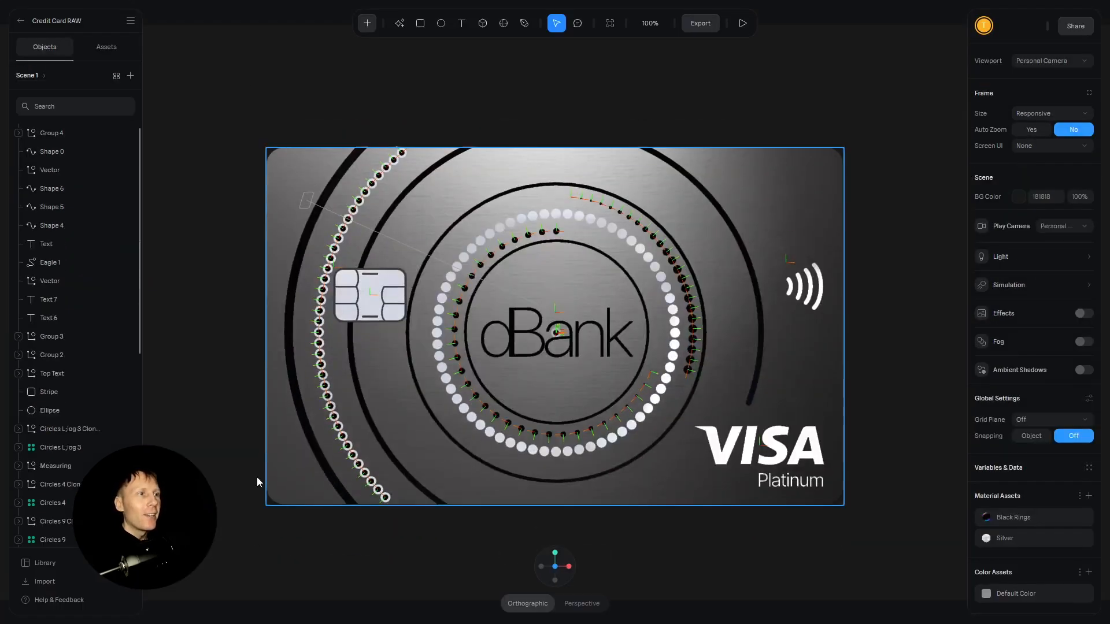
scroll(53, 226, "down", 3)
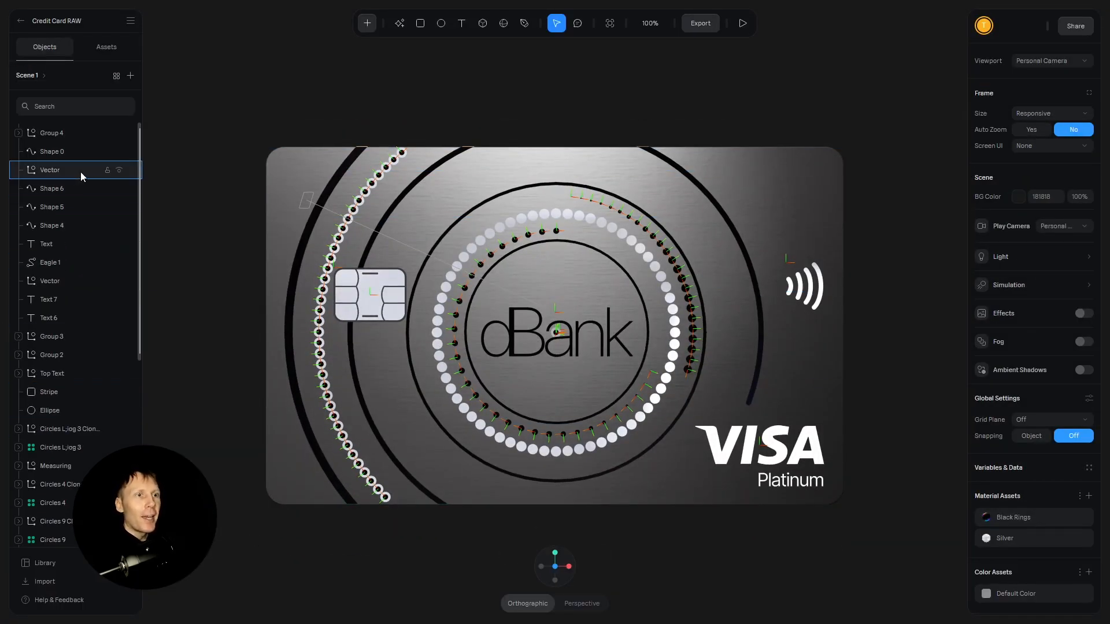
scroll(83, 182, "down", 10)
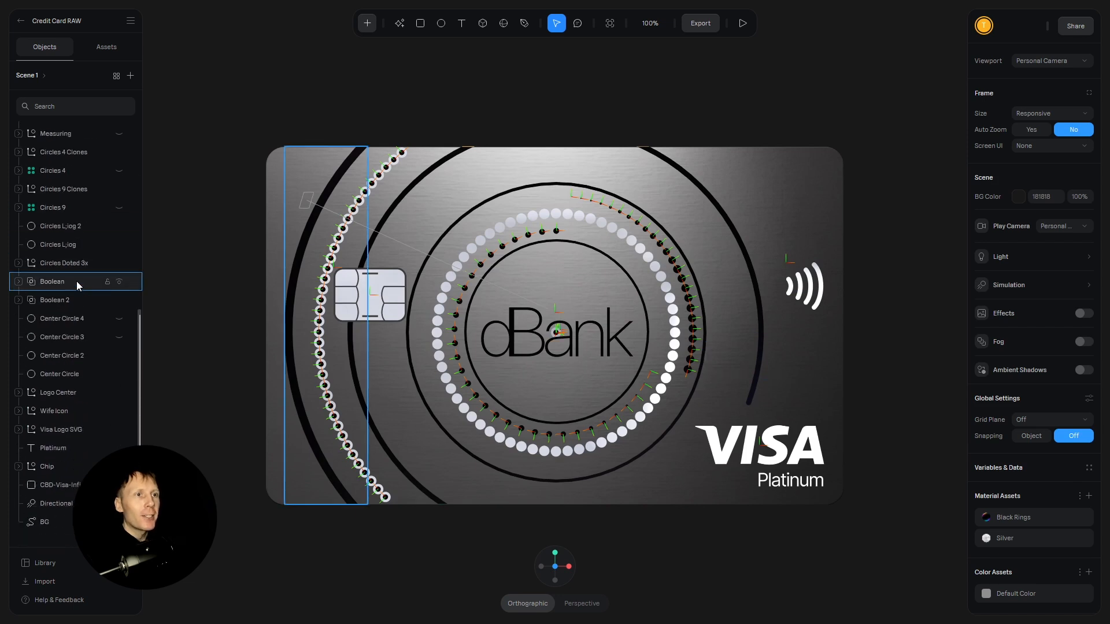
scroll(69, 468, "up", 13)
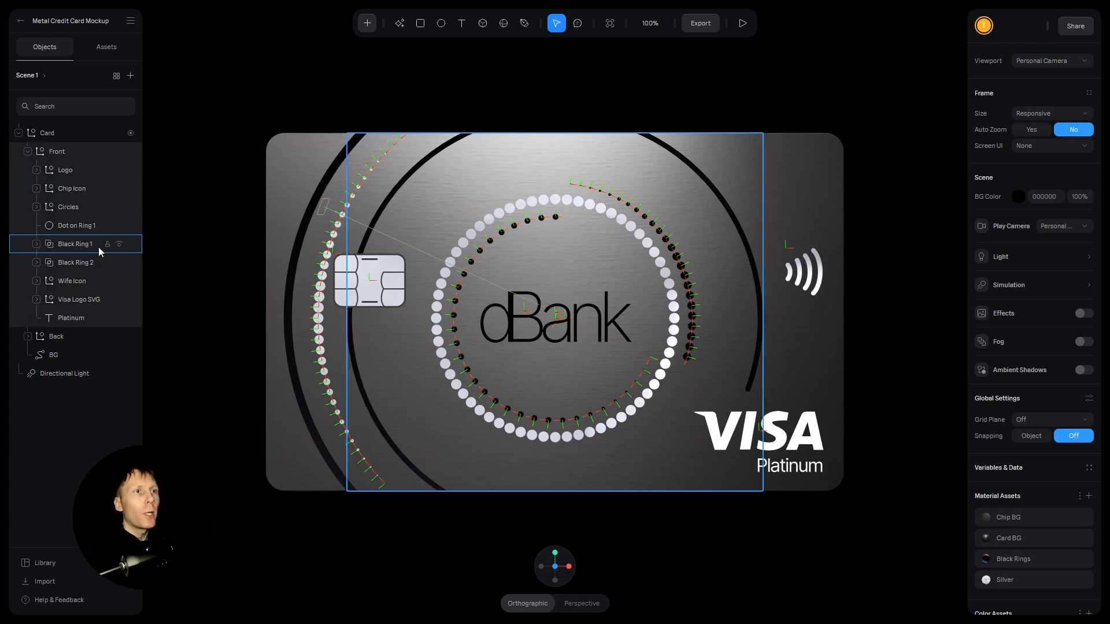
Step: In the Metal Credit Card Mockup, toggle the visibility of Black Ring 1, Black Ring 2 and Dot on Ring 1 to identify each
left_click(79, 245)
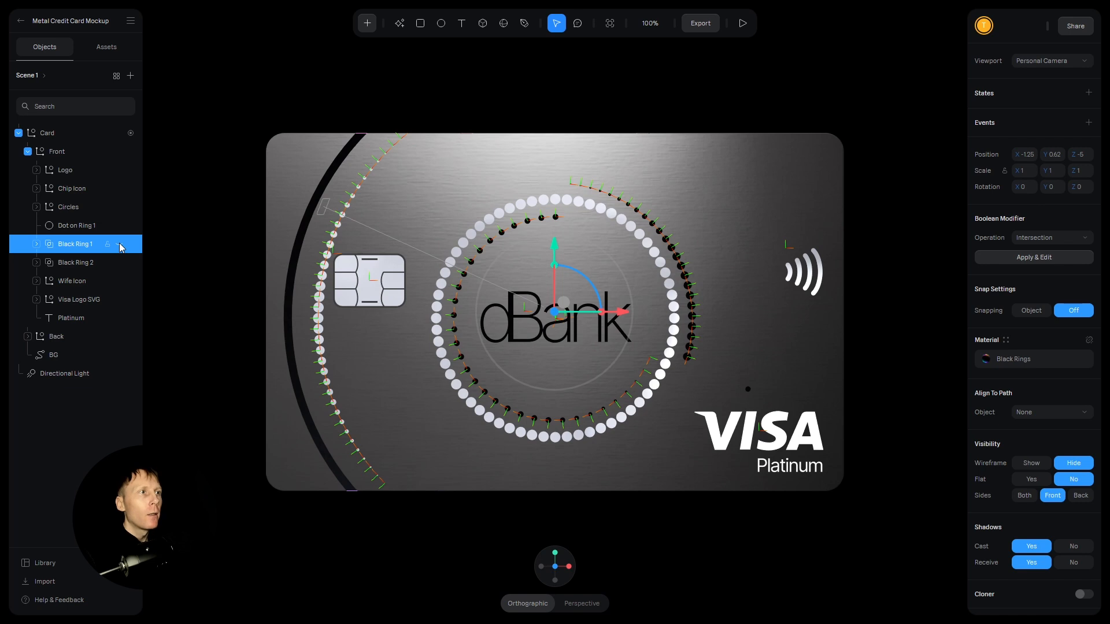
left_click(79, 265)
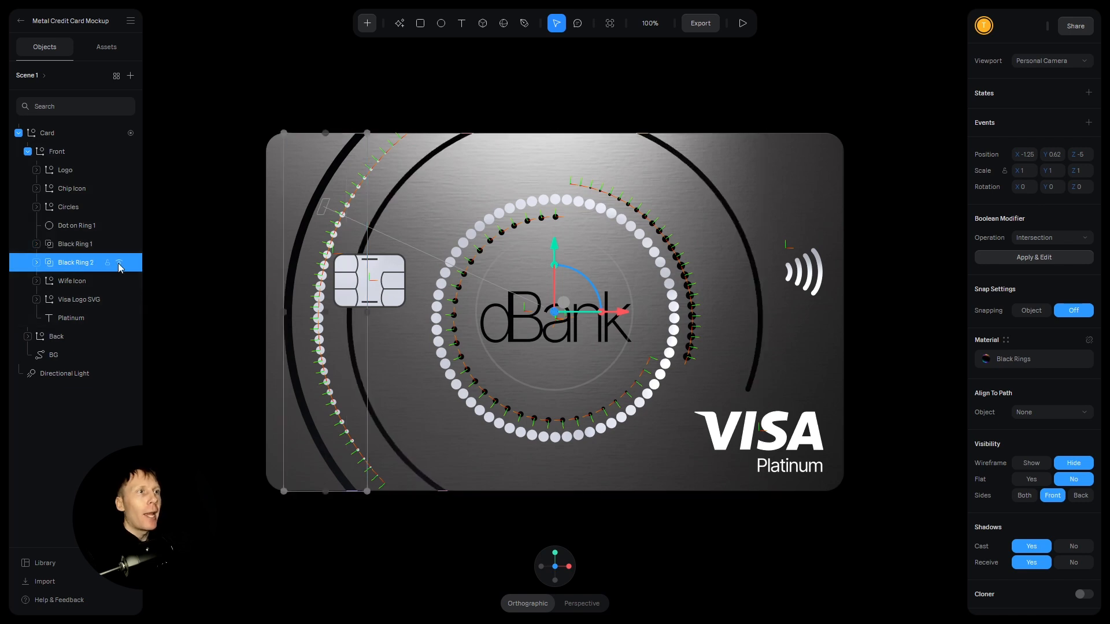
left_click(69, 228)
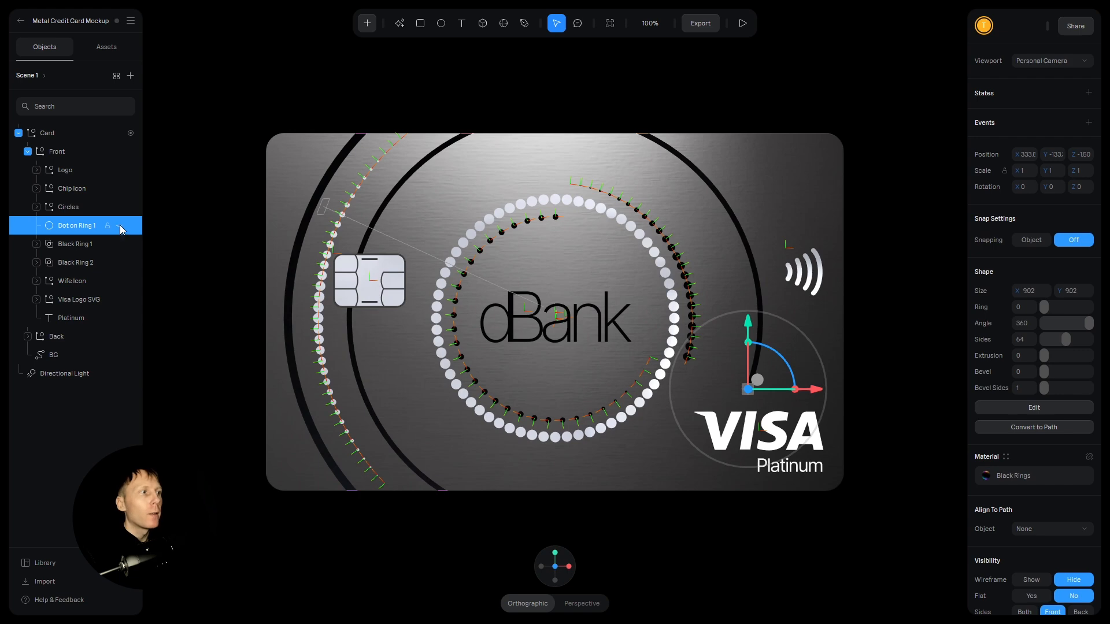
left_click(74, 242)
left_click(68, 227)
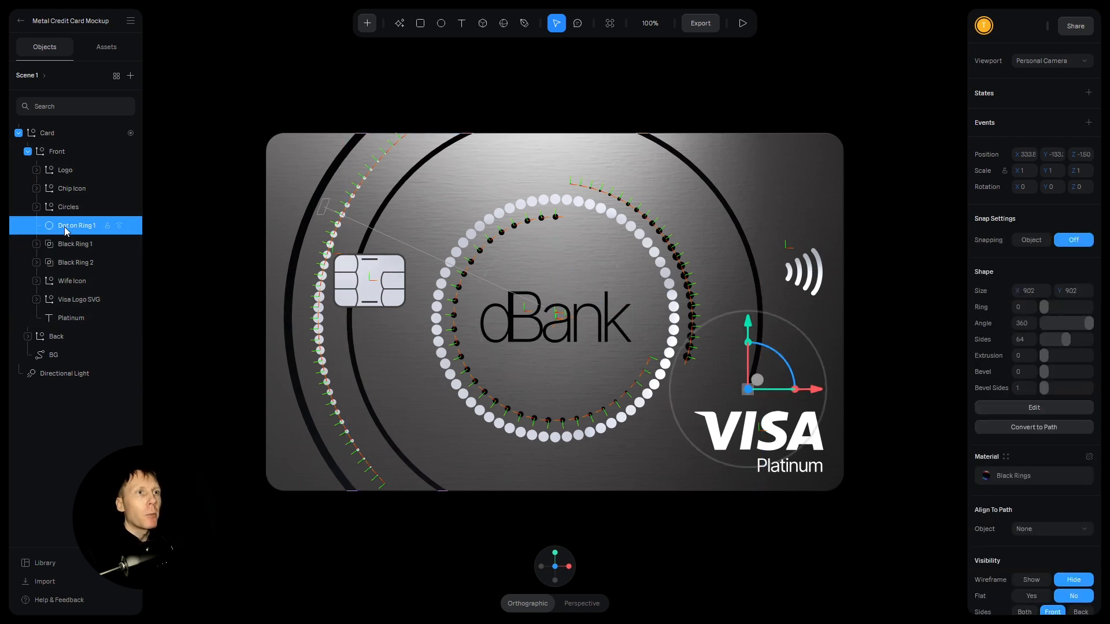
Step: Hide and reshow Dot on Ring 1 repeatedly to examine how it rounds the end of the black ring
key("f")
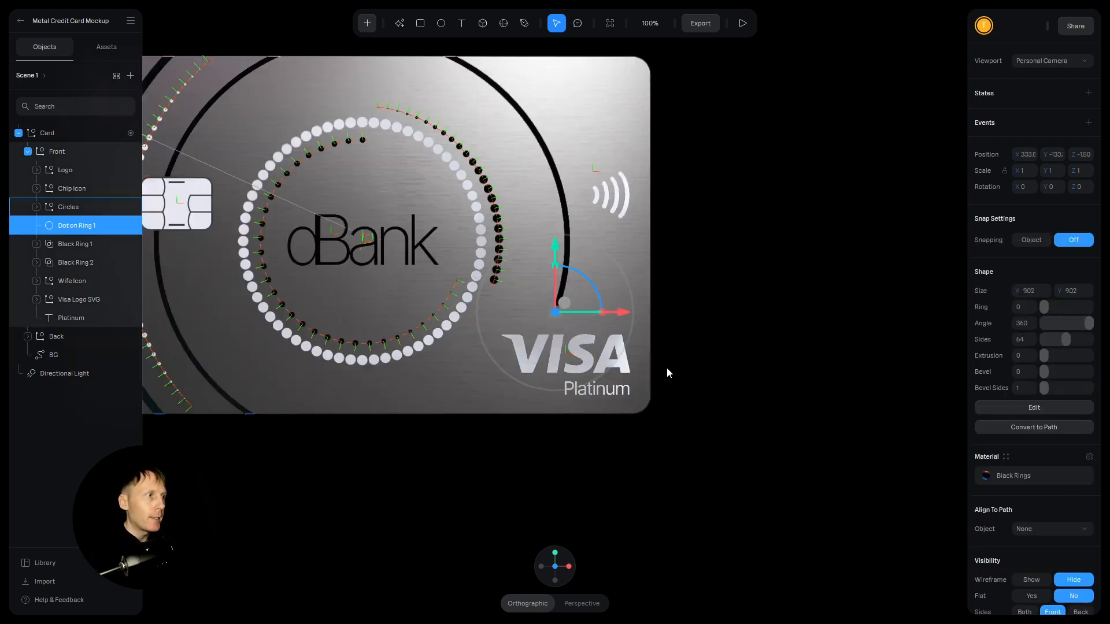
scroll(580, 300, "up", 4)
scroll(580, 305, "up", 8)
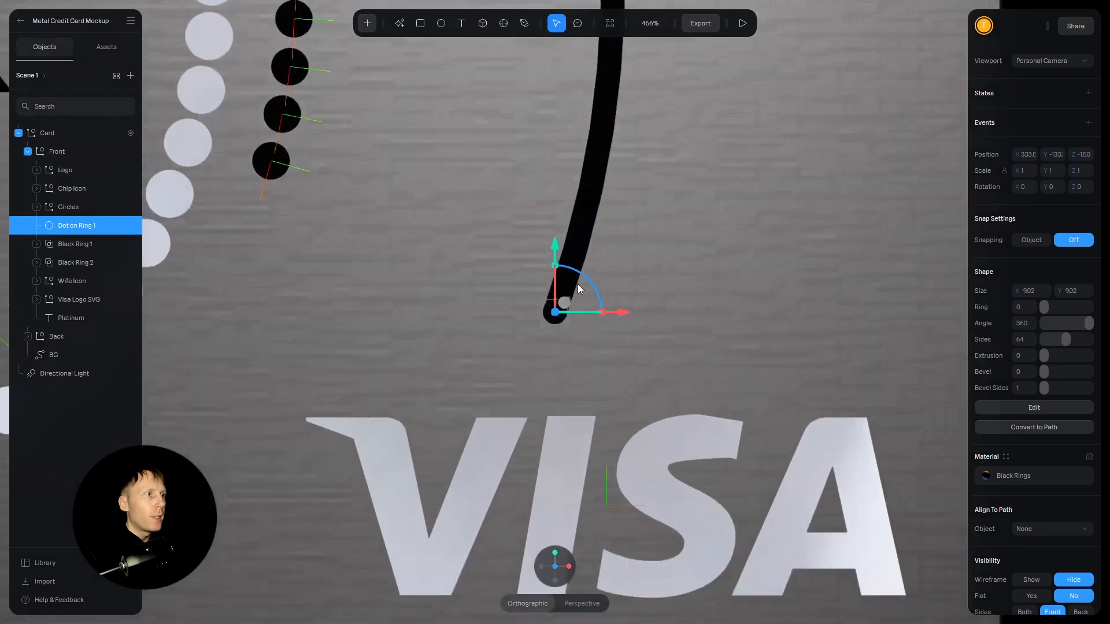
left_click(119, 226)
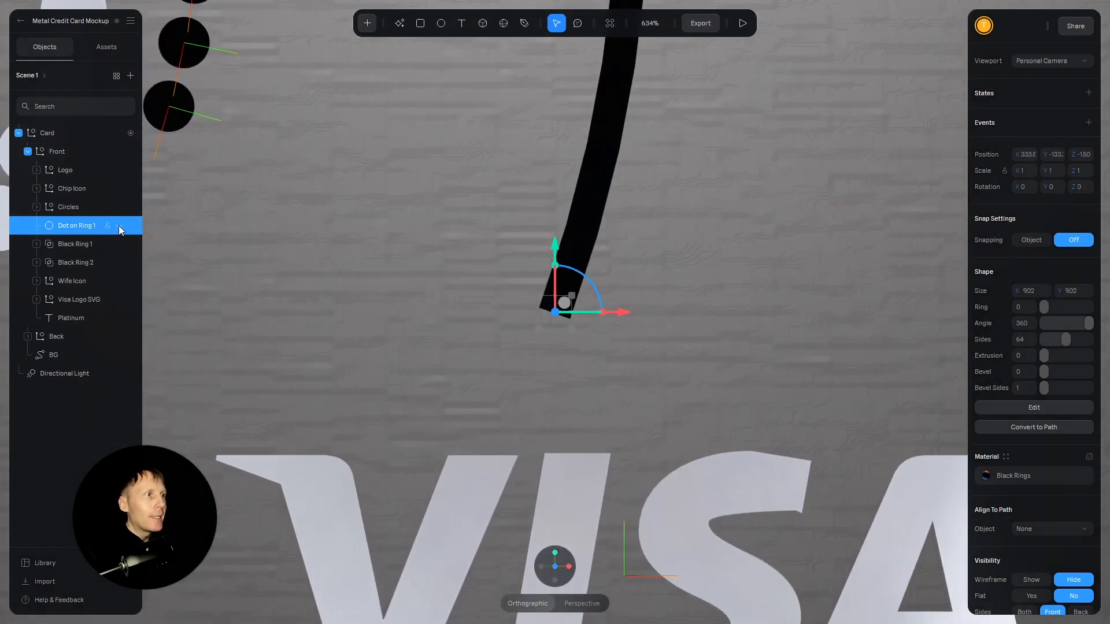
left_click(119, 225)
left_click(120, 226)
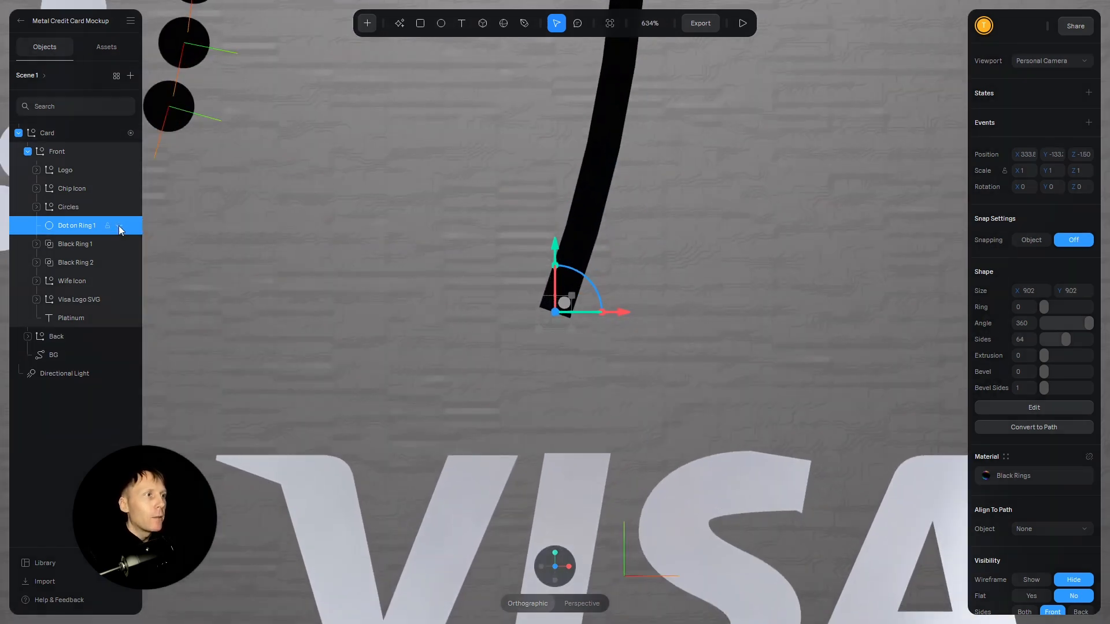
left_click(119, 226)
left_click(119, 226)
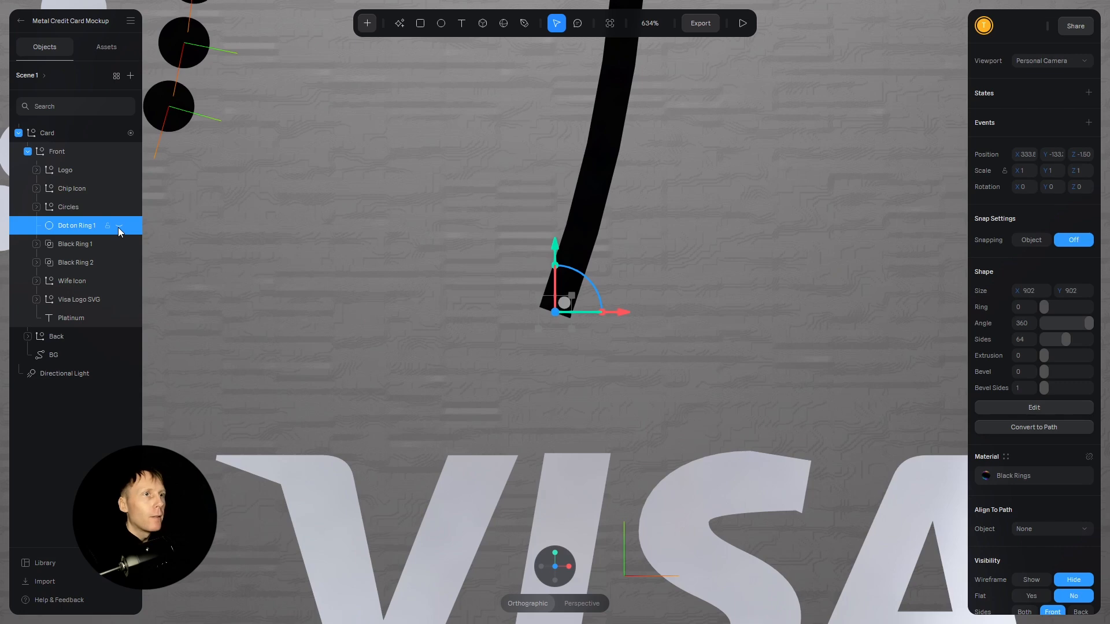
left_click(119, 226)
Step: Return to the front view of the card and draw a circle about 443 by 443 over the dBank logo
scroll(498, 276, "down", 10)
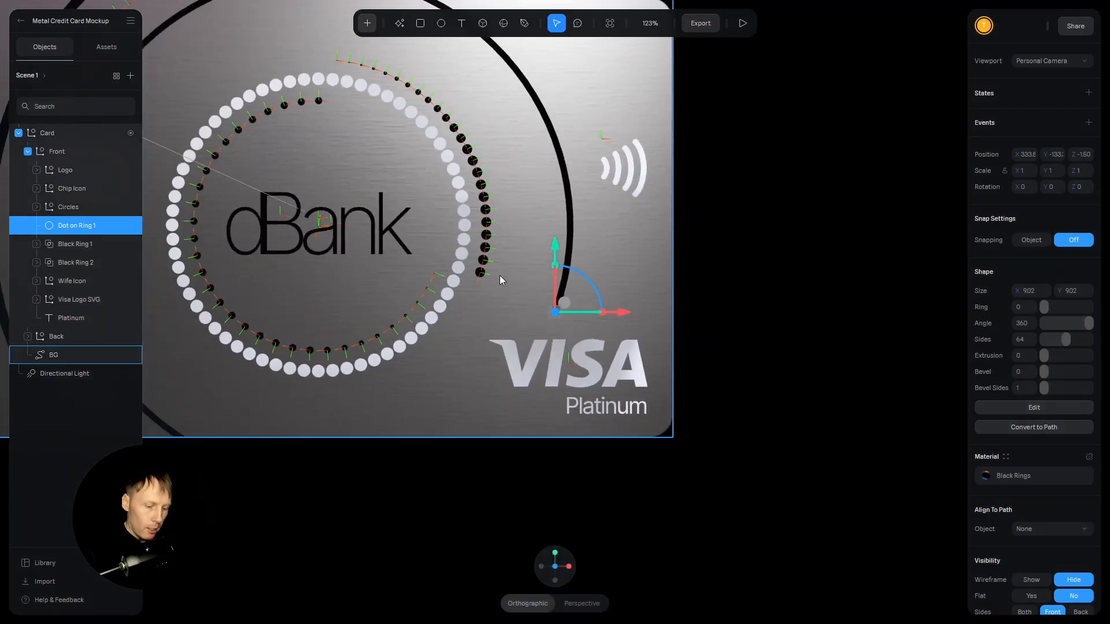
key("shift+0")
scroll(500, 275, "up", 1)
left_click(652, 523)
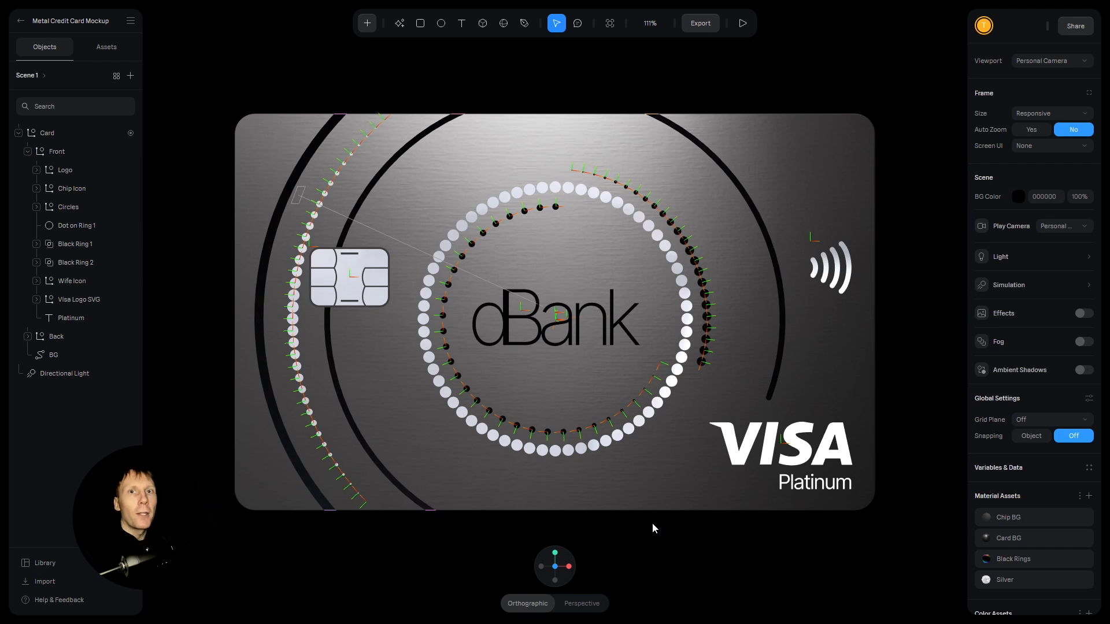
left_click(440, 23)
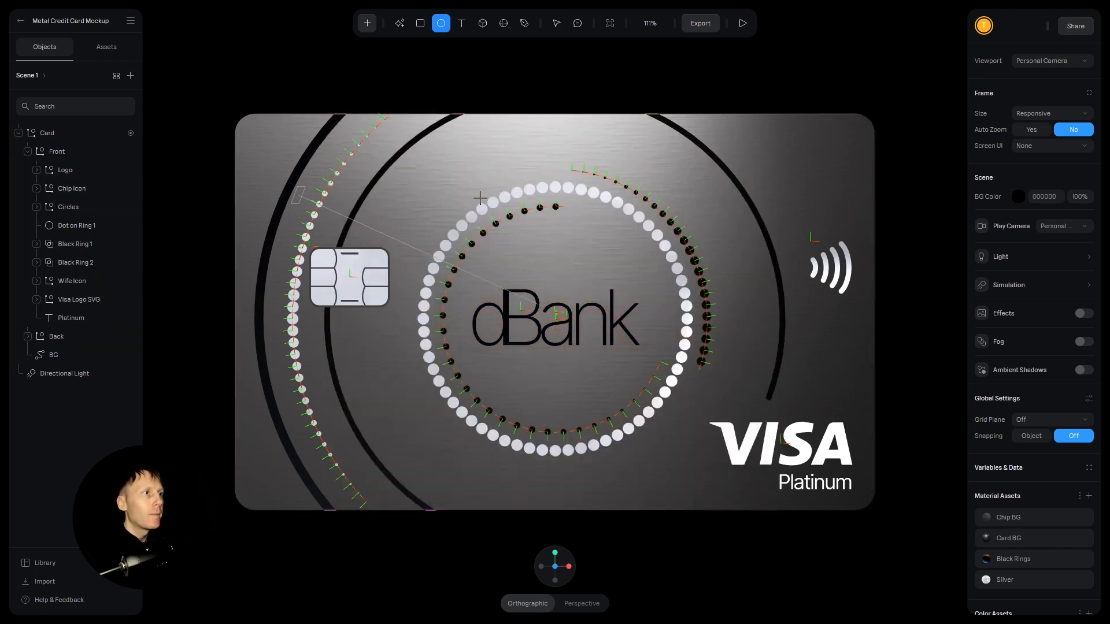
left_click_drag(451, 177, 735, 424)
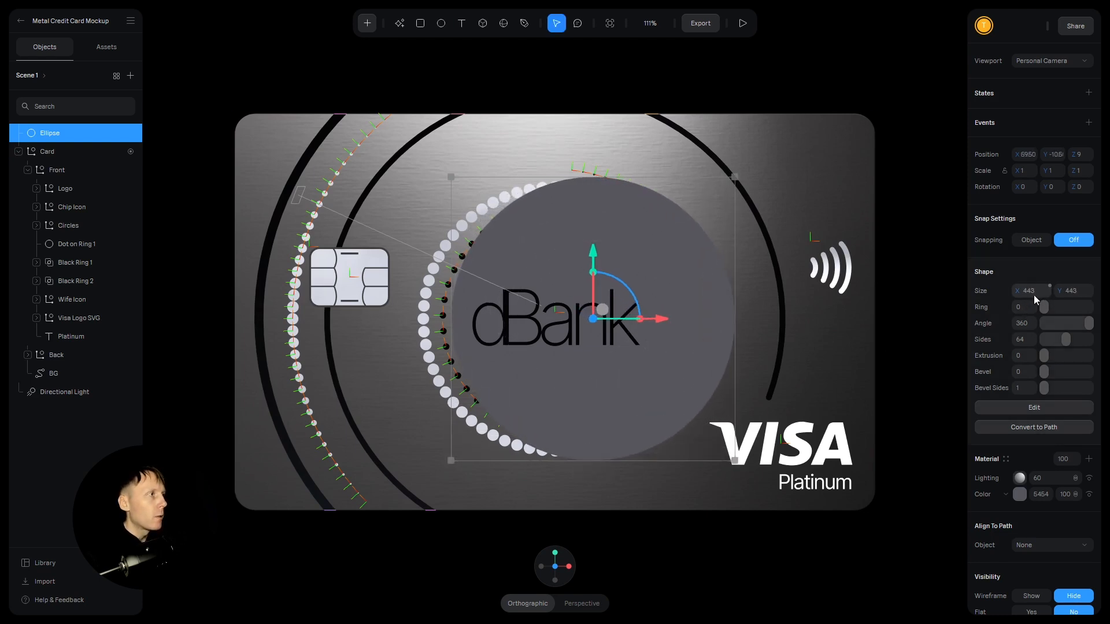
Step: Turn the circle into a bright blue ring with an extrusion of 32 and a ring value of 91
left_click(1028, 363)
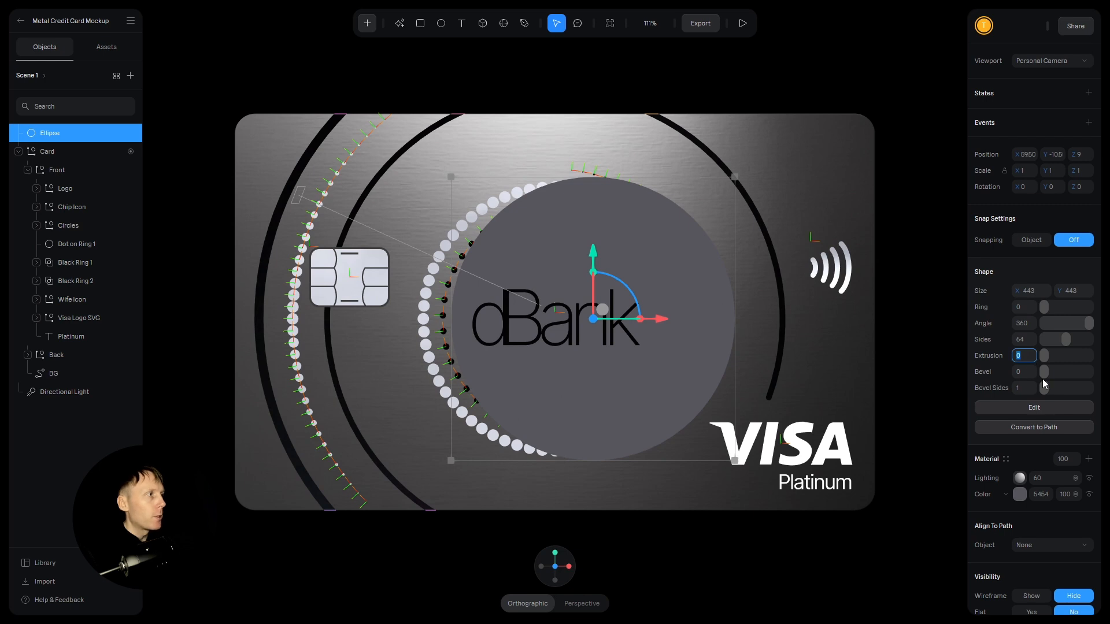
type("32")
key("Return")
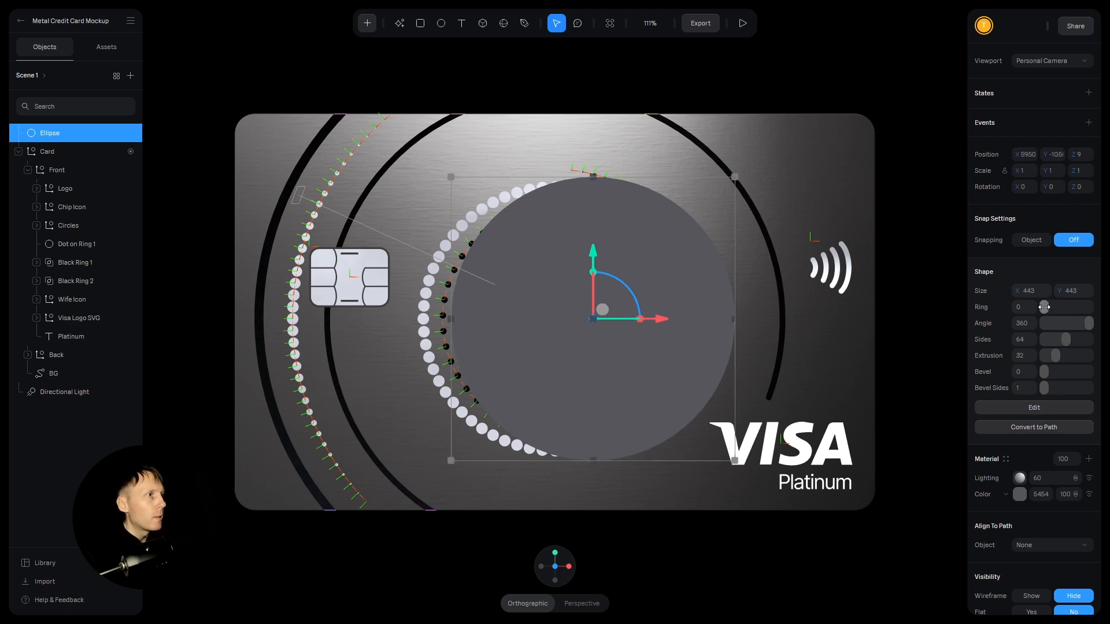
left_click_drag(1043, 307, 1086, 306)
left_click(1021, 495)
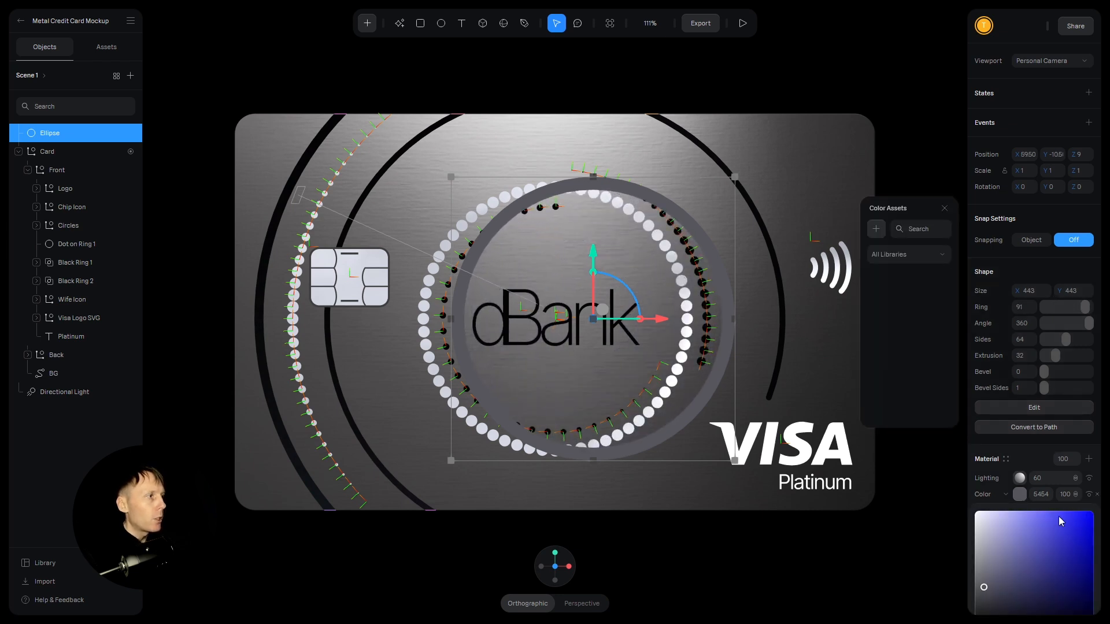
left_click_drag(1059, 516, 1095, 510)
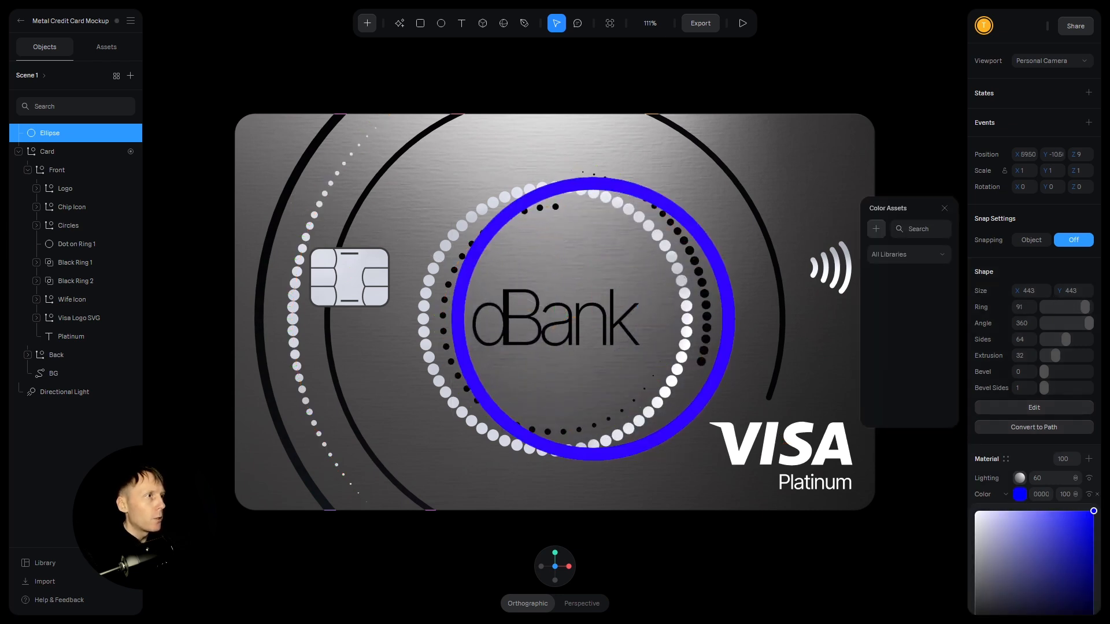
Step: Draw a wide rectangle across the middle of the blue ring and extrude it into a block
left_click(419, 24)
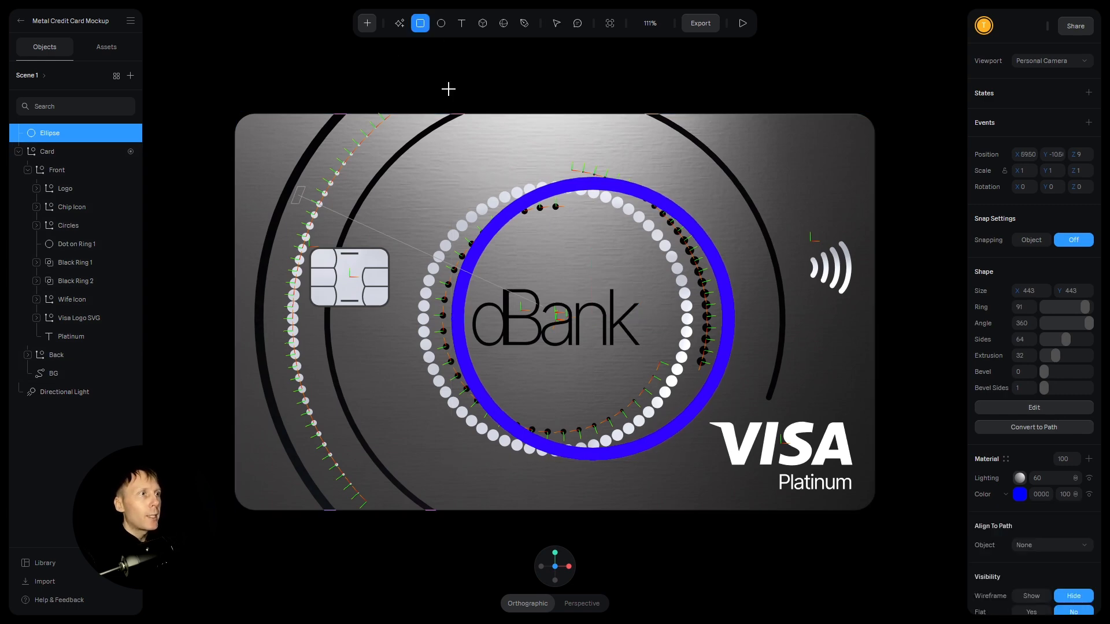
left_click_drag(392, 217, 820, 412)
left_click_drag(1044, 340, 1063, 339)
left_click_drag(927, 332, 473, 389)
Step: Combine the ellipse and the rectangle with an Intersection Boolean so only the overlapping ring parts remain
left_click(70, 151)
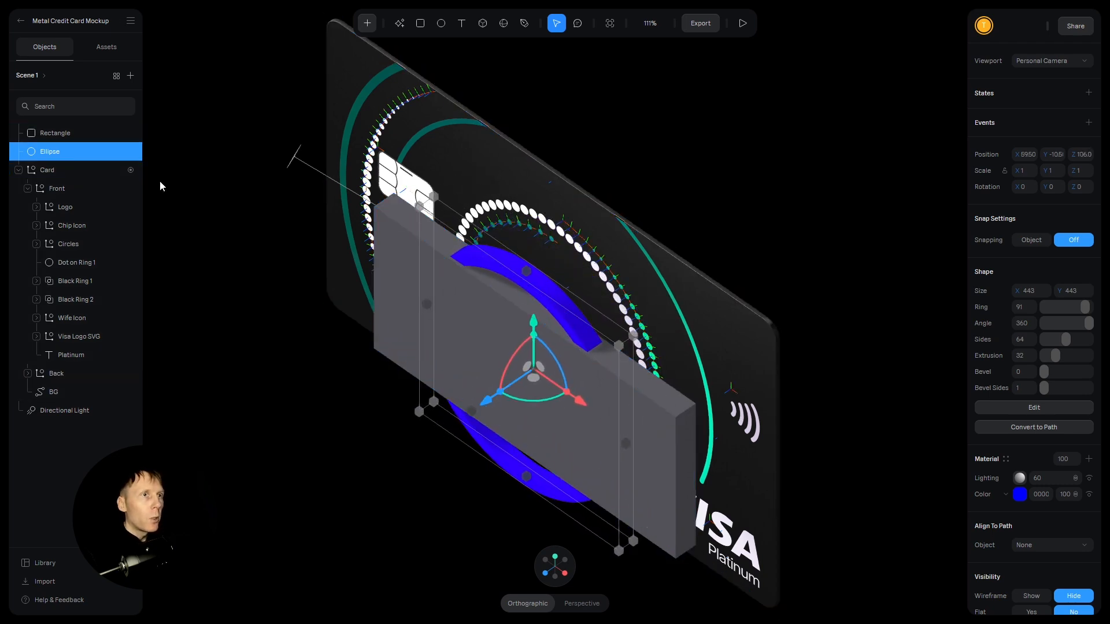
left_click(58, 133, "shift")
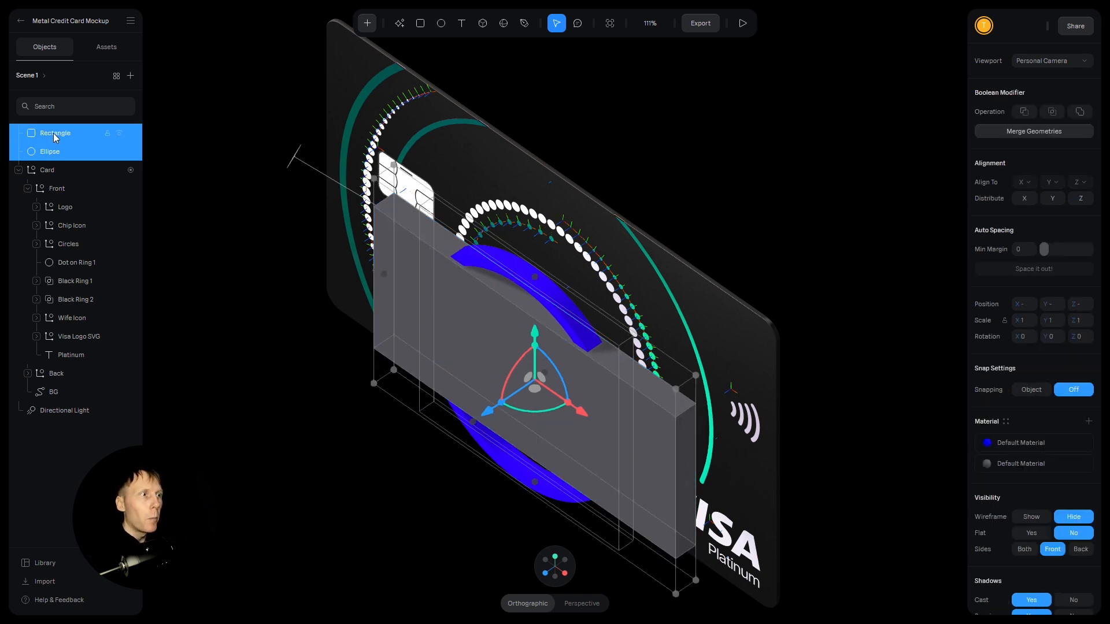
left_click(1052, 112)
left_click_drag(876, 409, 924, 381, "alt")
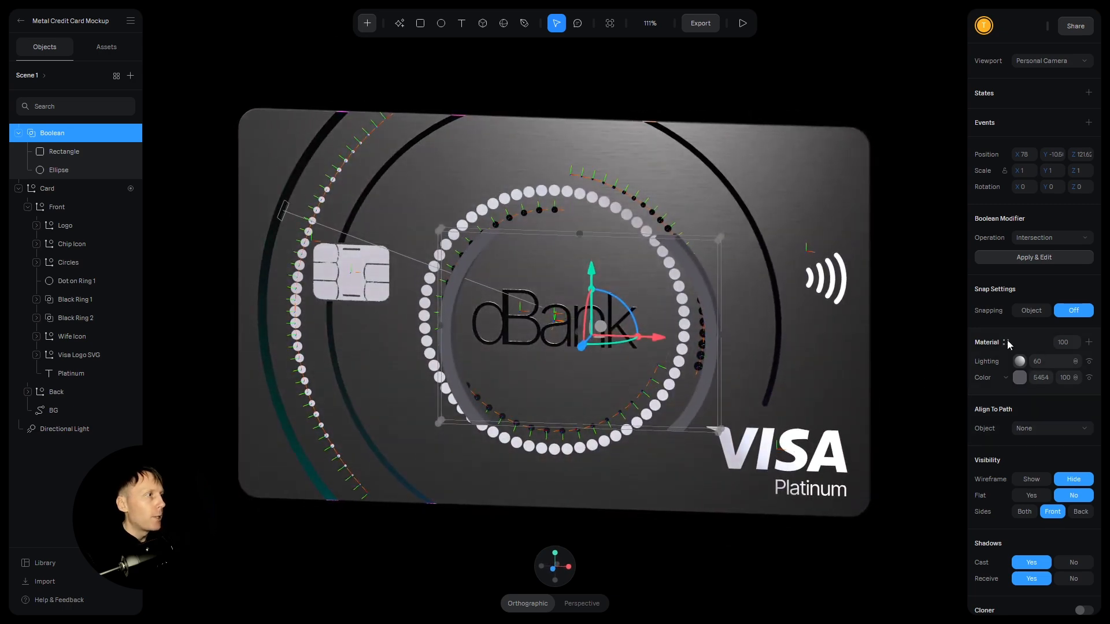
Step: Apply the Black Rings material asset to the Boolean shape
left_click(1020, 362)
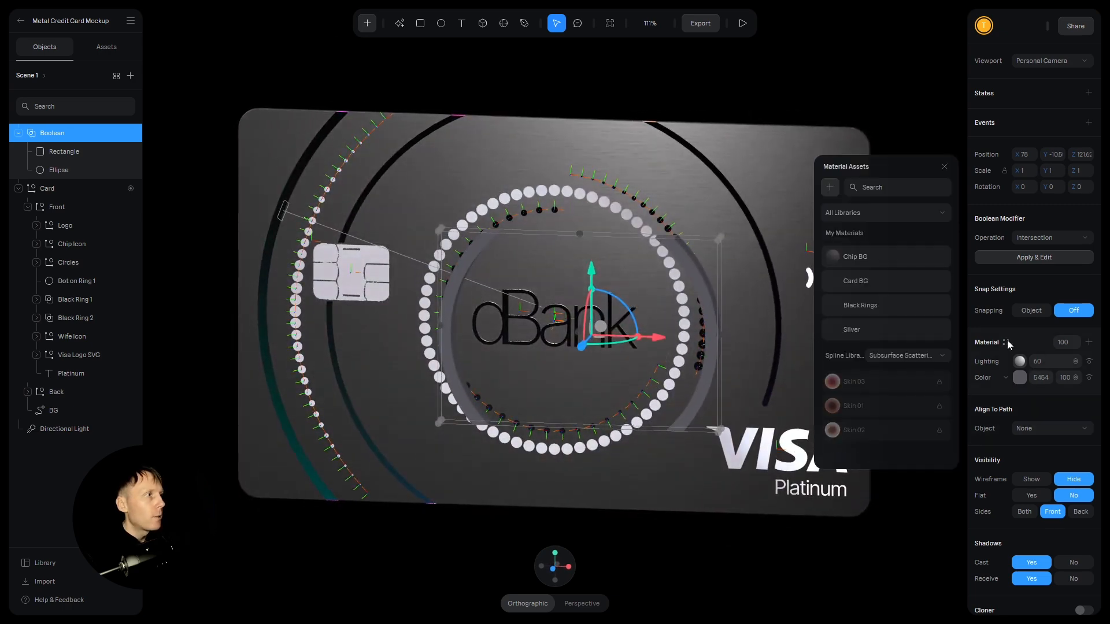
left_click(854, 307)
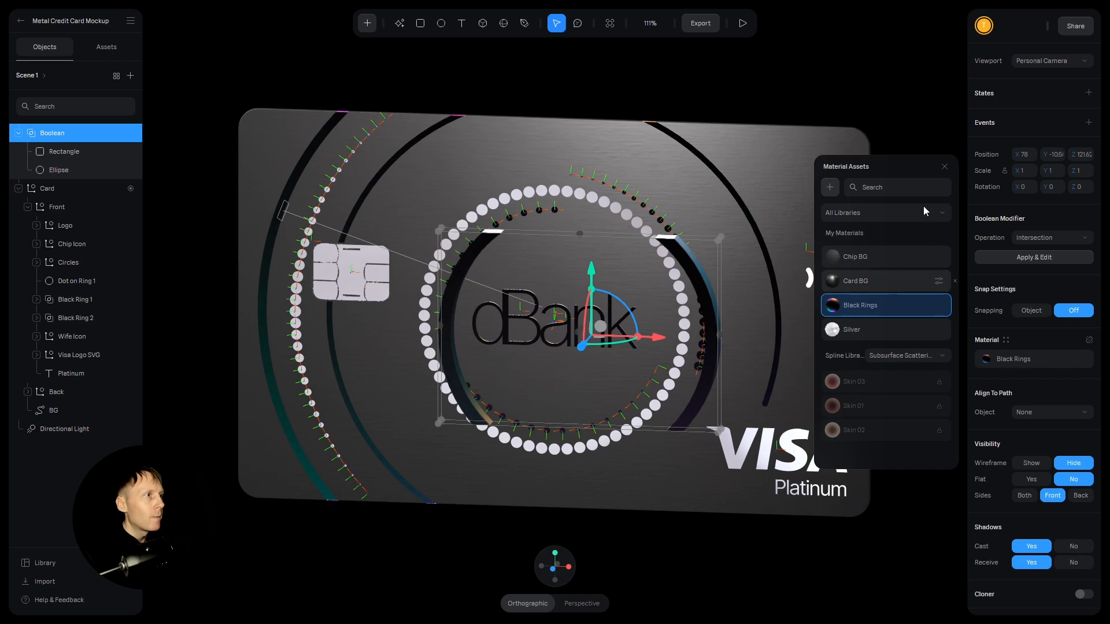
left_click(944, 169)
mouse_move(748, 491)
left_mouse_down()
mouse_move(770, 460)
mouse_move(747, 459)
mouse_move(800, 497)
mouse_move(762, 481)
left_mouse_up()
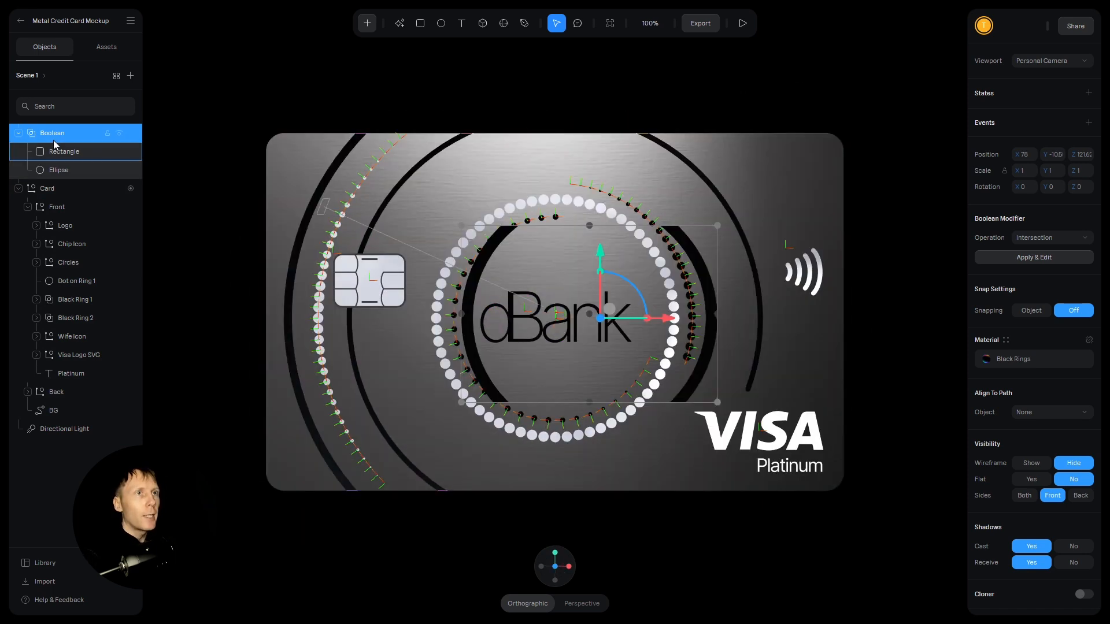
Step: Delete the demonstration Boolean with its rectangle and ellipse
left_click(49, 152)
left_click(51, 136)
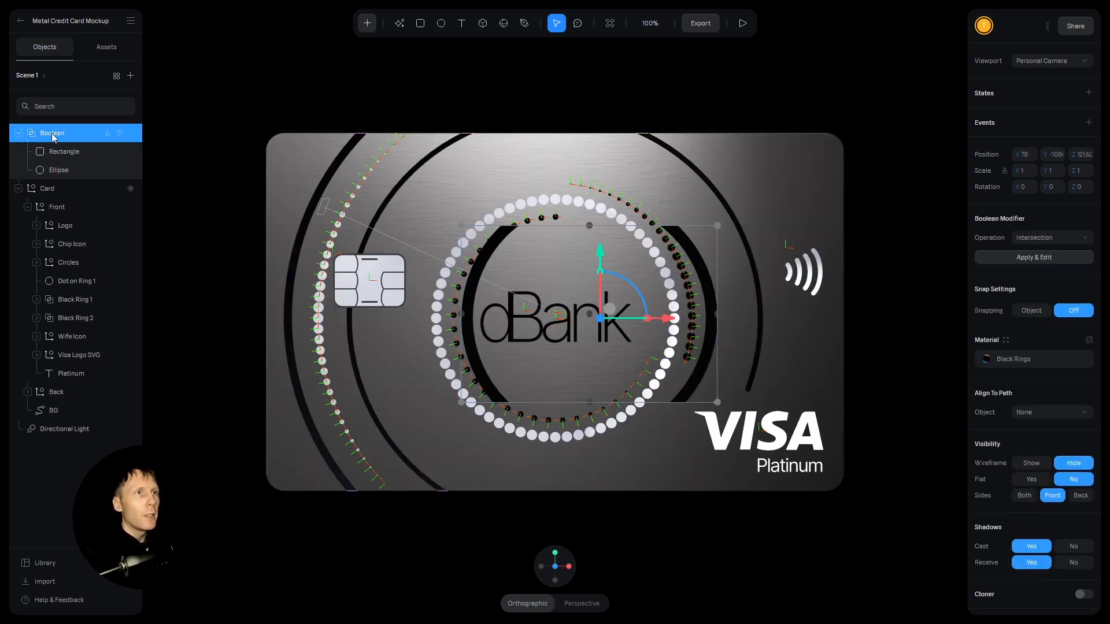
key("Delete")
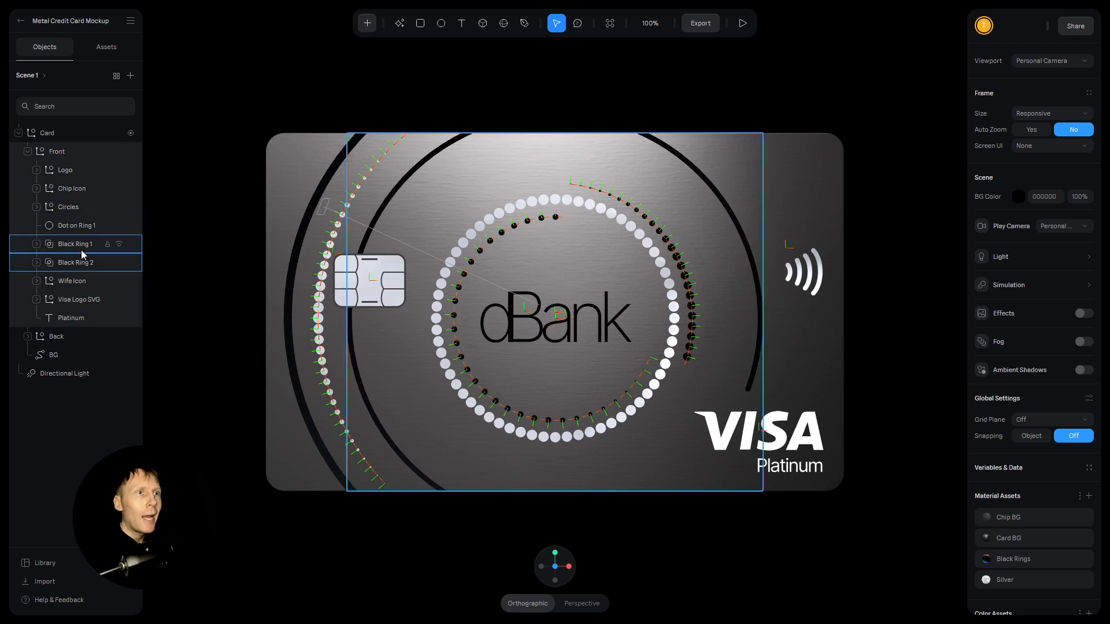
Step: Open the Black Rings material of Black Ring 1 and examine its Matcap layer and image with the card tilted
left_click(73, 243)
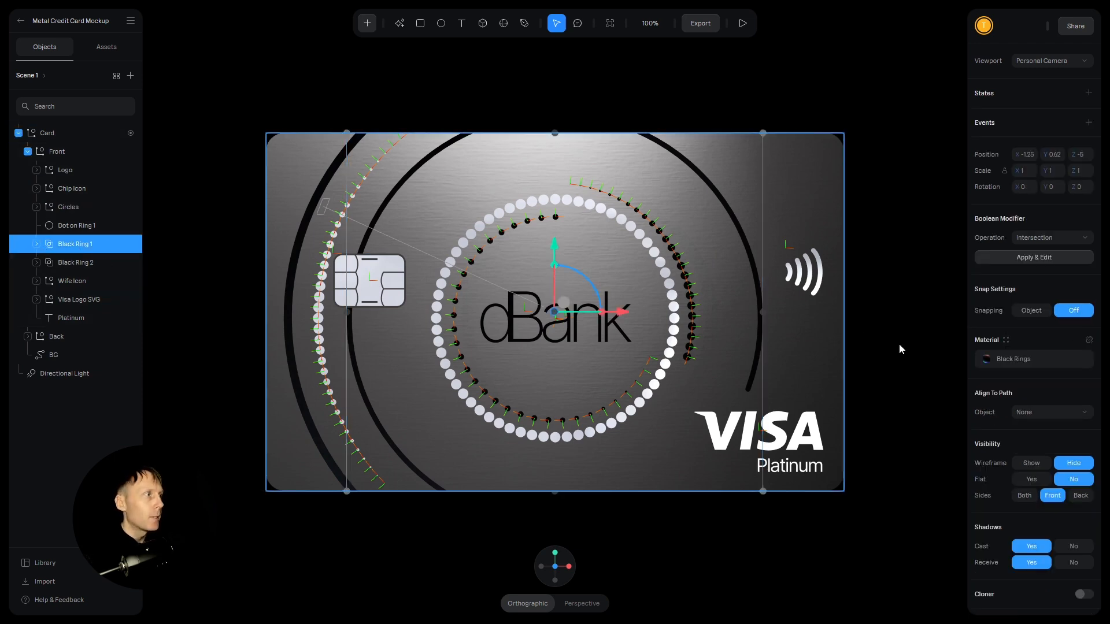
left_click_drag(424, 514, 408, 461, "alt")
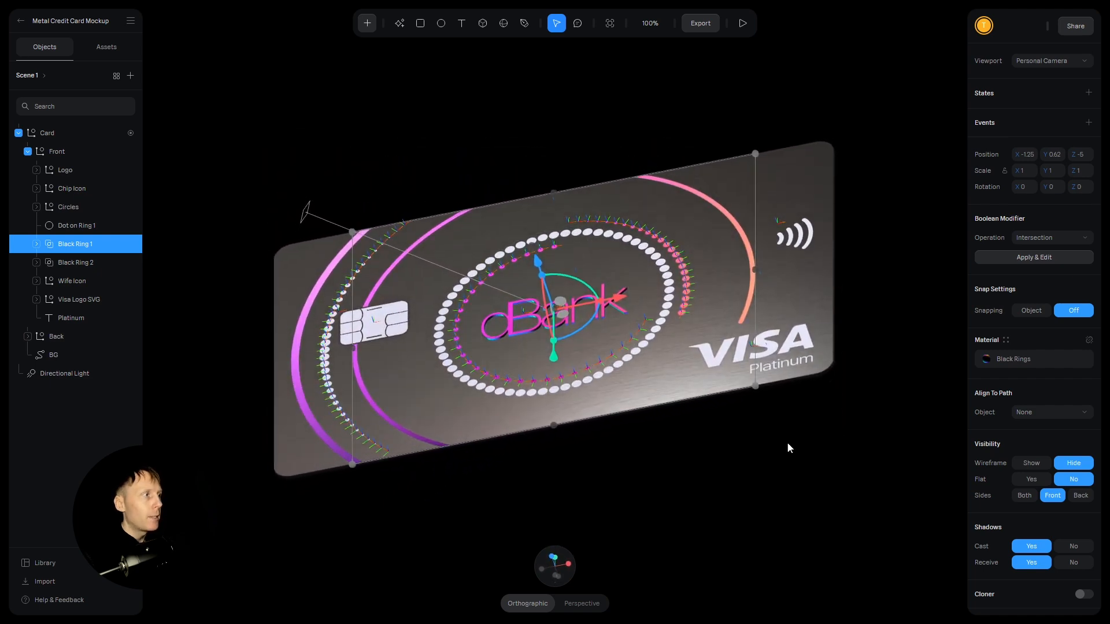
left_click(1022, 362)
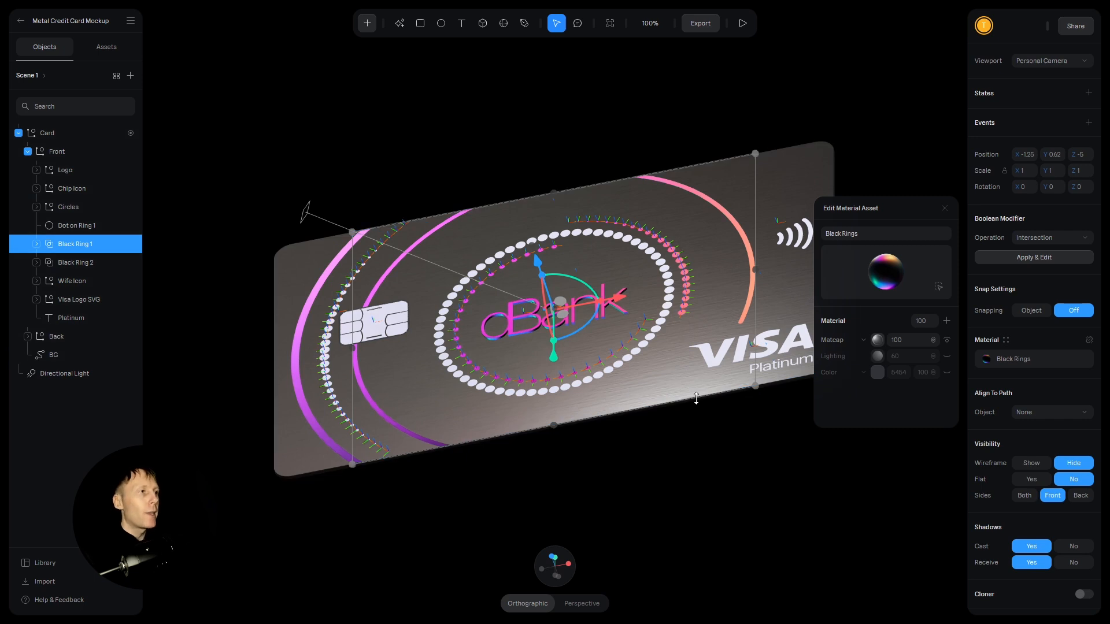
left_click(877, 340)
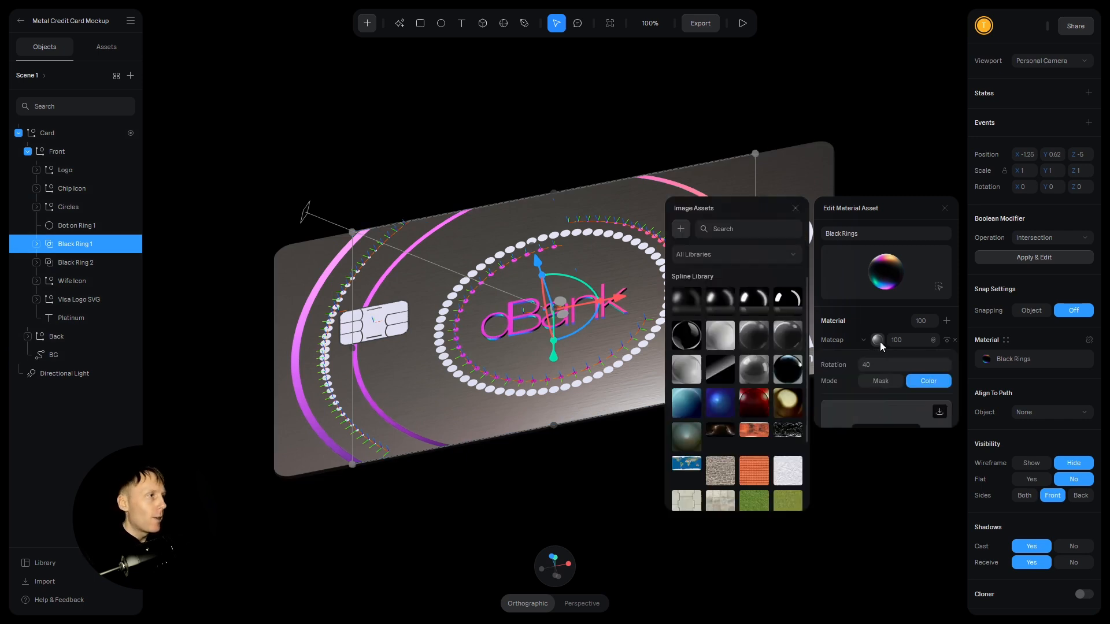
scroll(876, 296, "down", 2)
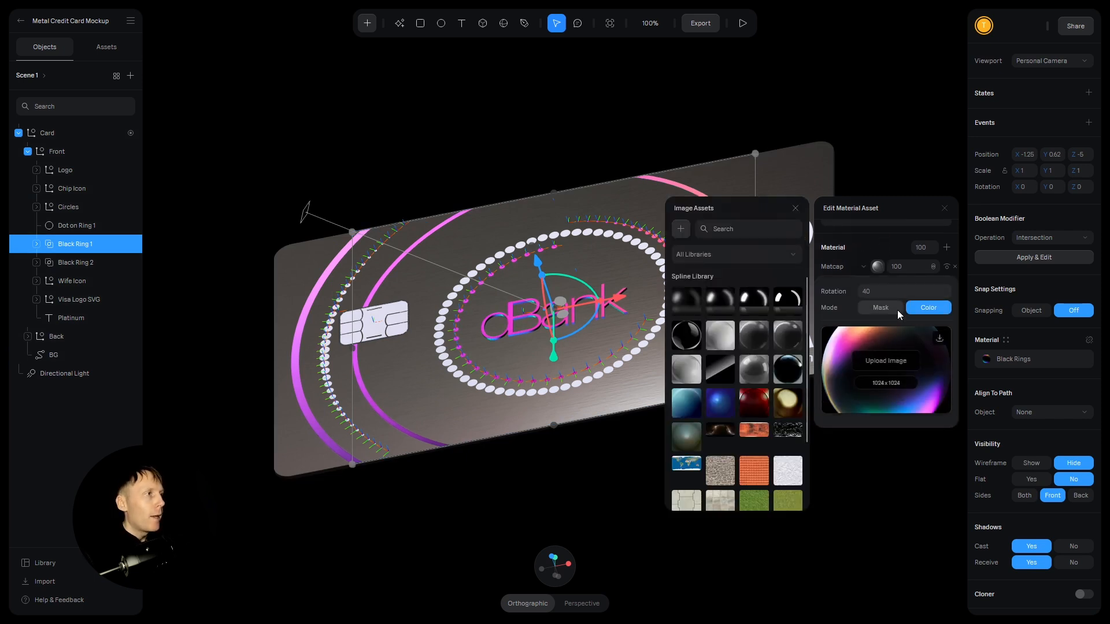
scroll(902, 324, "up", 2)
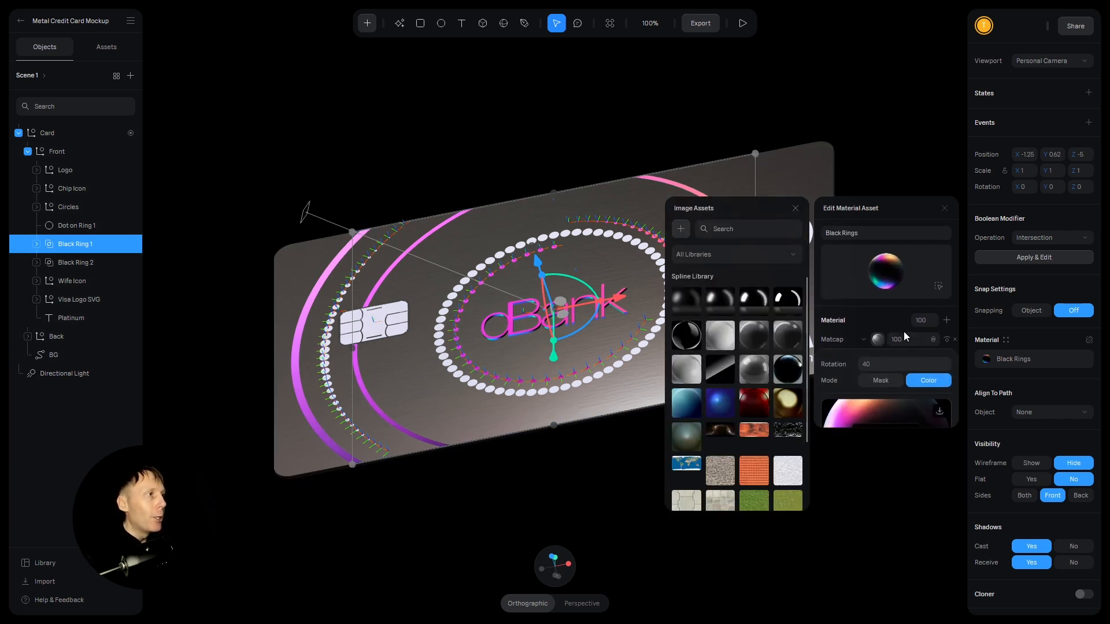
Step: Try a Matcap rotation of 0 on the Black Rings material and restore it to 40
left_click(869, 367)
type("0")
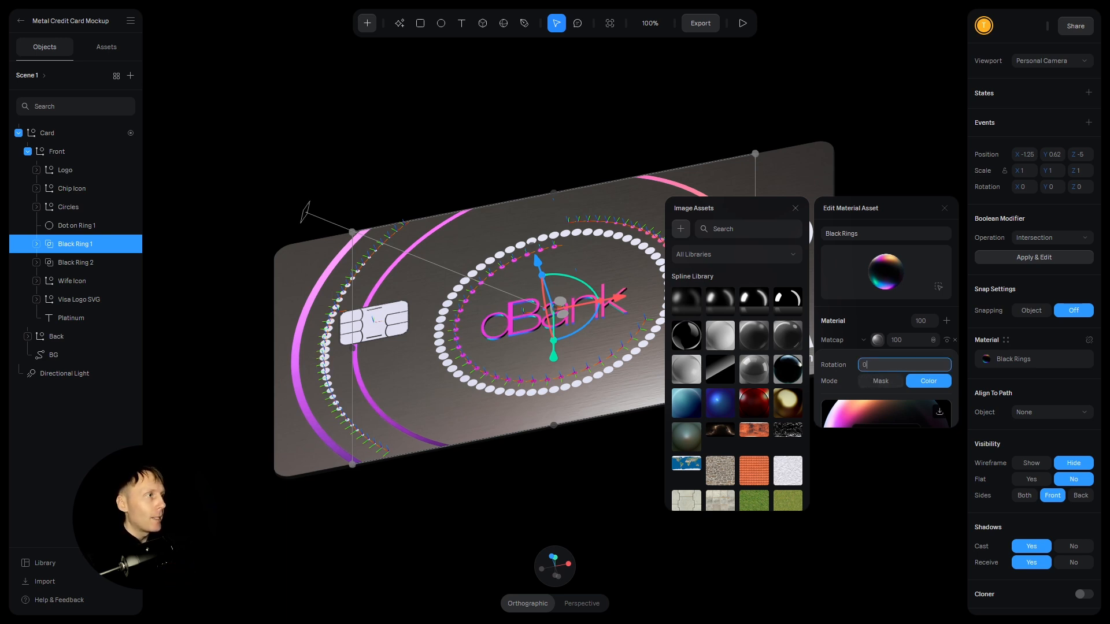
key("Return")
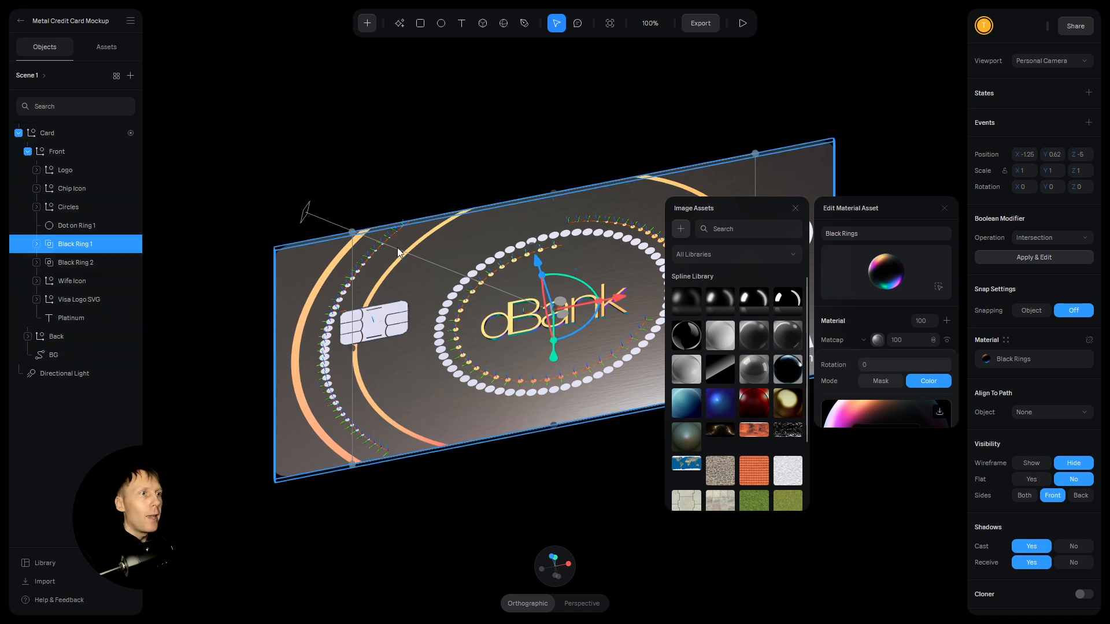
left_click(879, 366)
type("40")
key("Return")
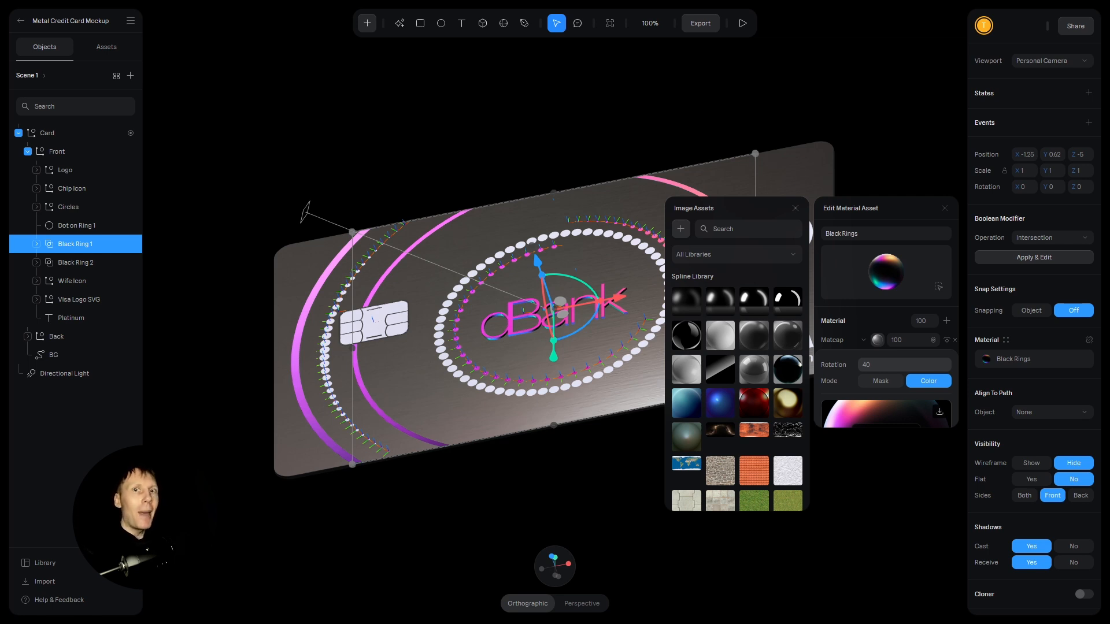
Step: Sweep the Black Rings Matcap rotation in increments of 10 to compare the ring colours, and return it to 40
left_click(887, 358)
key("shift+Down")
key("shift+Down")
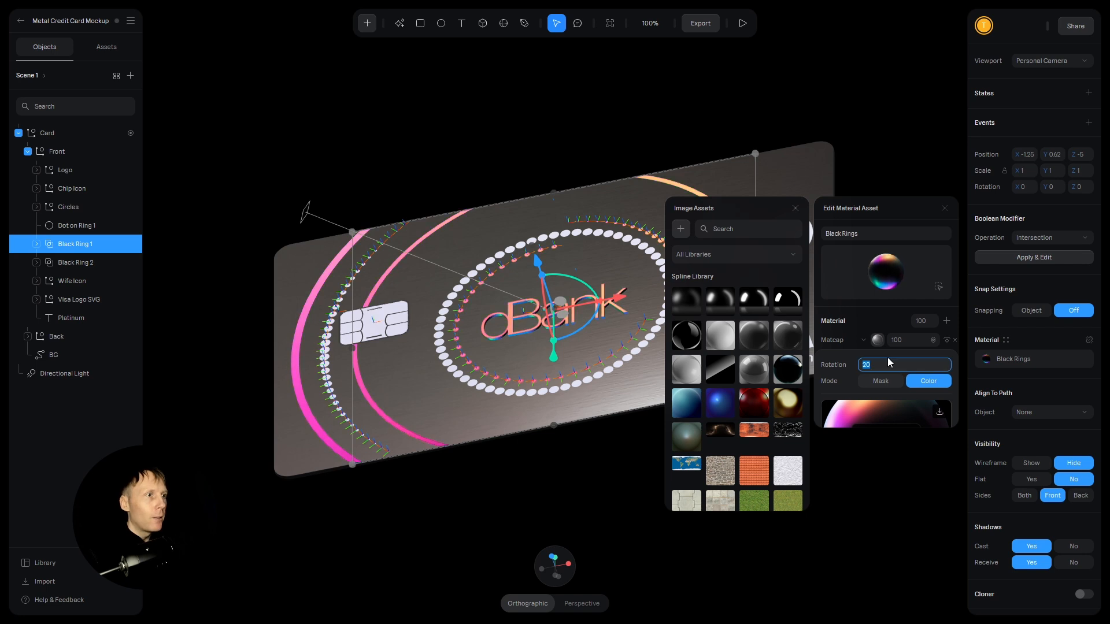
key("shift+Down")
key("shift+Up")
key("shift+Up")
key("shift+Up")
key("shift+Up")
key("shift+Up")
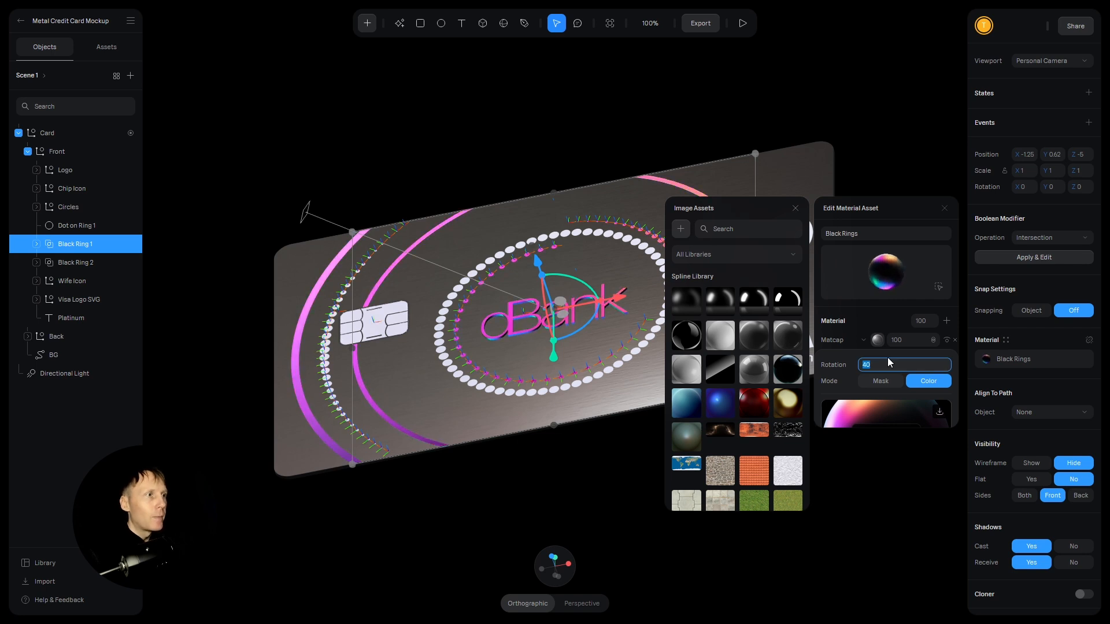
key("shift+Up")
key("shift+Up")
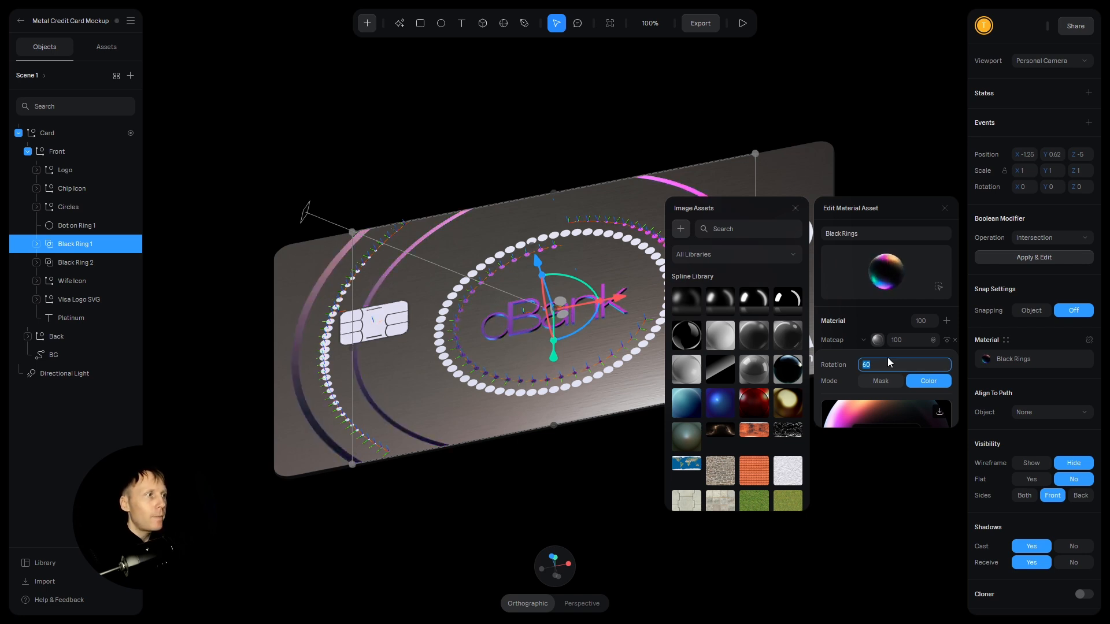
key("shift+Up")
key("shift+Up")
key("shift+Up")
key("shift+Up")
key("shift+Up")
key("shift+Up")
key("shift+Up")
key("shift+Up")
key("shift+Up")
key("shift+Up")
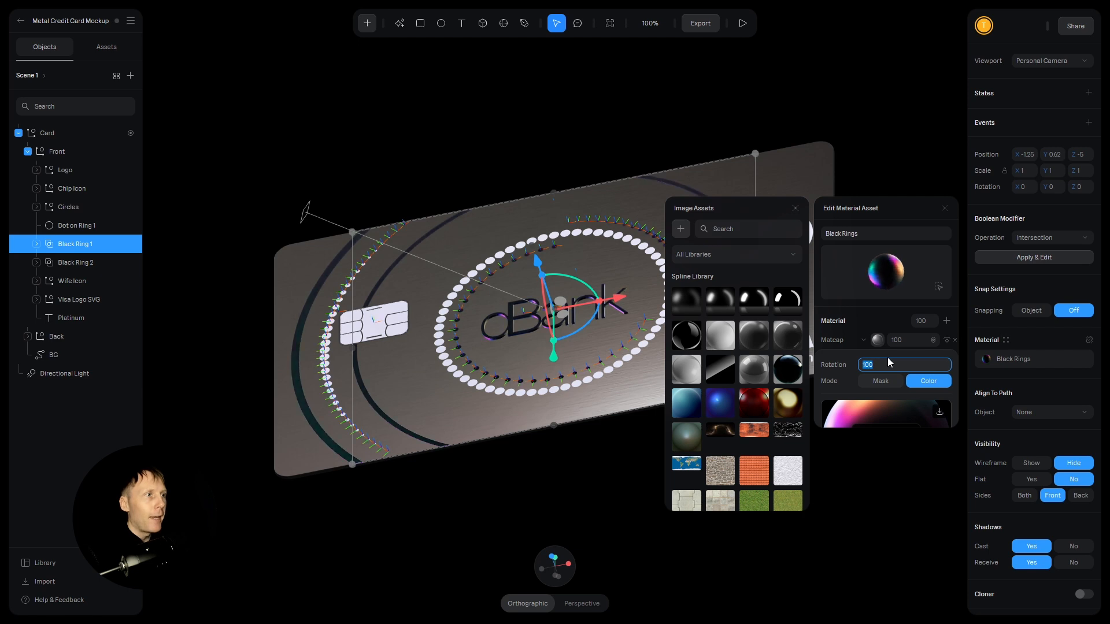
type("40")
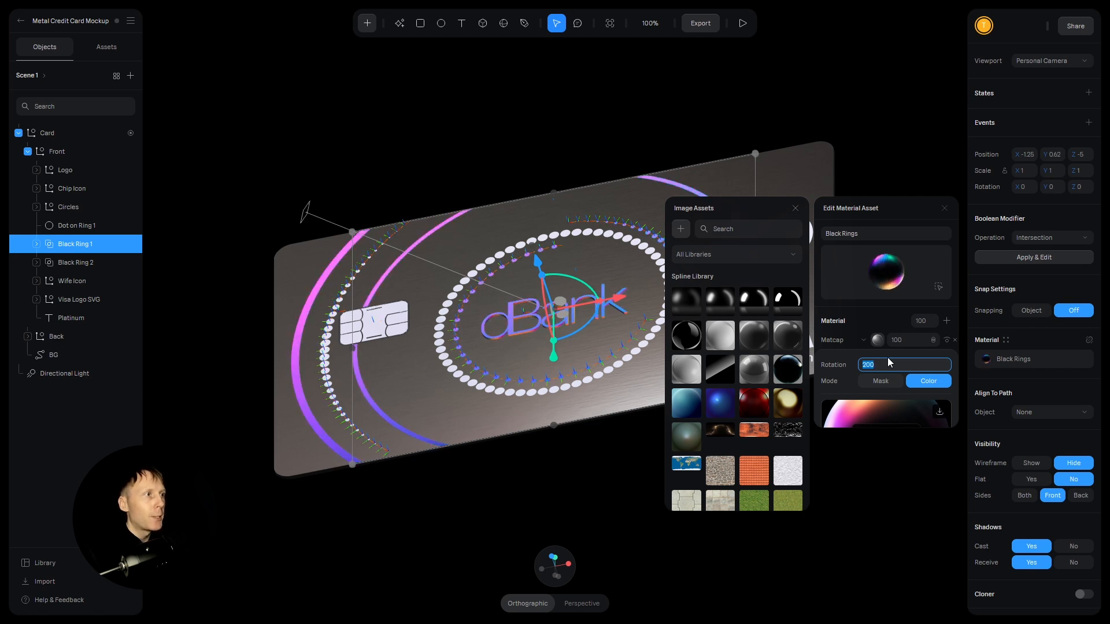
key("Return")
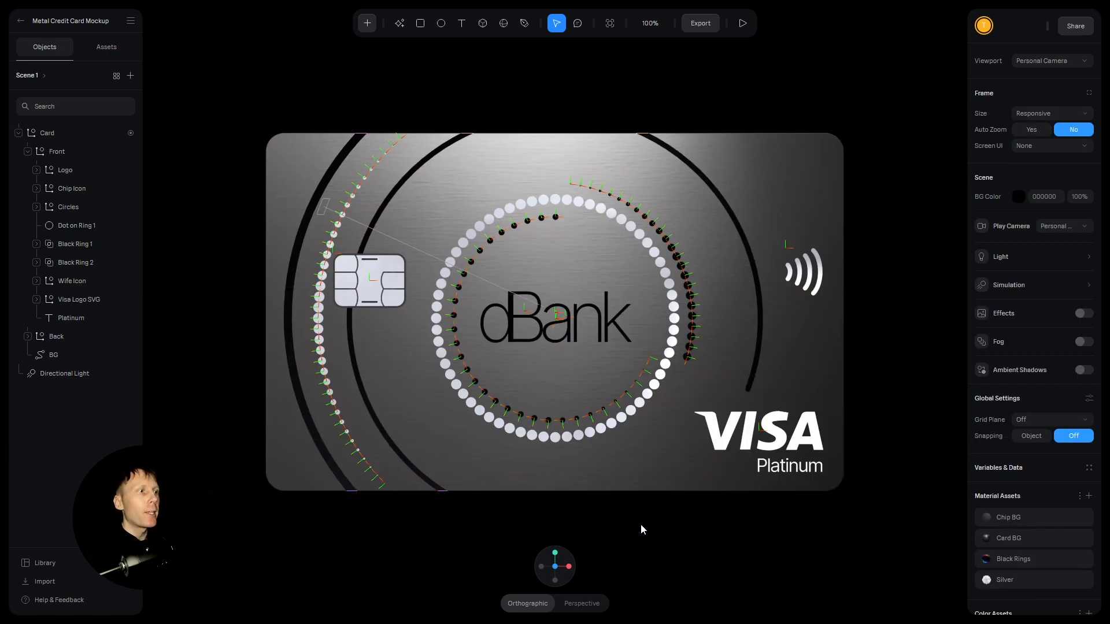
Step: Draw a small circle of 45 by 45 above the chip's side of the white dotted ring and colour it blue
left_click(440, 28)
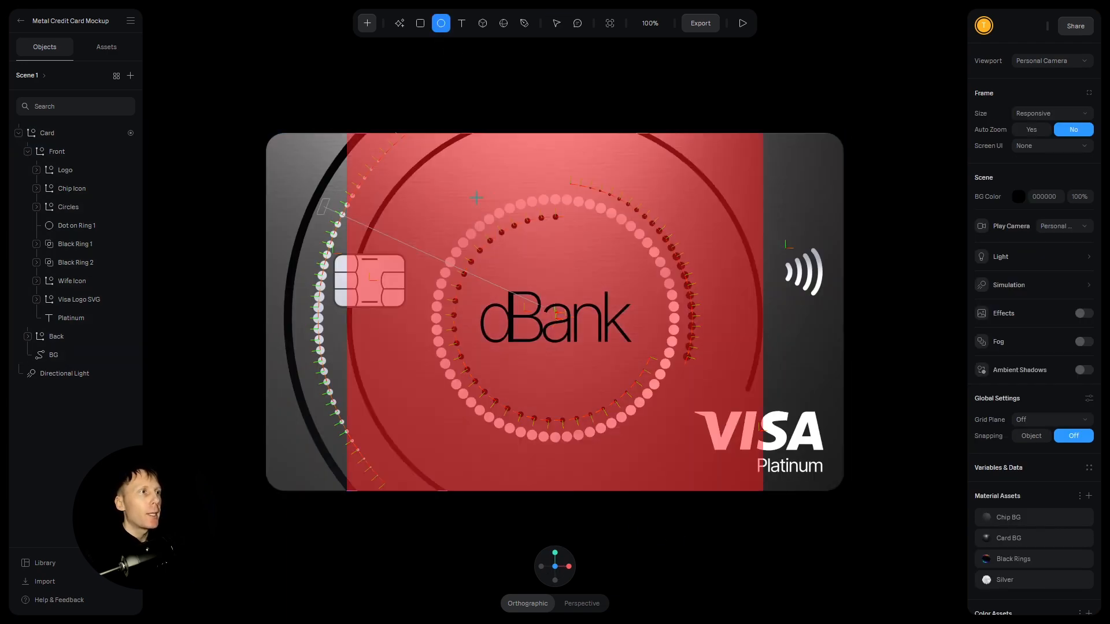
left_click(441, 207)
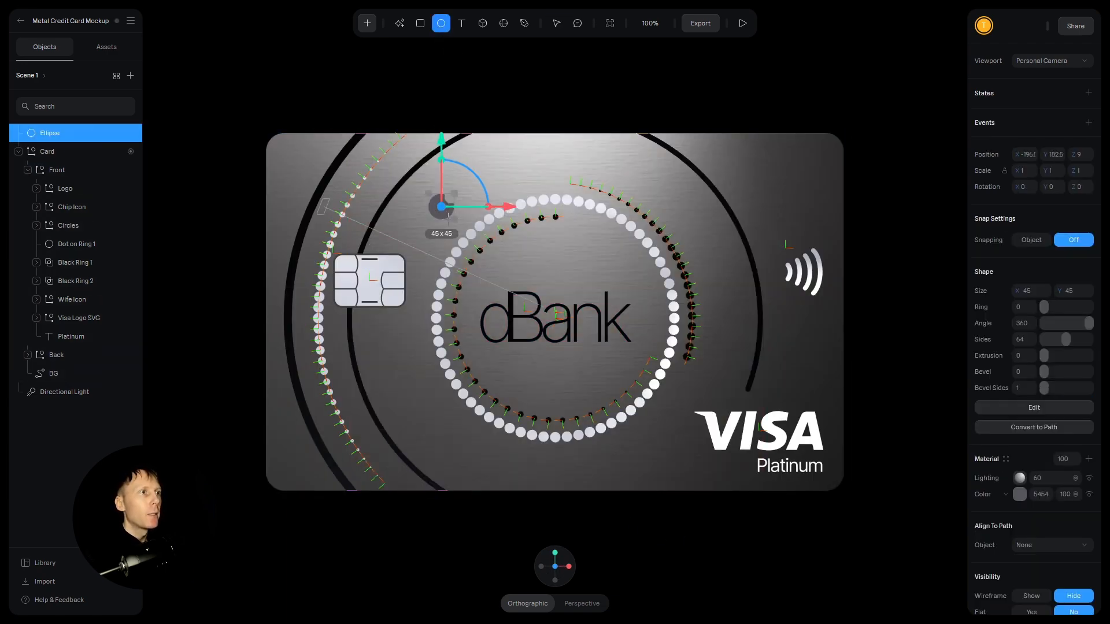
left_click(1021, 497)
left_click_drag(1037, 523, 1093, 511)
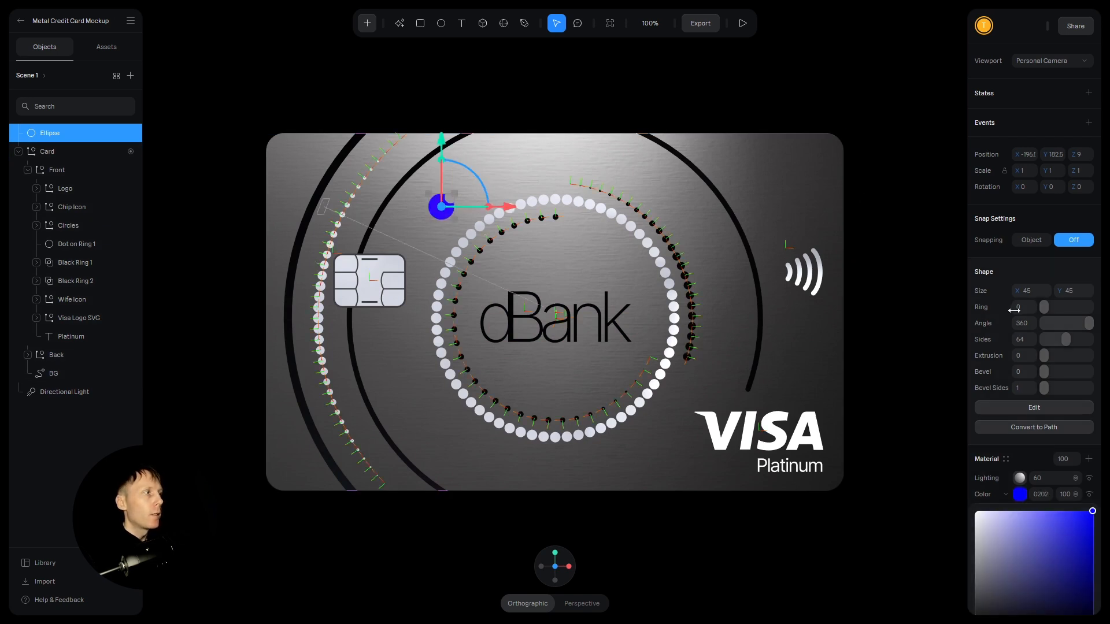
Step: Enable the cloner on the blue circle and set its type to Radial
scroll(1035, 260, "down", 3)
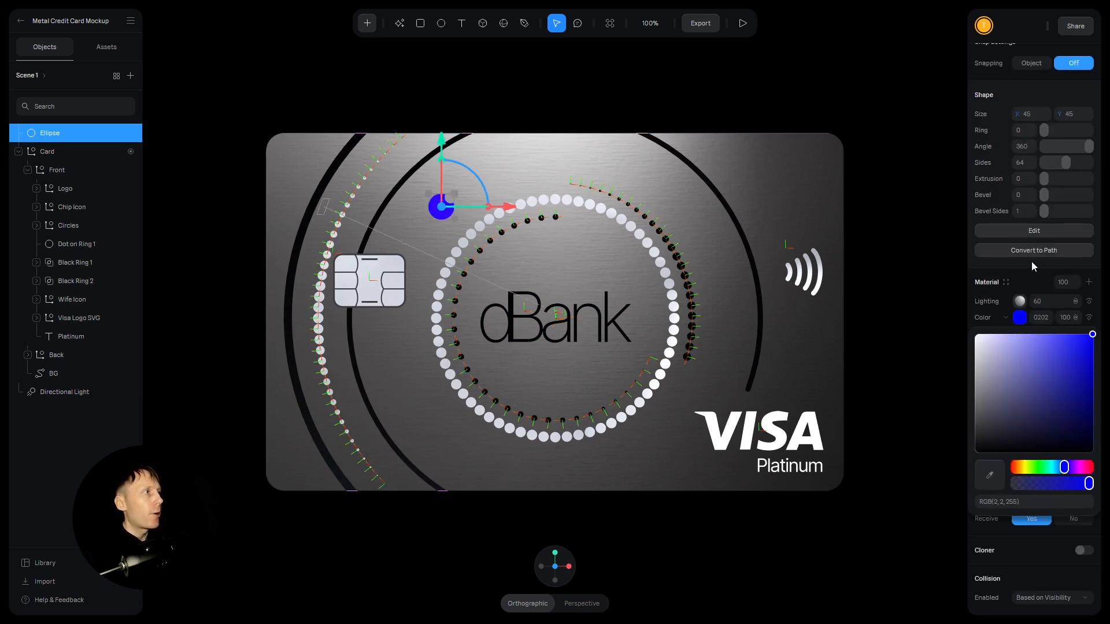
left_click(1022, 319)
left_click(1082, 552)
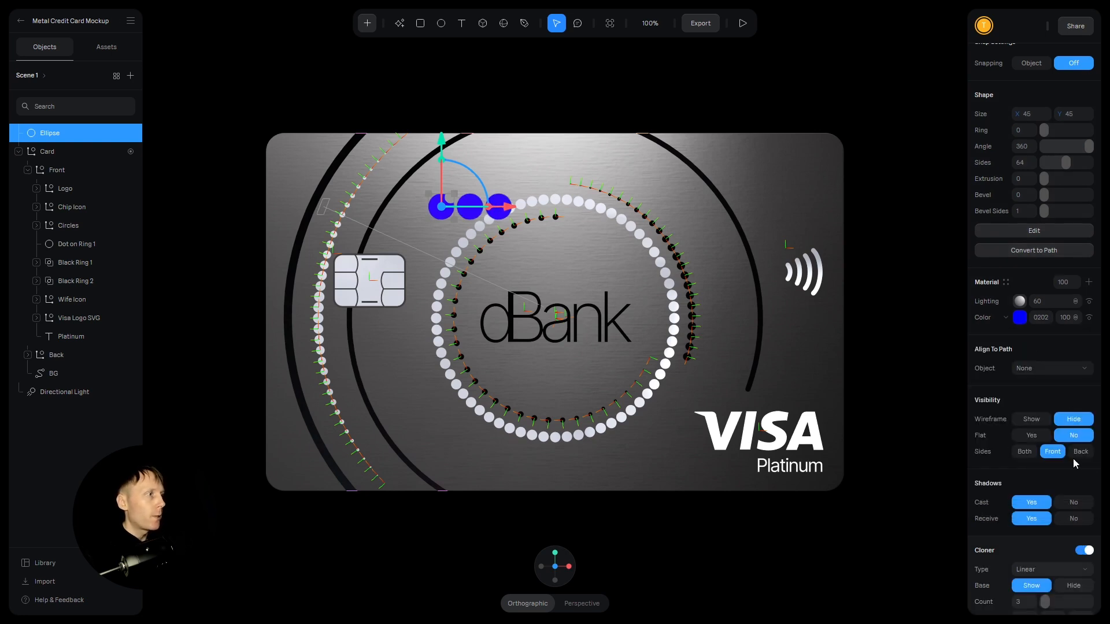
scroll(1031, 276, "down", 3)
left_click(1043, 419)
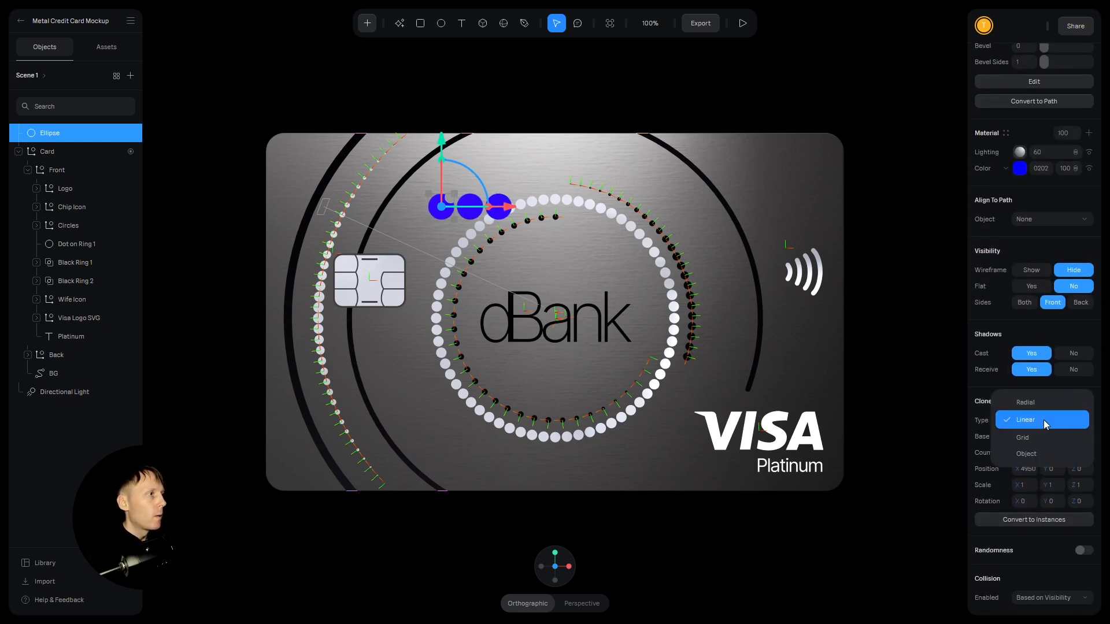
left_click(1045, 402)
scroll(1045, 403, "down", 2)
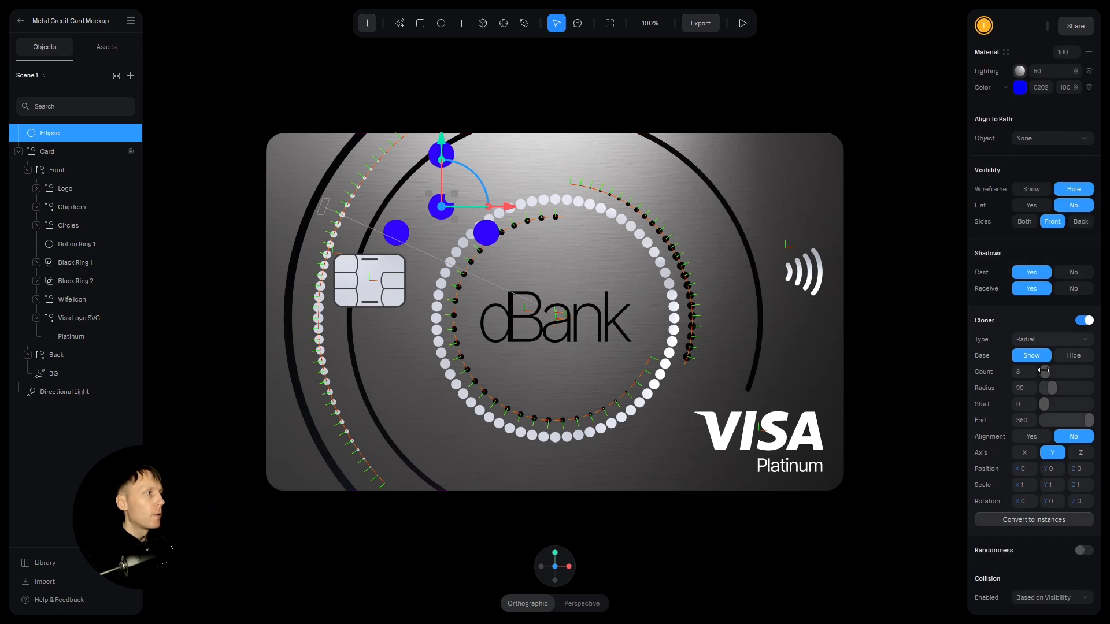
Step: Set the radial cloner to a count of 15 and a radius of 148, with the base circle hidden
left_click_drag(1045, 371, 1048, 374)
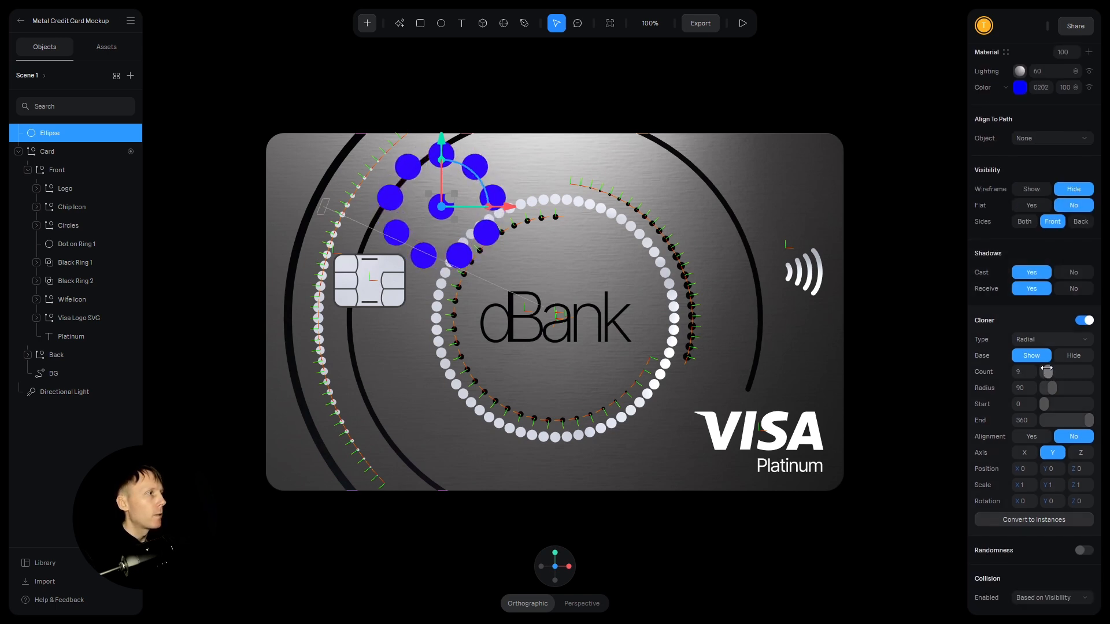
left_click(1075, 357)
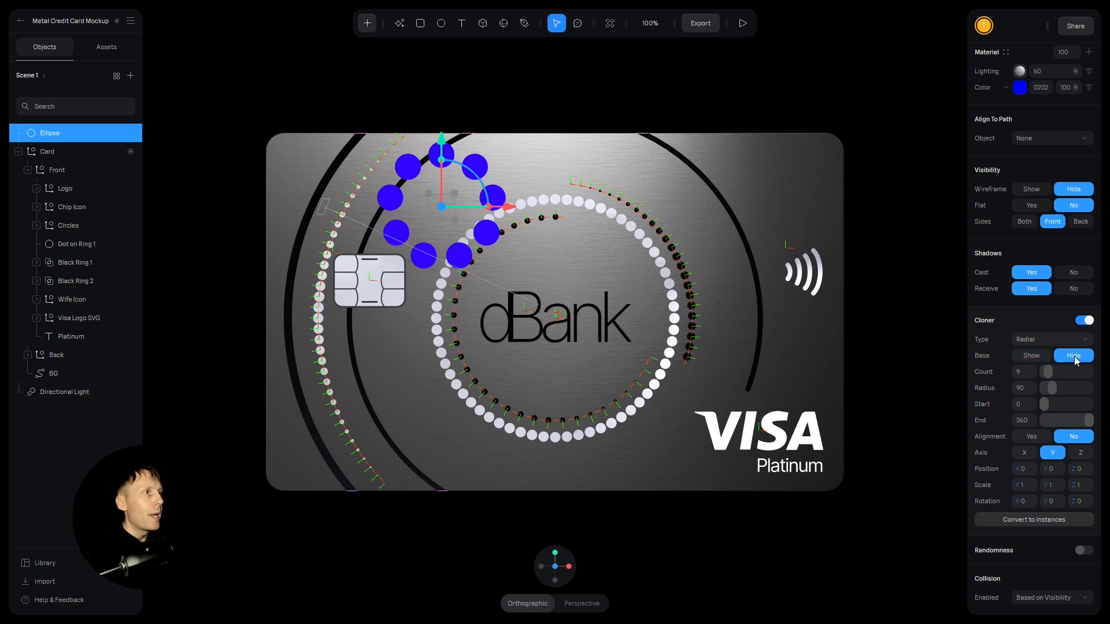
left_click_drag(1051, 387, 1052, 374)
Step: Apply the Silver material asset to the cloned ring of blue dots
scroll(1037, 296, "up", 3)
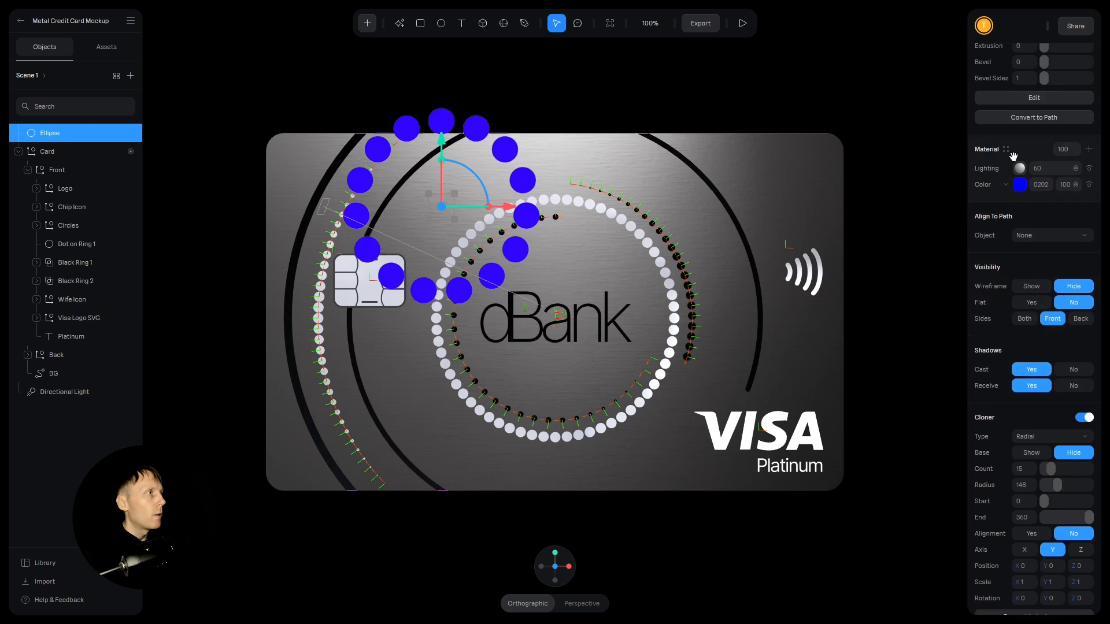
left_click(1007, 150)
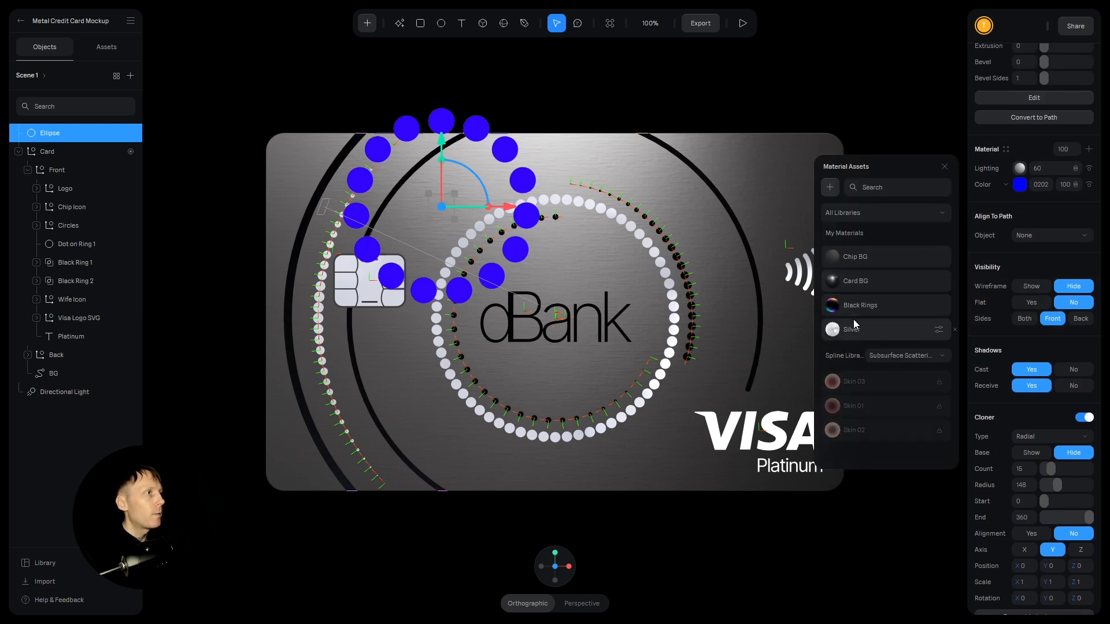
left_click(855, 325)
left_click(944, 167)
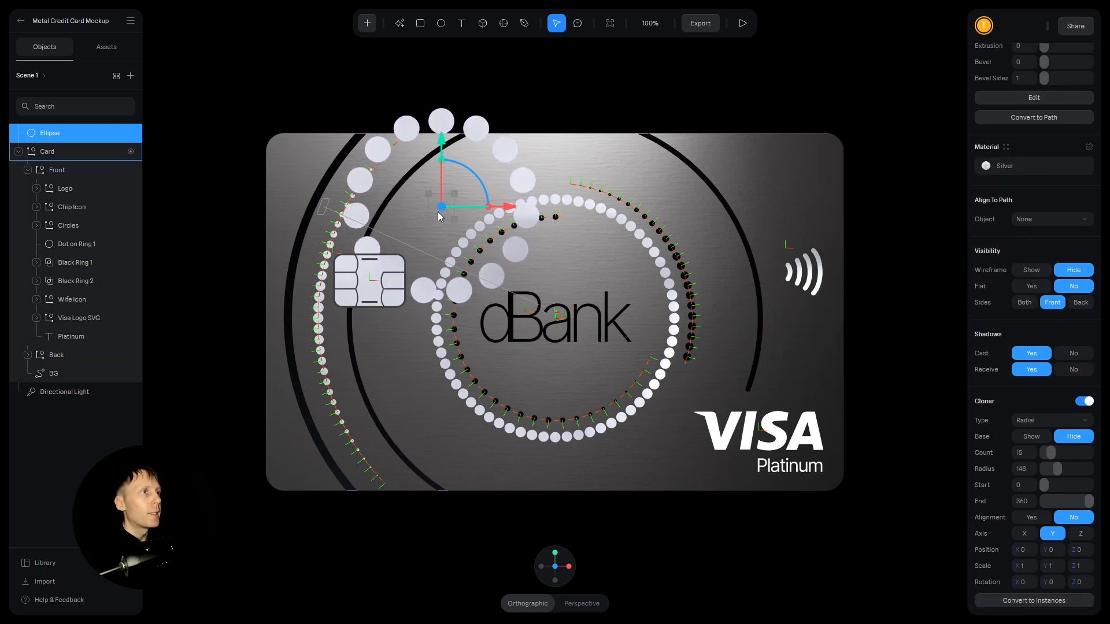
Step: Move the silver demo ring of dots across the card and back toward the chip, and delete it
left_click_drag(451, 194, 642, 194)
left_click_drag(639, 140, 638, 191)
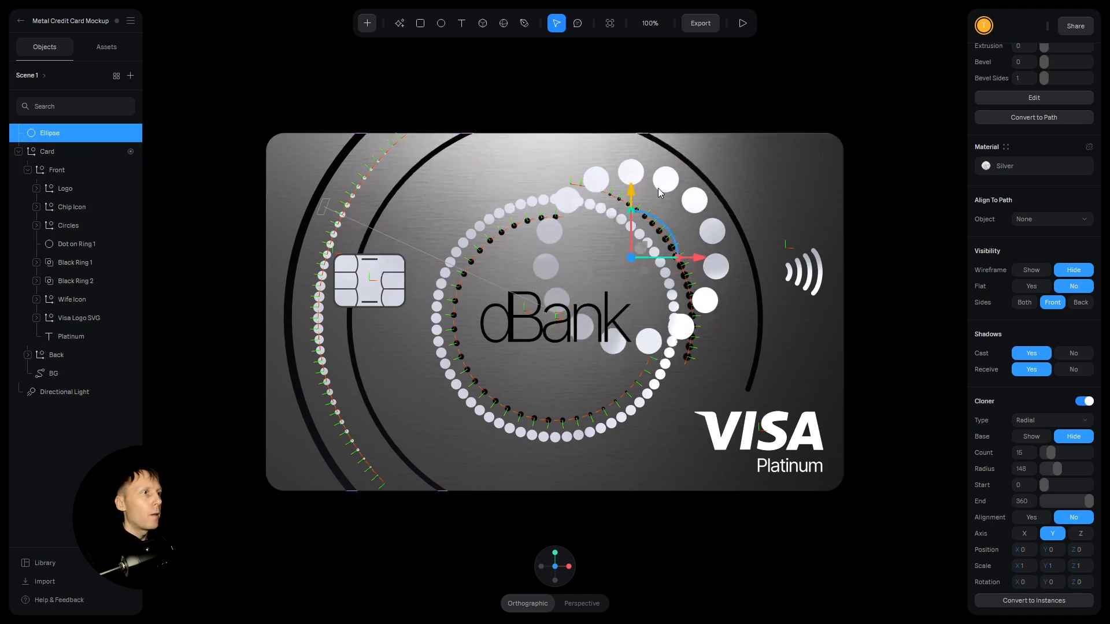
left_click_drag(716, 265, 507, 267)
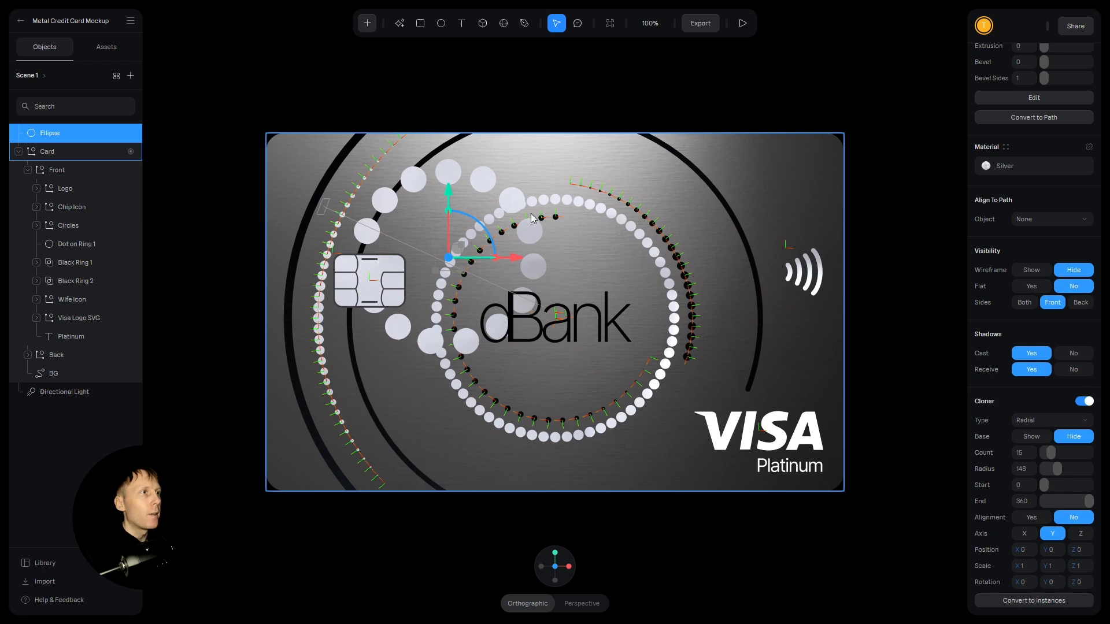
key("Delete")
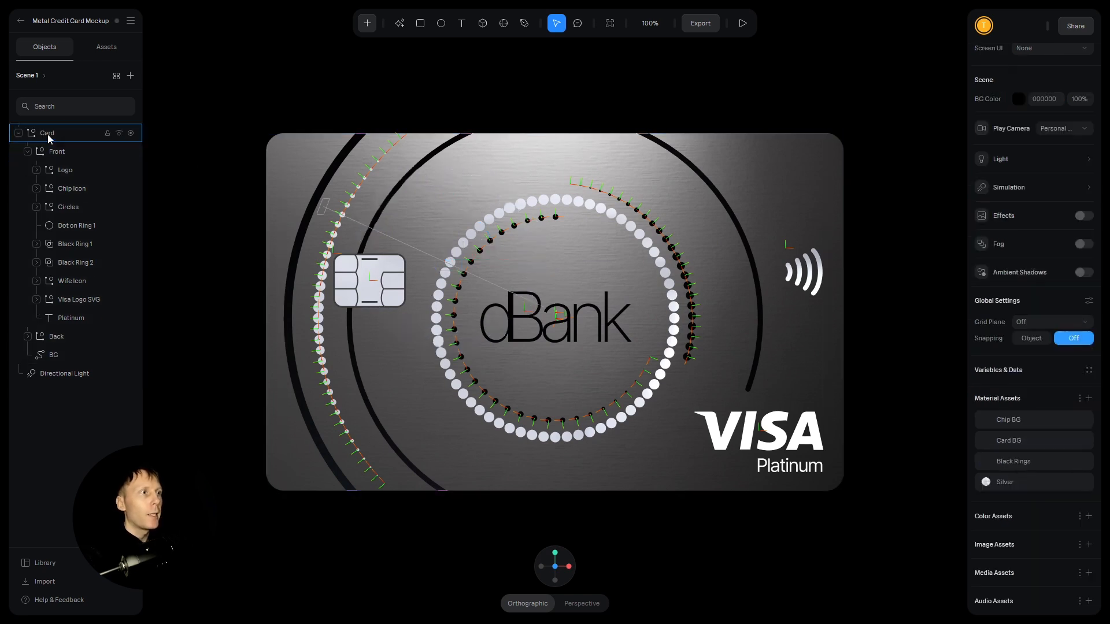
Step: Expand the Circles group and examine the shape and cloner settings of the center silver circle
left_click(40, 208)
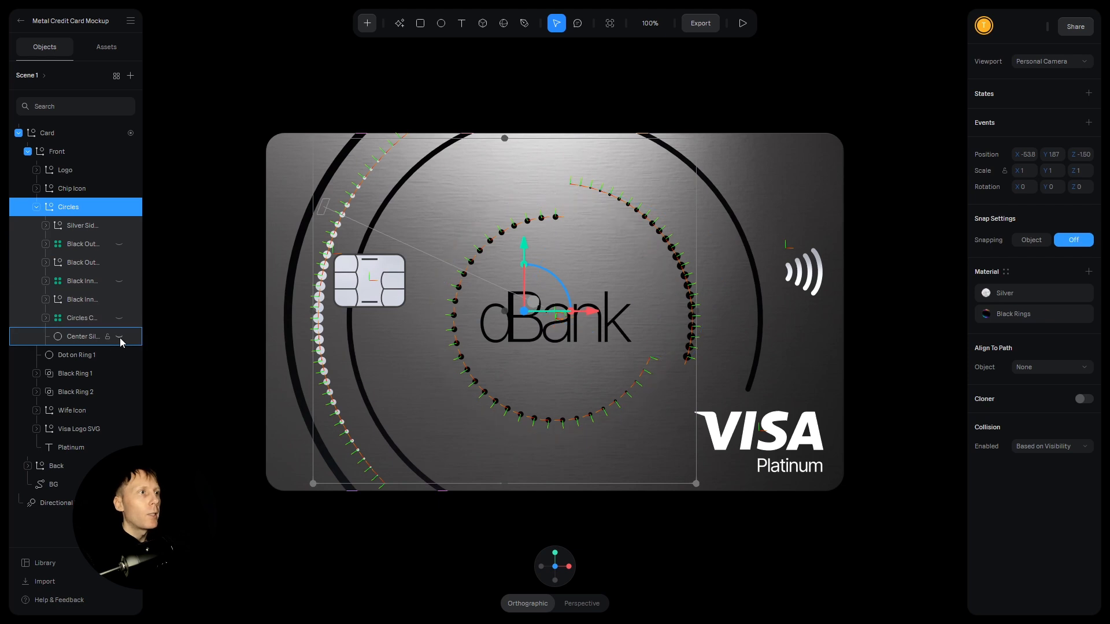
left_click(79, 341)
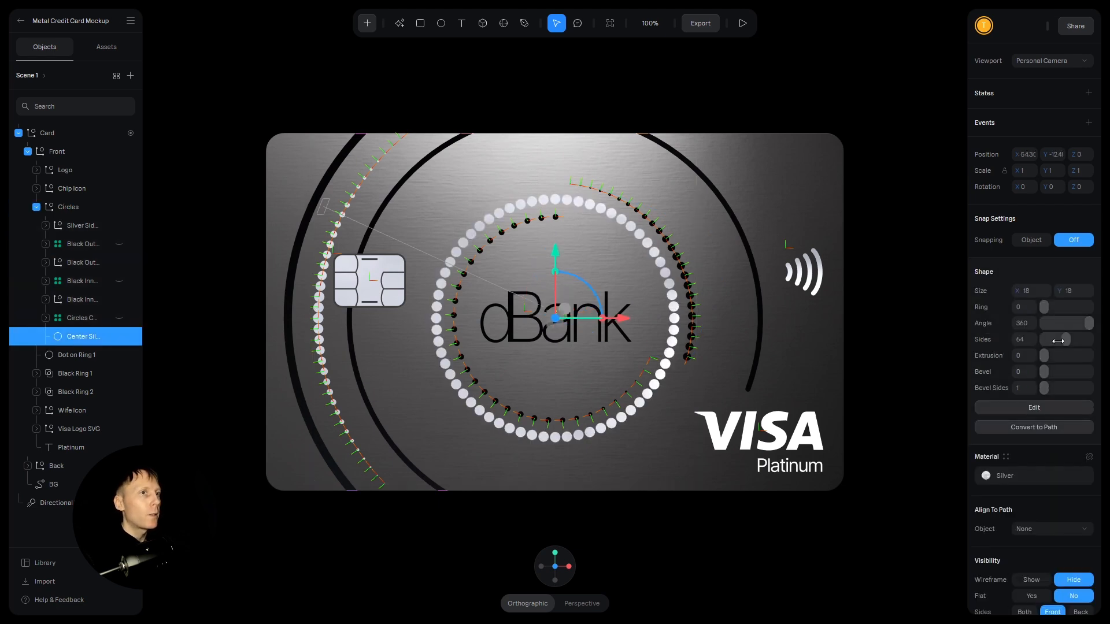
scroll(1056, 338, "down", 7)
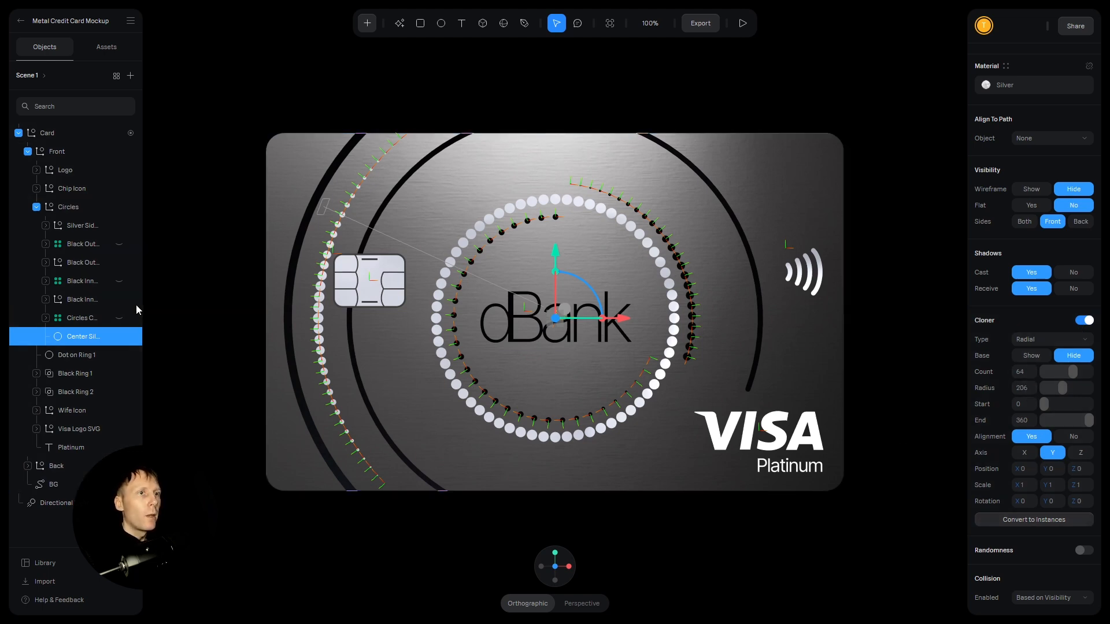
Step: Hide and show the black inner, black outer and silver side circle groups in turn to identify each one
left_click(81, 301)
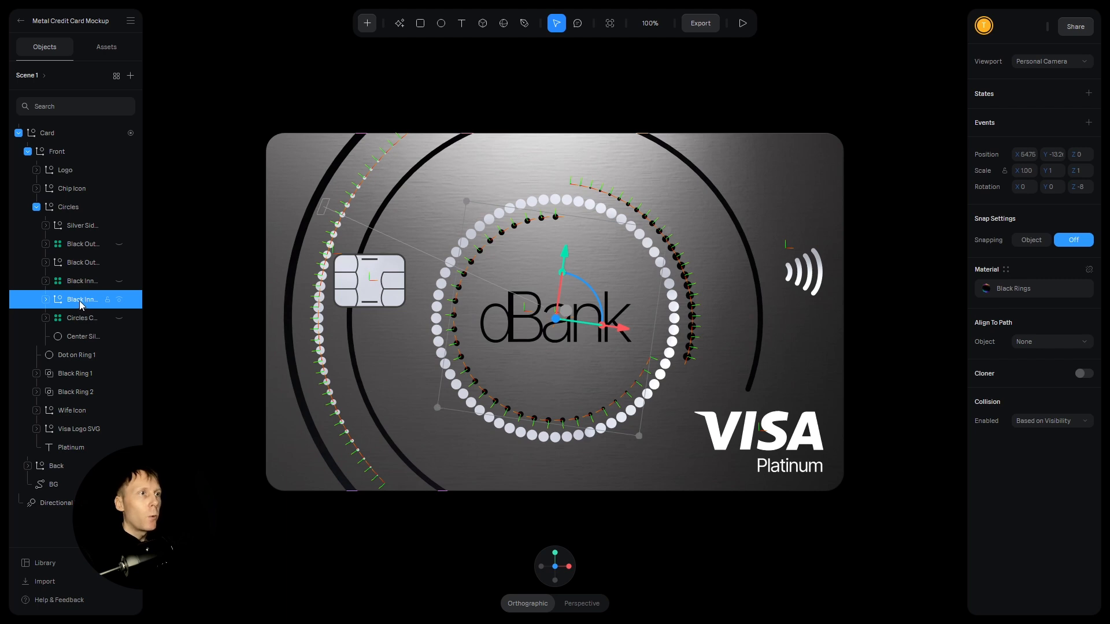
left_click(119, 300)
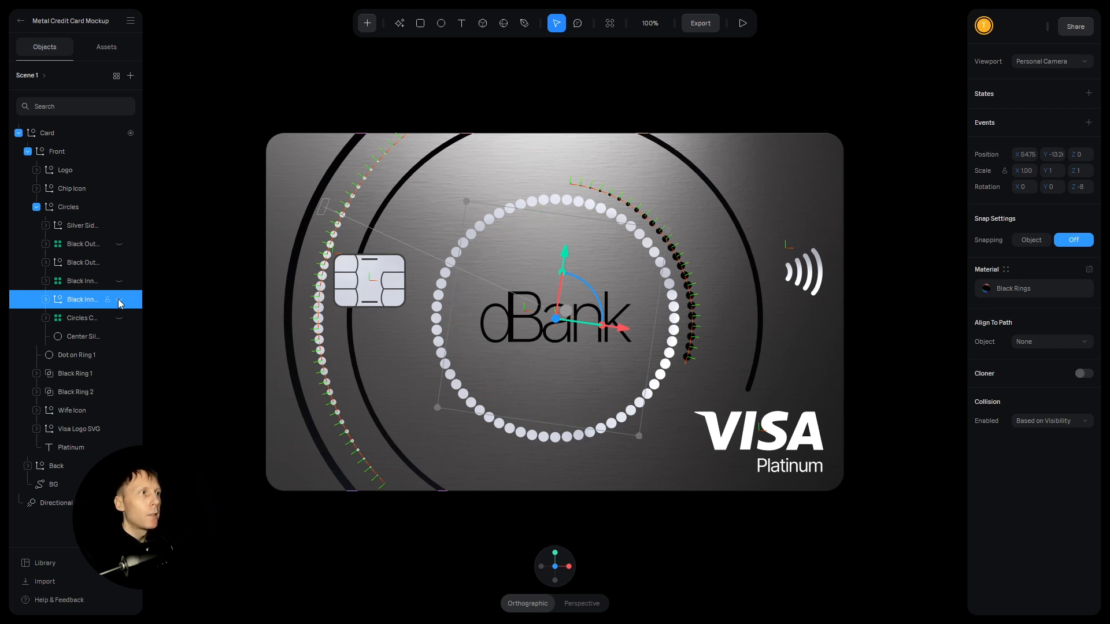
left_click(118, 300)
left_click(119, 262)
left_click(119, 262)
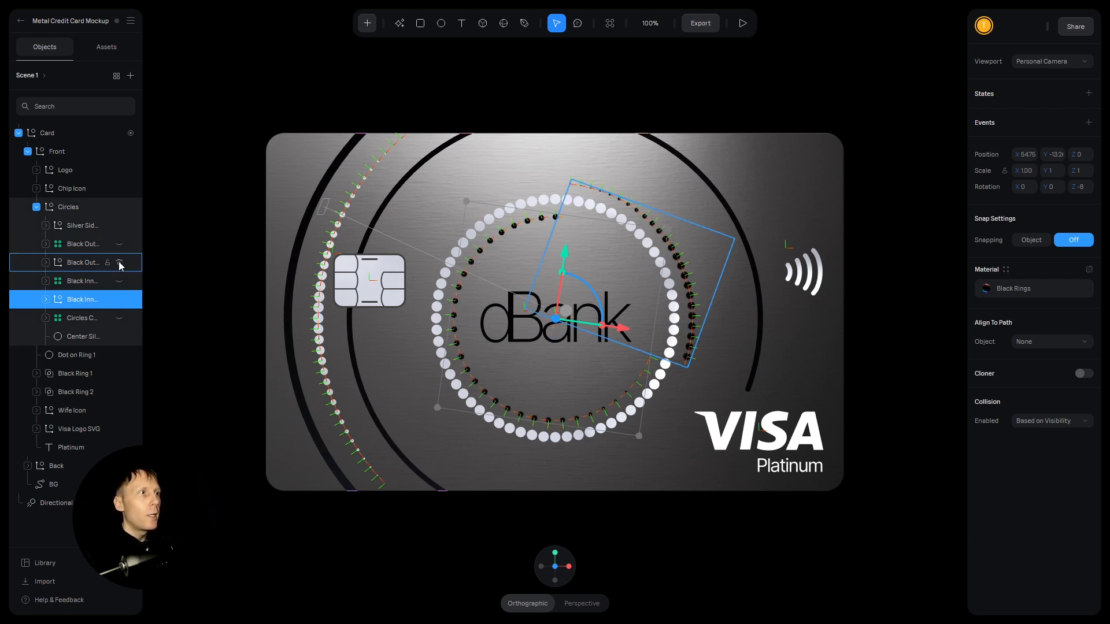
left_click(122, 227)
left_click(122, 225)
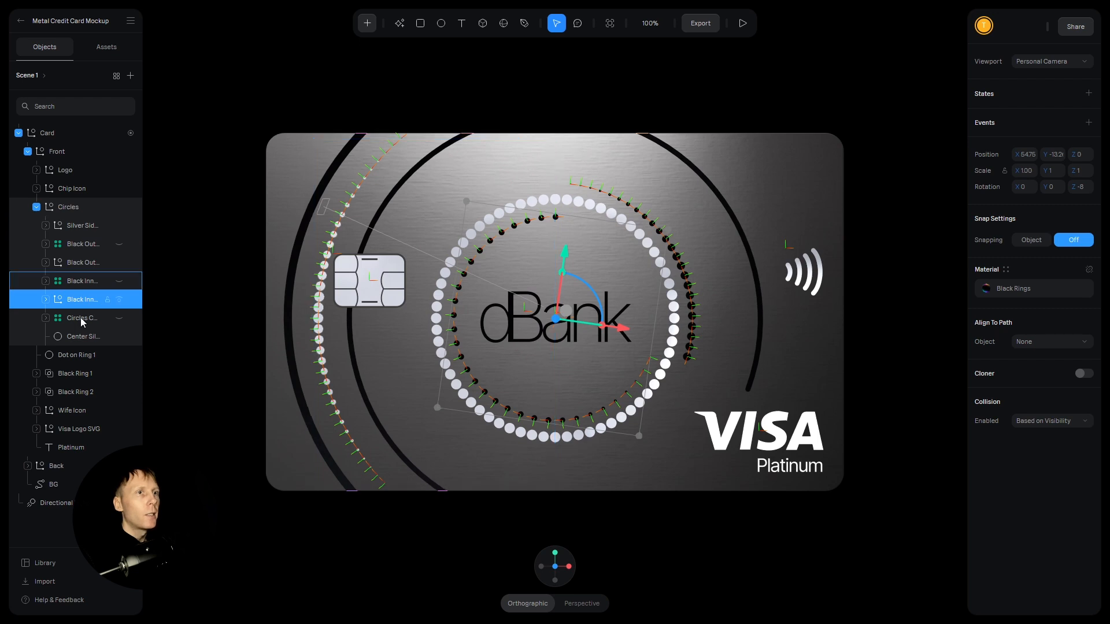
Step: Duplicate the center silver circle and move the copy horizontally toward the chip so that the two dotted rings overlap
left_click(79, 338)
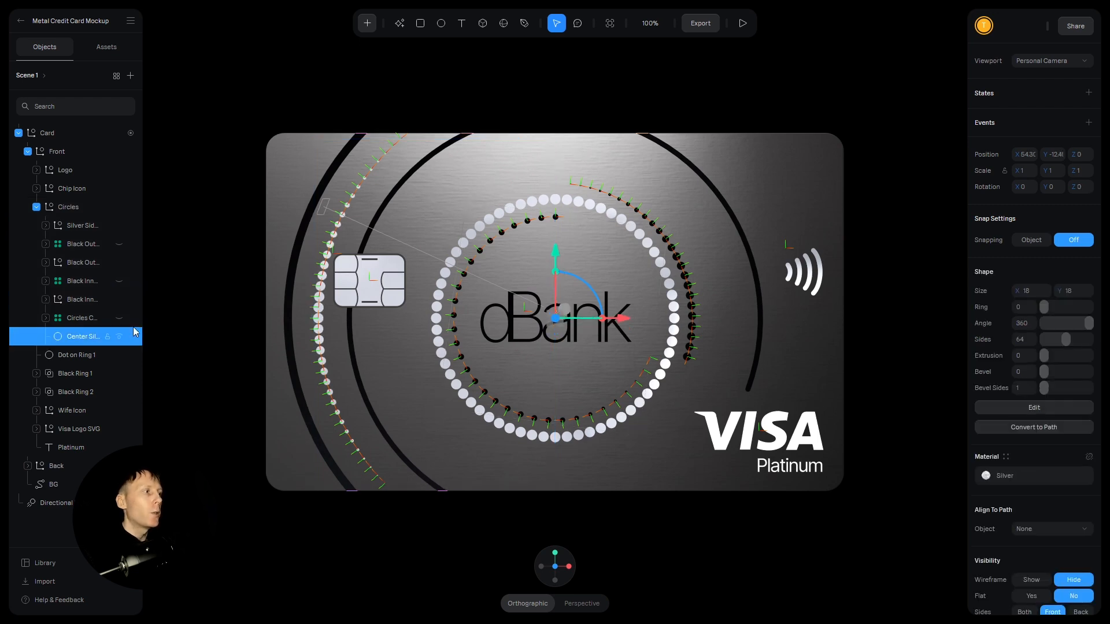
scroll(1069, 372, "down", 1)
scroll(1068, 373, "down", 6)
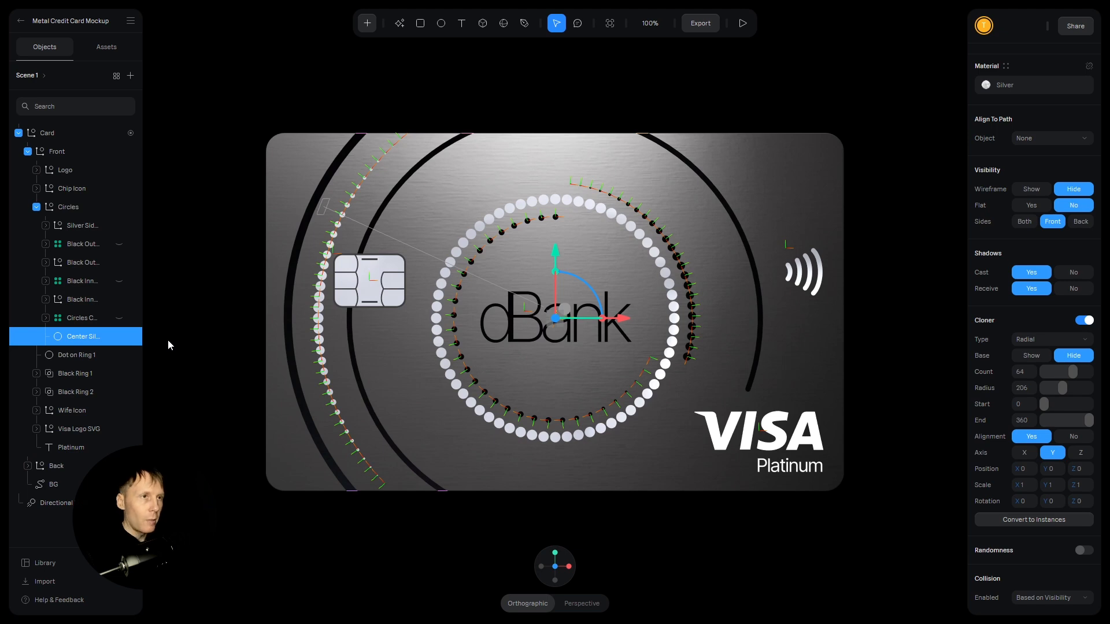
key("ctrl+d")
left_click_drag(619, 318, 553, 318)
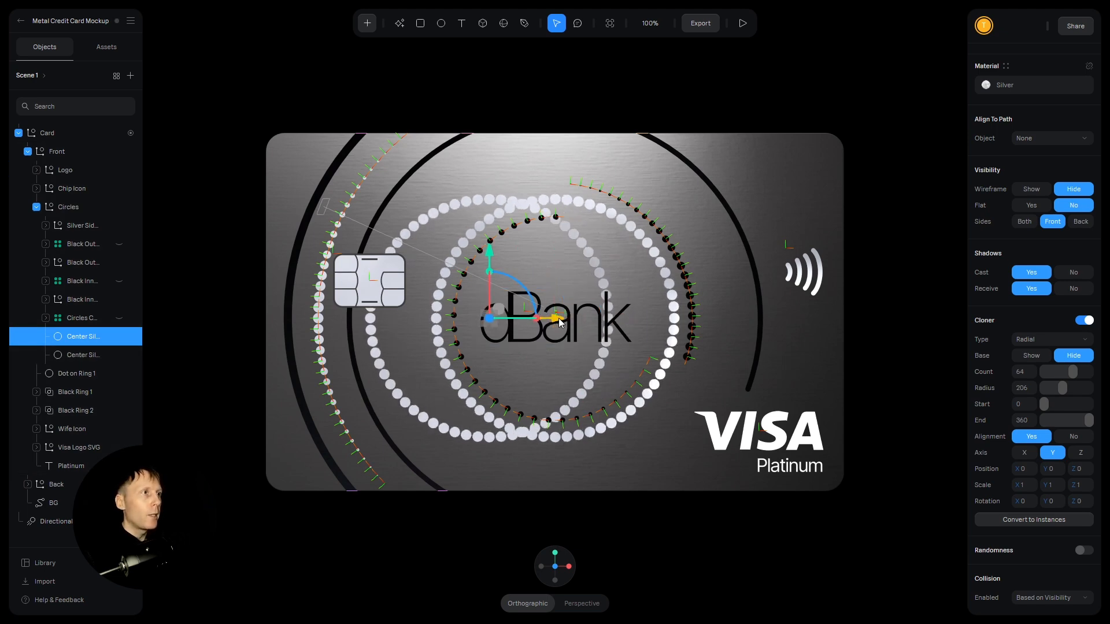
Step: Convert the copied ring's clones to instances, collapse its base component and select the group holding the instances
left_click(1022, 519)
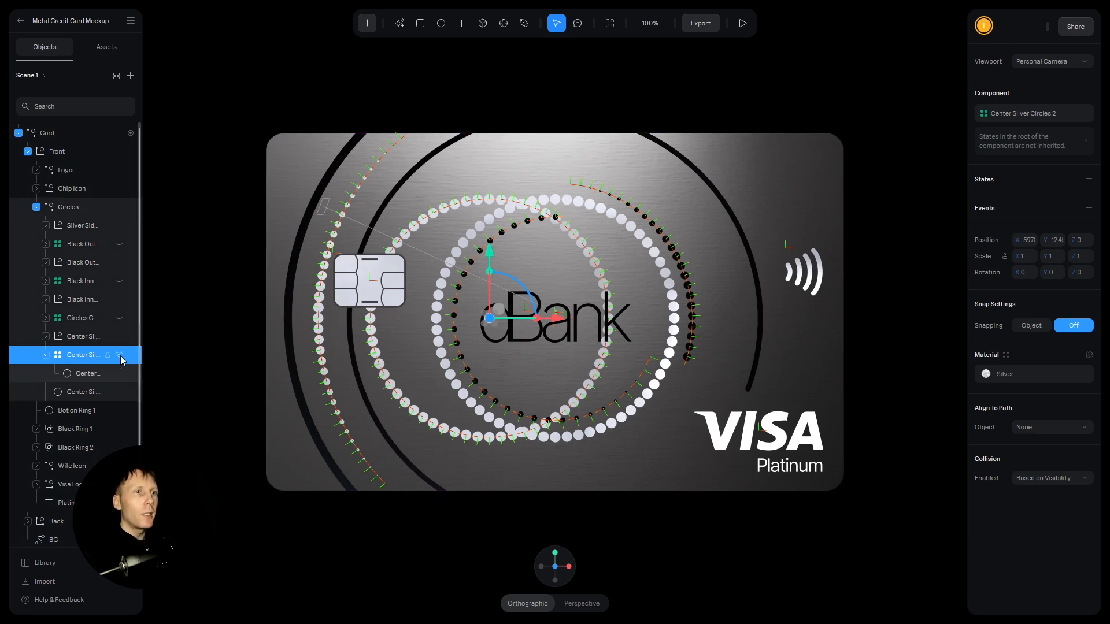
left_click(46, 355)
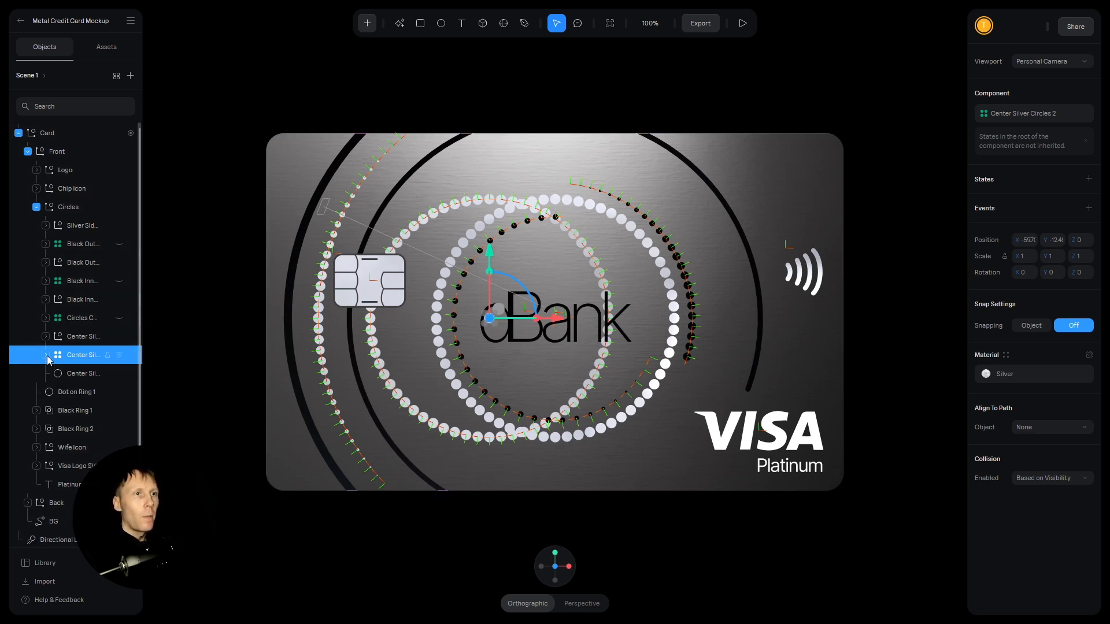
left_click(74, 337)
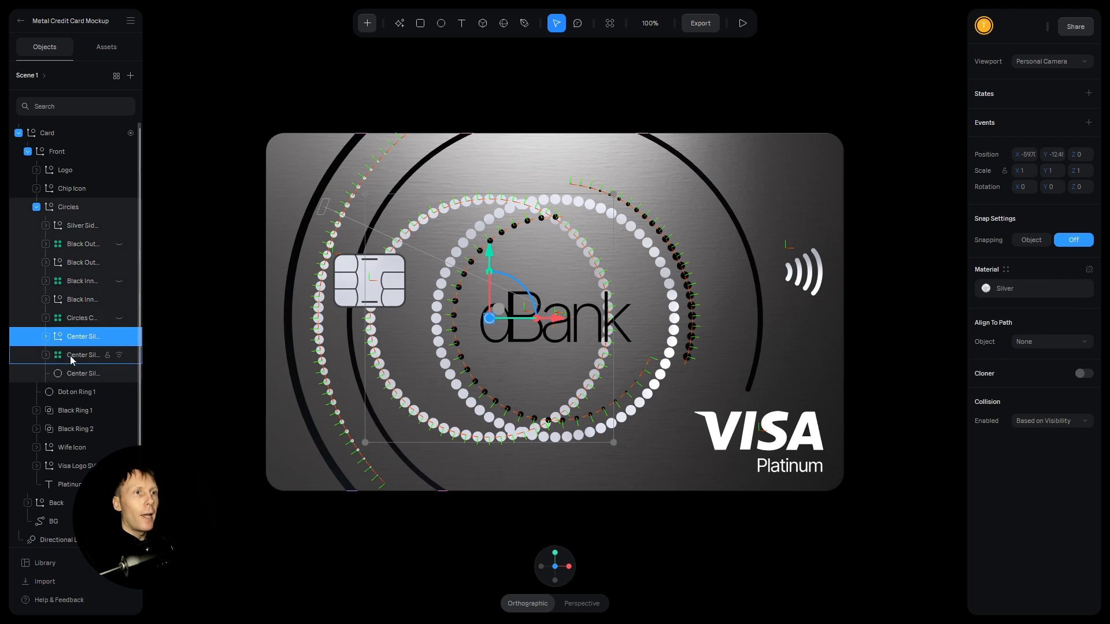
Step: Hide and show the Center Silver Circles 2 Clones group to identify which dots on the card belong to it
left_click(70, 356)
left_click(117, 341)
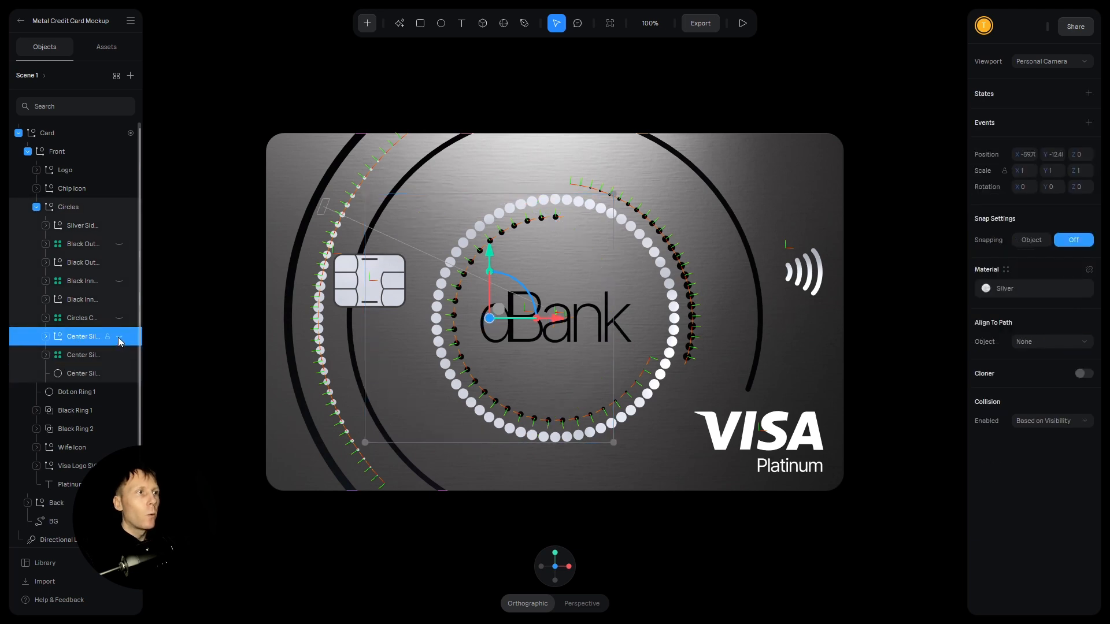
left_click(46, 337)
left_click(46, 337)
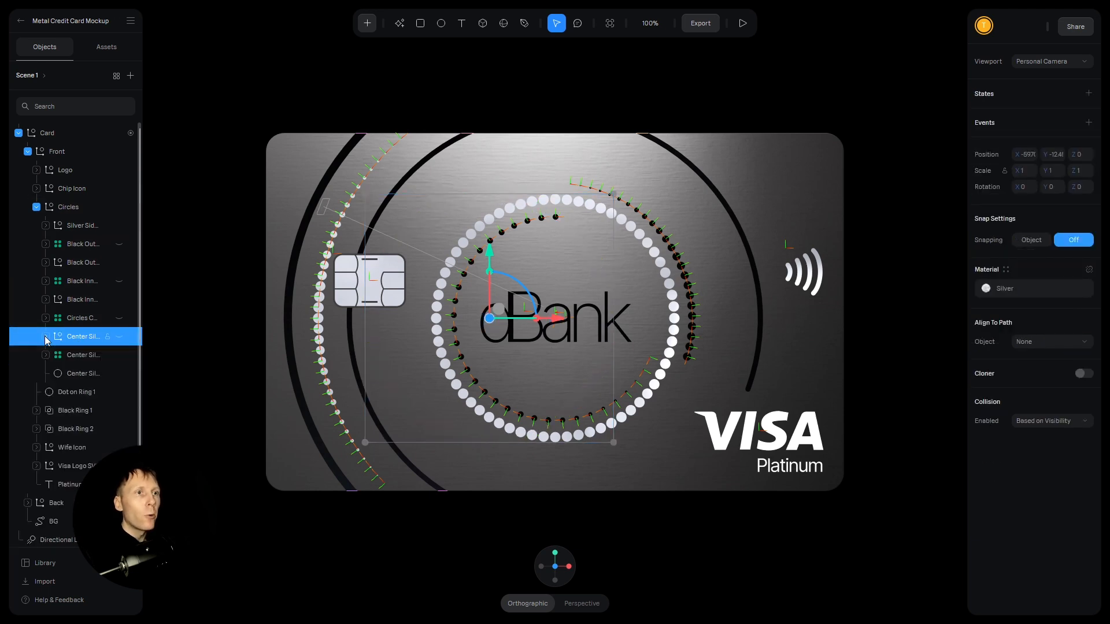
left_click(46, 337)
left_click(45, 337)
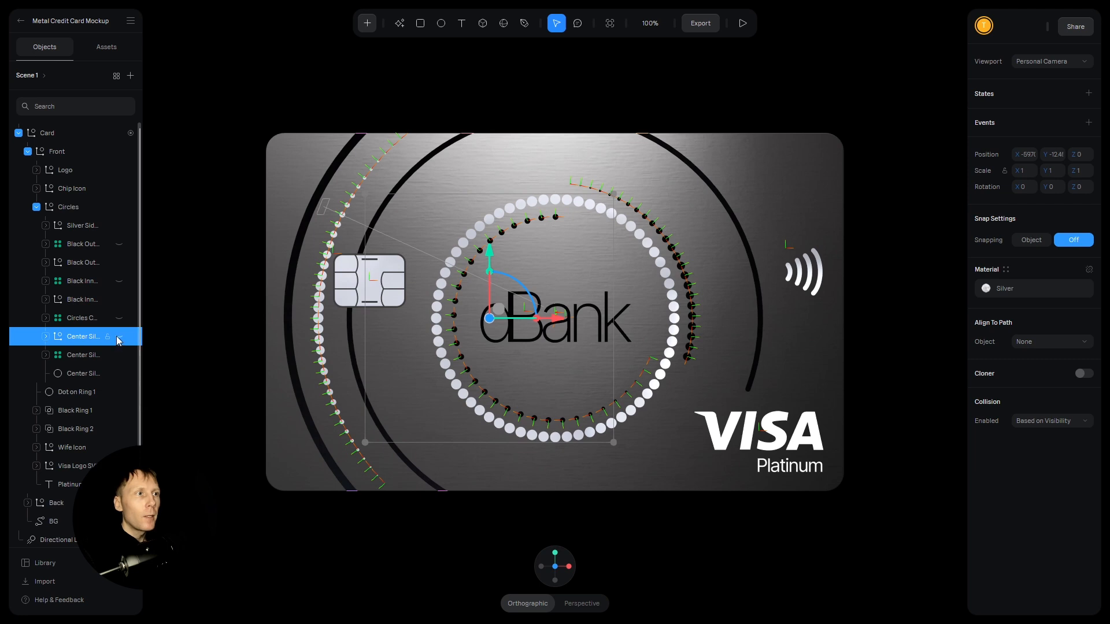
Step: Apply the Skin 03 material from the Spline library to the Center Silver Circles 2 Clones group
left_click(1007, 270)
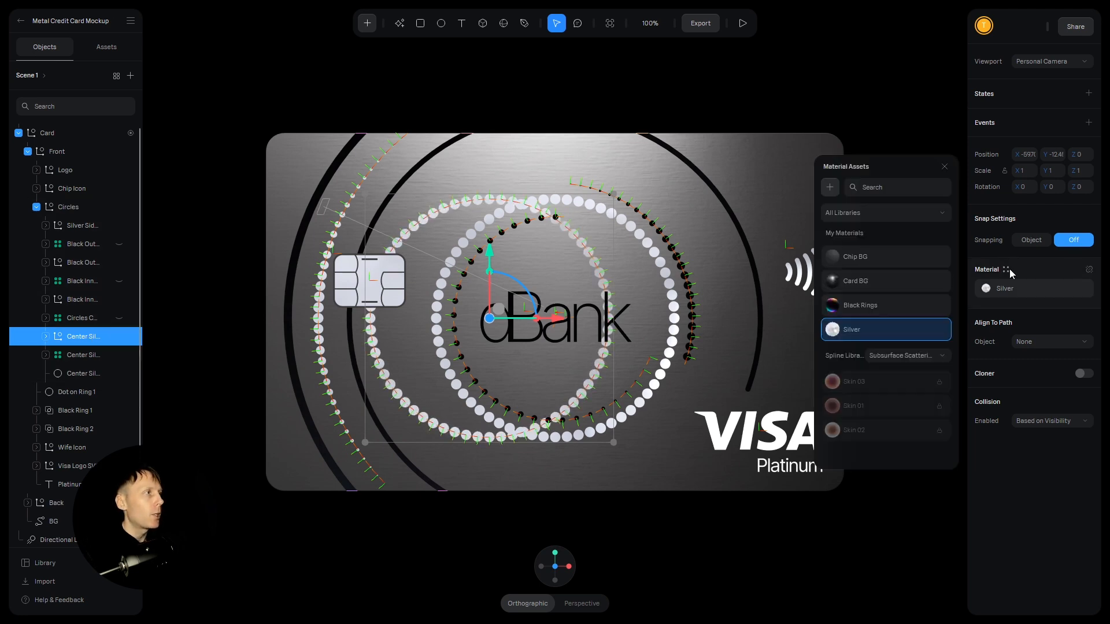
left_click(851, 380)
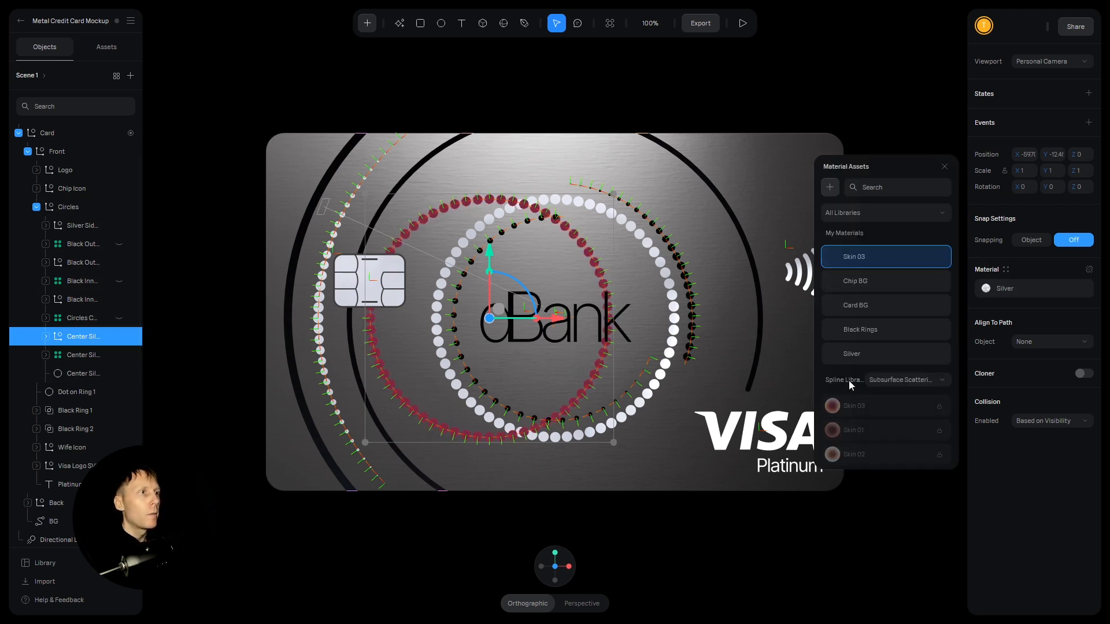
left_click(944, 166)
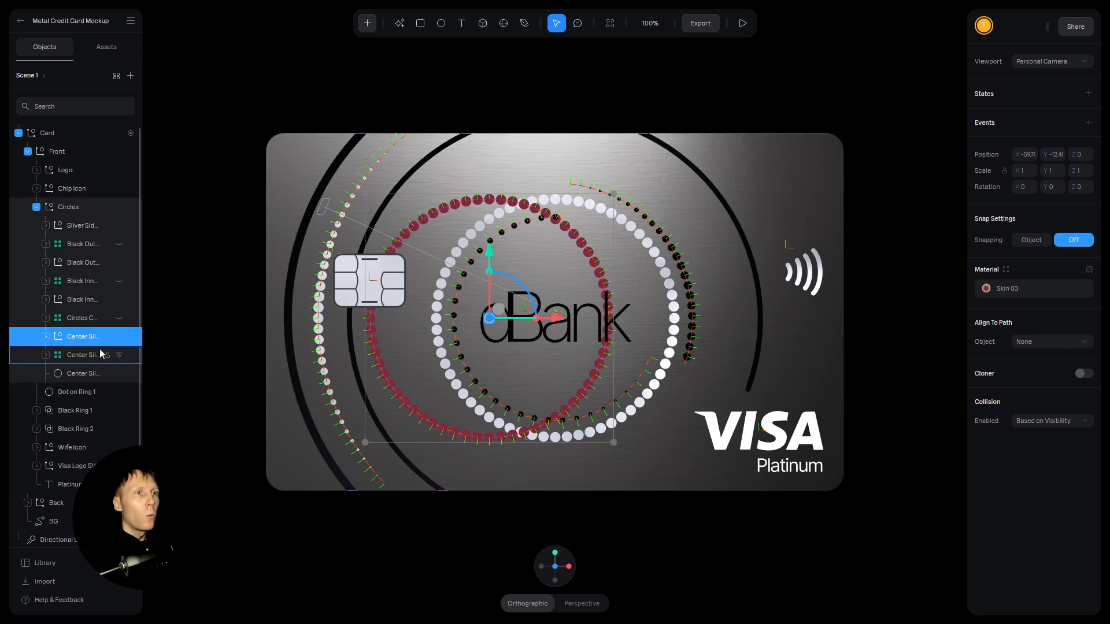
Step: Hide and show the recolored Center Silver Circles 2 Clones group and examine the individual clones inside it
left_click(118, 337)
left_click(119, 337)
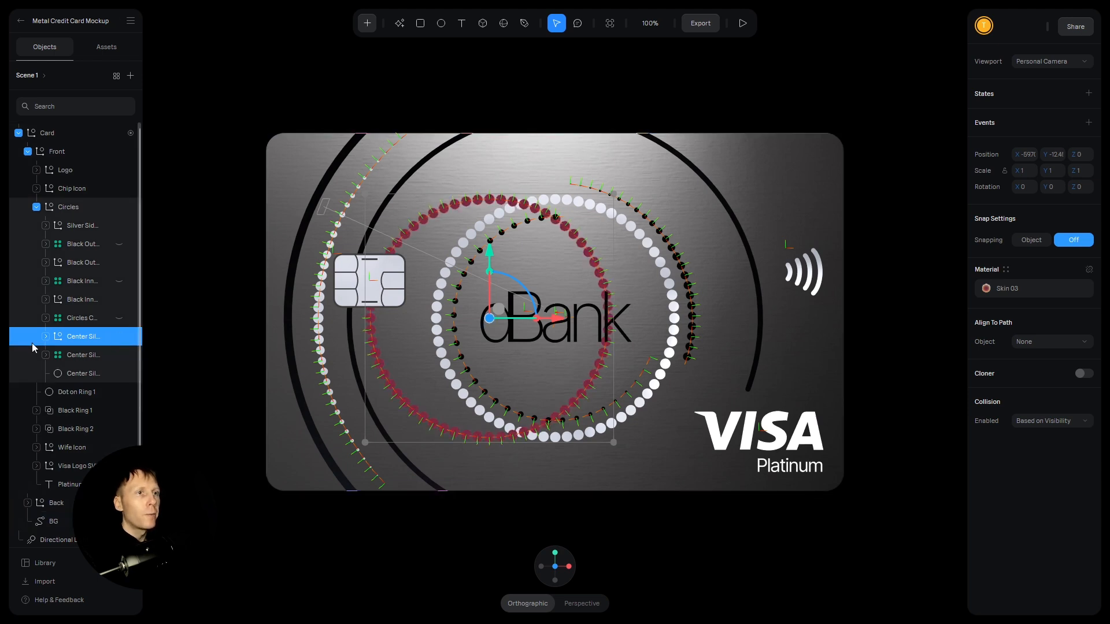
left_click(45, 336)
scroll(99, 327, "down", 1)
scroll(85, 303, "down", 7)
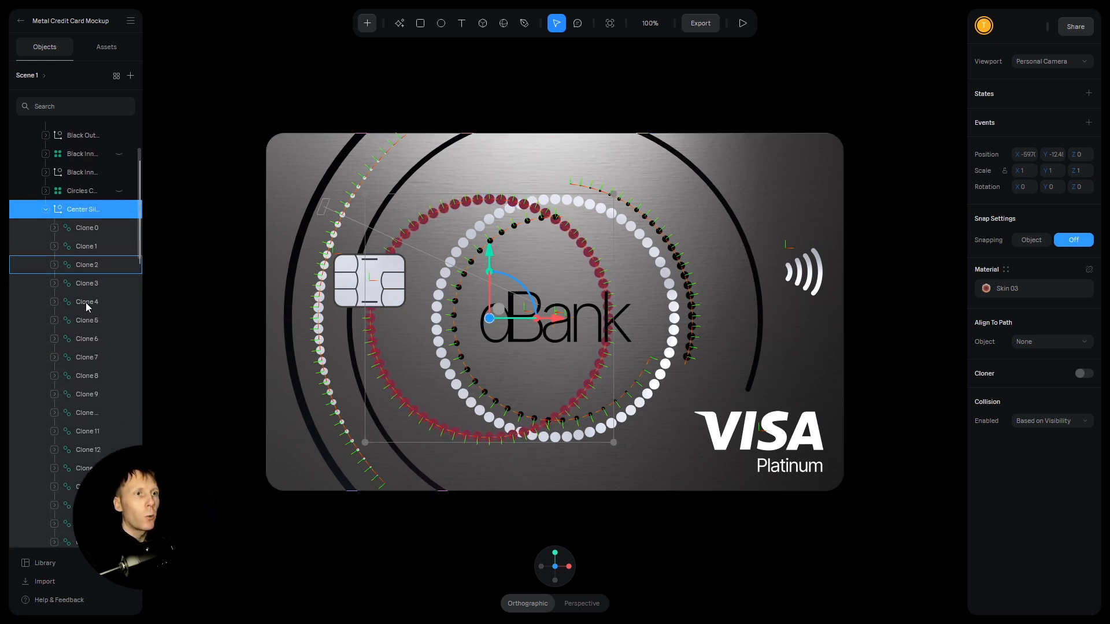
scroll(89, 307, "up", 6)
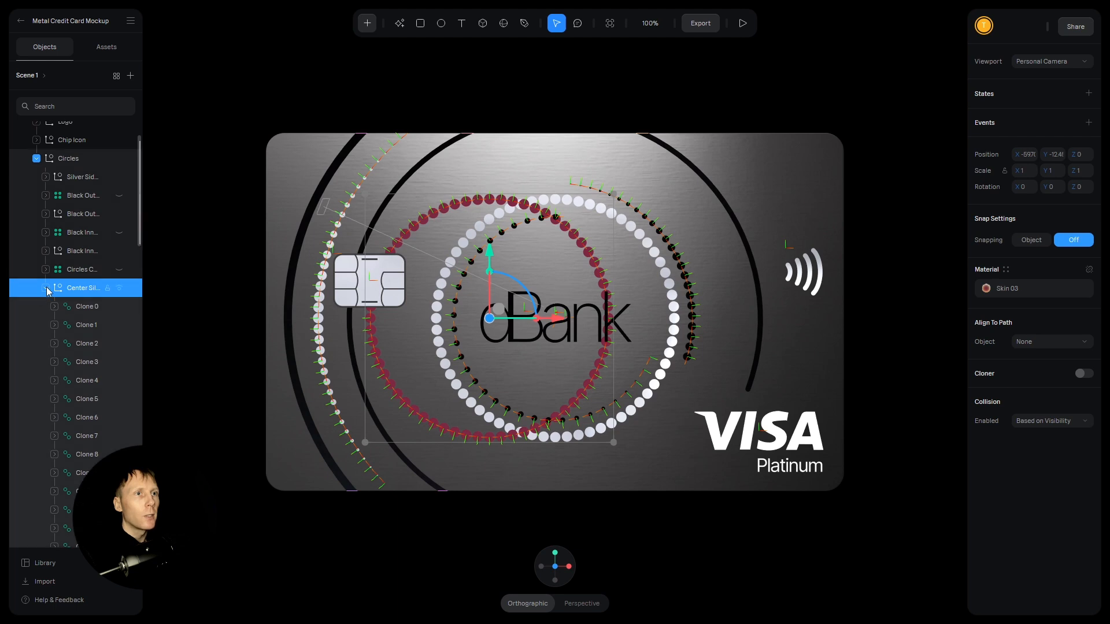
left_click(45, 287)
Step: Check the visibility of the Center Silver Circles 2 component and compare its properties with those of its clones group
left_click(86, 337)
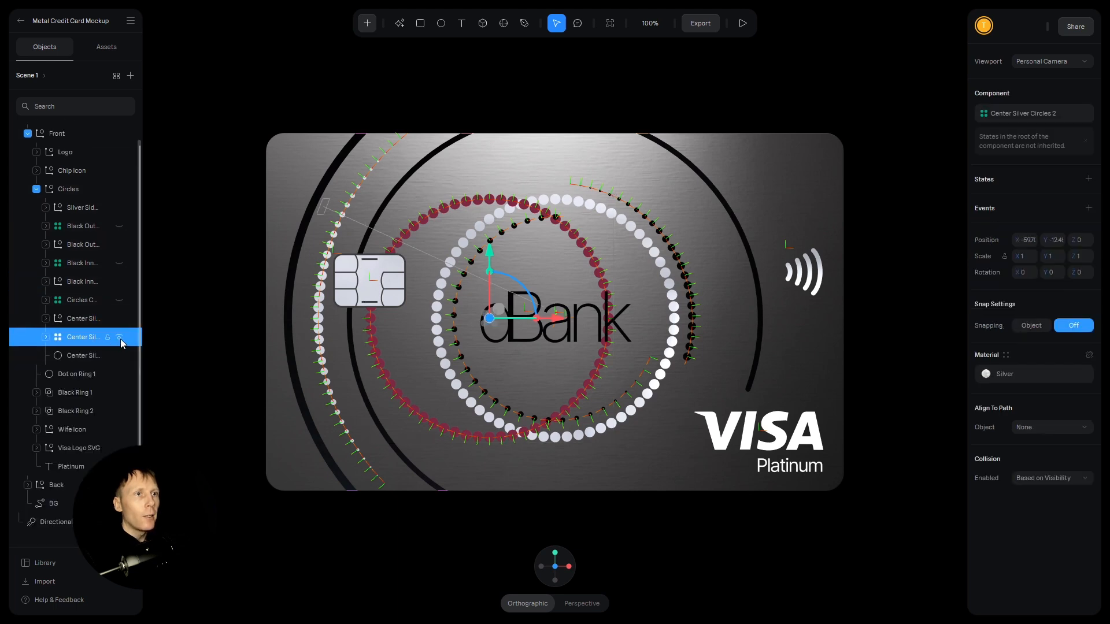
left_click(119, 338)
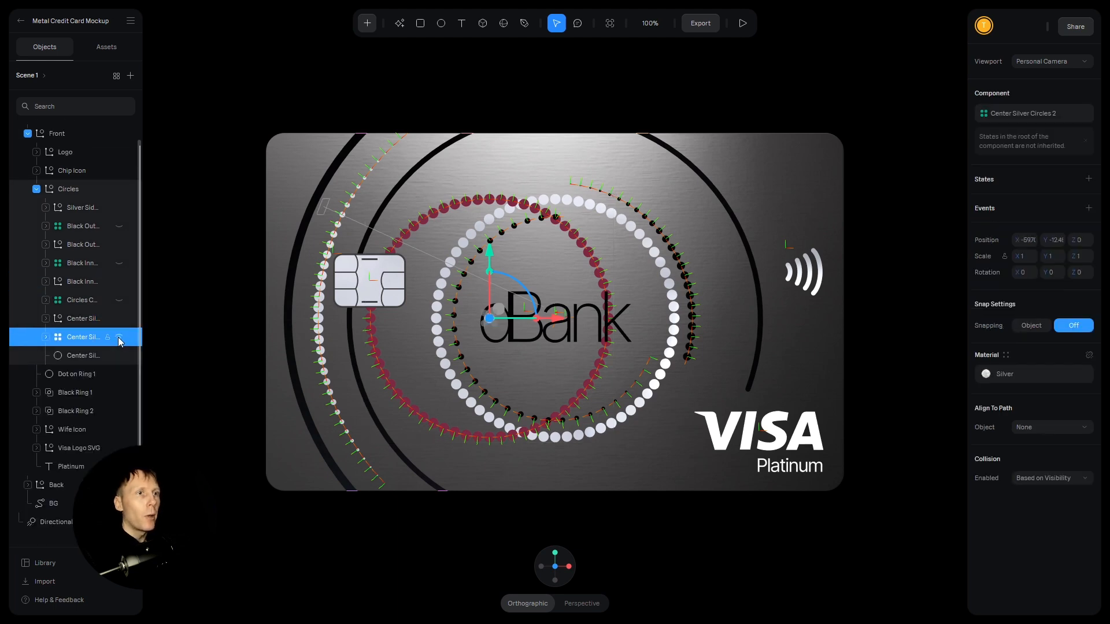
left_click(80, 321)
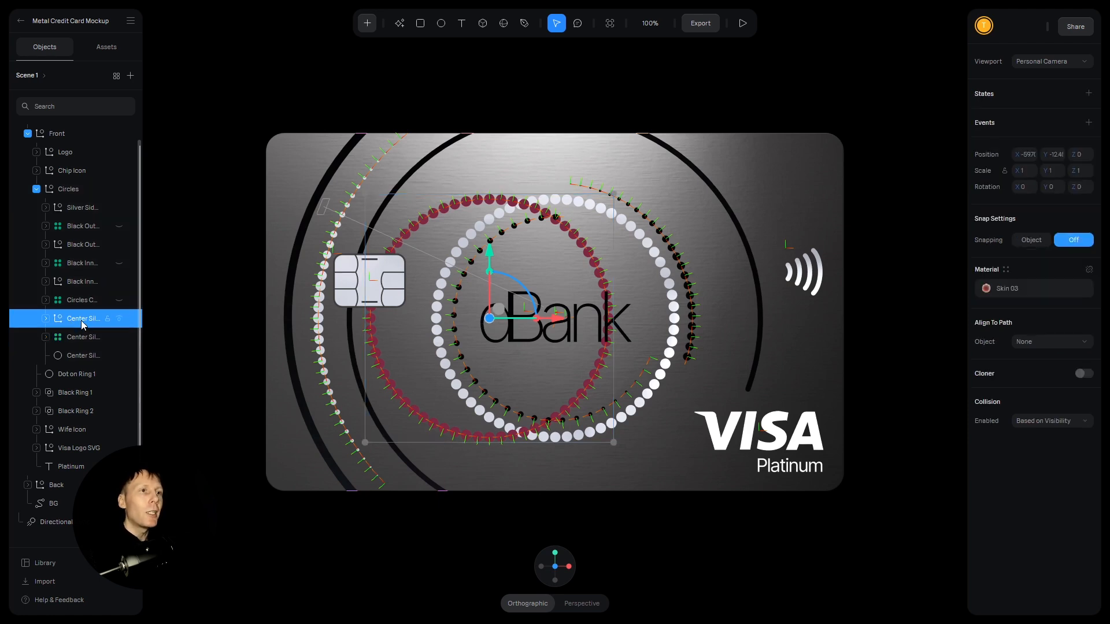
Step: Rename the Center Silver Circles 2 component as asdasdas and its clones group as asdasdasd
left_click(73, 340)
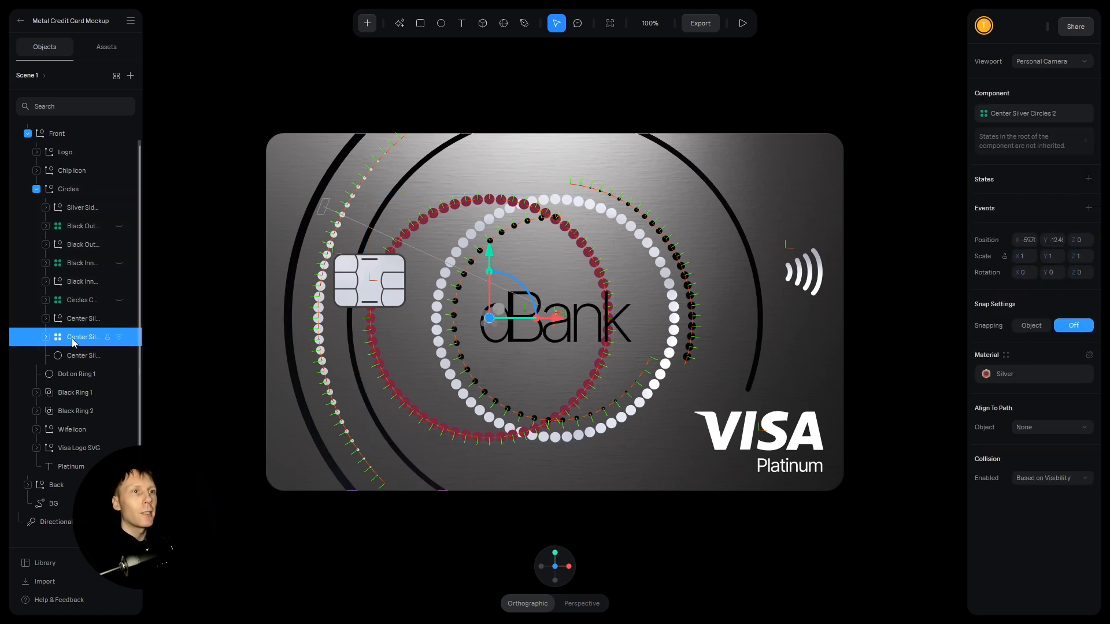
double_click(75, 339)
type("a")
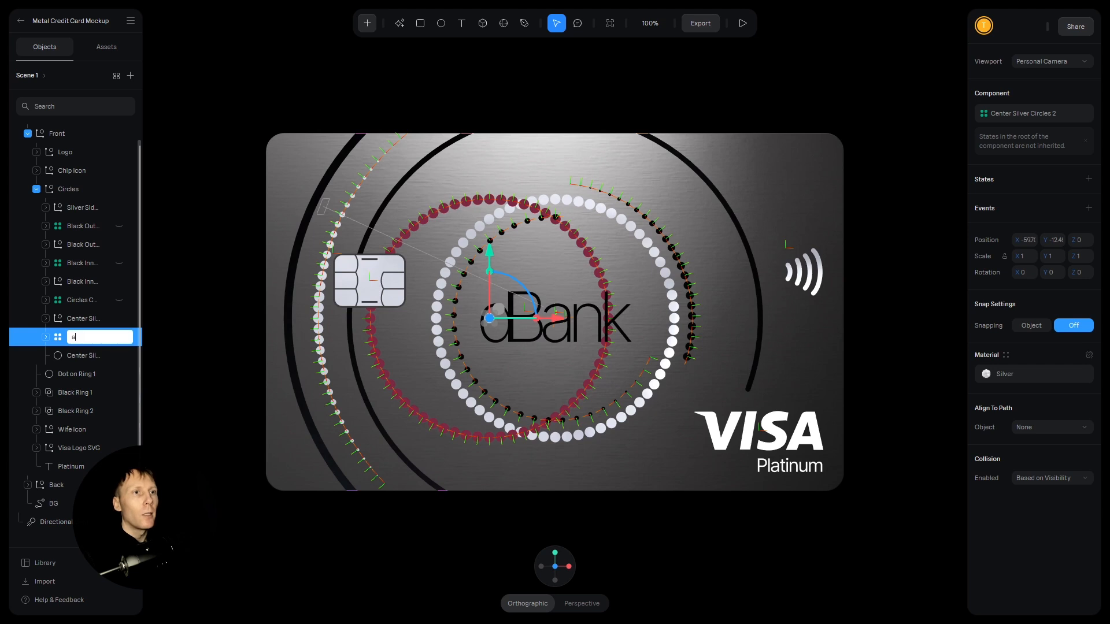
type("sdasdas")
key("Return")
double_click(89, 318)
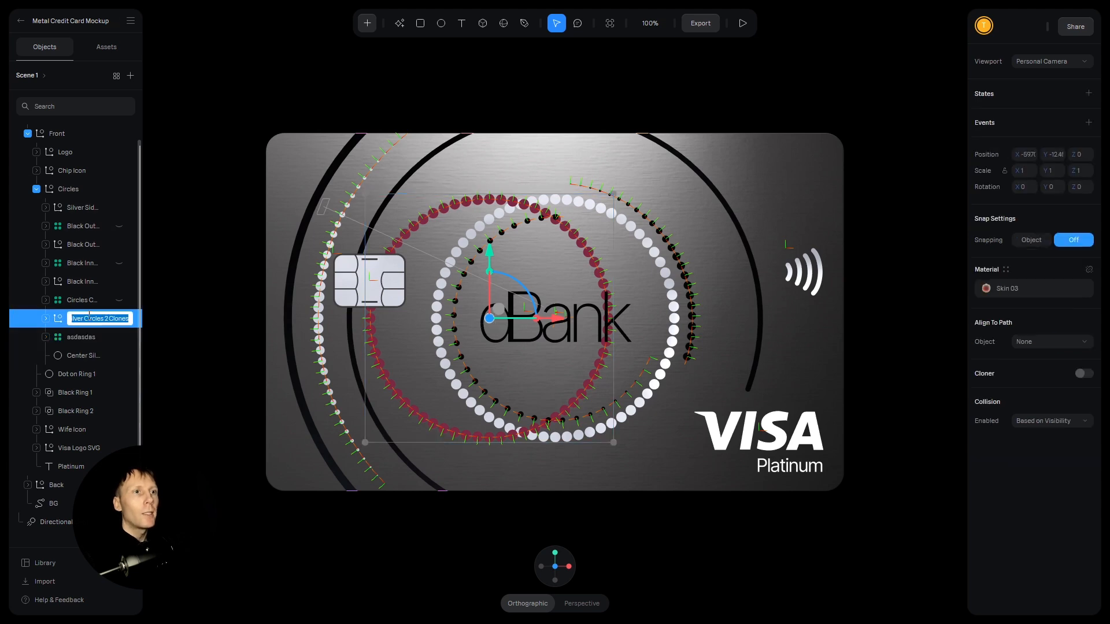
type("asdasdasd")
key("Return")
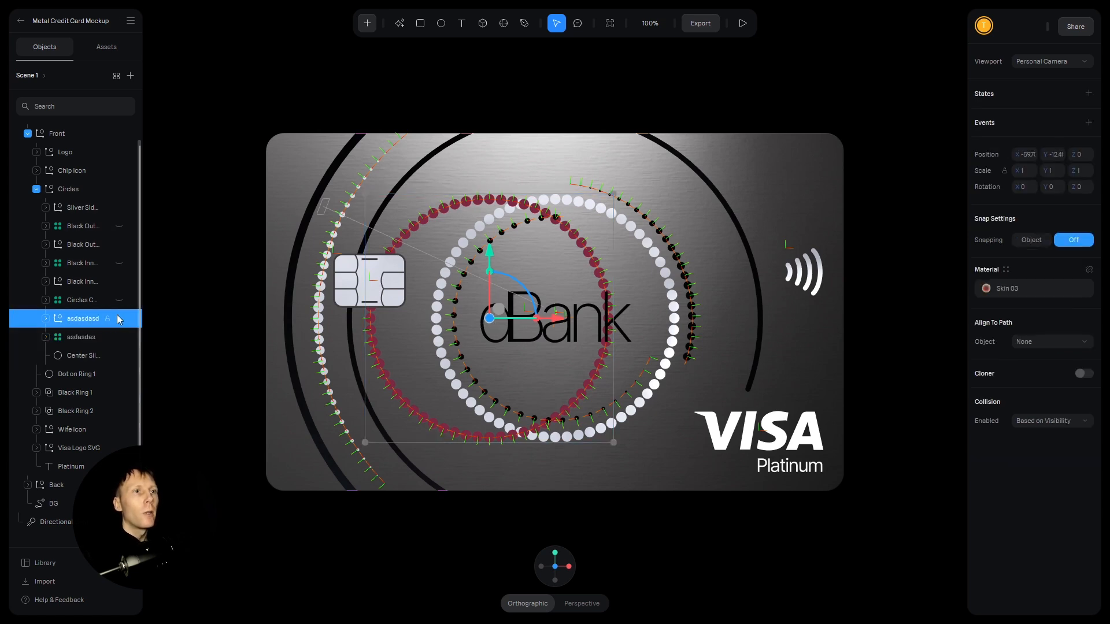
Step: Delete the asdasdasd clones group together with the asdasdas component
left_click(47, 319)
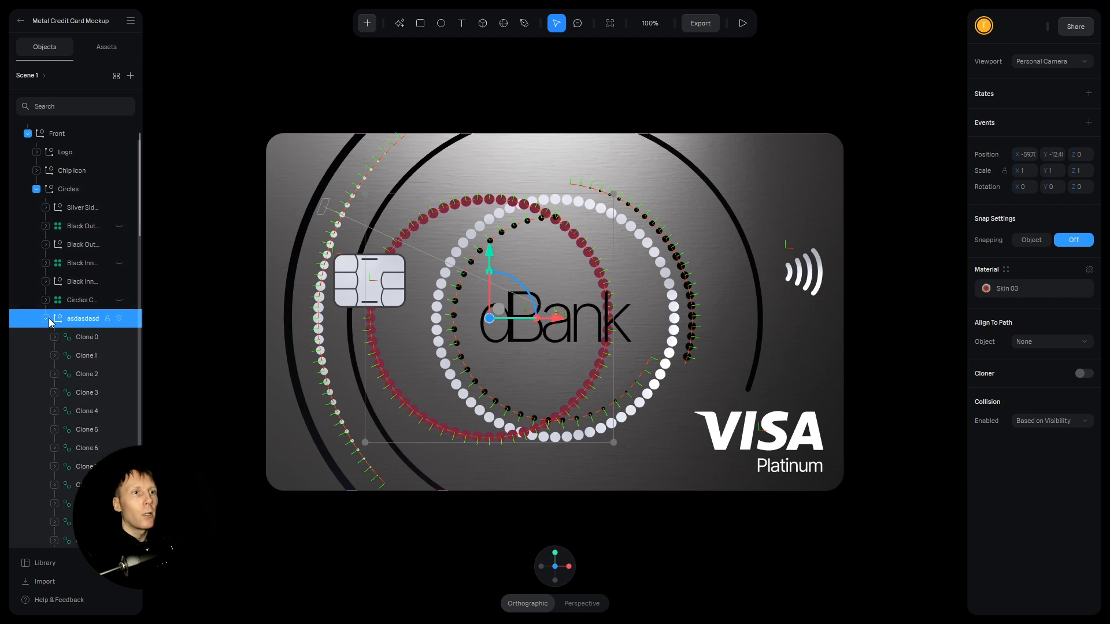
left_click(47, 318)
left_click(77, 338, "shift")
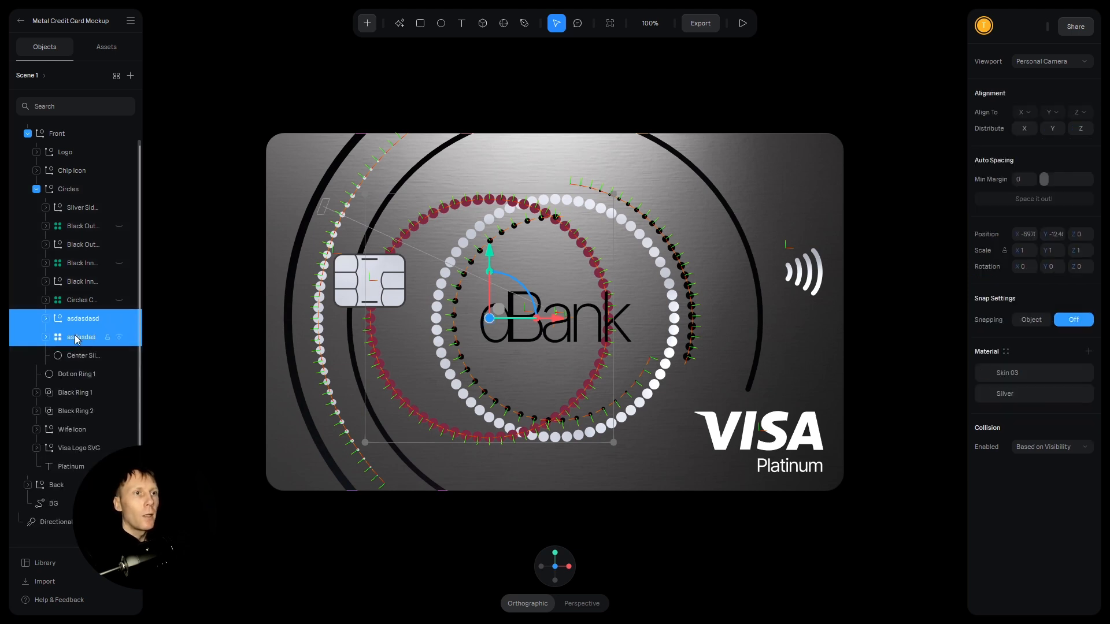
key("Delete")
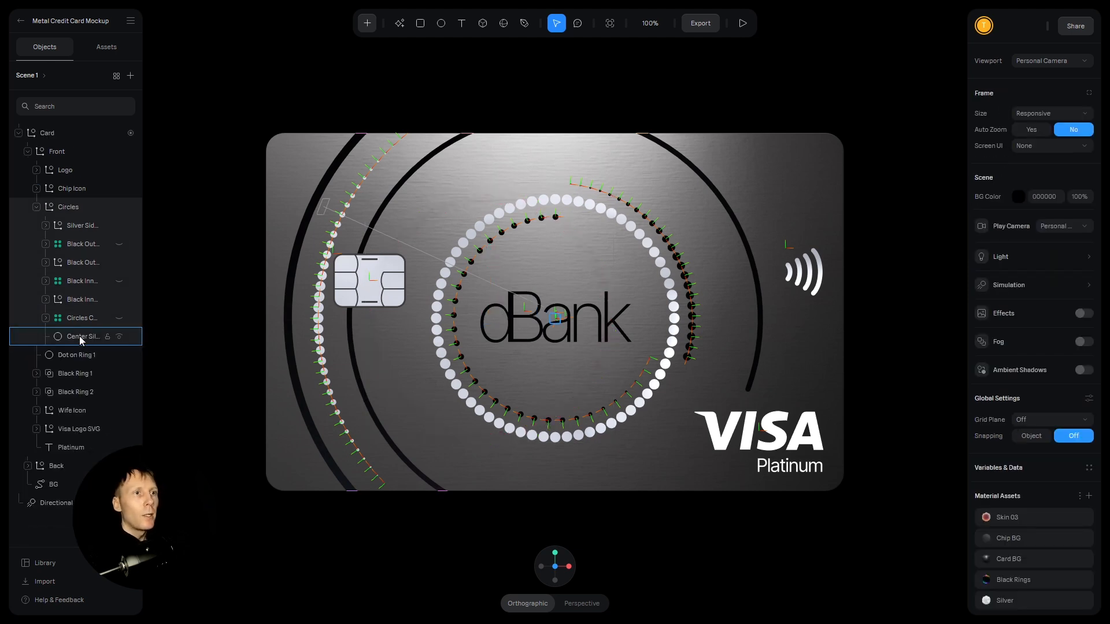
Step: Examine the center silver circle, the Black Inner Circles component, and the circle inside Clone 0 of the black outer clones group
left_click(79, 336)
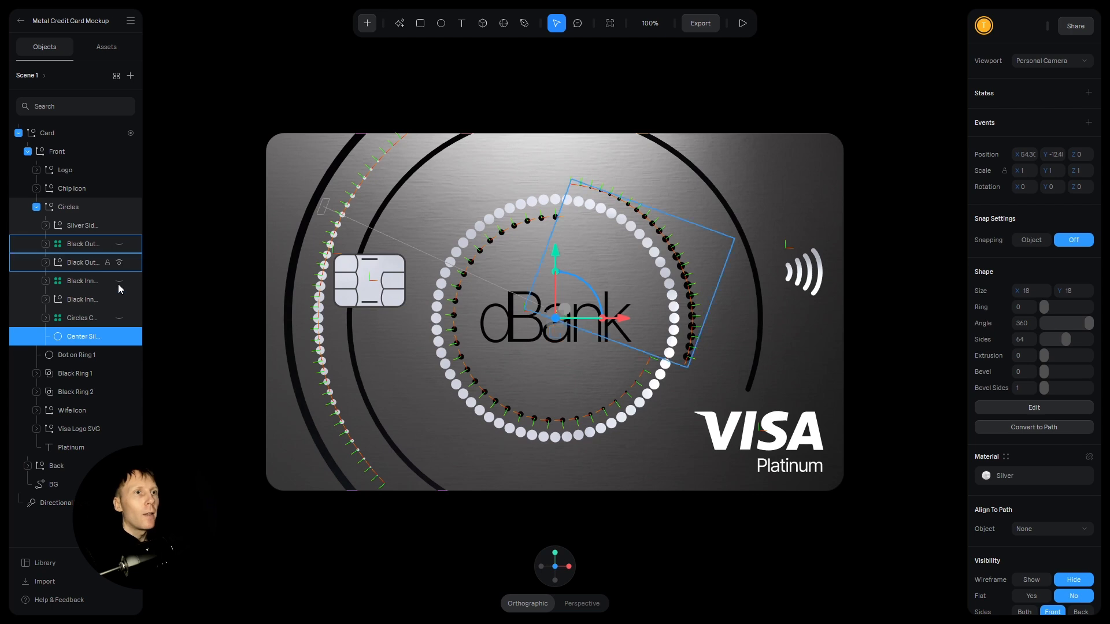
left_click(91, 283)
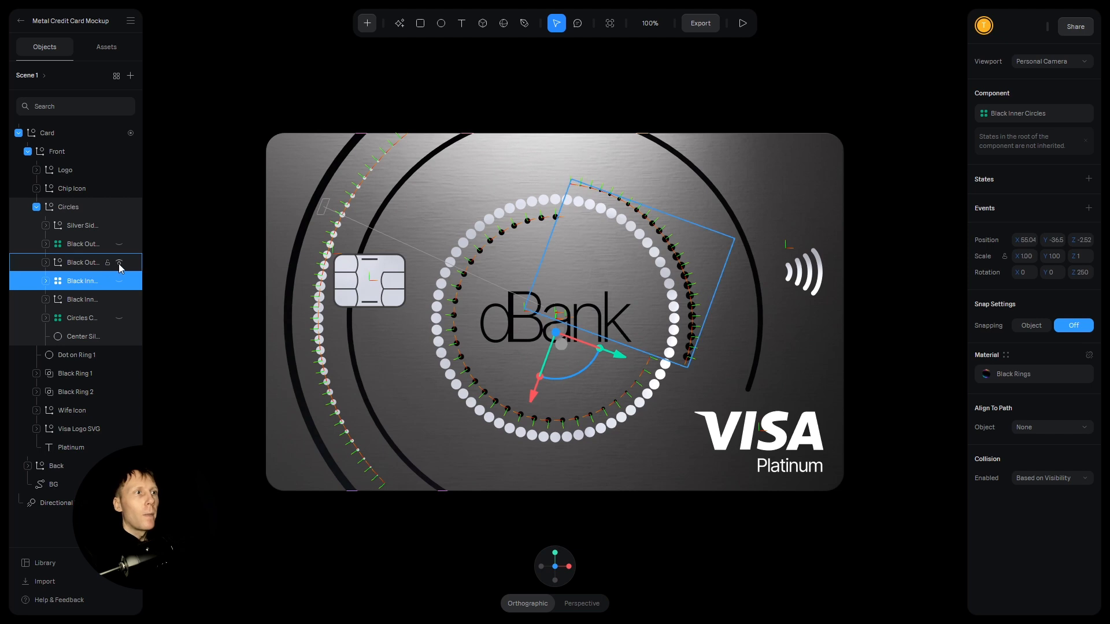
left_click(45, 262)
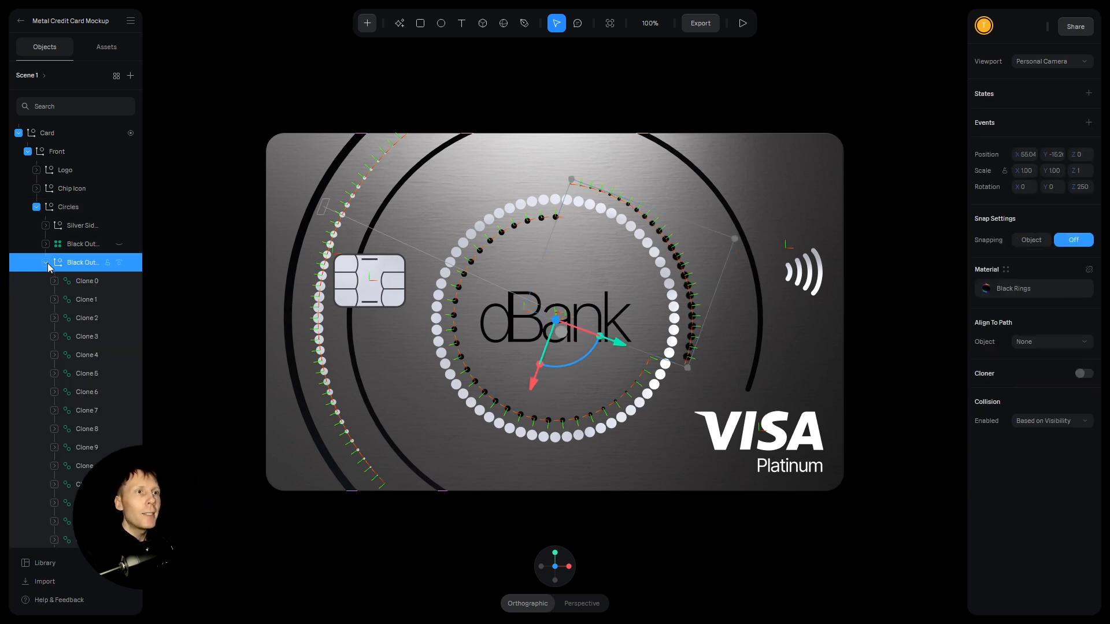
left_click(74, 281)
left_click(54, 281)
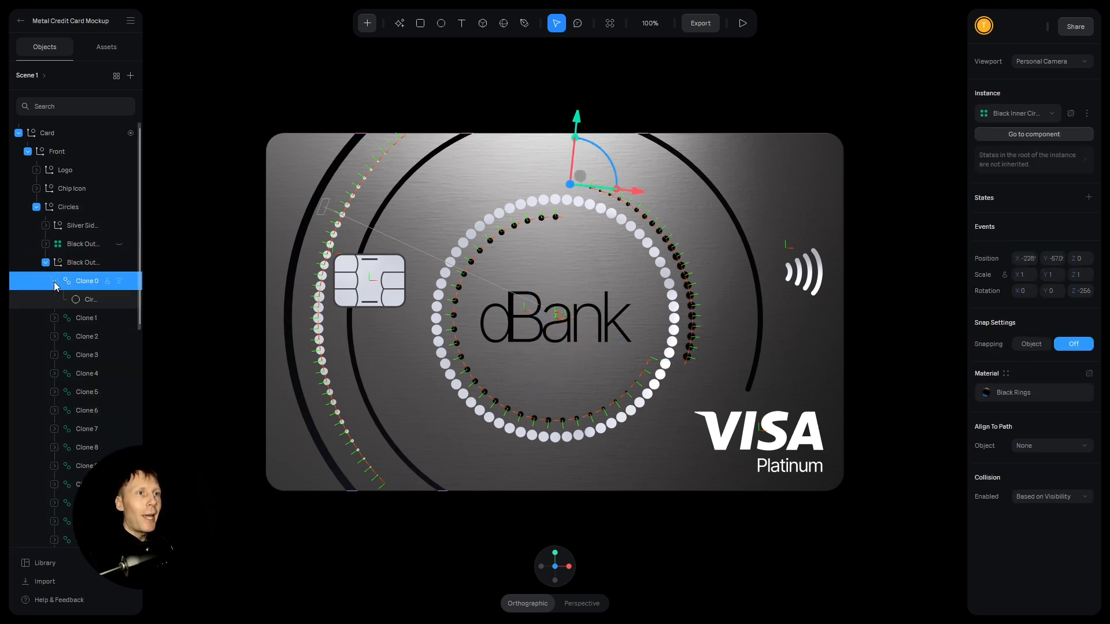
left_click(85, 299)
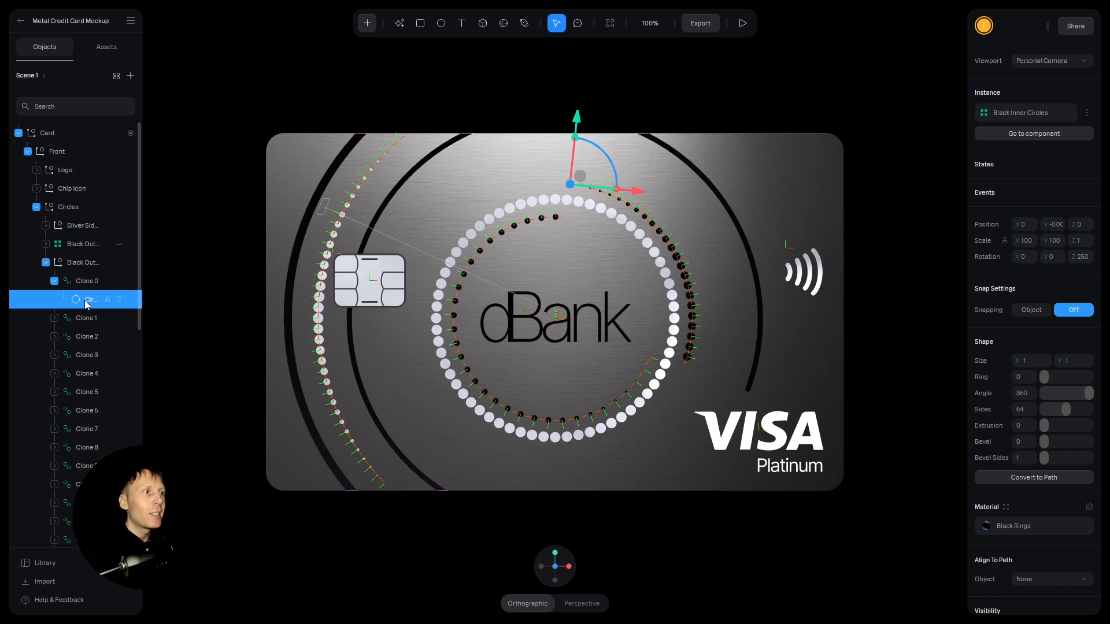
Step: Examine the last clones of the black outer clones group and the size of the circle inside Clone 19
left_click(54, 281)
scroll(79, 284, "down", 7)
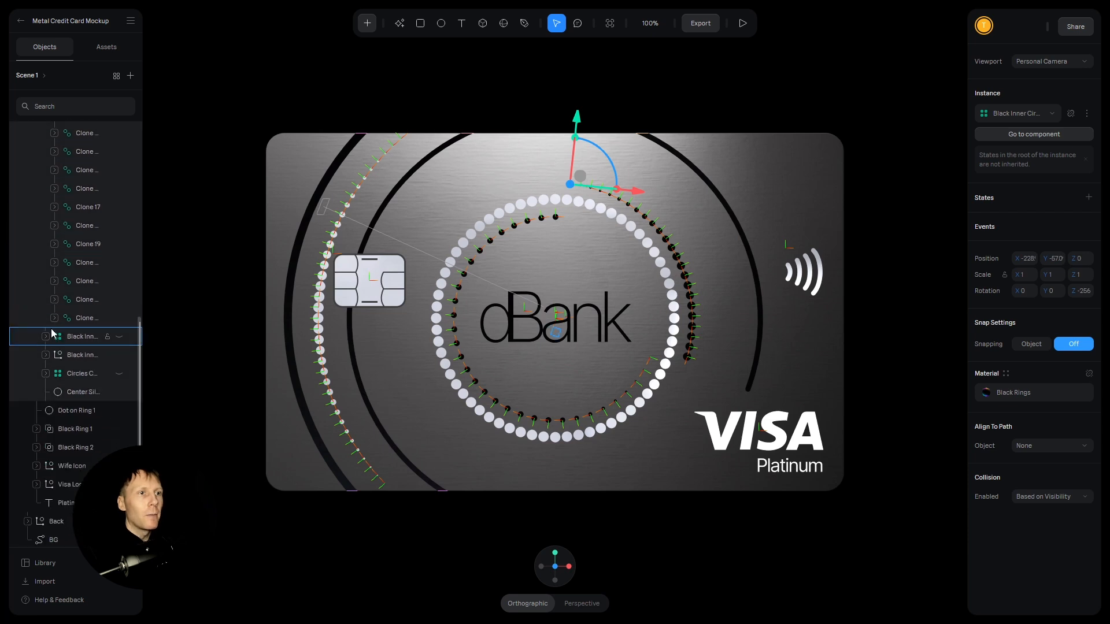
left_click(72, 318)
left_click(81, 299)
left_click(82, 281)
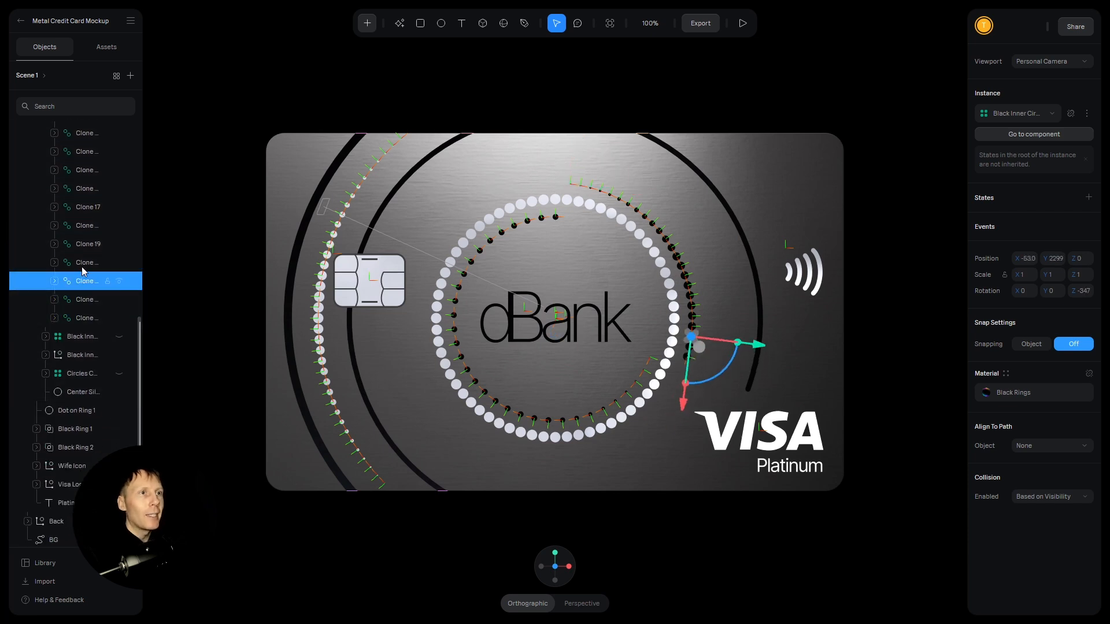
left_click(81, 264)
left_click(83, 243)
left_click(55, 243)
left_click(78, 262)
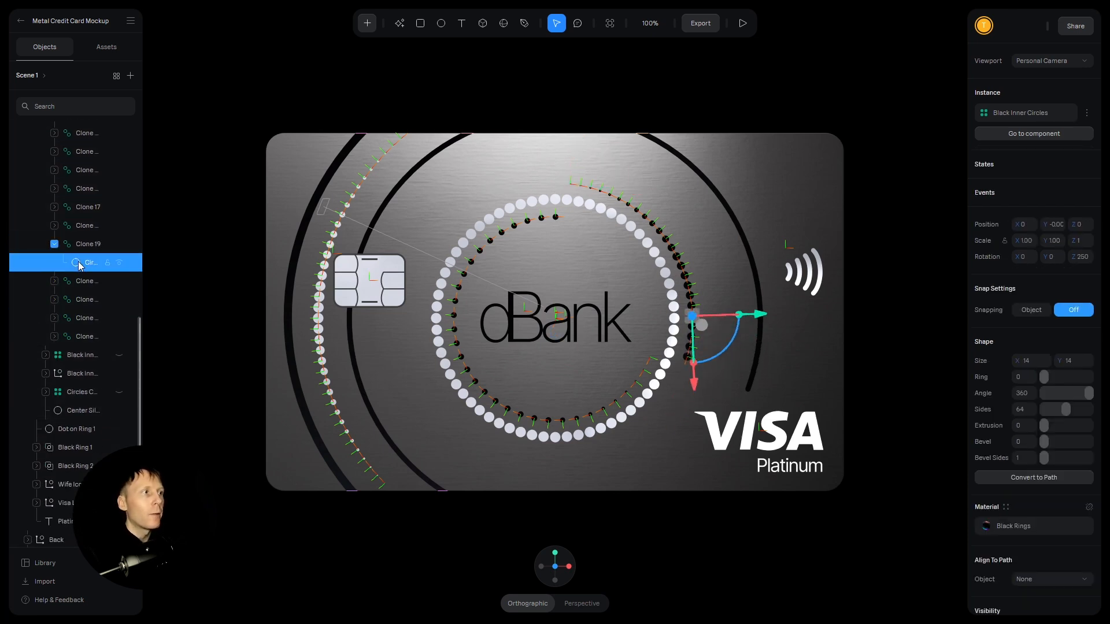
Step: Delete the Skin 03 material from the project's material assets
left_click(1005, 506)
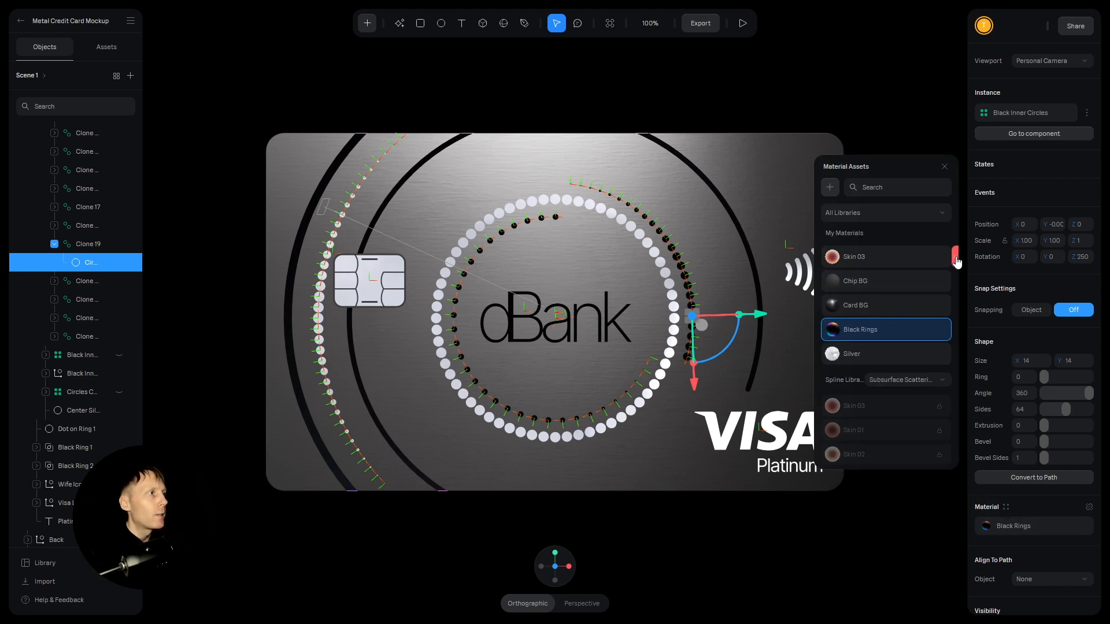
left_click(955, 258)
Step: Try the Silver material on the circle inside Clone 19 of the black outer clones group and undo it
left_click(859, 330)
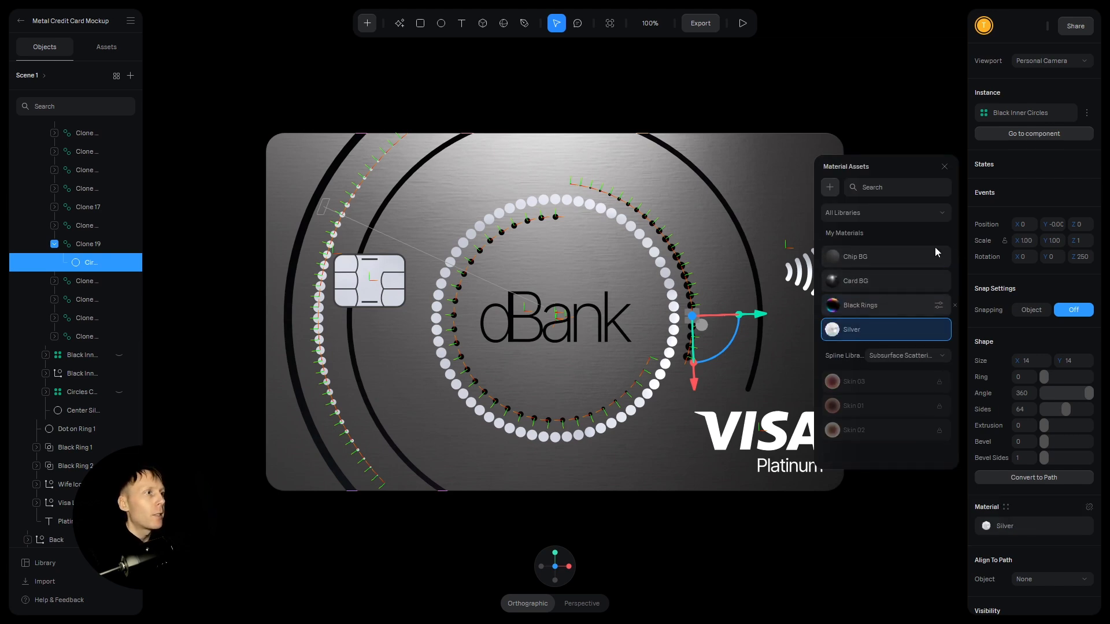
left_click(944, 167)
left_click(889, 282)
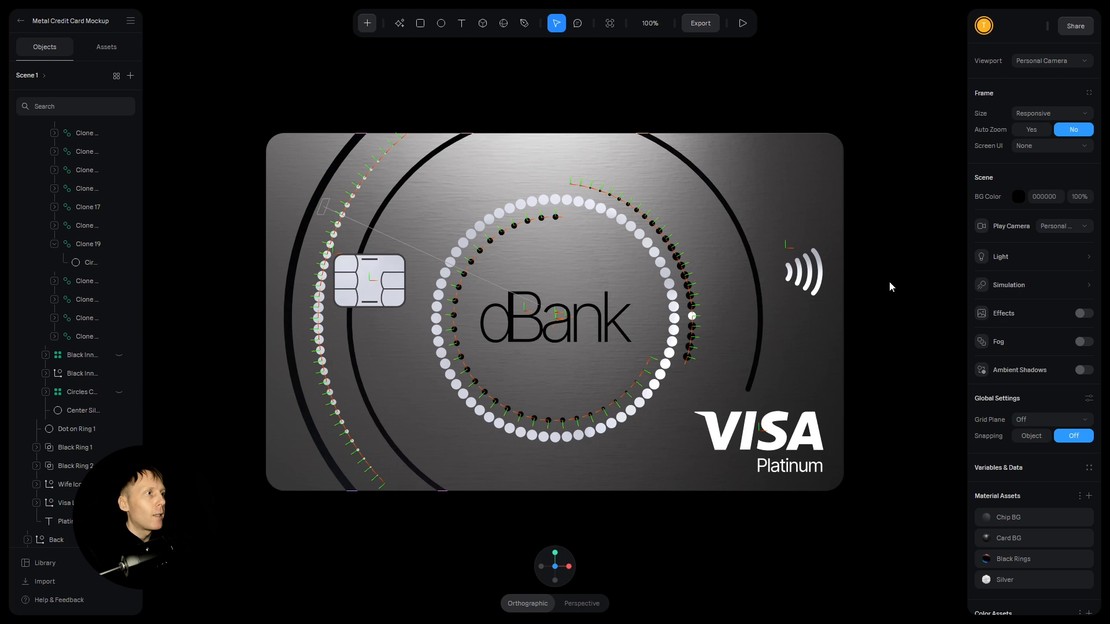
left_click(703, 324)
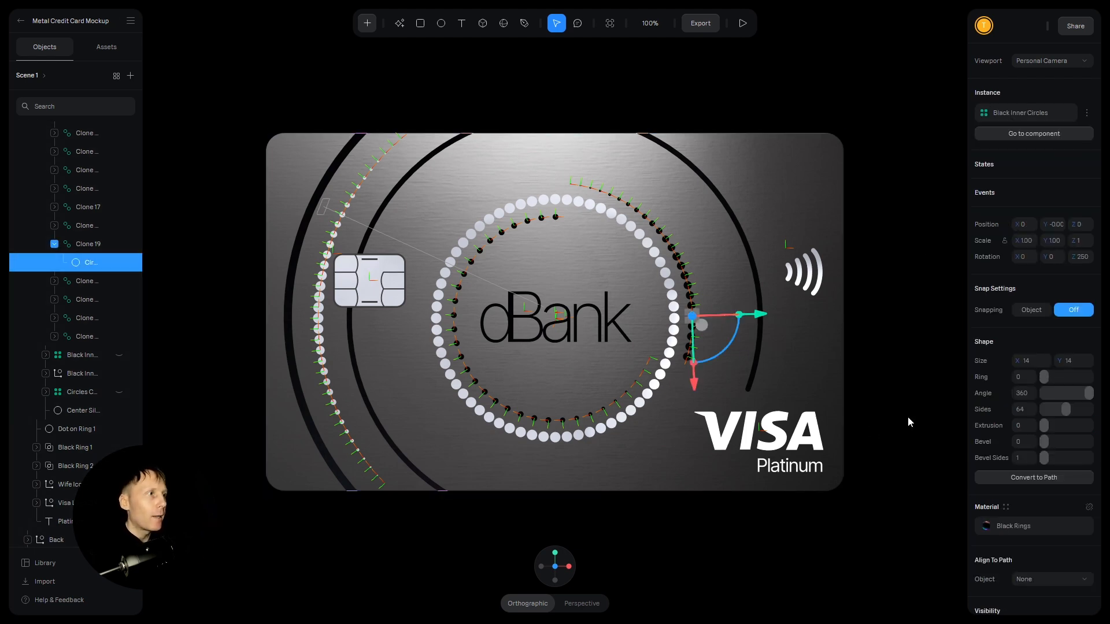
Step: Collapse the black outer clones group and check the visibility of the remaining center silver circle
left_click(91, 245)
scroll(106, 254, "up", 7)
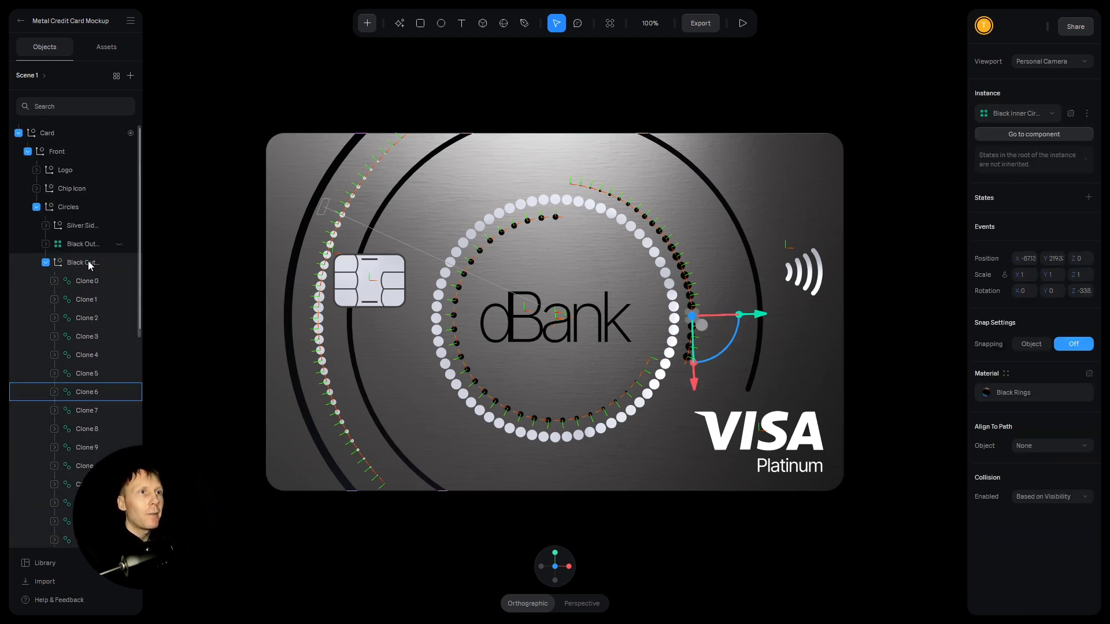
left_click(88, 264)
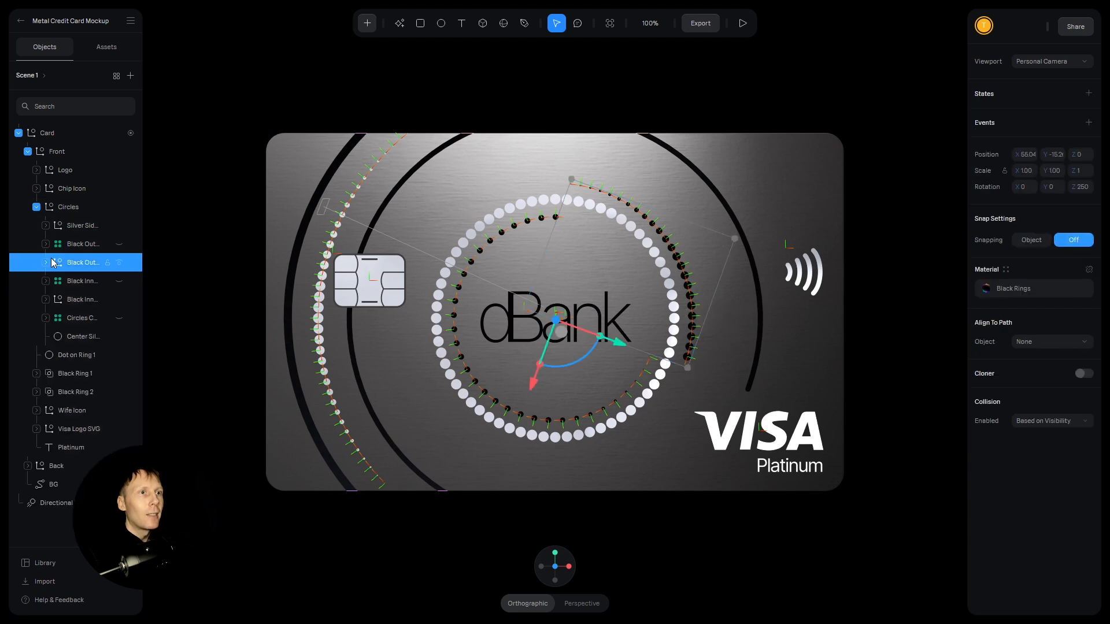
left_click(78, 338)
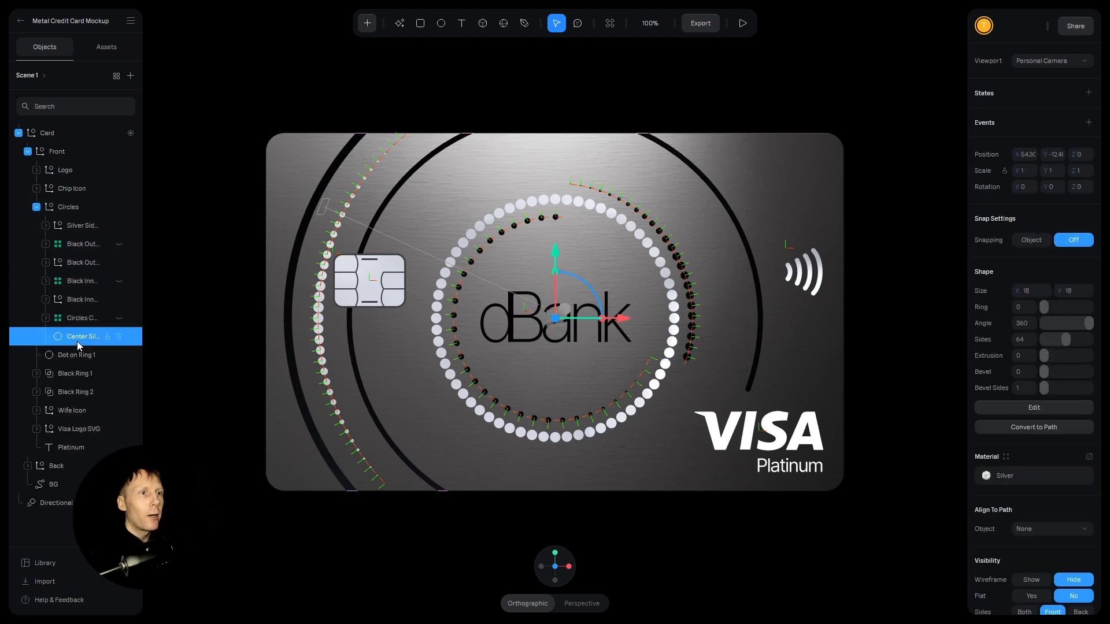
left_click(117, 337)
left_click(117, 337)
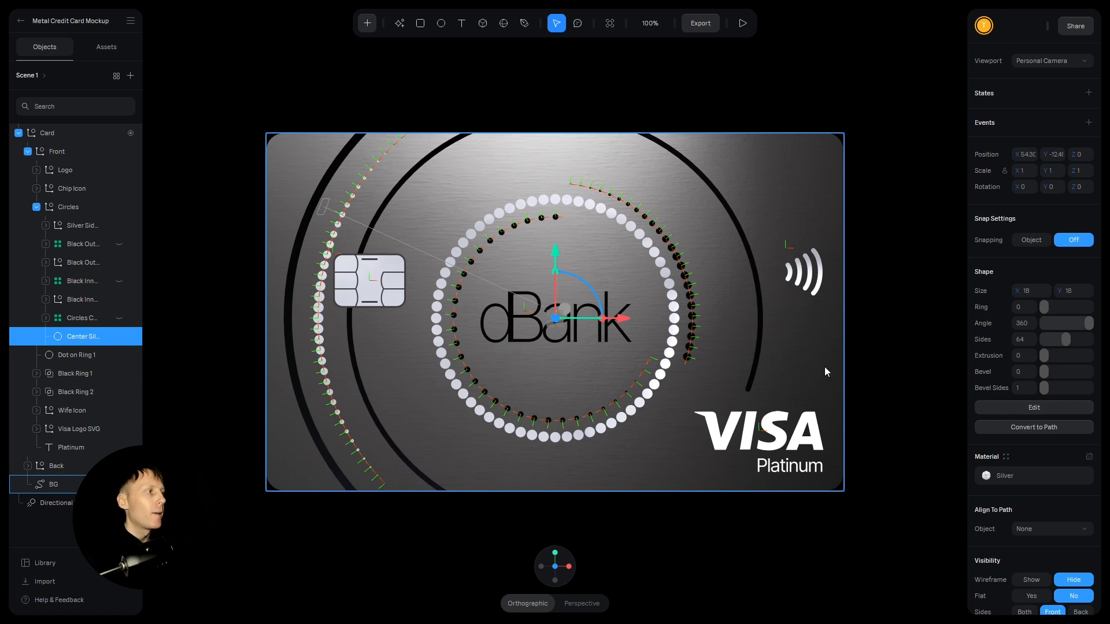
Step: Review the center silver circle's cloner settings and examine Clones 0 to 6 of the silver side circles group
scroll(1035, 283, "down", 6)
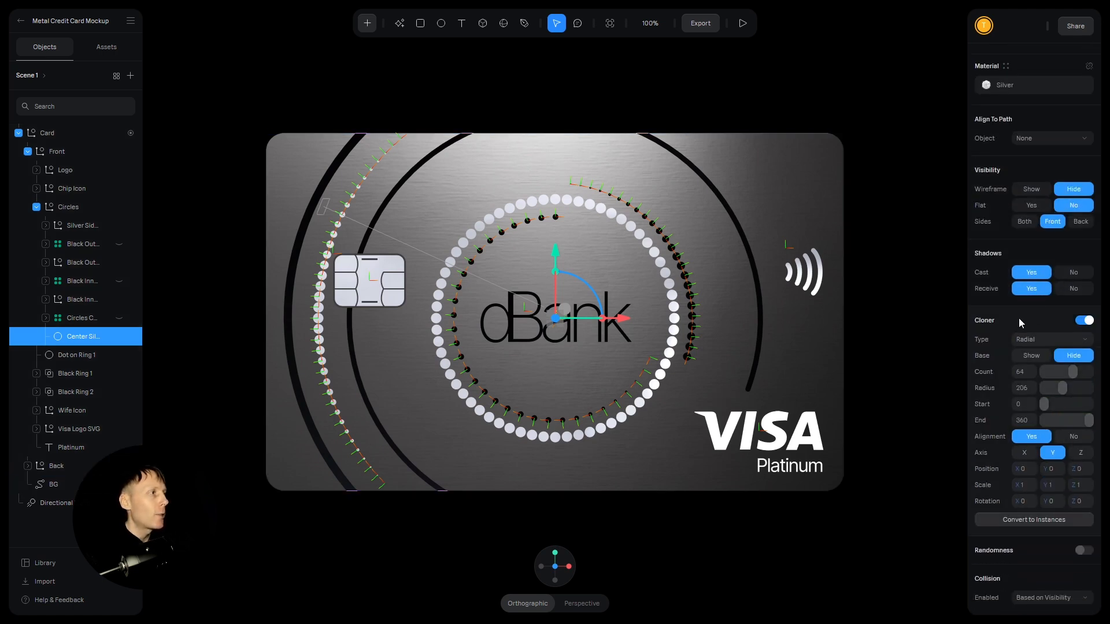
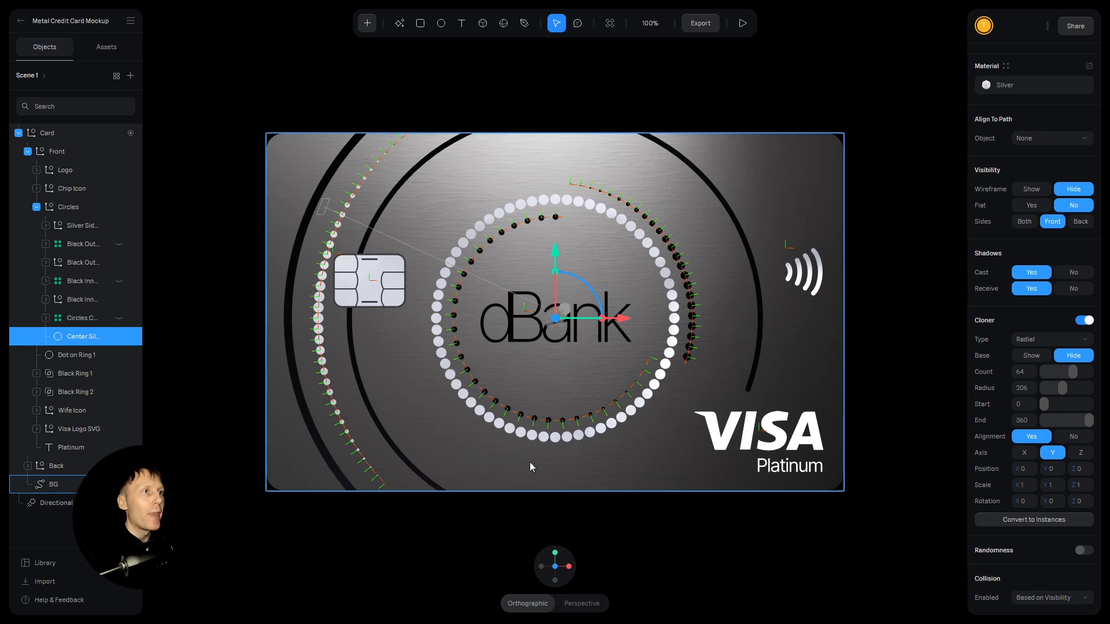
left_click(119, 226)
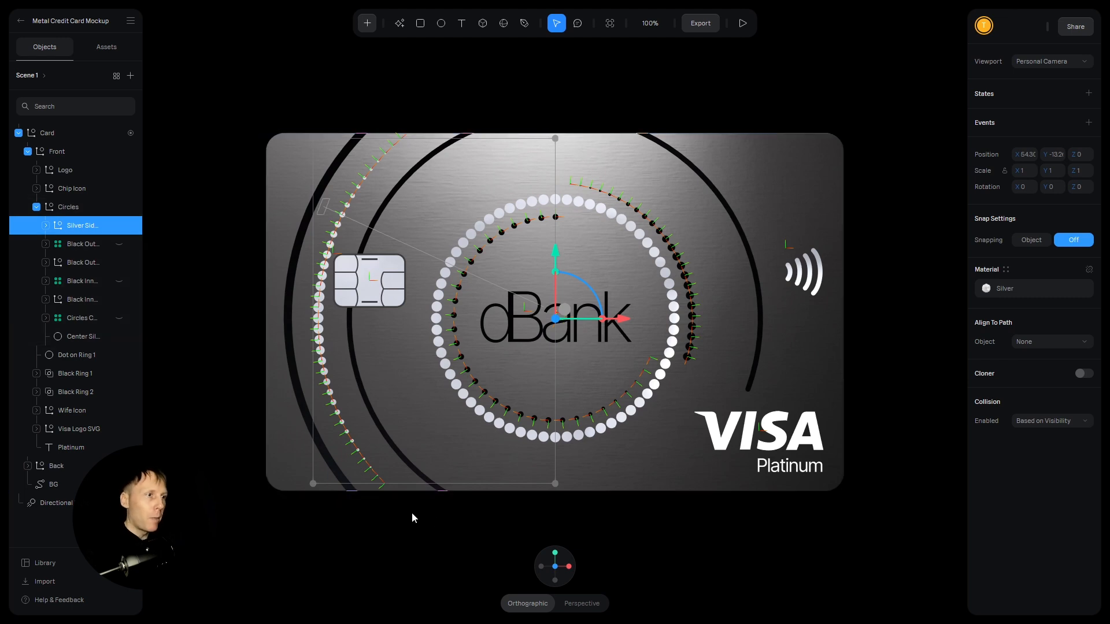
left_click(46, 226)
left_click(84, 245)
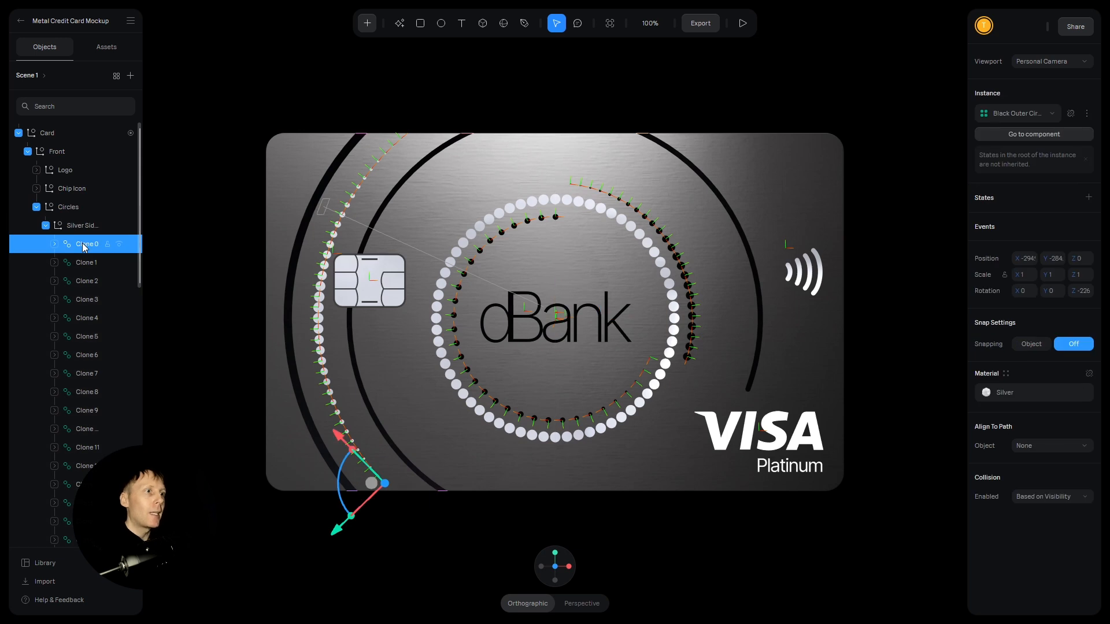
left_click(82, 262)
left_click(82, 281)
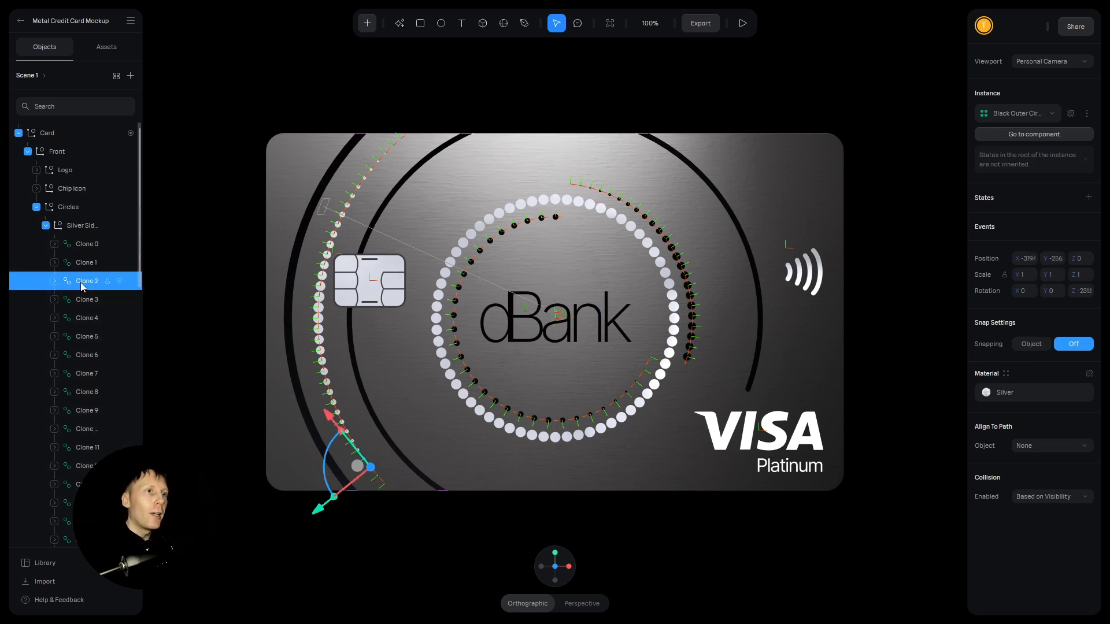
left_click(82, 299)
left_click(79, 318)
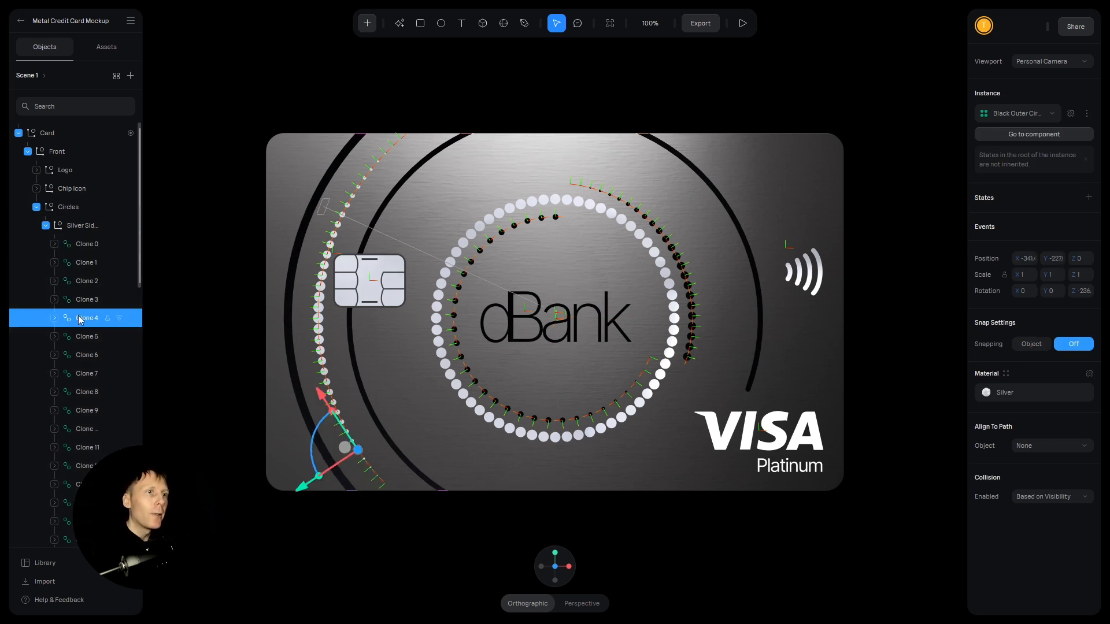
left_click(82, 338)
left_click(82, 354)
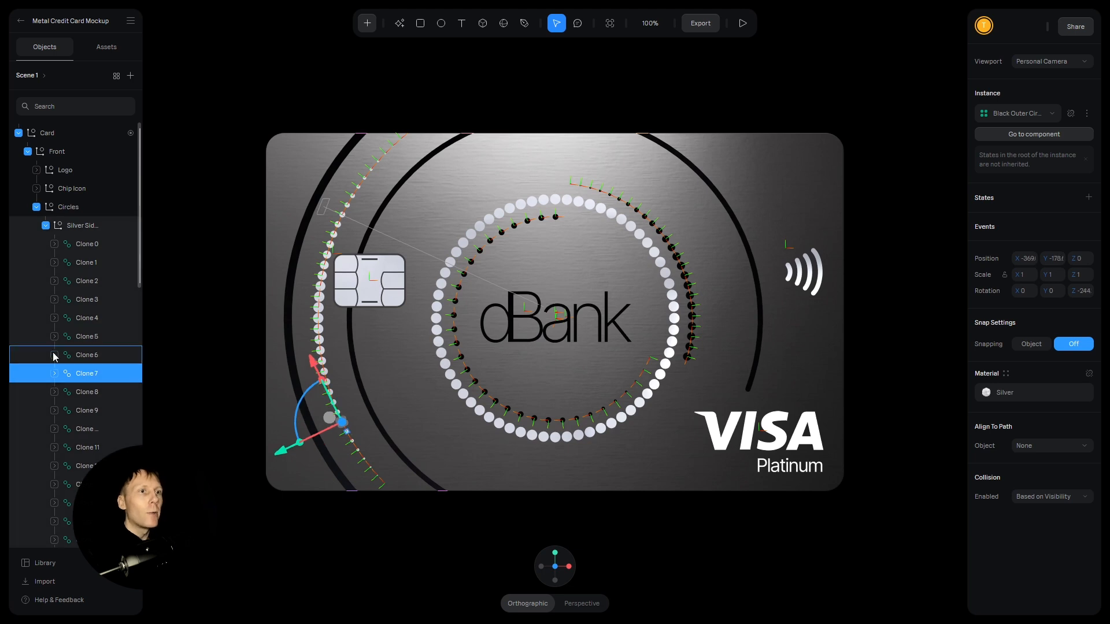
Step: Inspect the size of the circle inside Clone 6 of the silver side circles and clear the selection
left_click(54, 354)
left_click(88, 374)
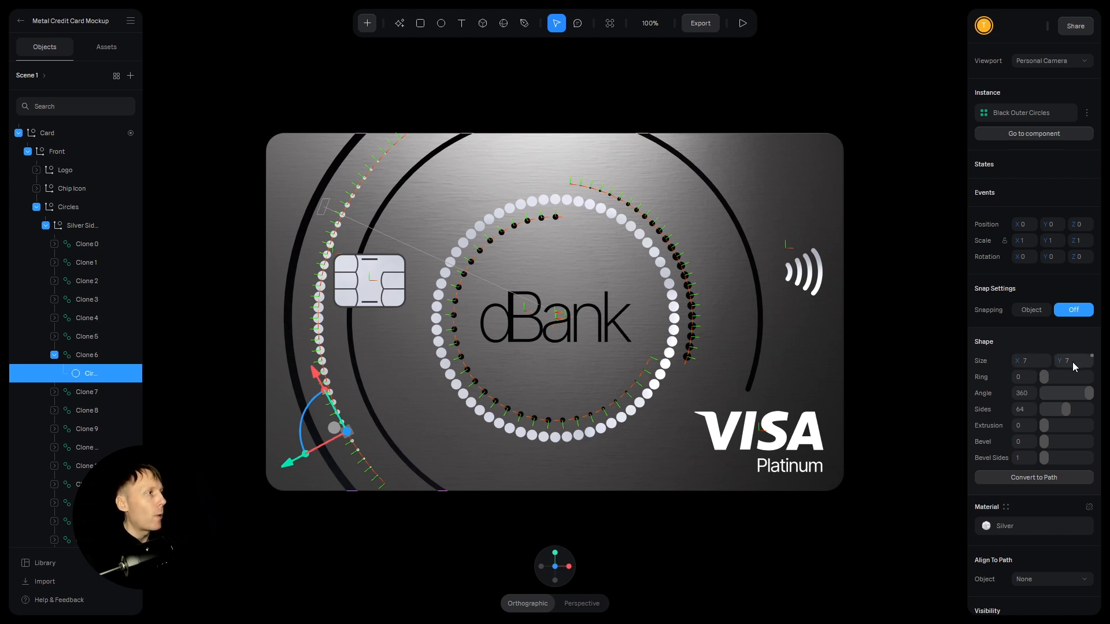
left_click(717, 519)
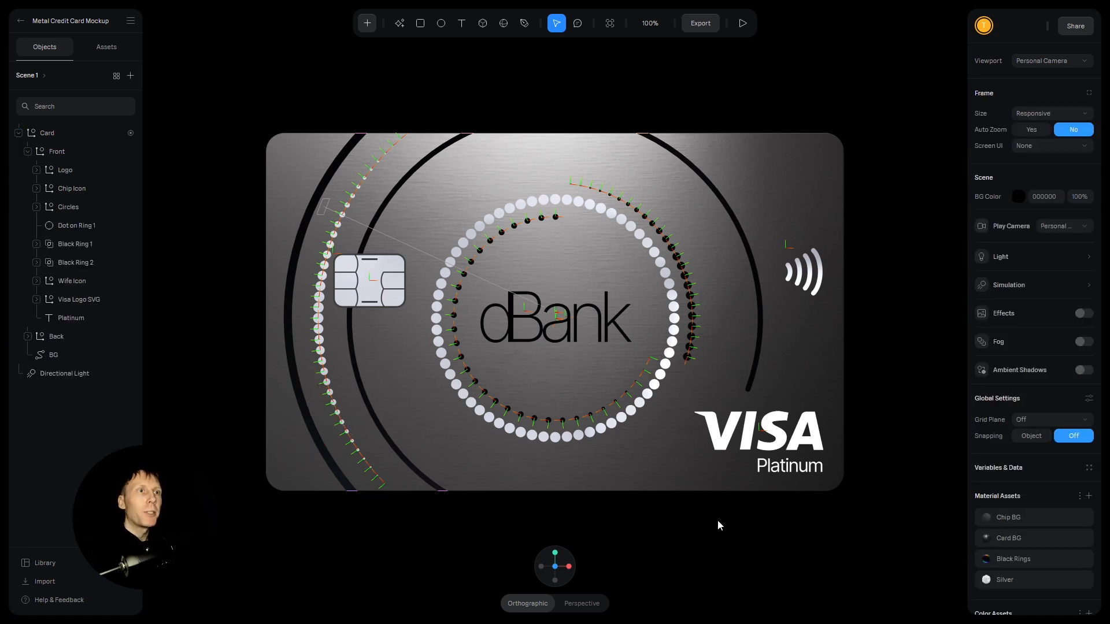
Step: Hide and show the Logo group on the card's front to identify what it contains
left_click_drag(742, 558, 739, 502, "alt")
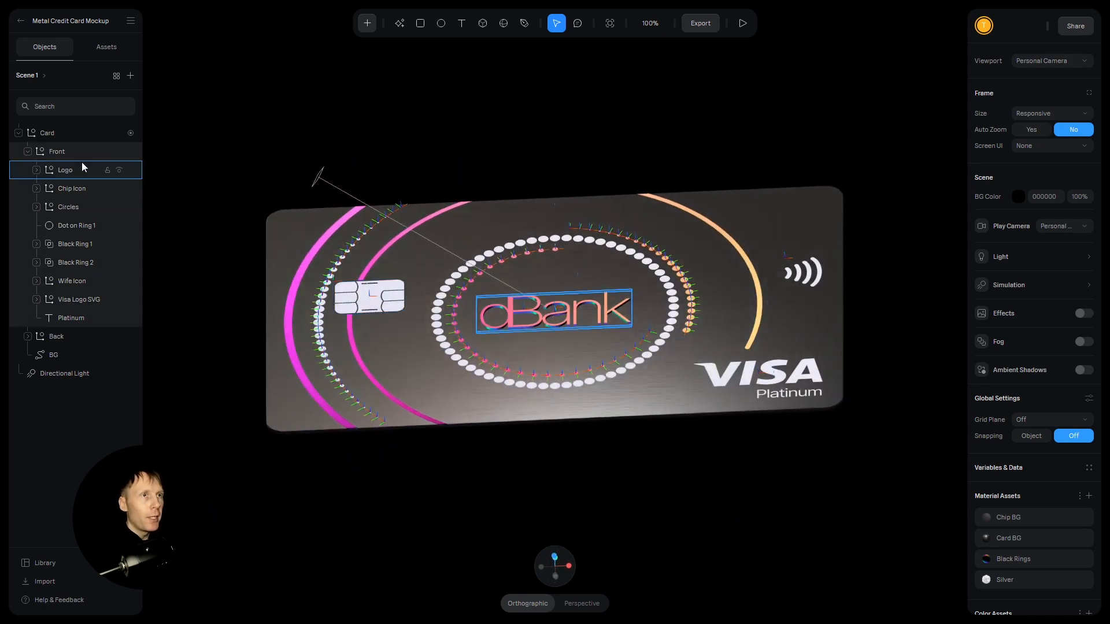
left_click(65, 170)
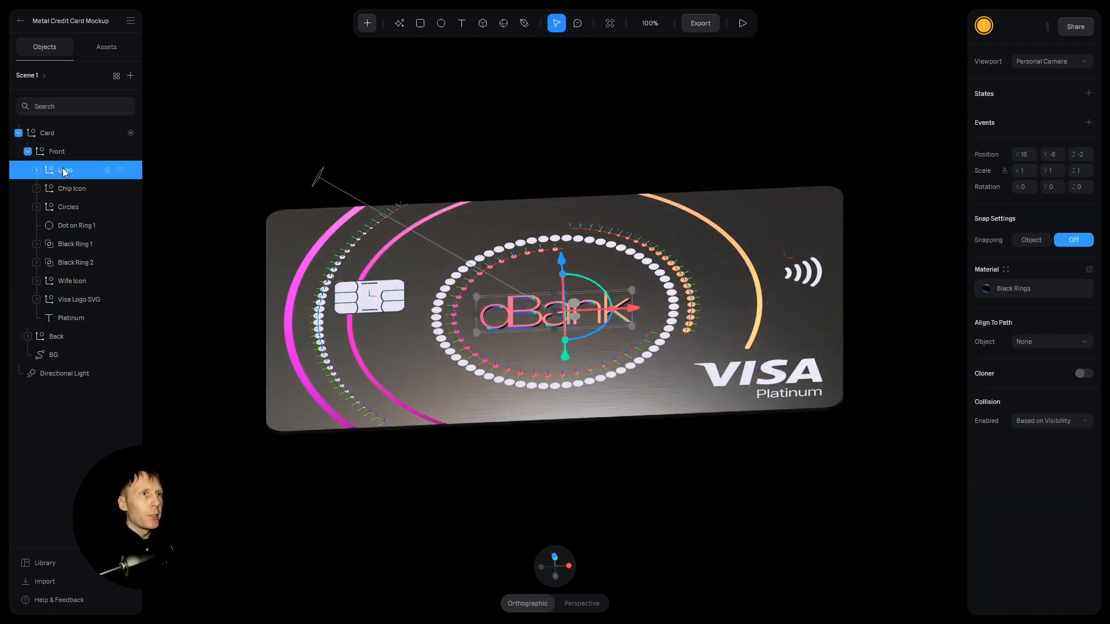
left_click(119, 169)
left_click(119, 169)
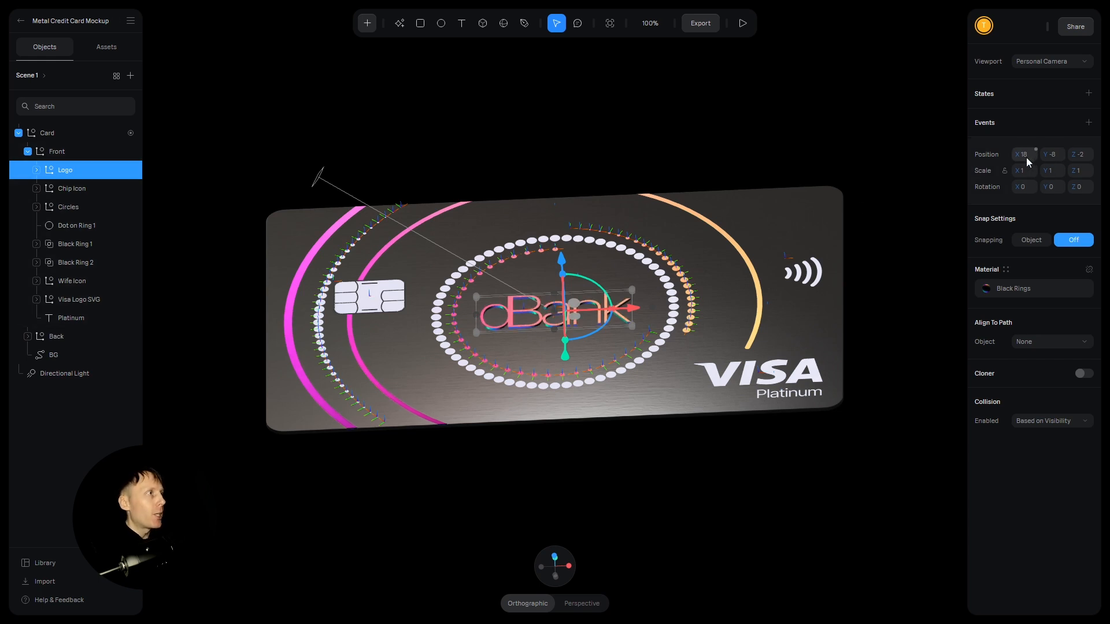
Step: Try Z positions 8 and -12 for the Logo group and return it to -2
left_click(1082, 155)
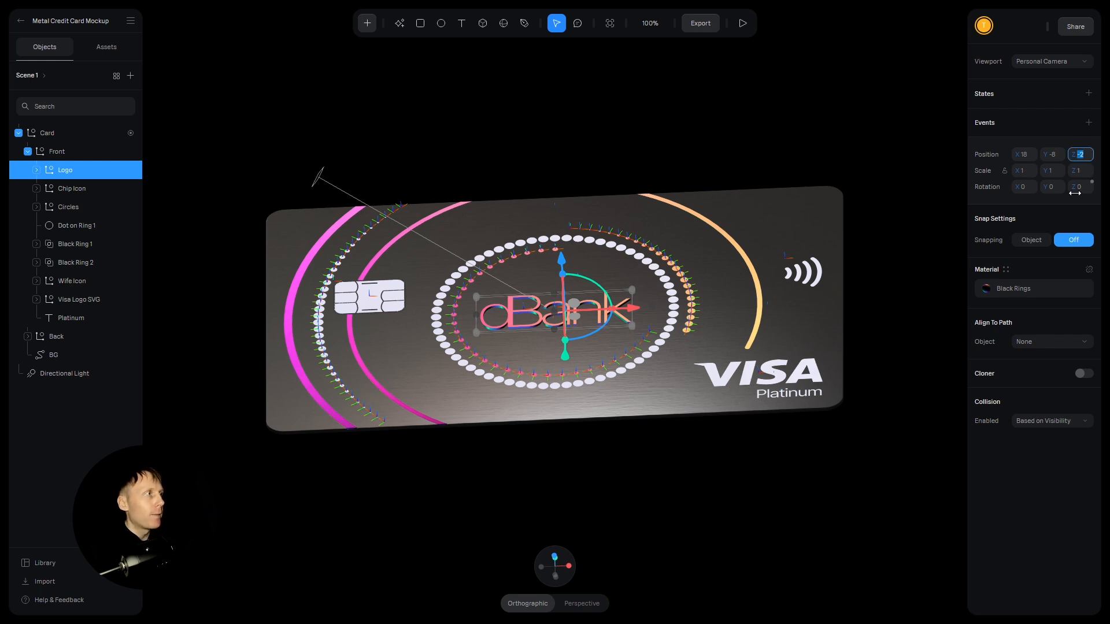
key("shift+Up")
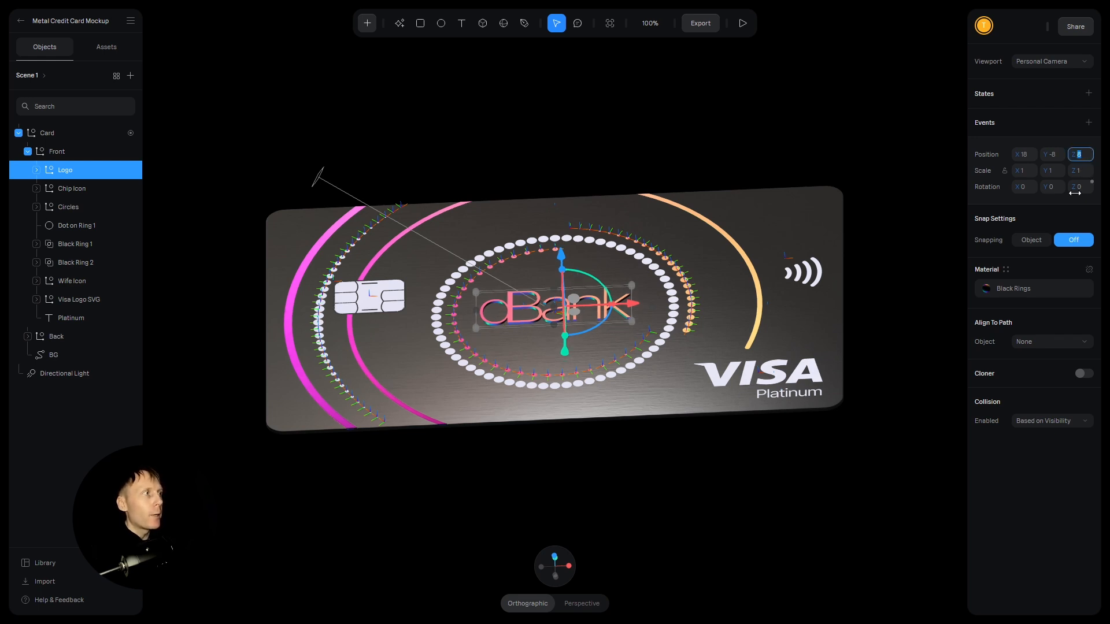
key("shift+Down")
key("shift+Down")
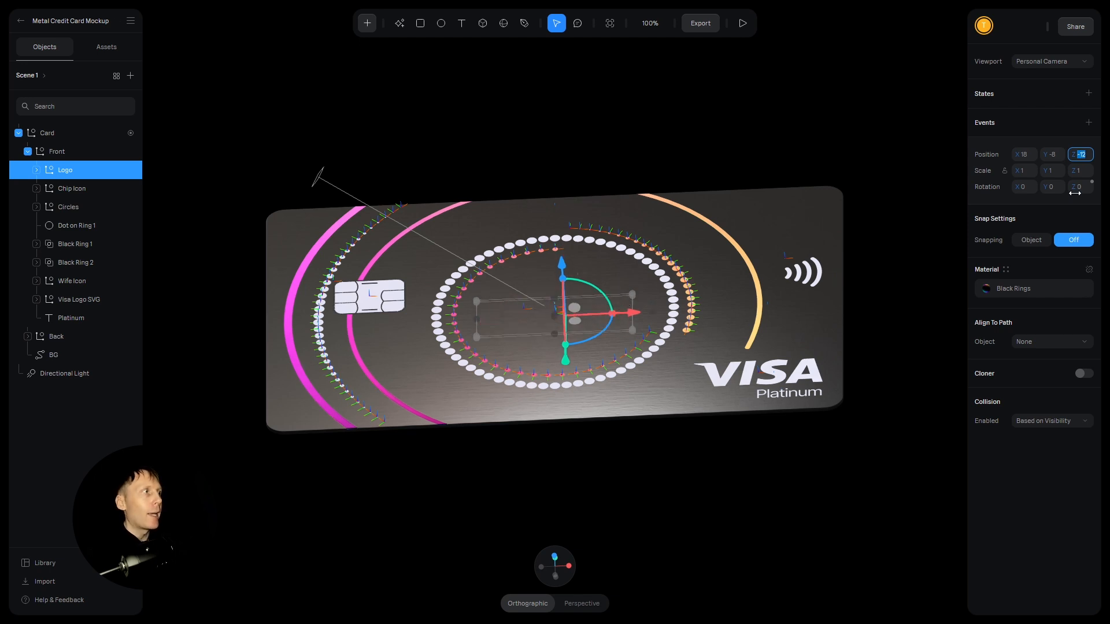
key("shift+Up")
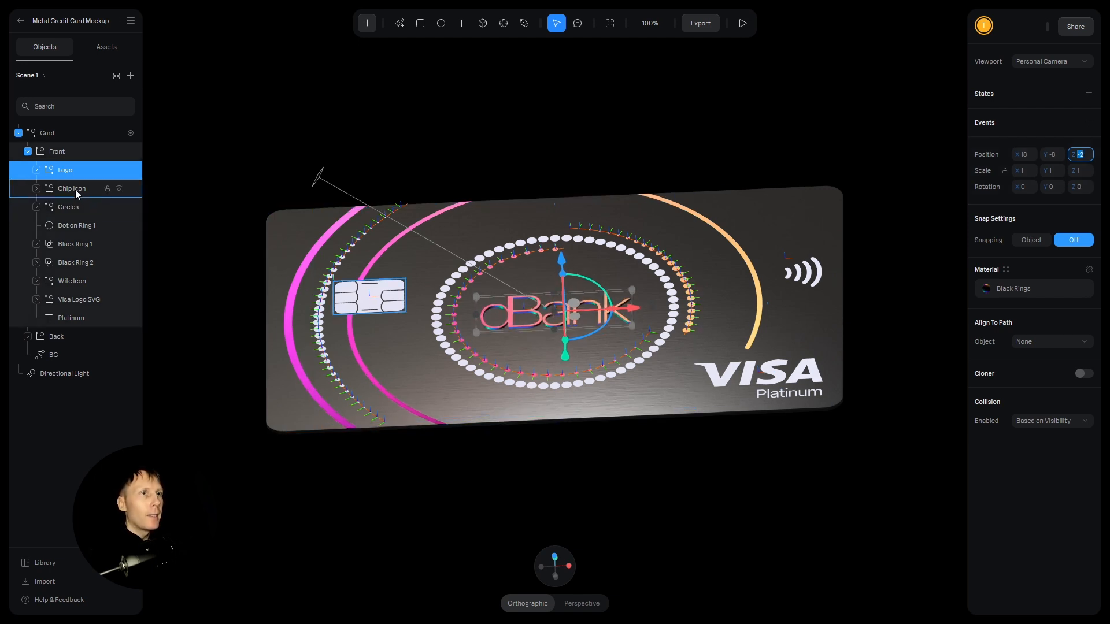
Step: Check the Z positions of the Chip Icon, Circles and Dot on Ring 1 objects in the Front group
left_click(76, 190)
left_click(77, 207)
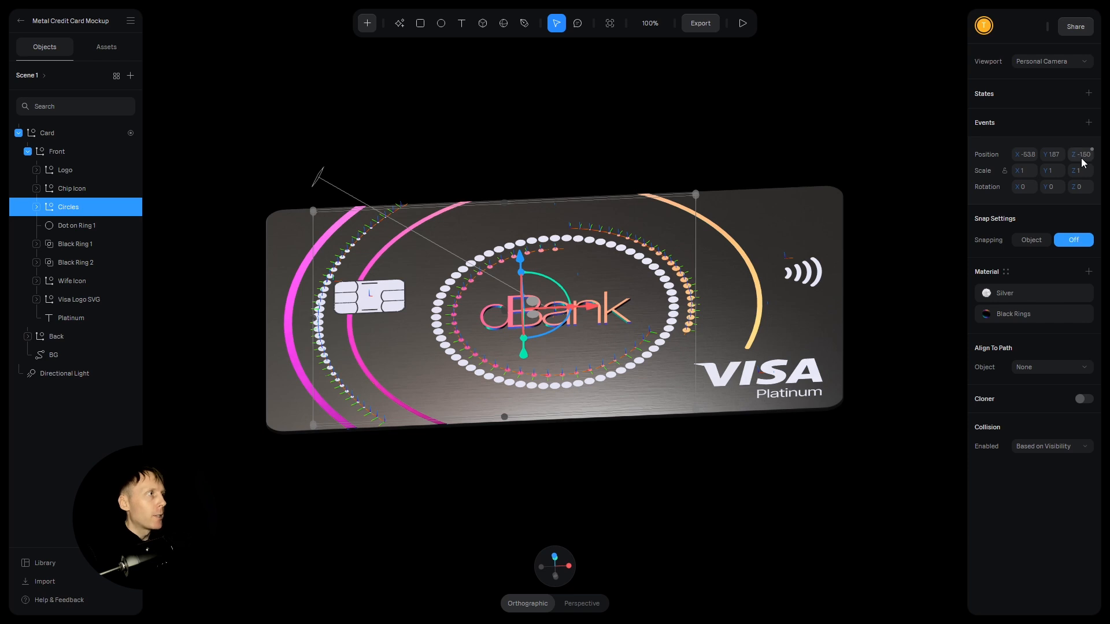
left_click(57, 227)
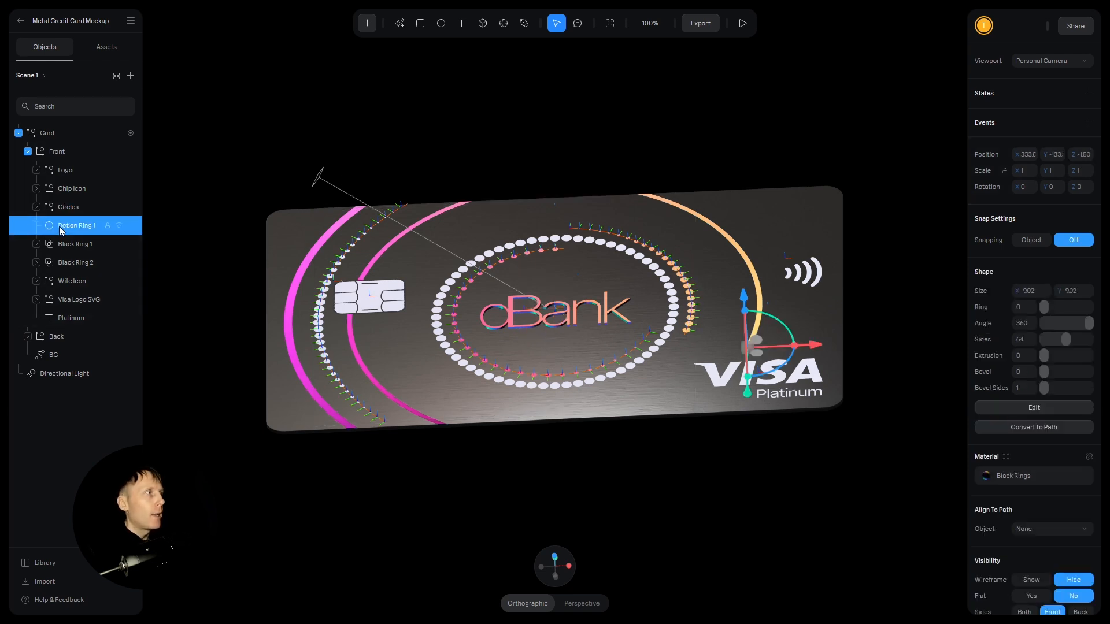
left_click(63, 241)
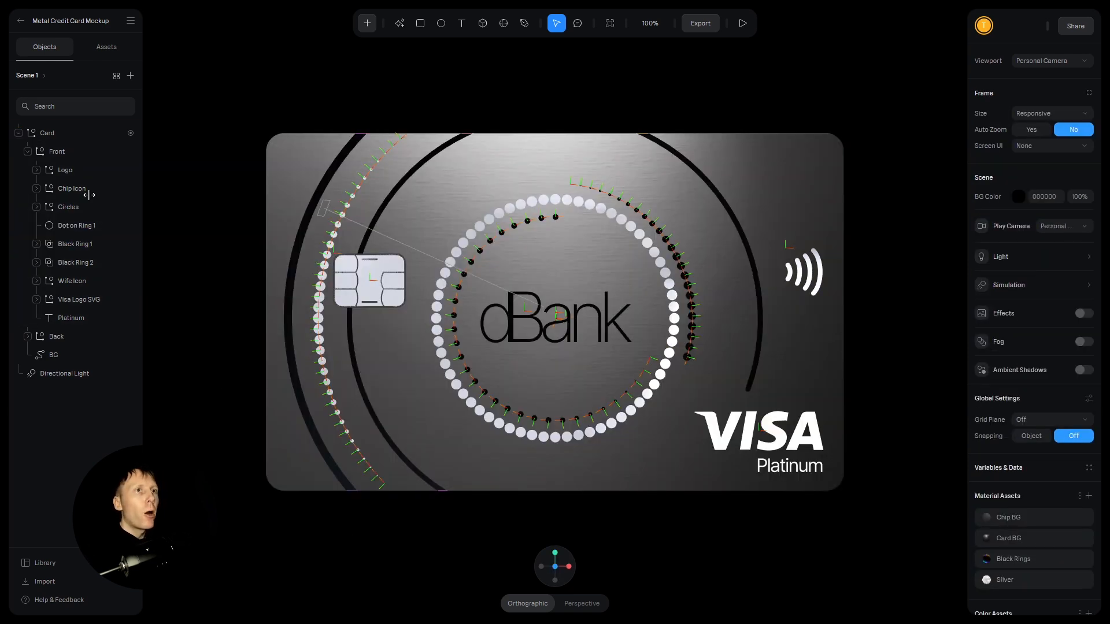
Step: Try a Z position of 0 for the Front group and undo it
left_click(56, 151)
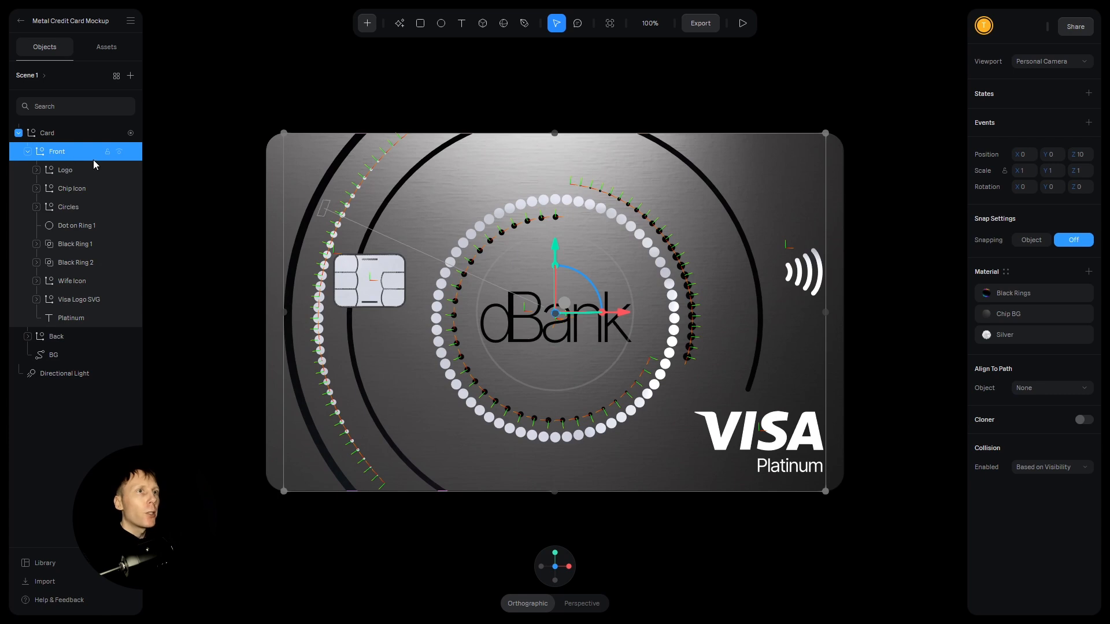
left_click(1083, 158)
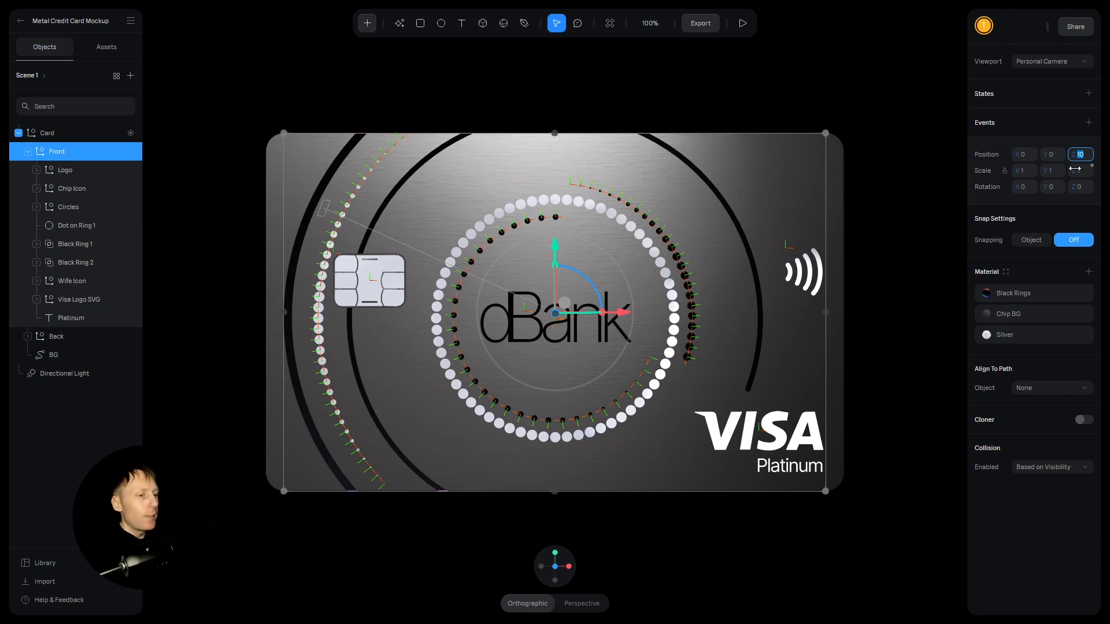
type("0")
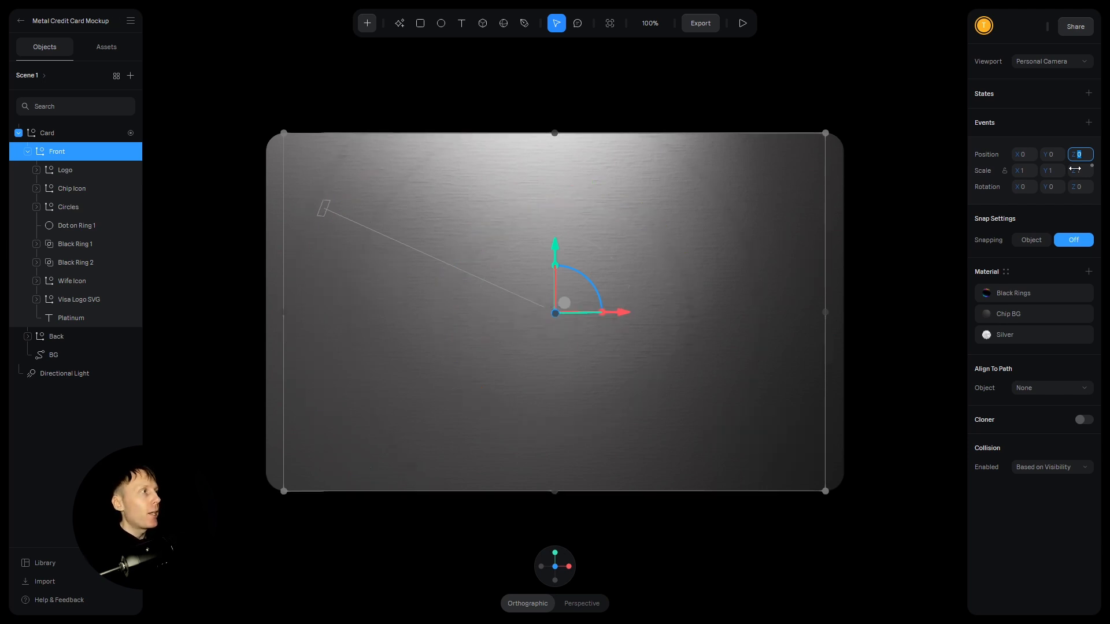
key("ctrl+z")
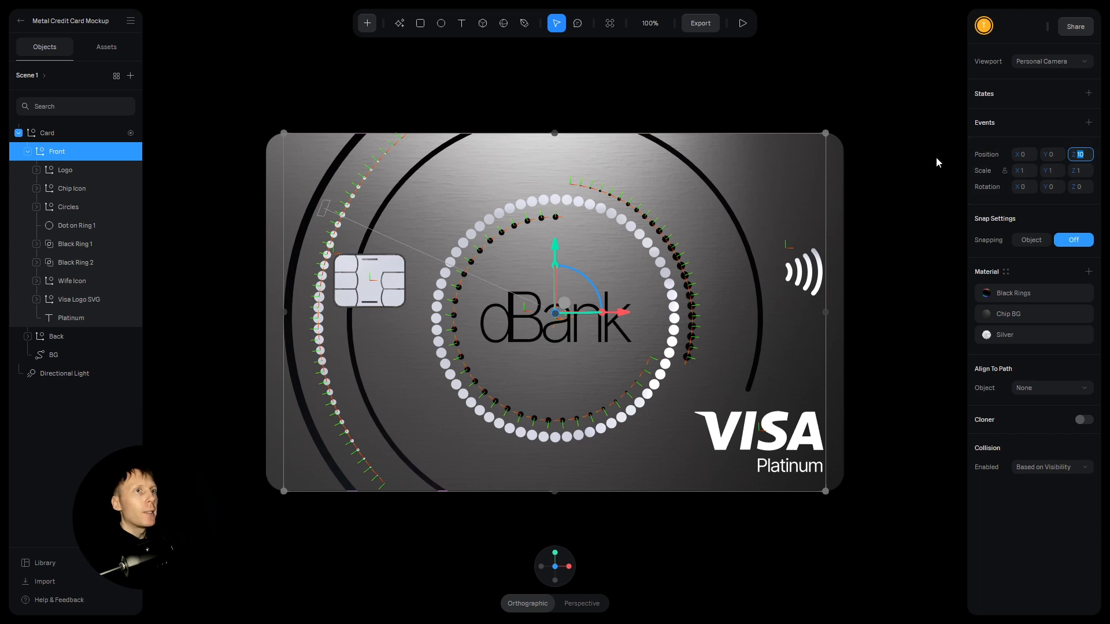
Step: Examine the position settings of each object in the Front group, from Logo through the rings and icons to Platinum
left_click(81, 170)
left_click(79, 188)
left_click(80, 207)
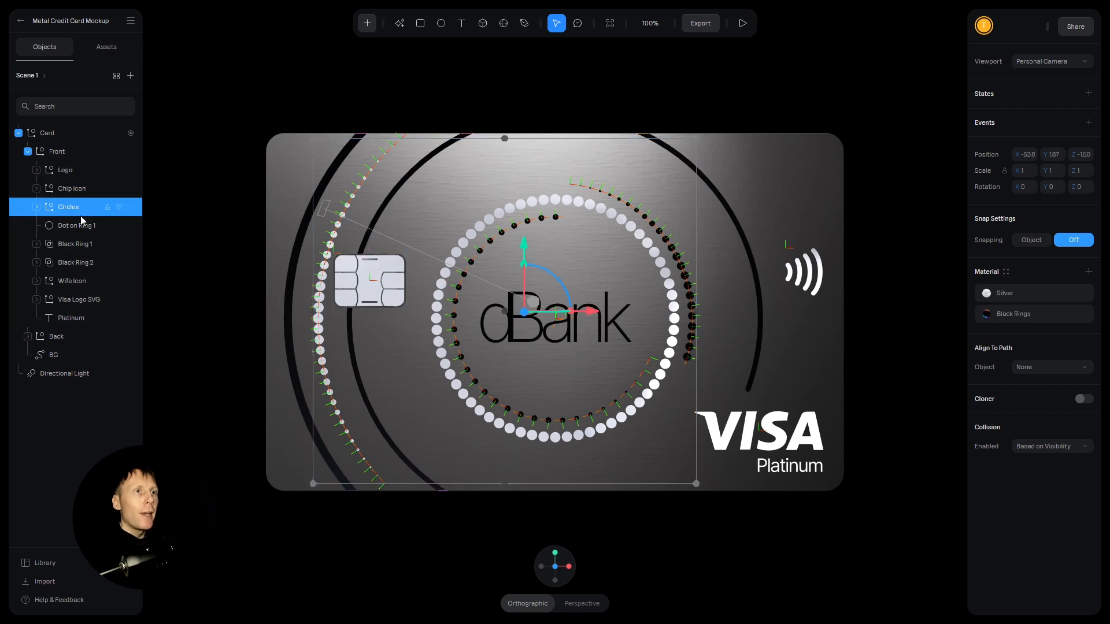
left_click(83, 227)
left_click(80, 245)
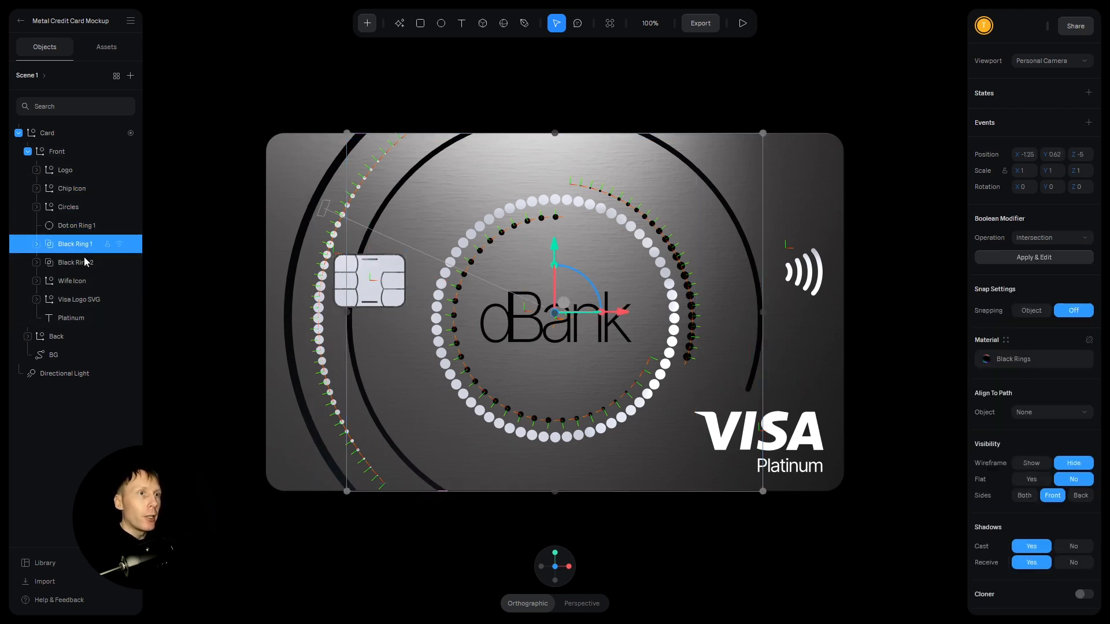
left_click(82, 263)
left_click(81, 284)
left_click(81, 298)
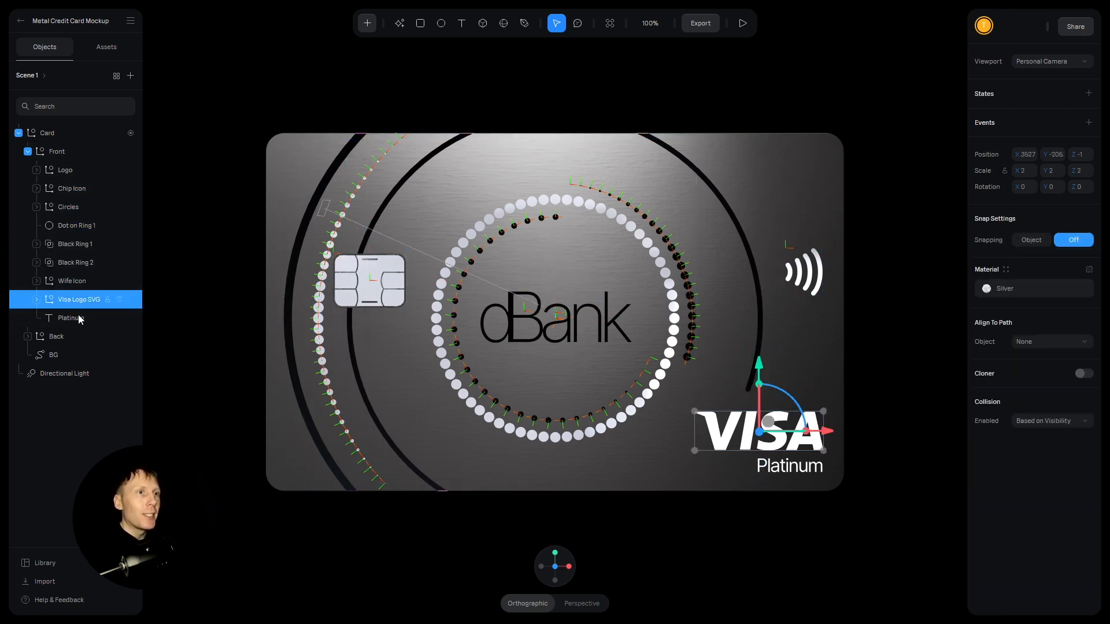
left_click(72, 320)
left_click(70, 282)
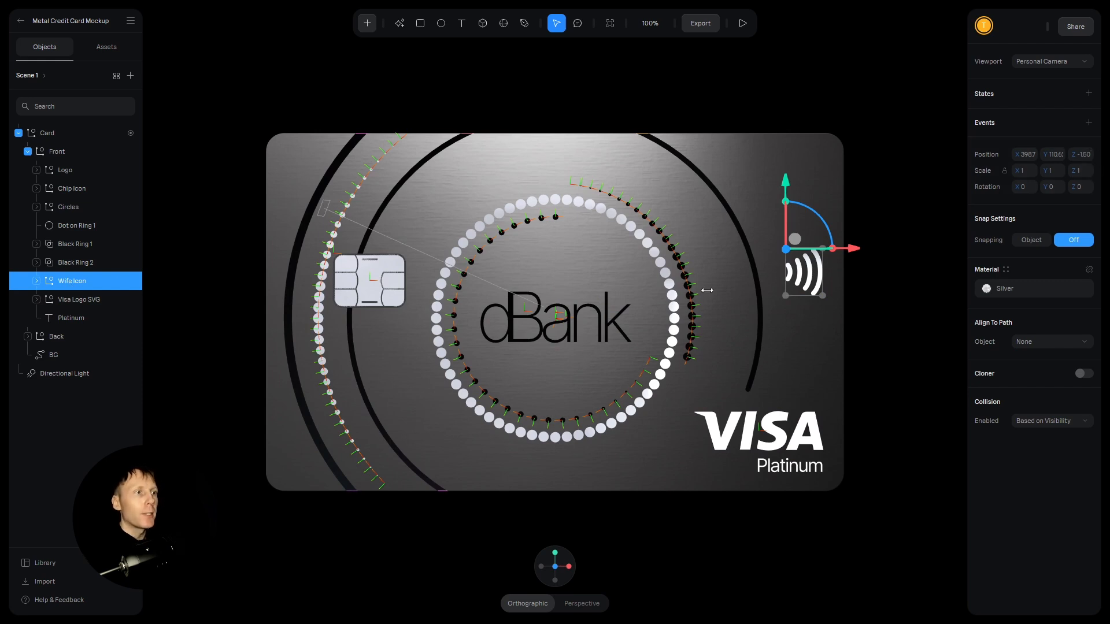
left_click(327, 530)
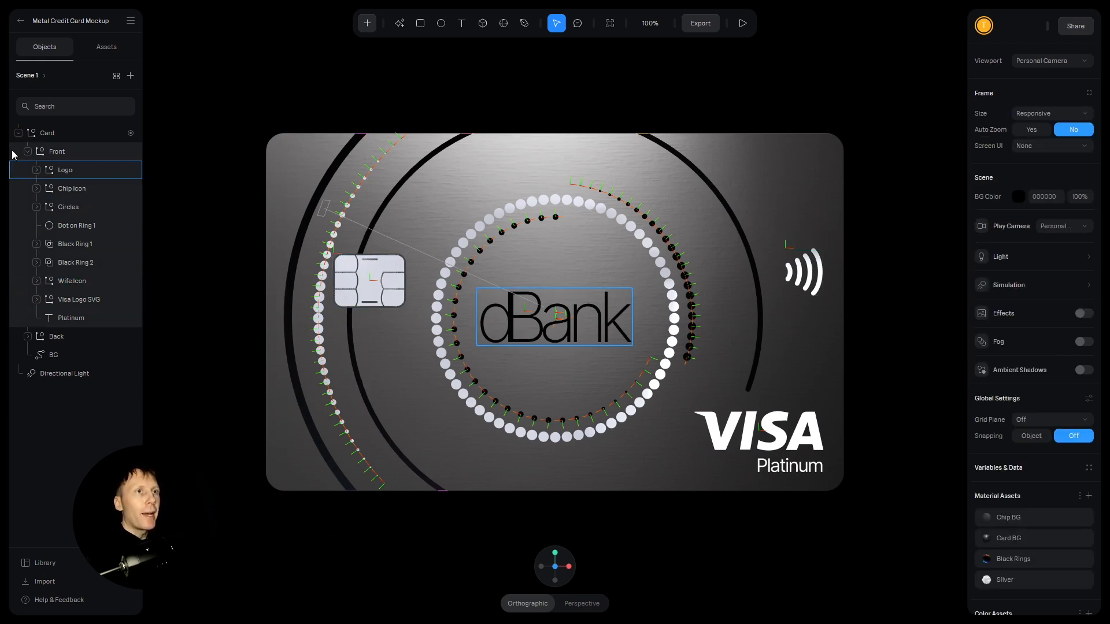
Step: Collapse the Front group and expand the Back group to list its objects
left_click(32, 153)
left_click(28, 152)
left_click(56, 170)
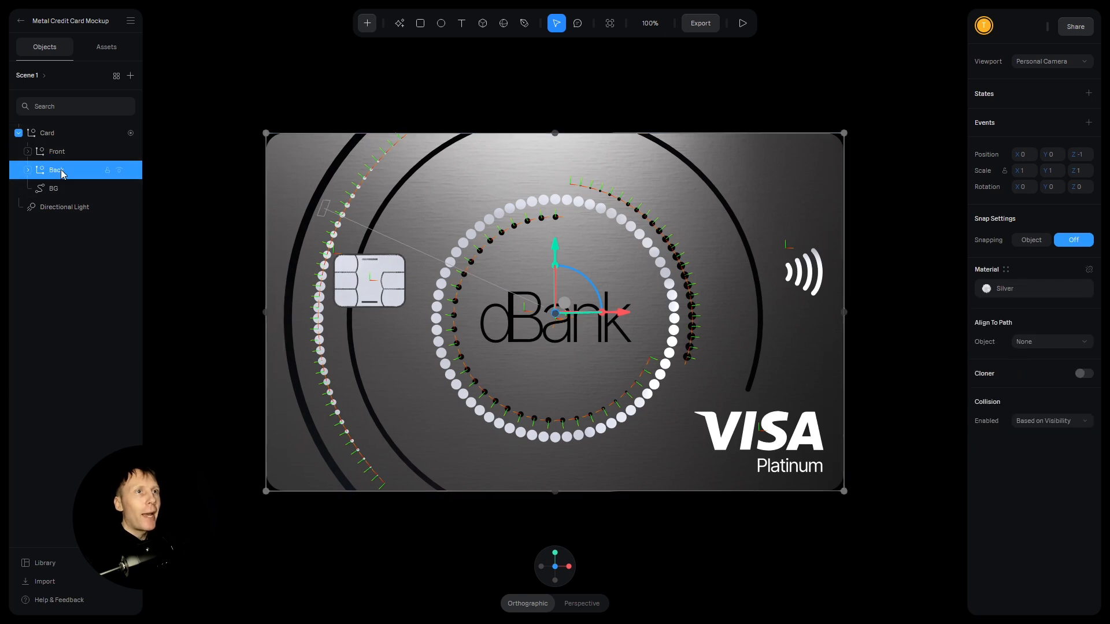
left_click(27, 170)
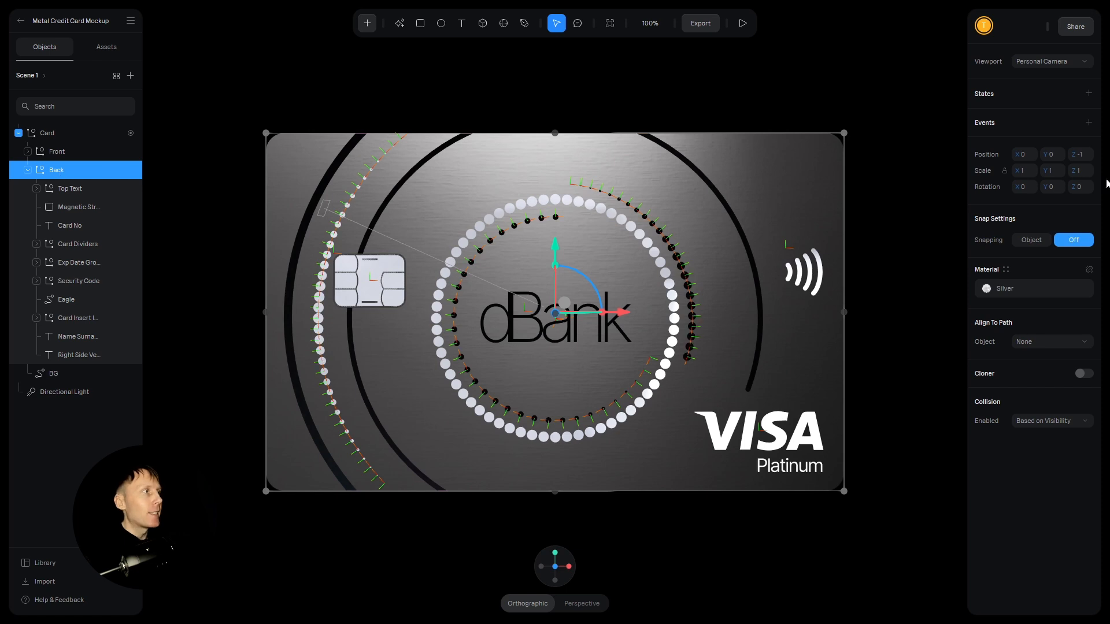
Step: View the card from behind and try Z positions of 0 and 1 for the Back group before restoring -1
left_click(1083, 158)
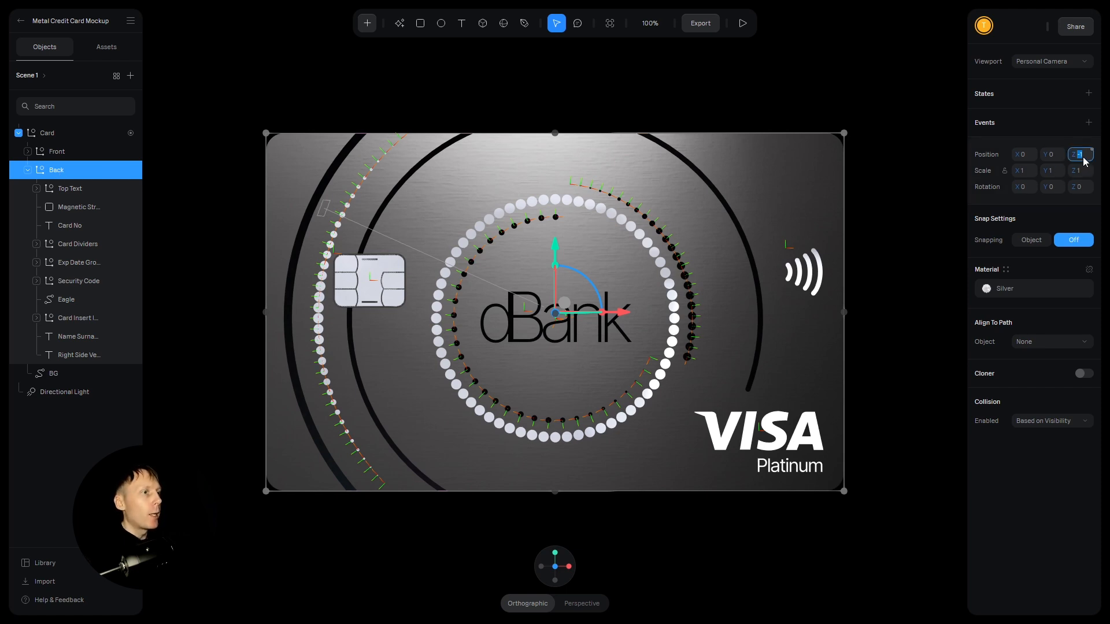
left_click(542, 566)
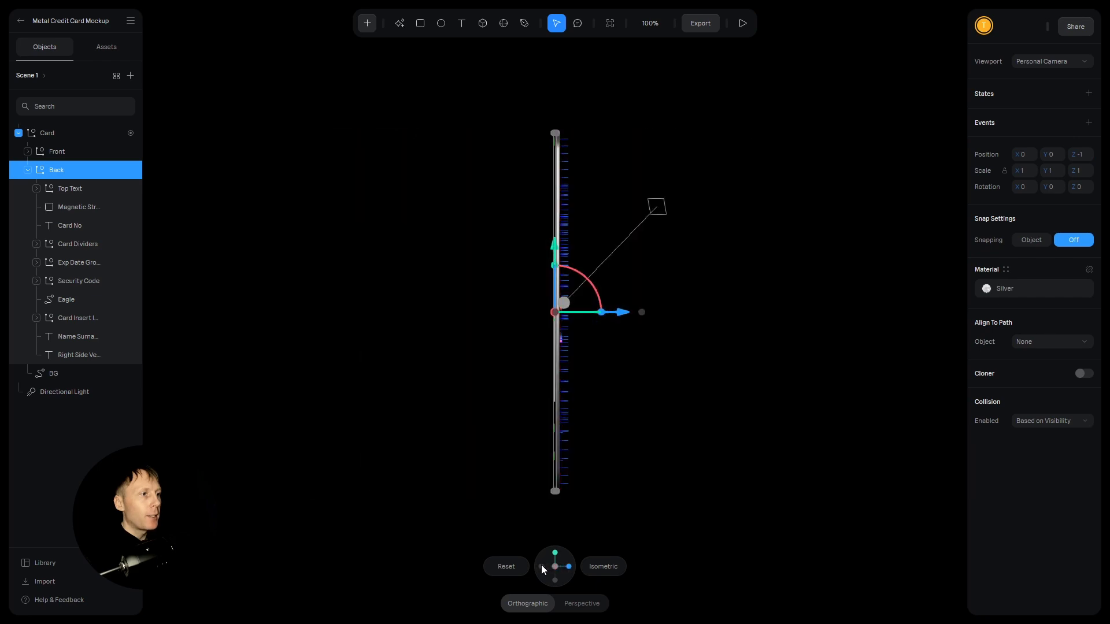
left_click(541, 567)
left_click(1083, 156)
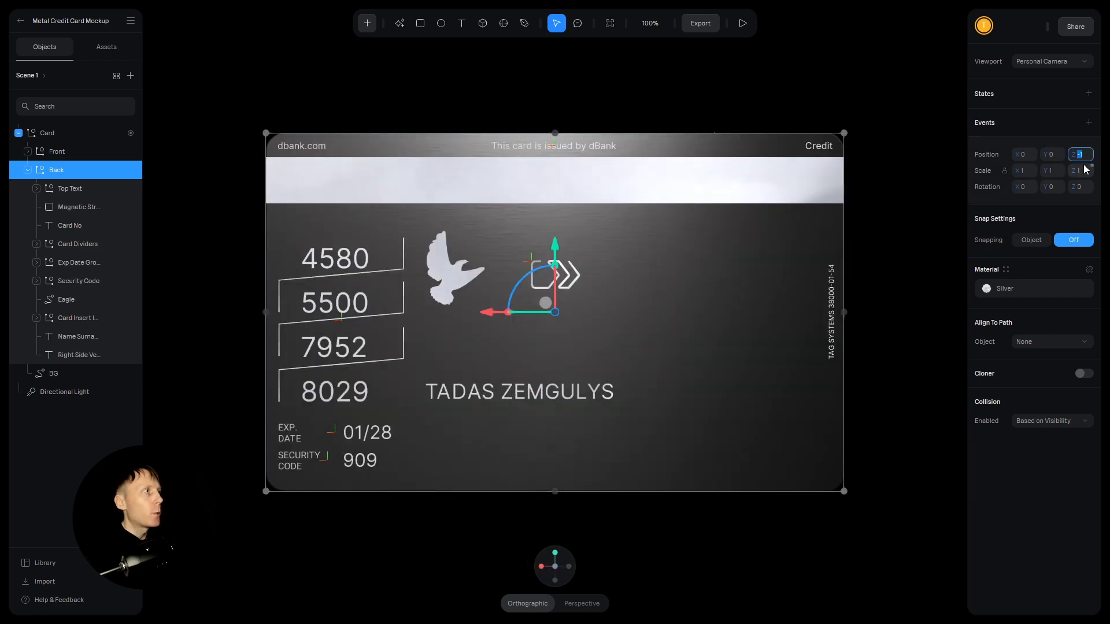
type("0")
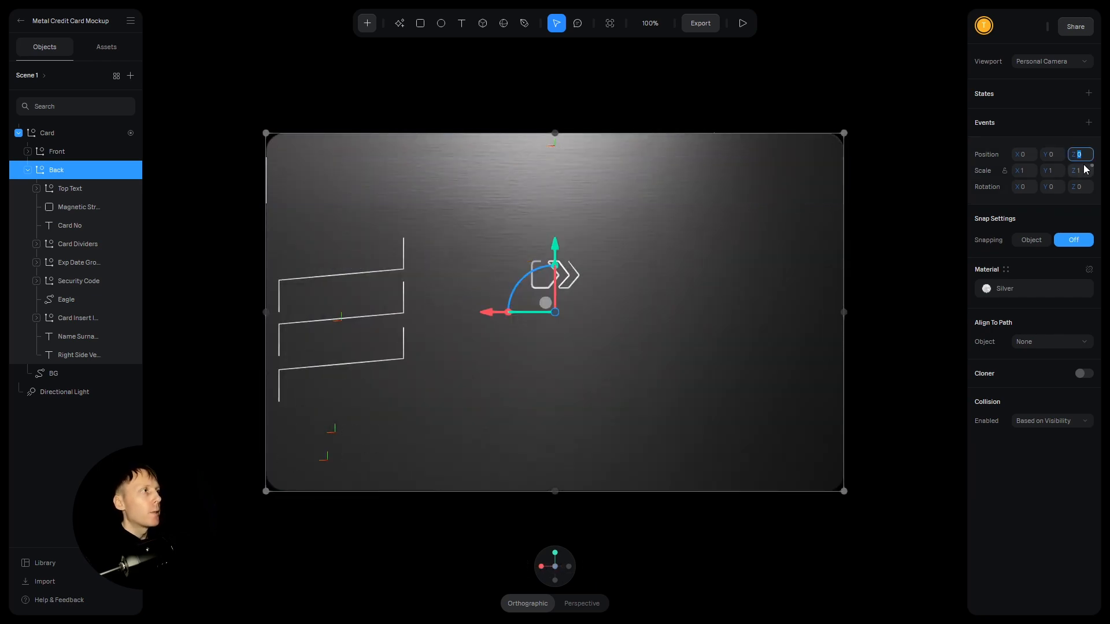
key("Up")
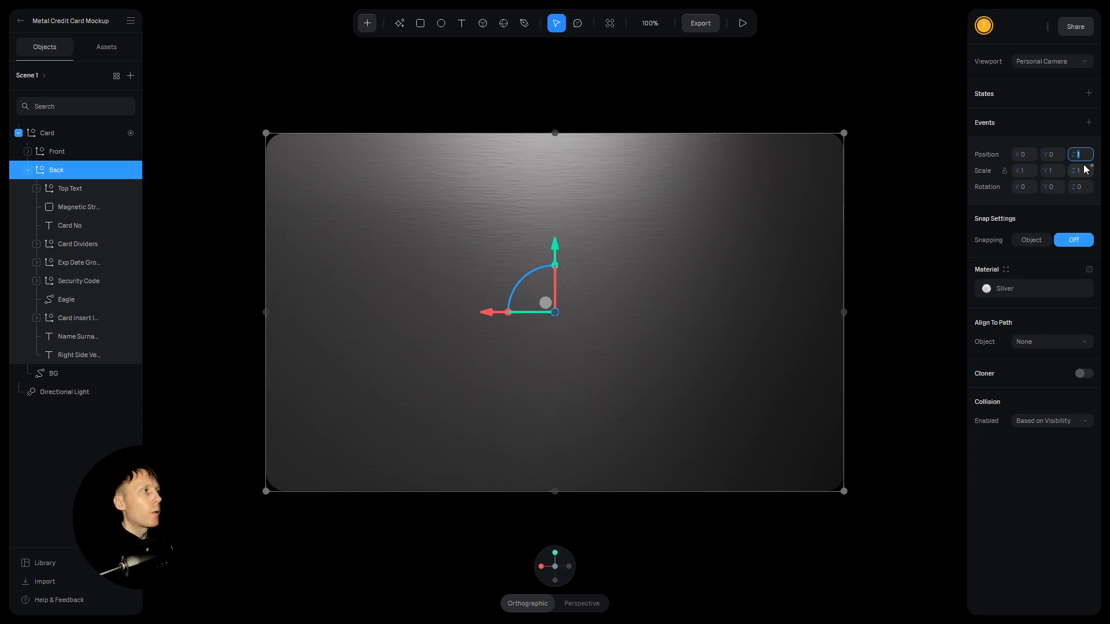
key("Down")
key("Down")
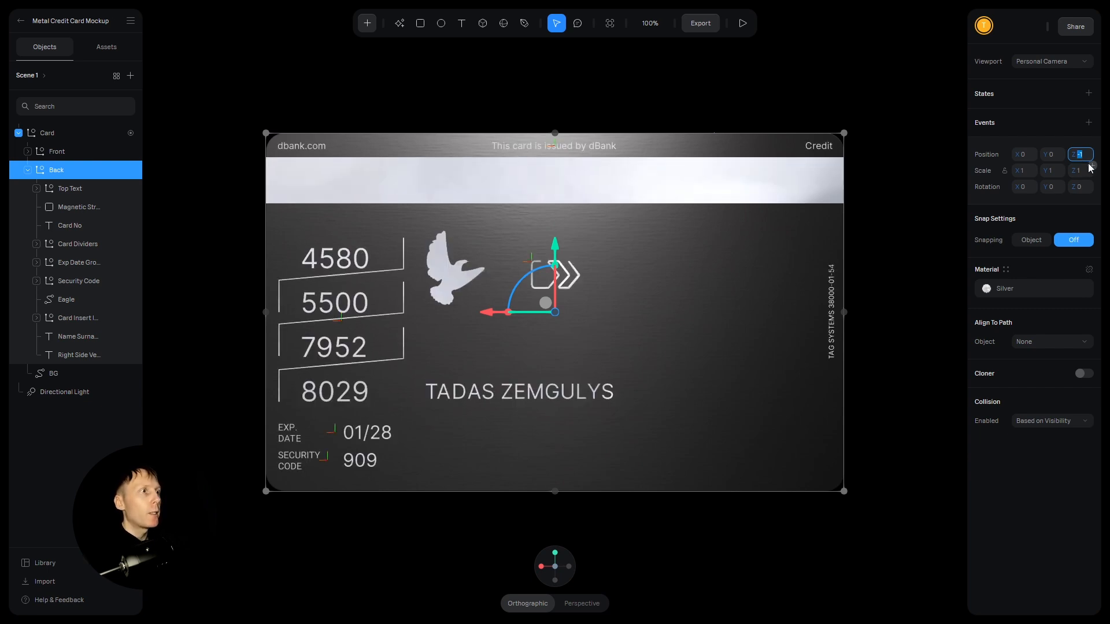
Step: Examine the position settings of the objects in the Back group, from Top Text through the cardholder name and right-side vertical text
left_click(65, 189)
left_click(75, 207)
left_click(71, 225)
left_click(69, 244)
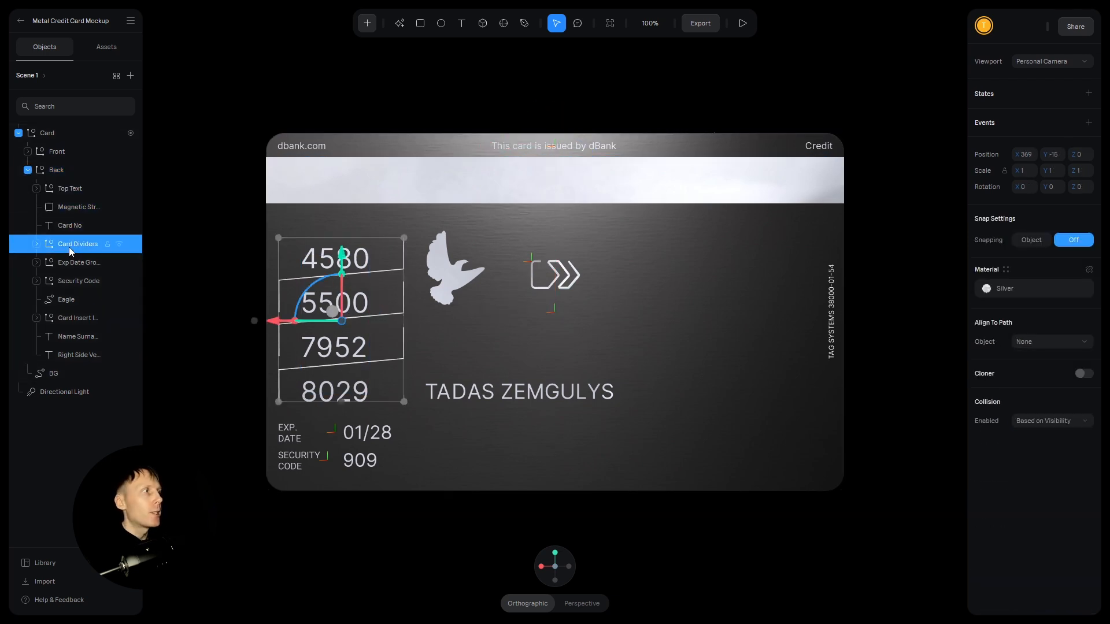
left_click(67, 262)
left_click(68, 281)
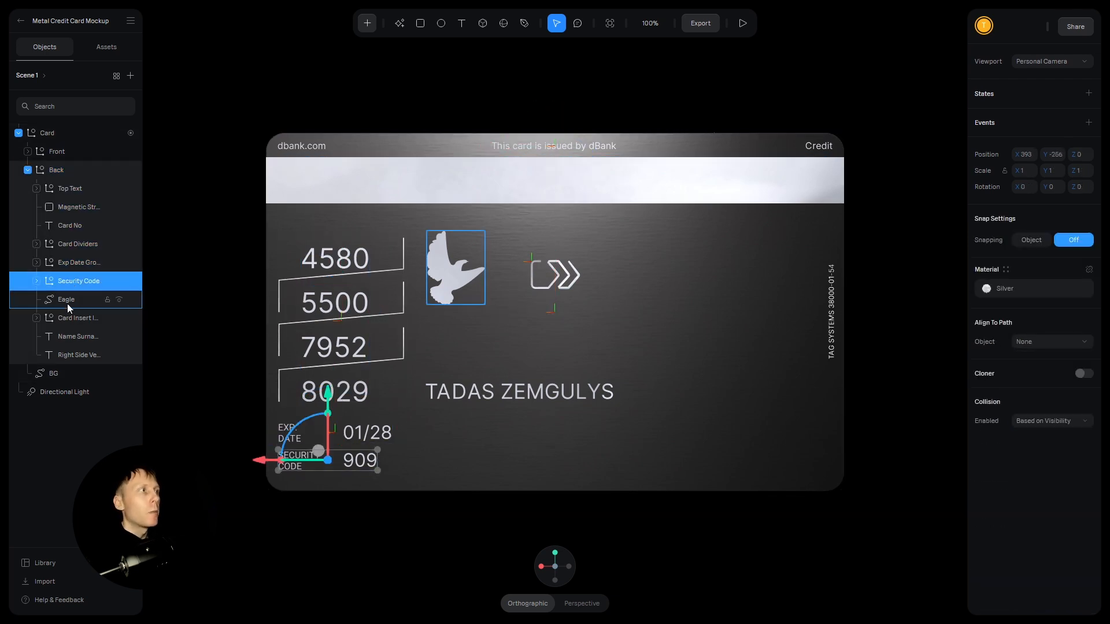
left_click(72, 318)
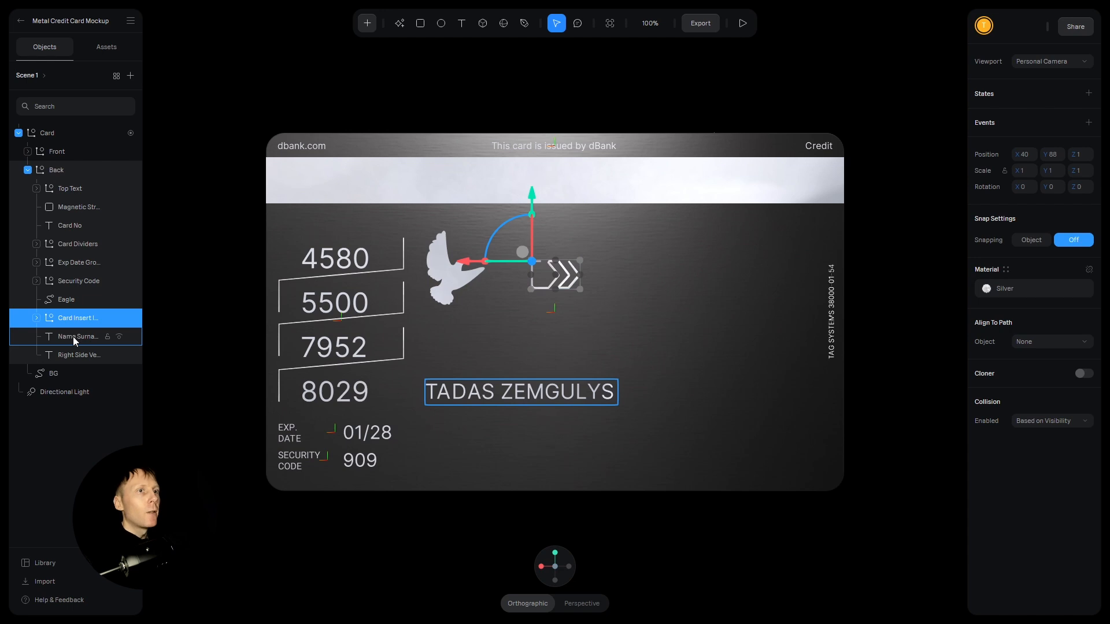
left_click(73, 336)
left_click(71, 355)
left_click(71, 341)
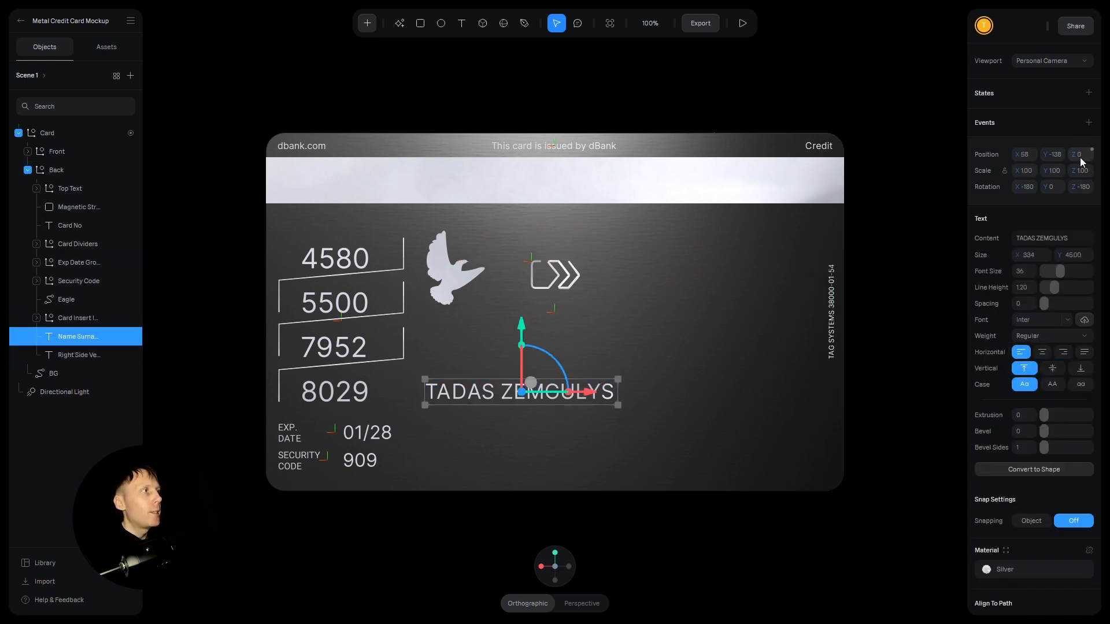
Step: Hide and show the Card Insert icon group again and check its Z position
left_click(71, 320)
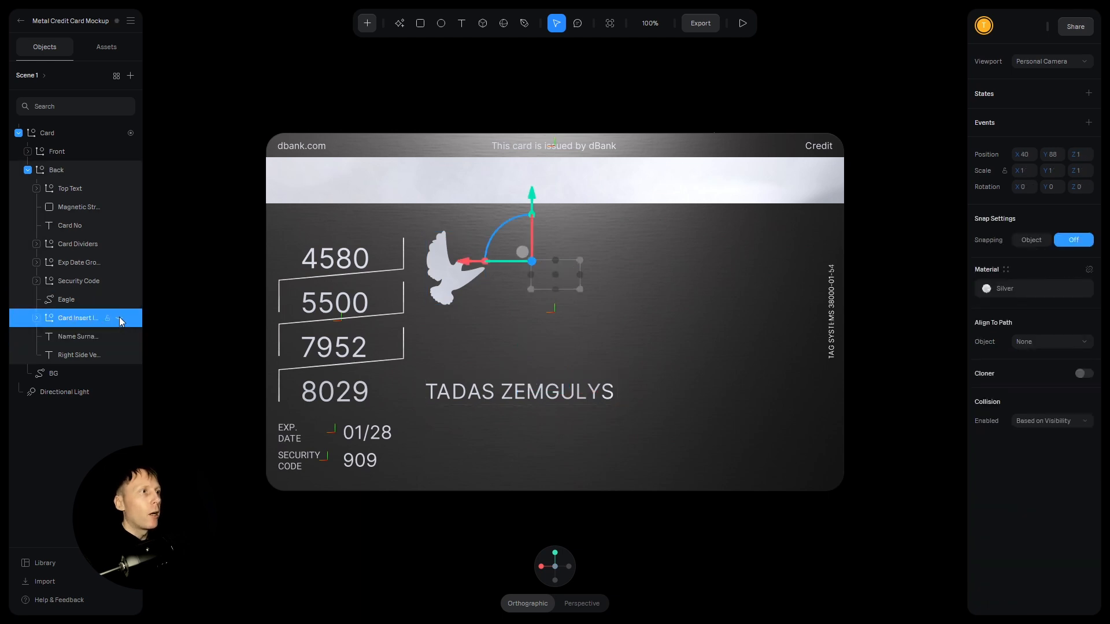
left_click(1083, 157)
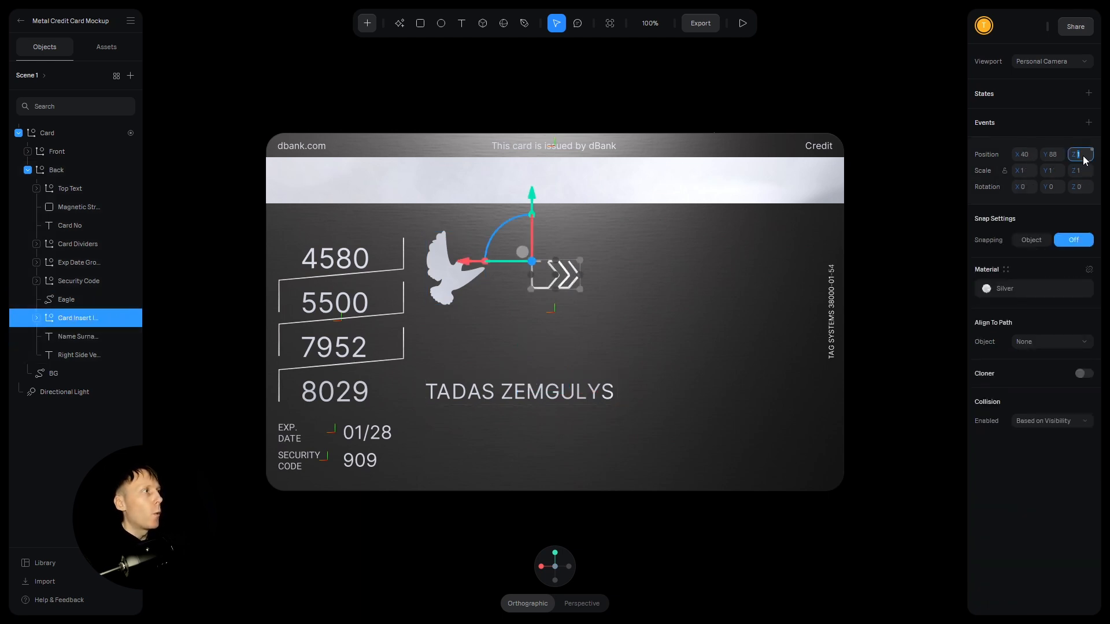
left_click(427, 512)
Step: Compare the Eagle shape with the solid black bird vector in Figma, and return to Spline to review the shape's settings
left_click(73, 301)
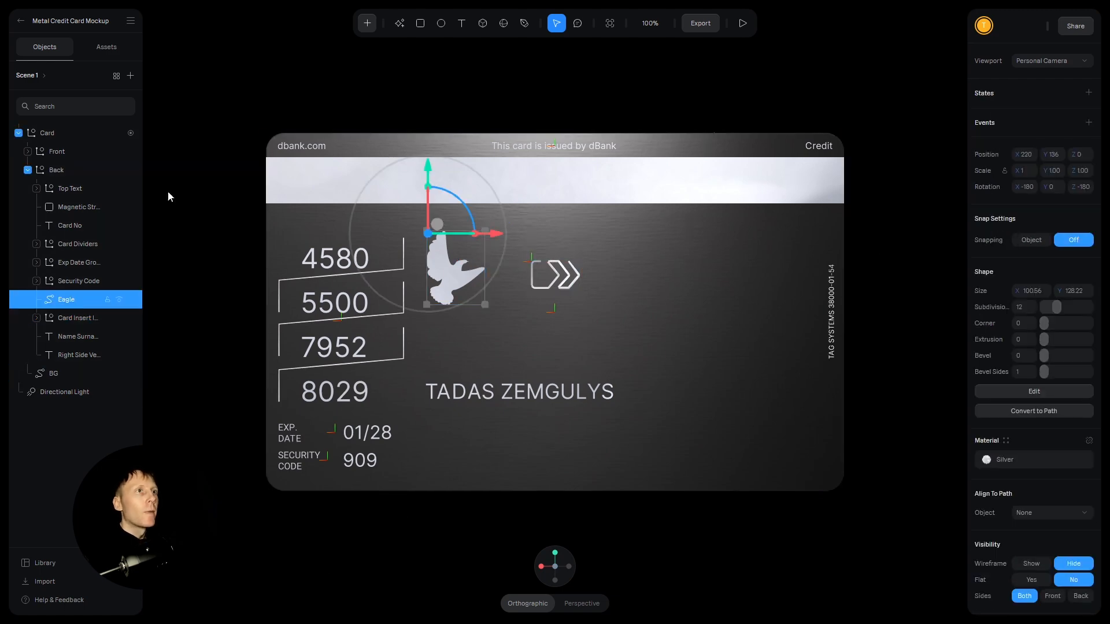
left_click(203, 10)
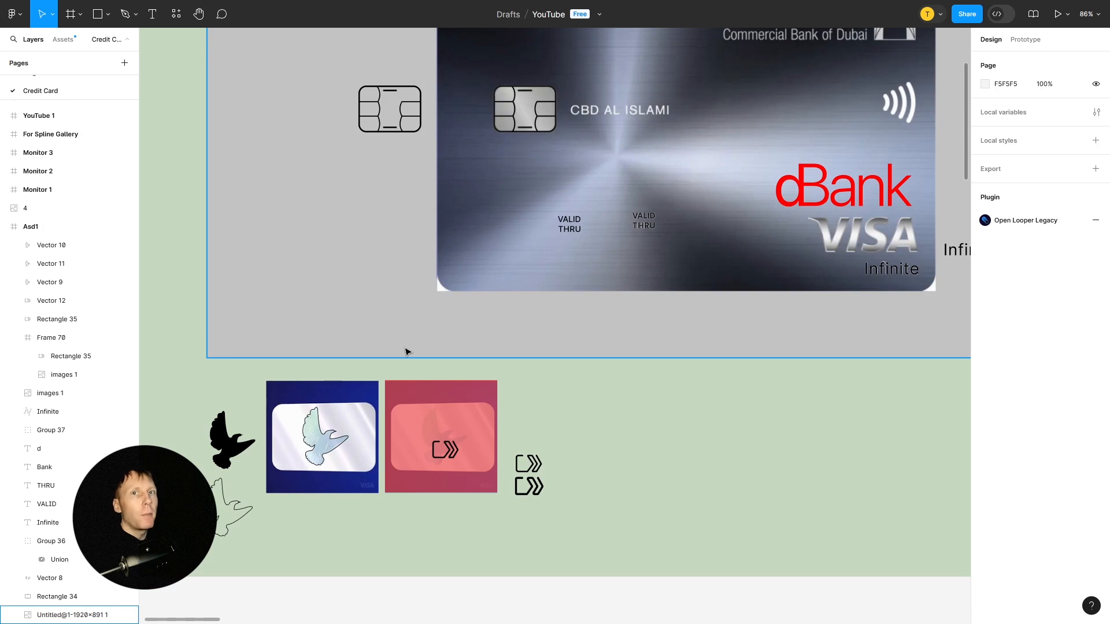
left_click(220, 440)
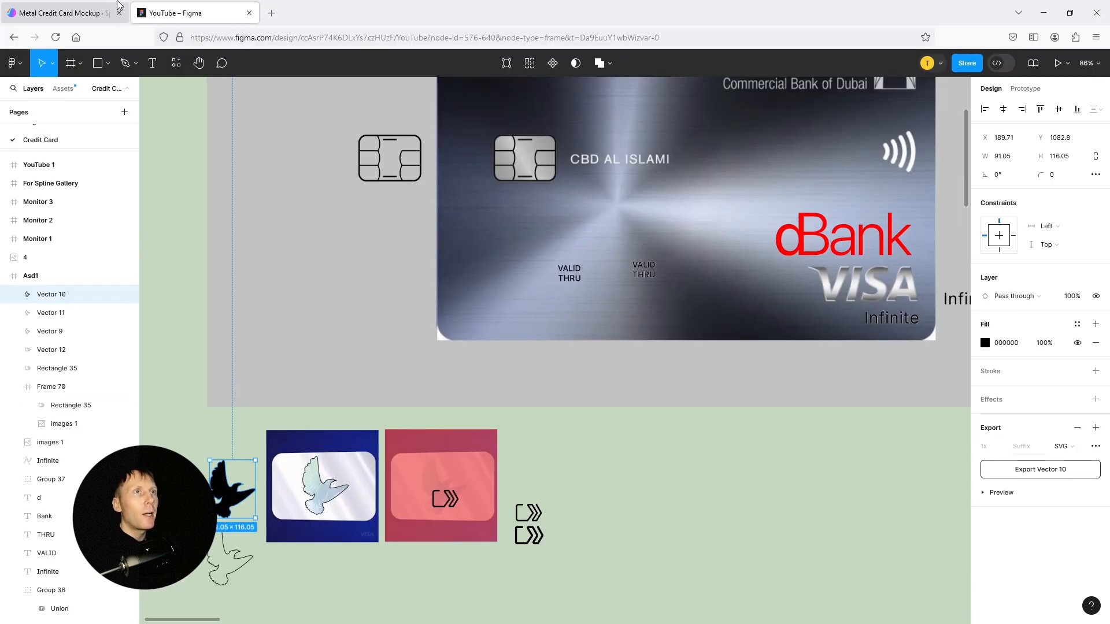
left_click(117, 4)
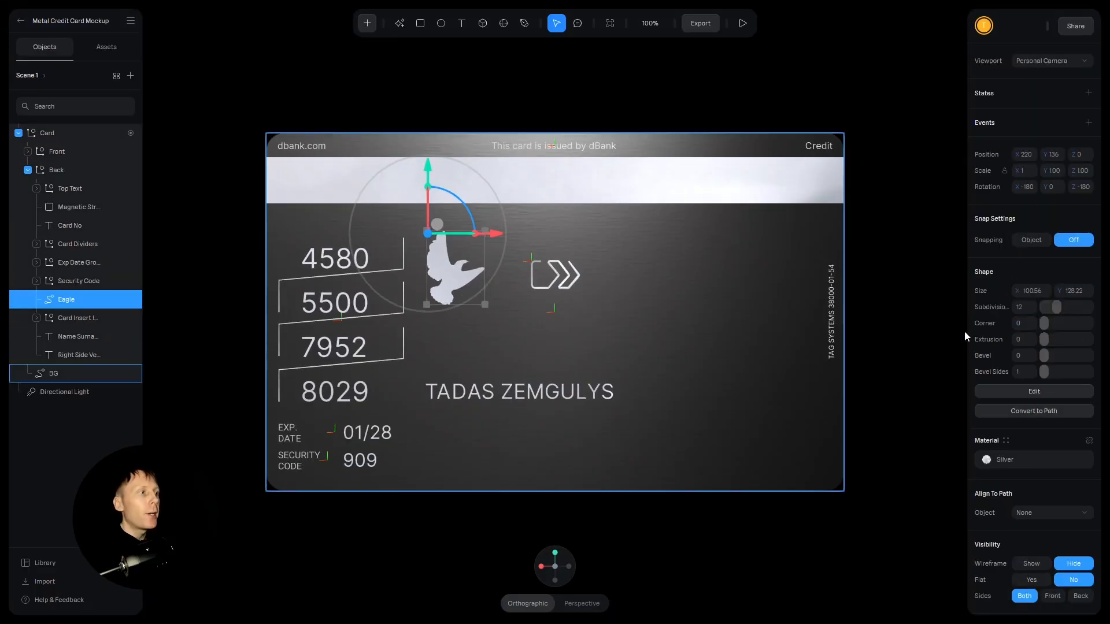
scroll(989, 404, "down", 2)
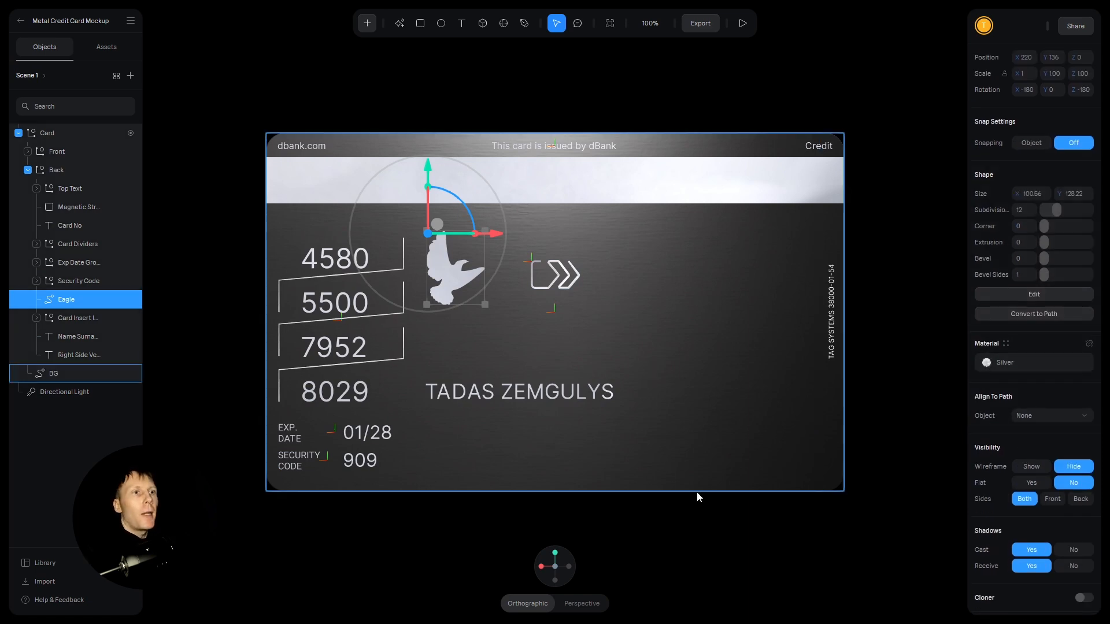
left_click(716, 507)
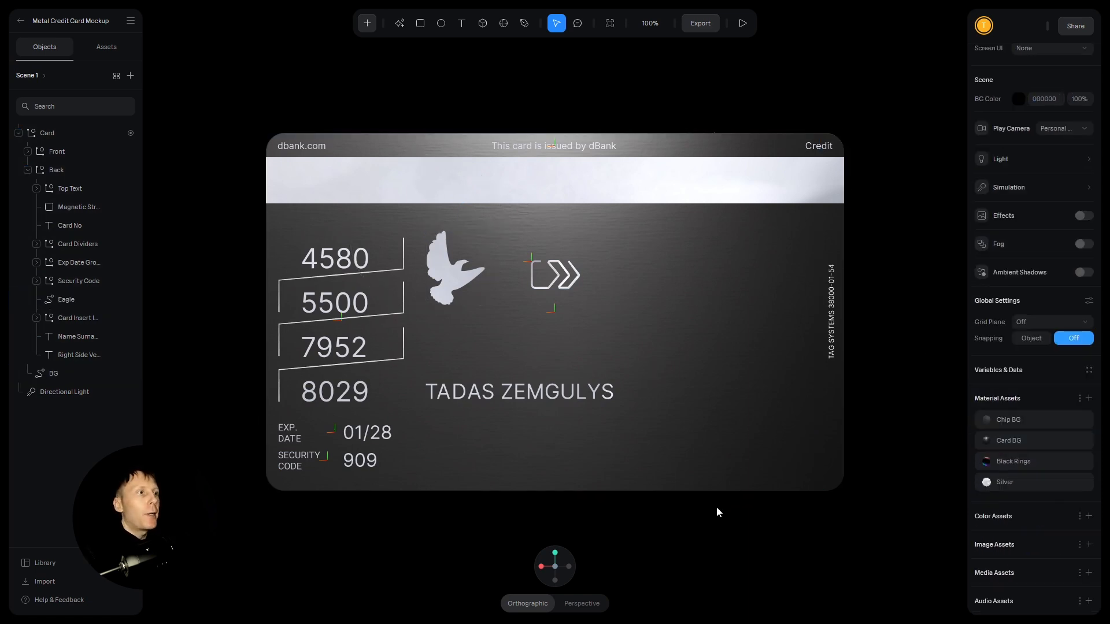
Step: Draw a rectangle about 944 × 76 just below the magnetic stripe and check the stripe's size for reference
left_click(420, 23)
left_click_drag(282, 214, 828, 257)
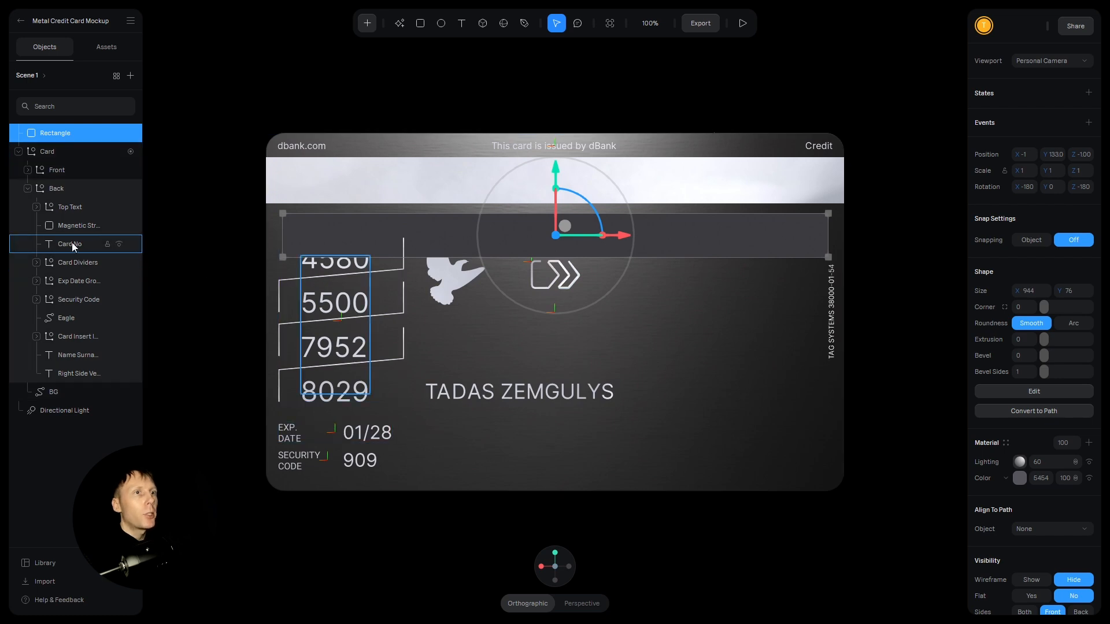
left_click(73, 226)
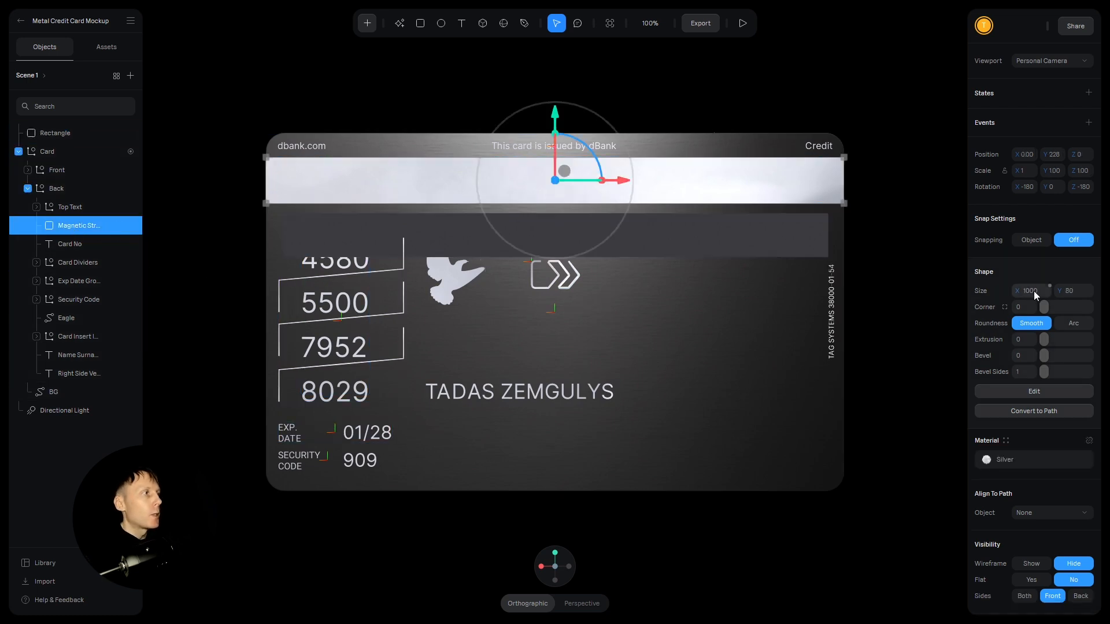
left_click(413, 247)
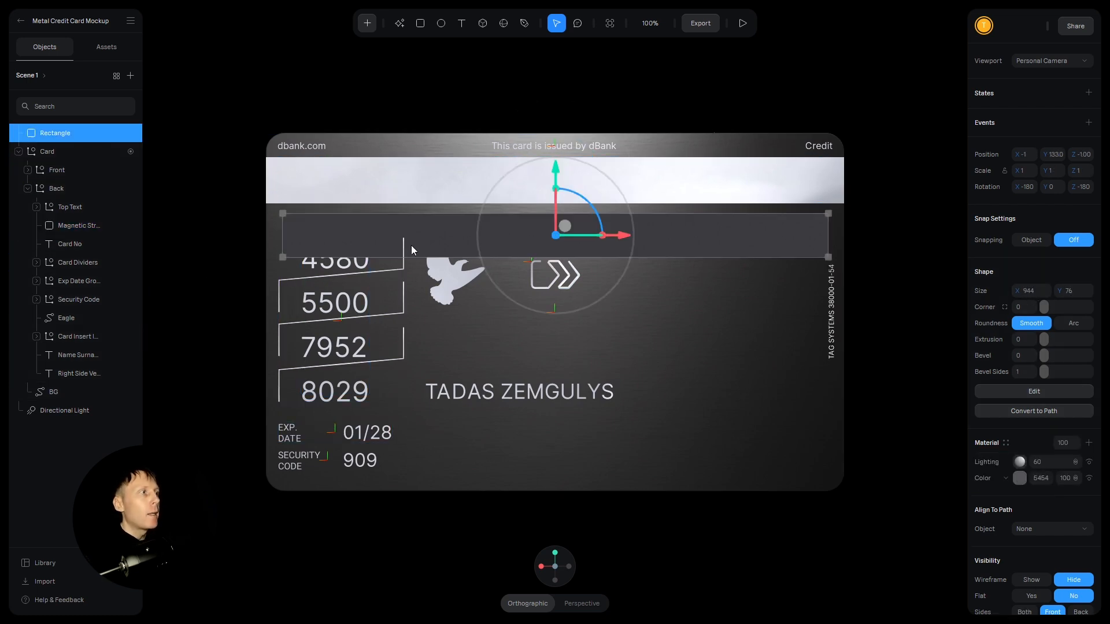
Step: Set the new rectangle's size to 1000 × 80
left_click(1029, 292)
type("1000")
key("Return")
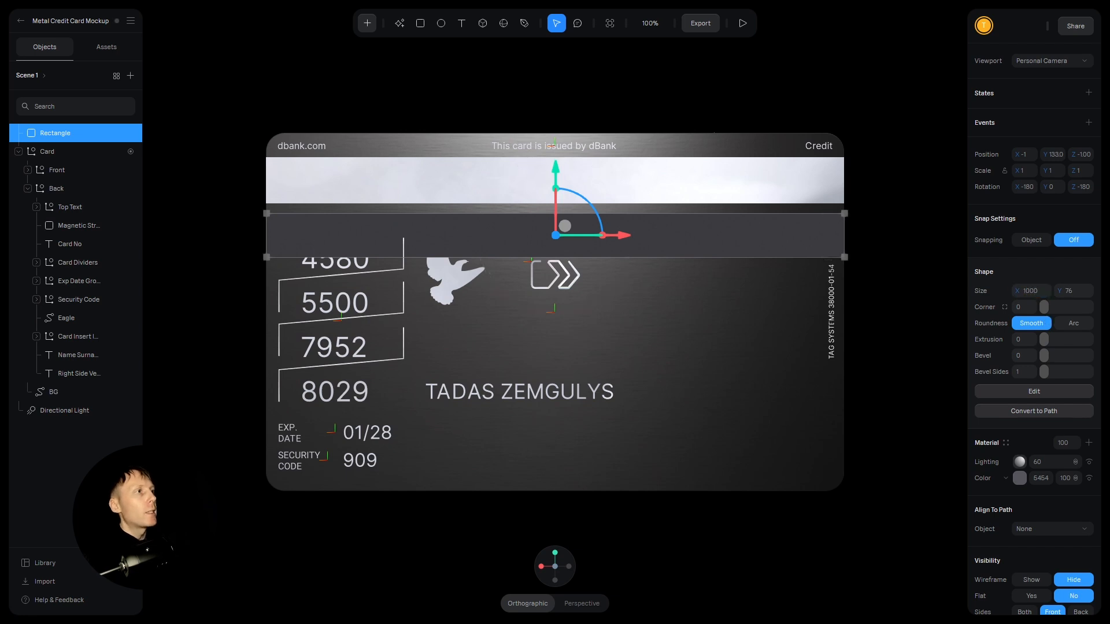
left_click(1073, 294)
type("80")
key("Return")
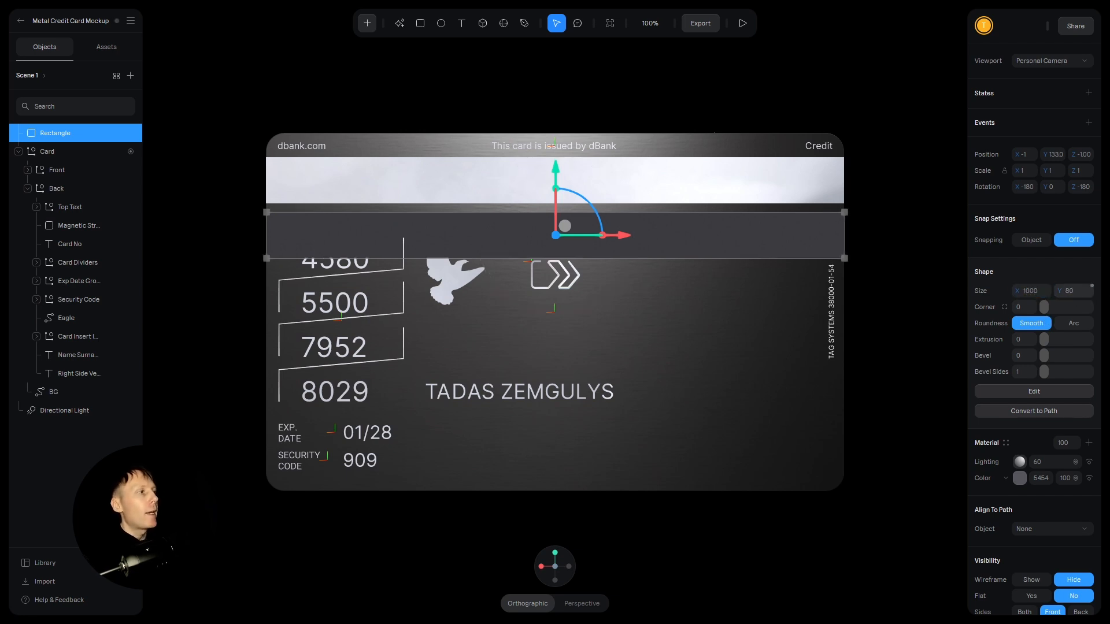
Step: Apply the Silver material to the rectangle, try moving it up toward the magnetic stripe, and discard the rectangle
left_click(1006, 443)
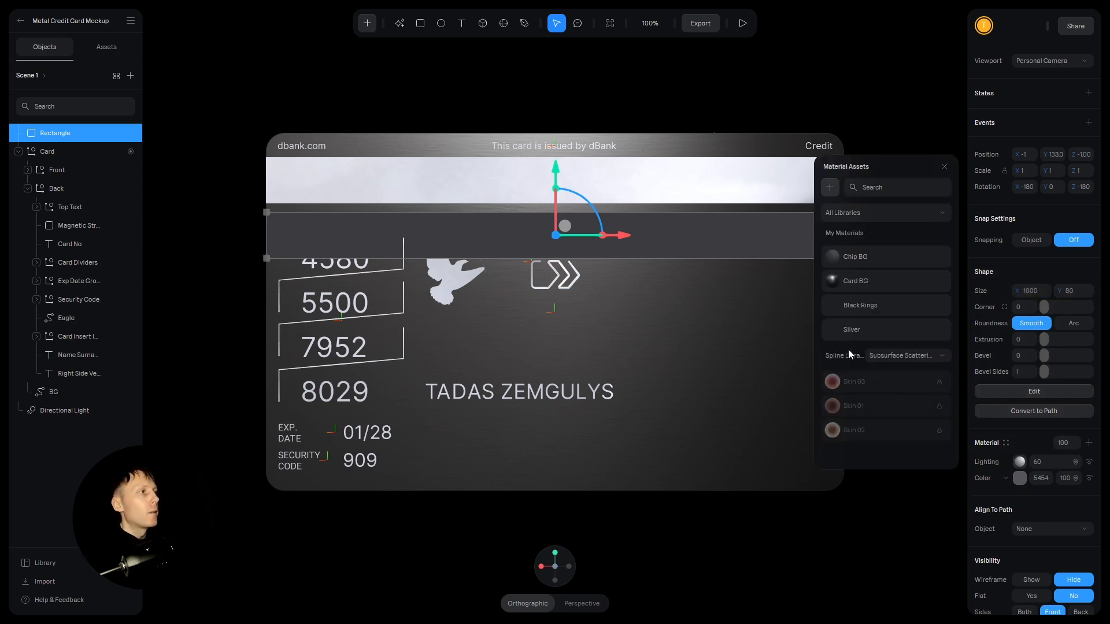
left_click(863, 327)
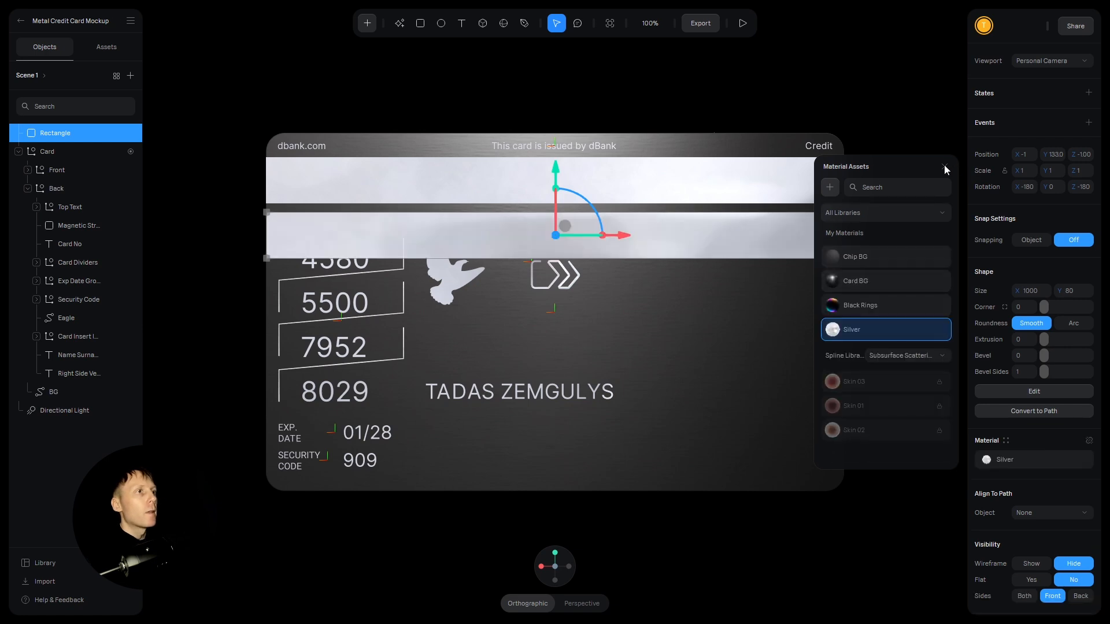
left_click_drag(556, 165, 561, 116)
key("Escape")
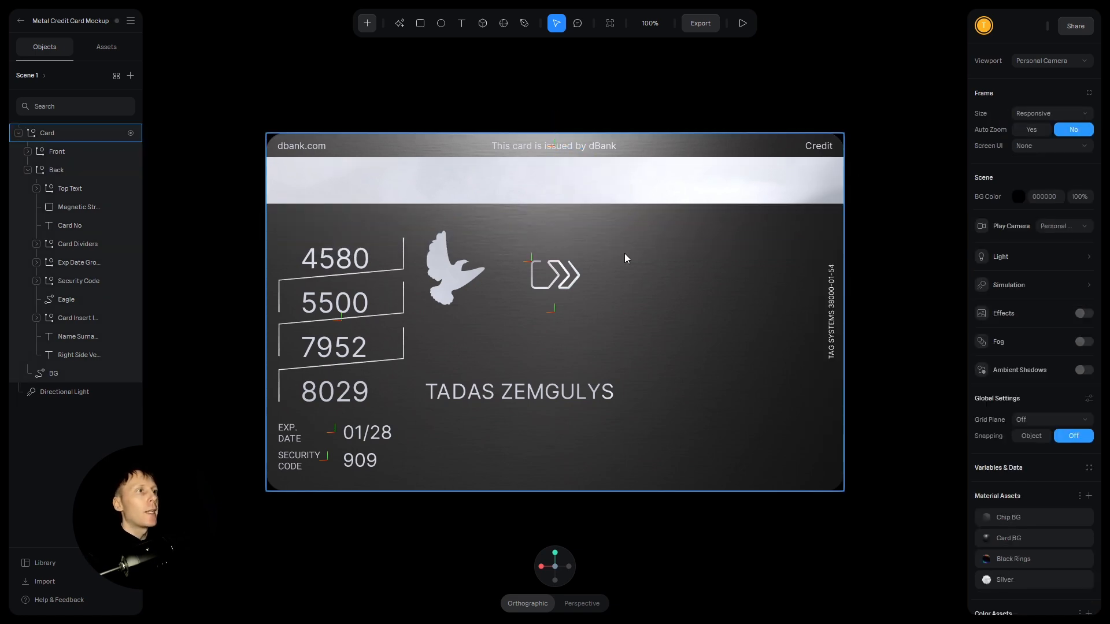
Step: Switch to Figma and inspect the stroke settings of the two card insert icon vectors beside the pink reference image
scroll(560, 257, "up", 5)
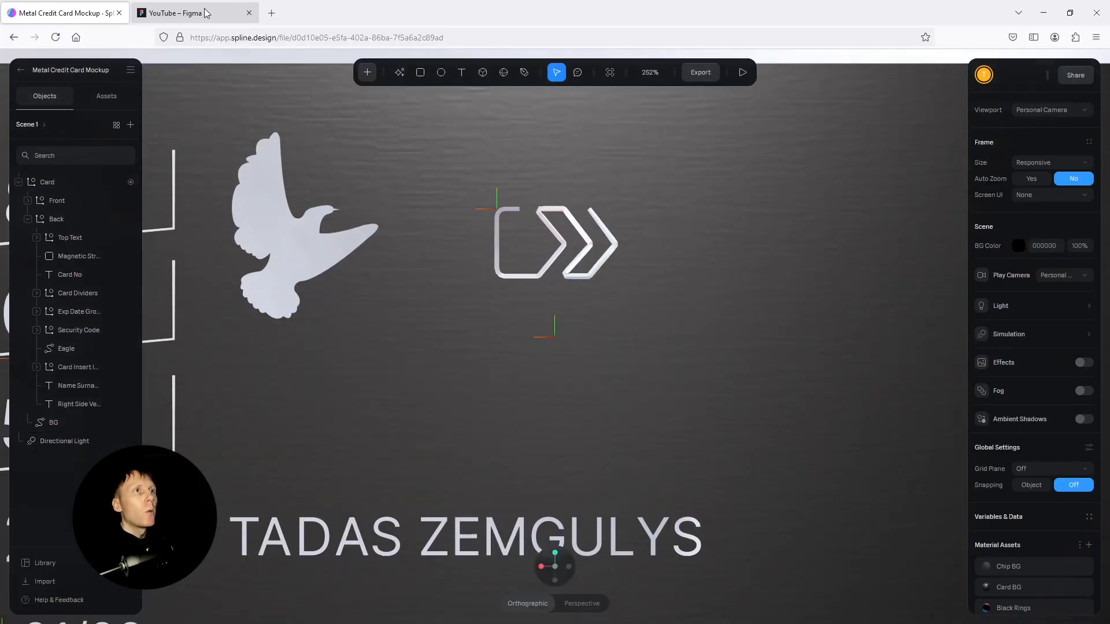
left_click(205, 12)
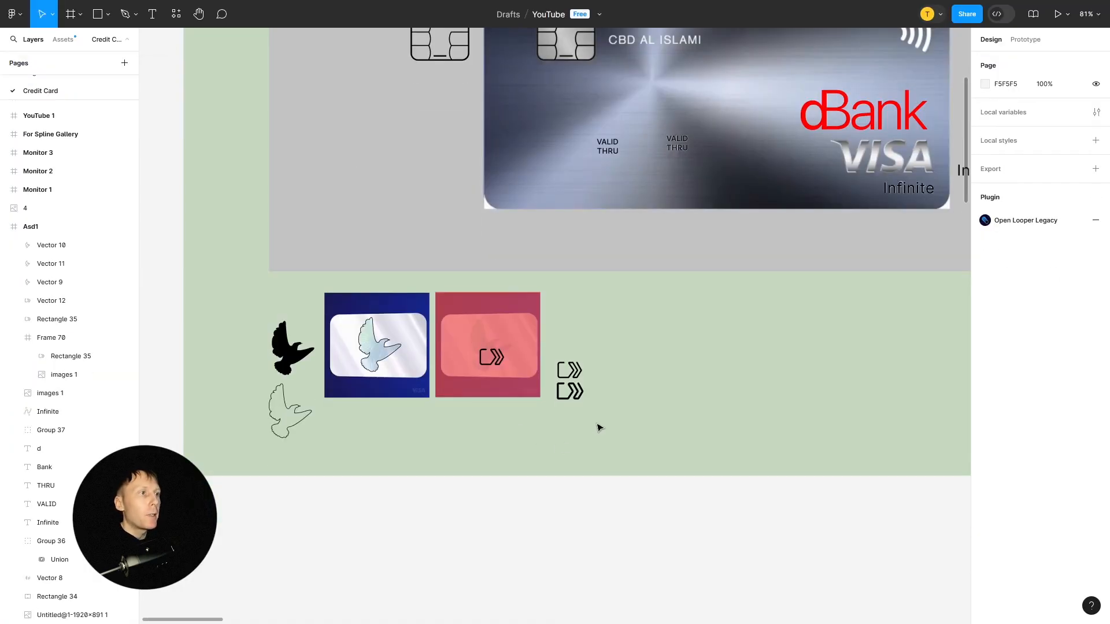
scroll(572, 414, "up", 5, "ctrl")
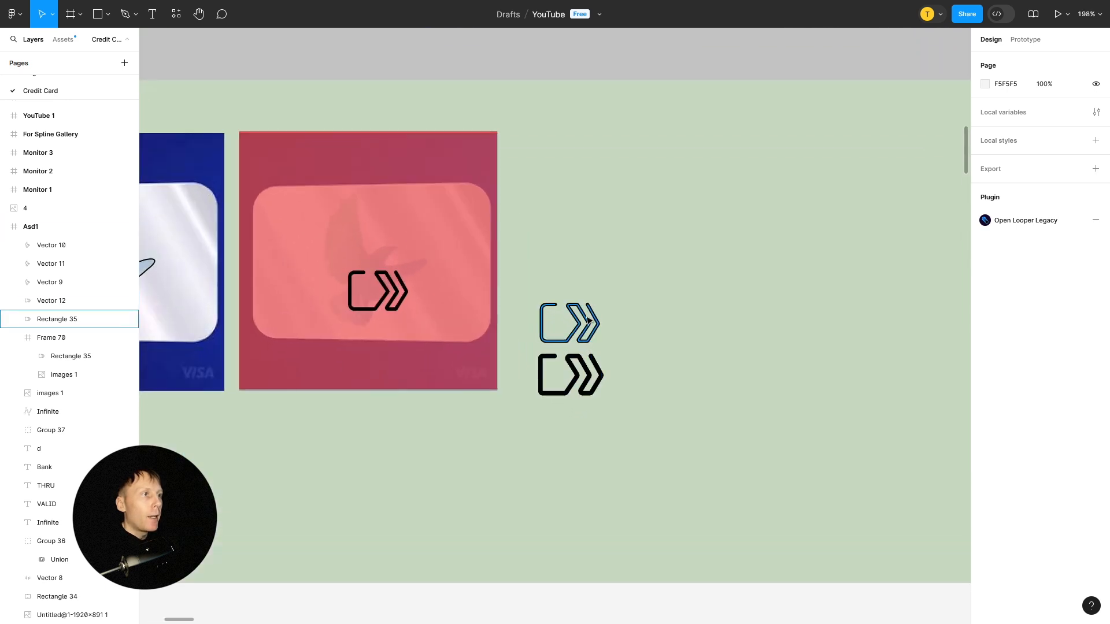
left_click(584, 319)
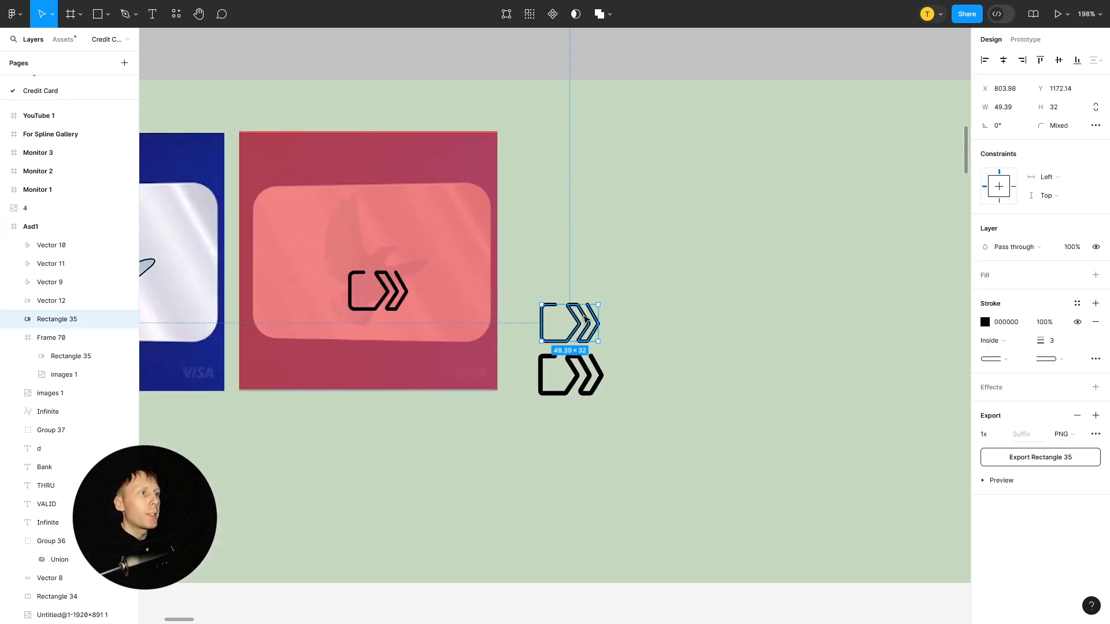
left_click(591, 376)
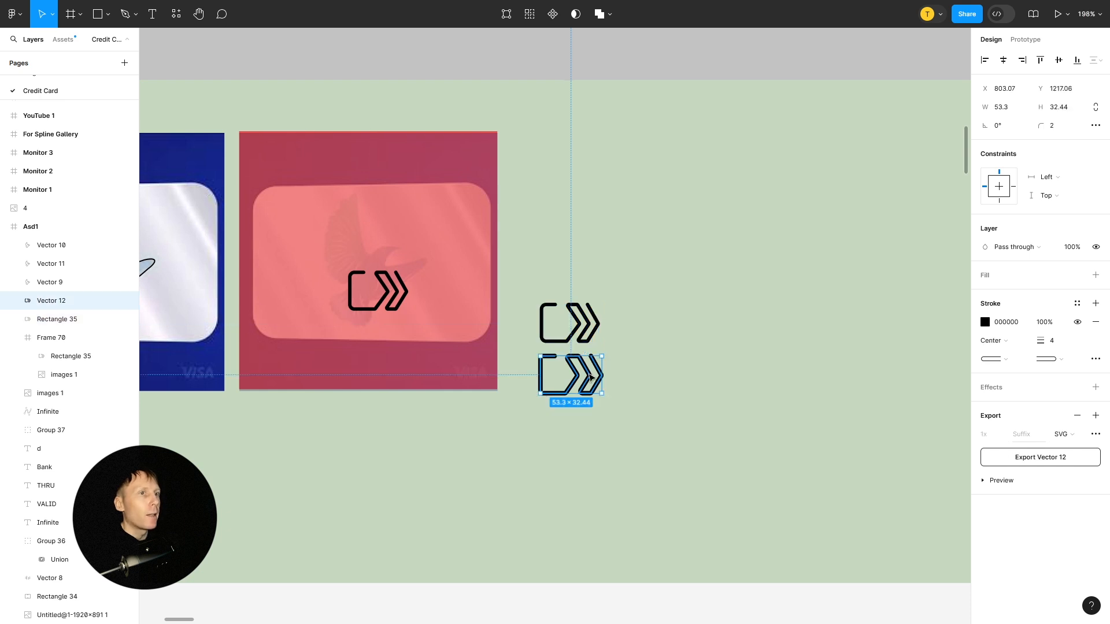
left_click(679, 390)
scroll(682, 387, "down", 5, "ctrl")
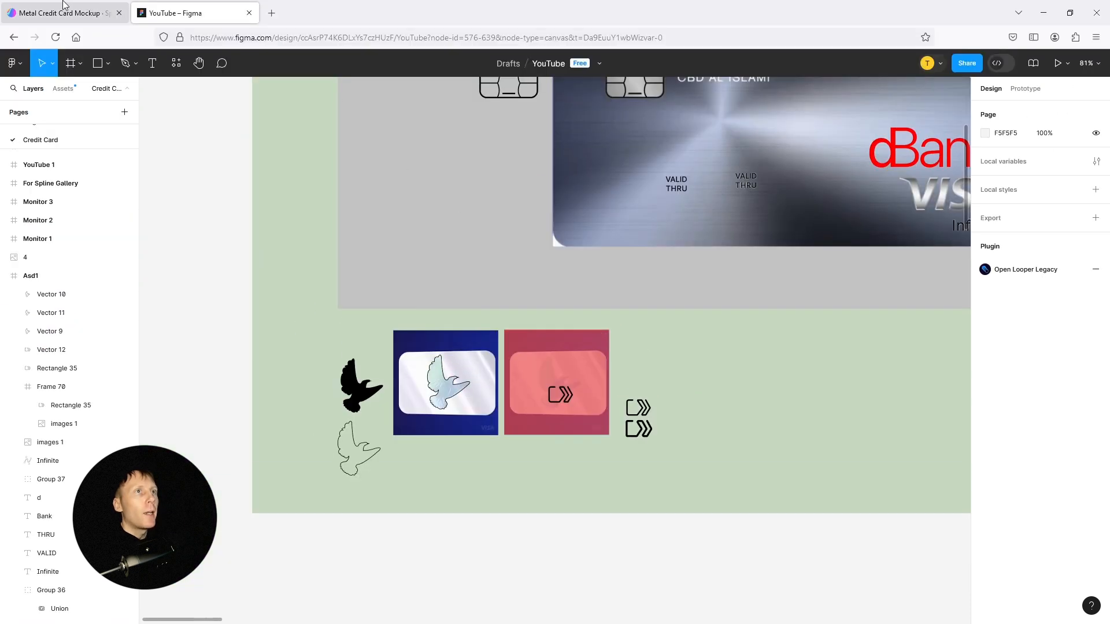
Step: Return to Spline and hide the Card Insert icon group in the Back group
left_click(63, 6)
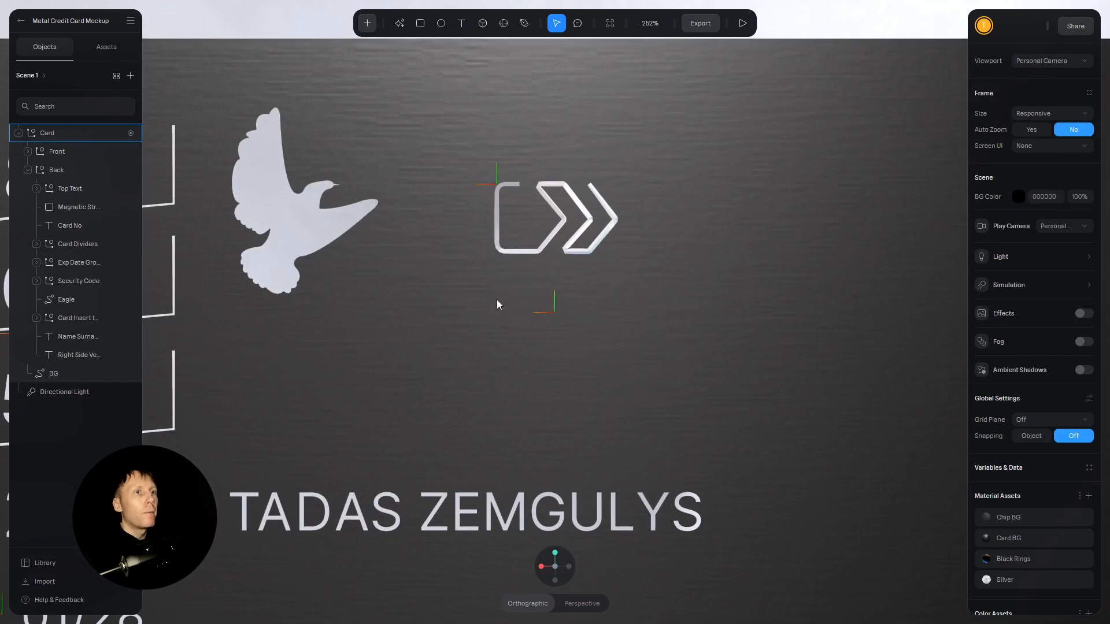
left_click(68, 319)
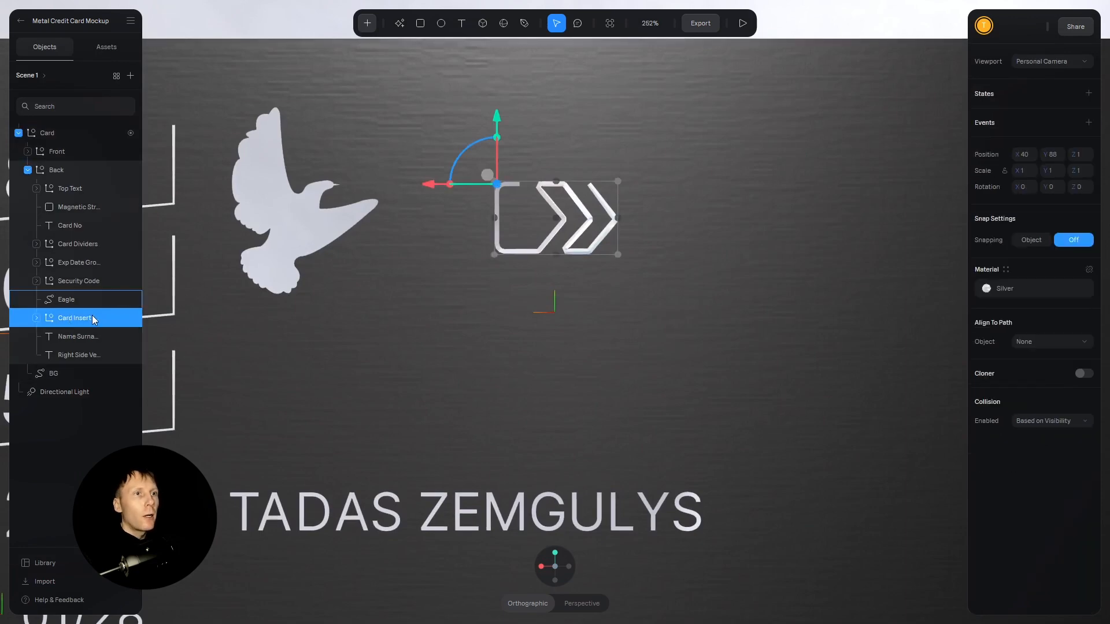
left_click(120, 318)
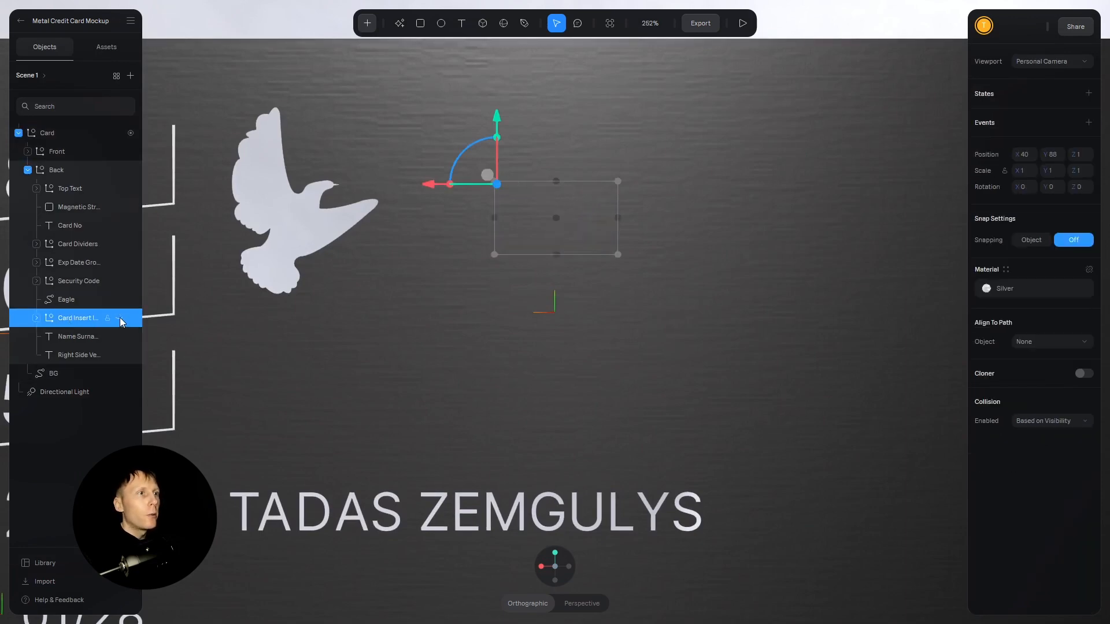
Step: Show the Card Insert icon group again, expand it and toggle Shape 0's visibility off and back on
left_click(120, 318)
left_click(36, 317)
left_click(75, 339)
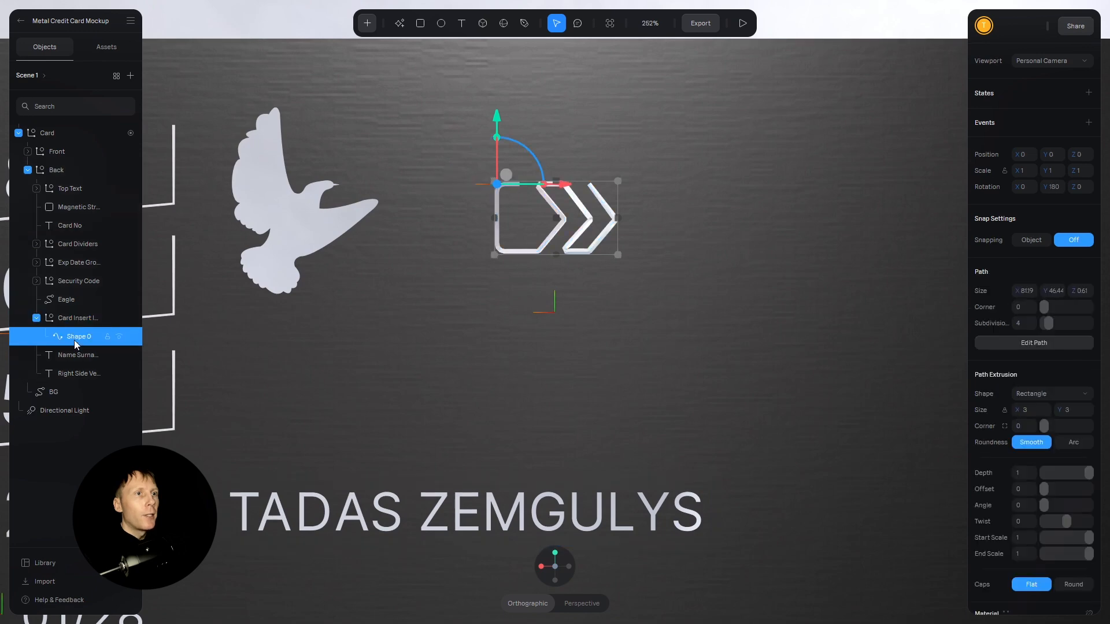
left_click(119, 337)
left_click(119, 337)
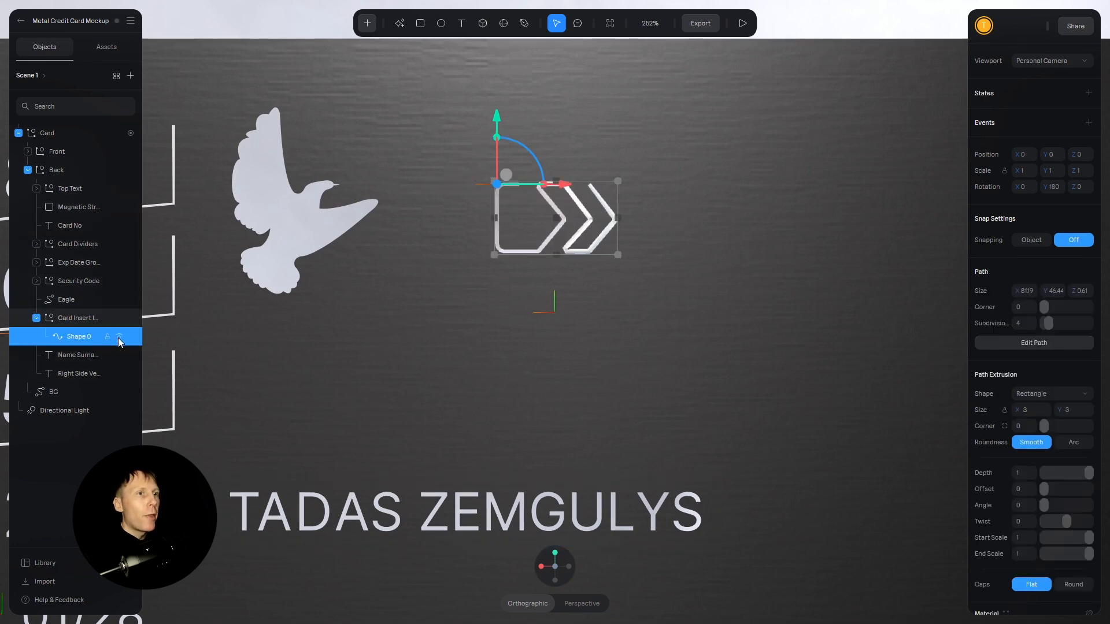
Step: Review Shape 0's path extrusion and material settings and examine the icon's raised profile from an angle
scroll(1022, 254, "down", 3)
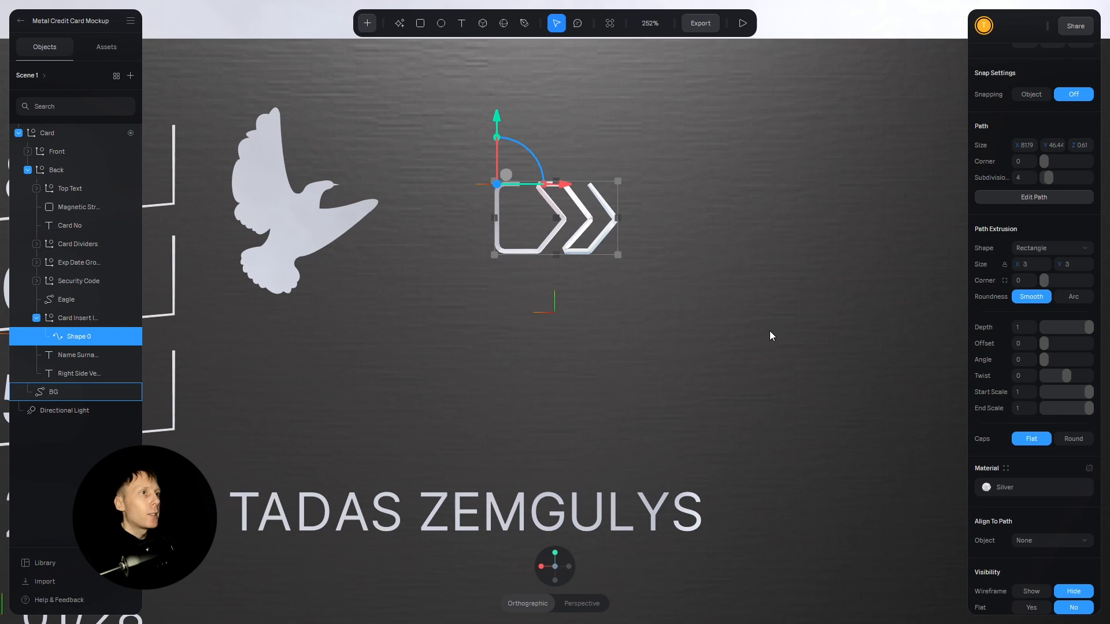
left_click(703, 332)
left_click_drag(690, 359, 608, 270, "alt")
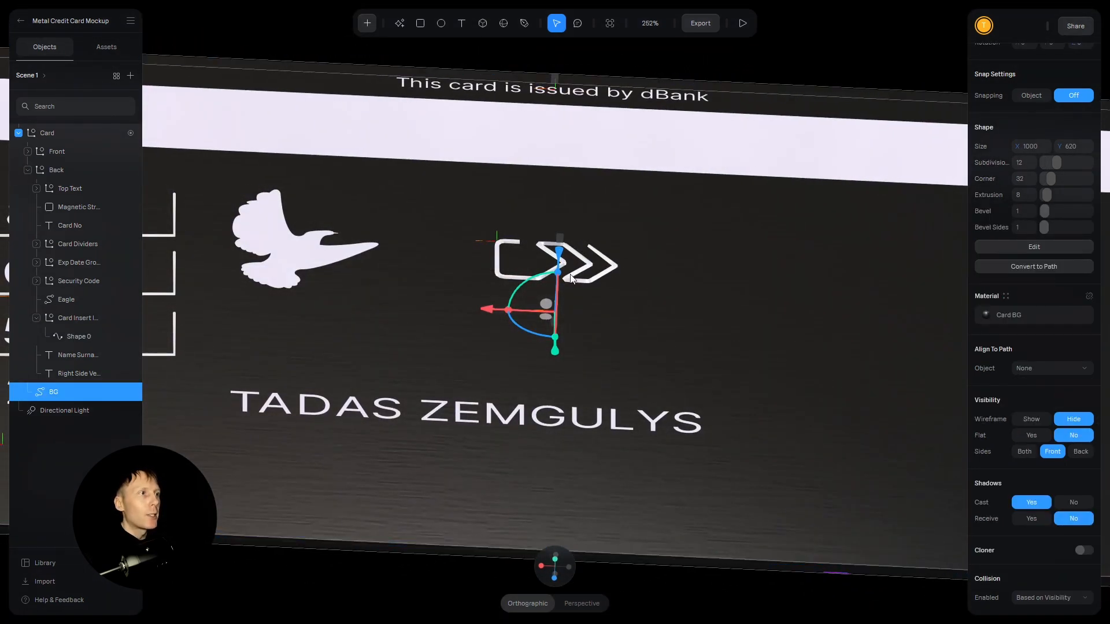
left_click_drag(622, 284, 723, 300, "alt")
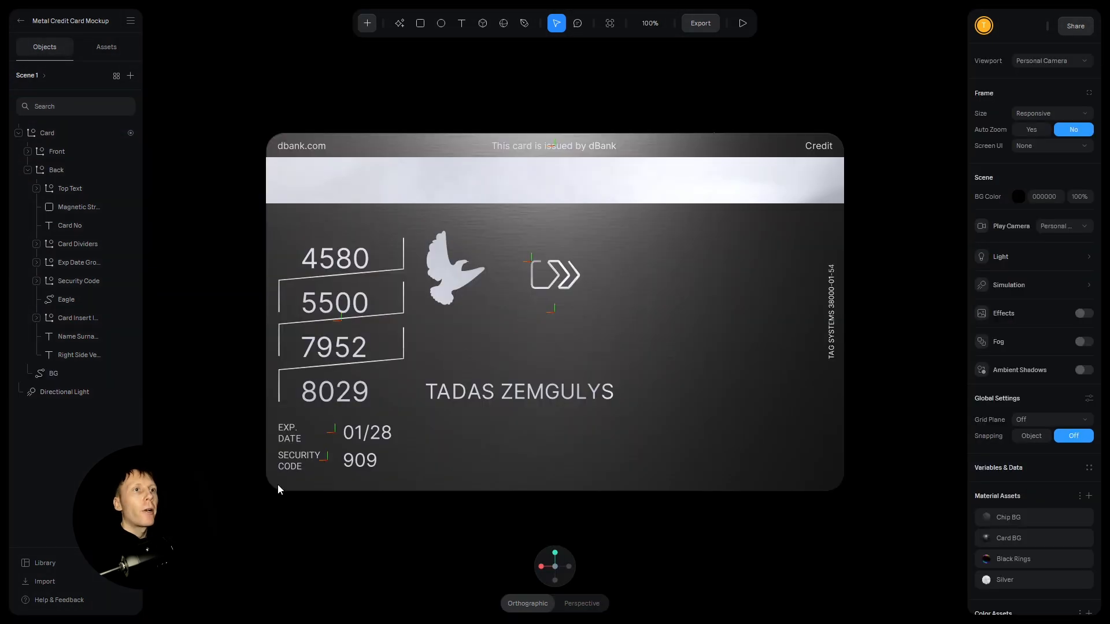
Step: Expand the Card Dividers group and look through its divider paths
left_click(72, 245)
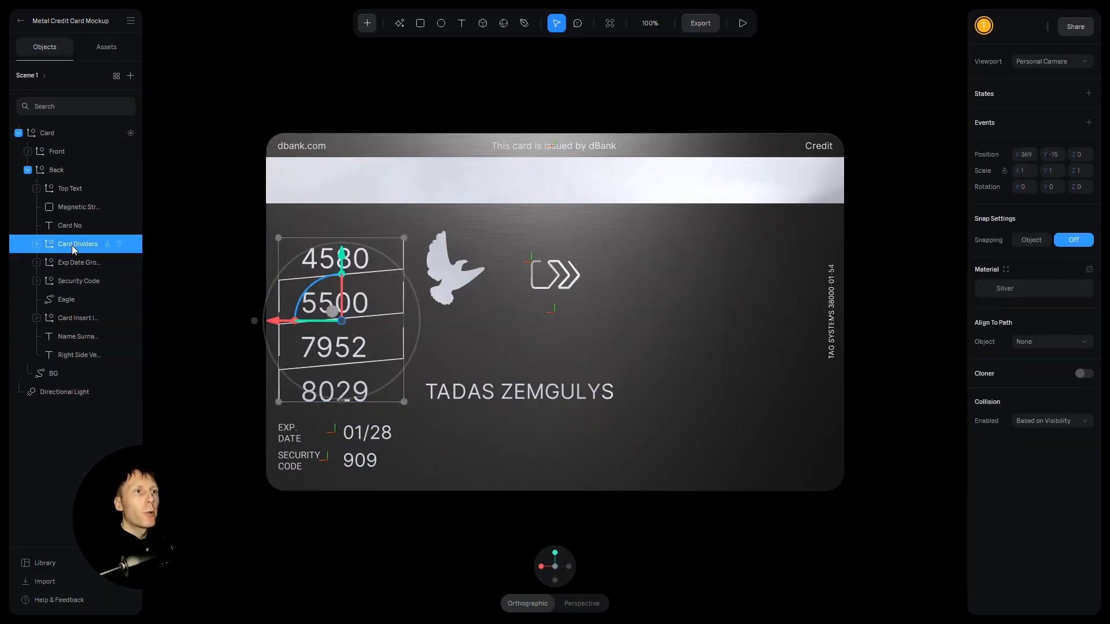
left_click(37, 244)
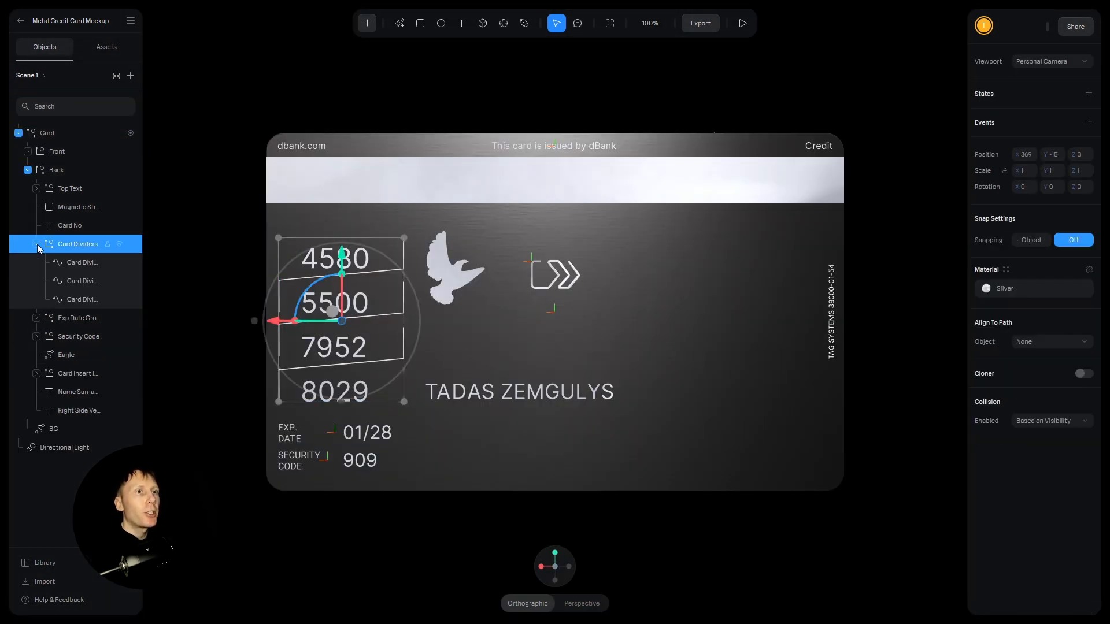
left_click(76, 263)
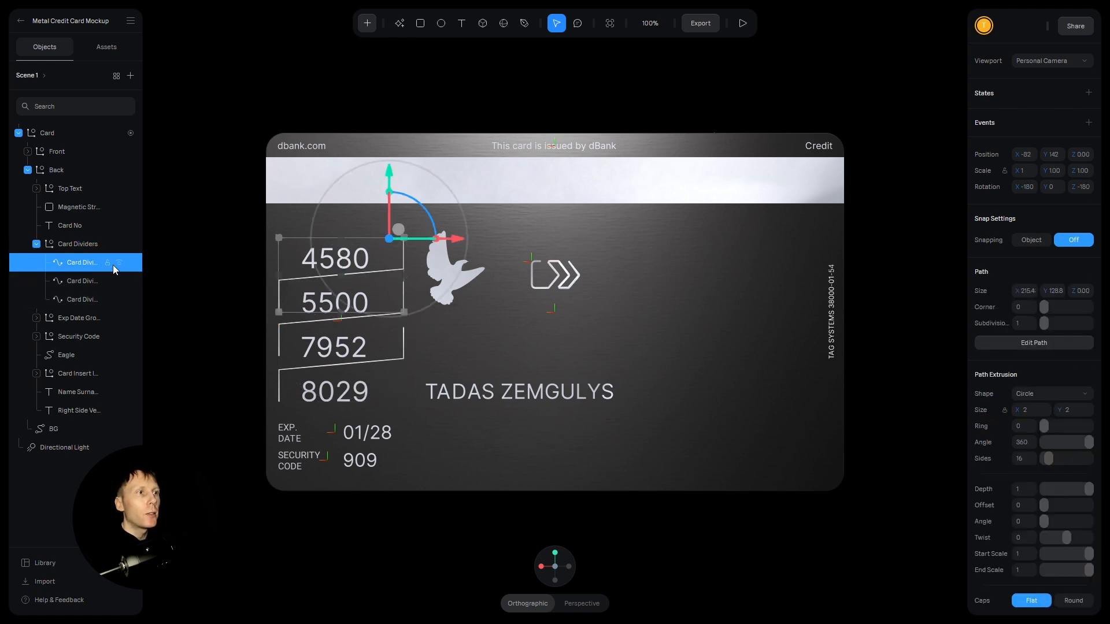
left_click(78, 296)
left_click(79, 266)
left_click(80, 280)
left_click(81, 267)
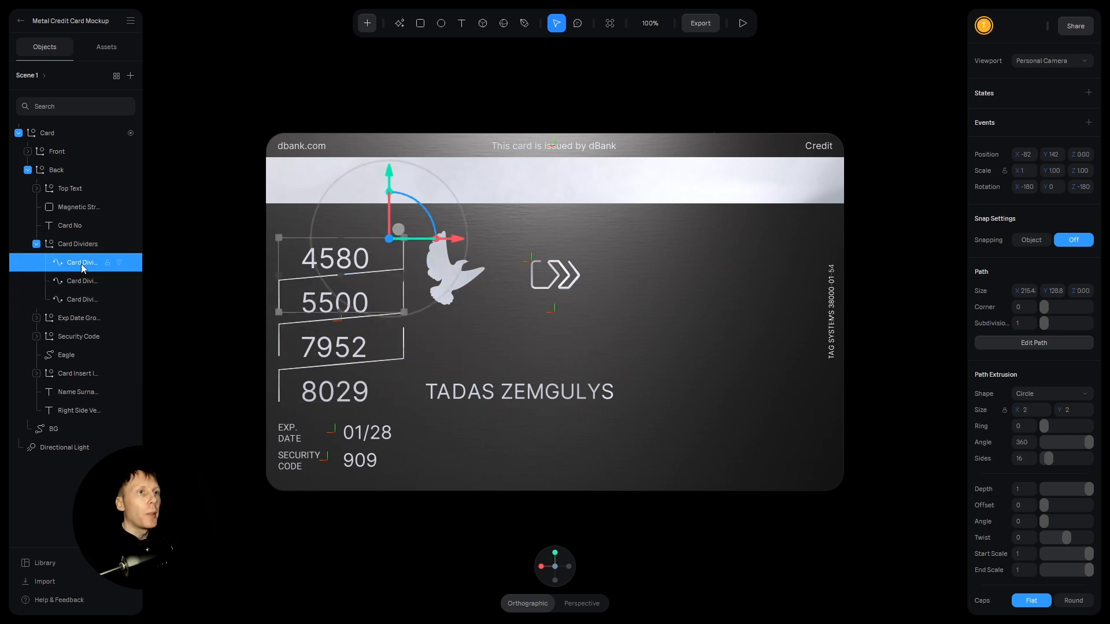
Step: Review the first card divider's path extrusion shape, size and material settings, then deselect it
scroll(1055, 216, "down", 3)
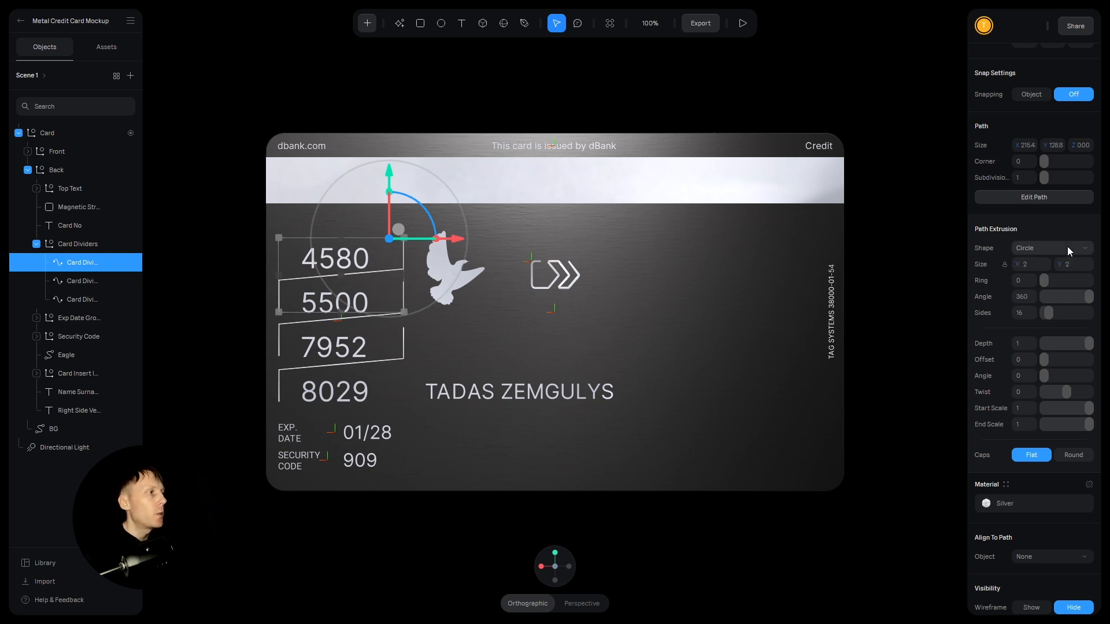
scroll(1067, 246, "down", 3)
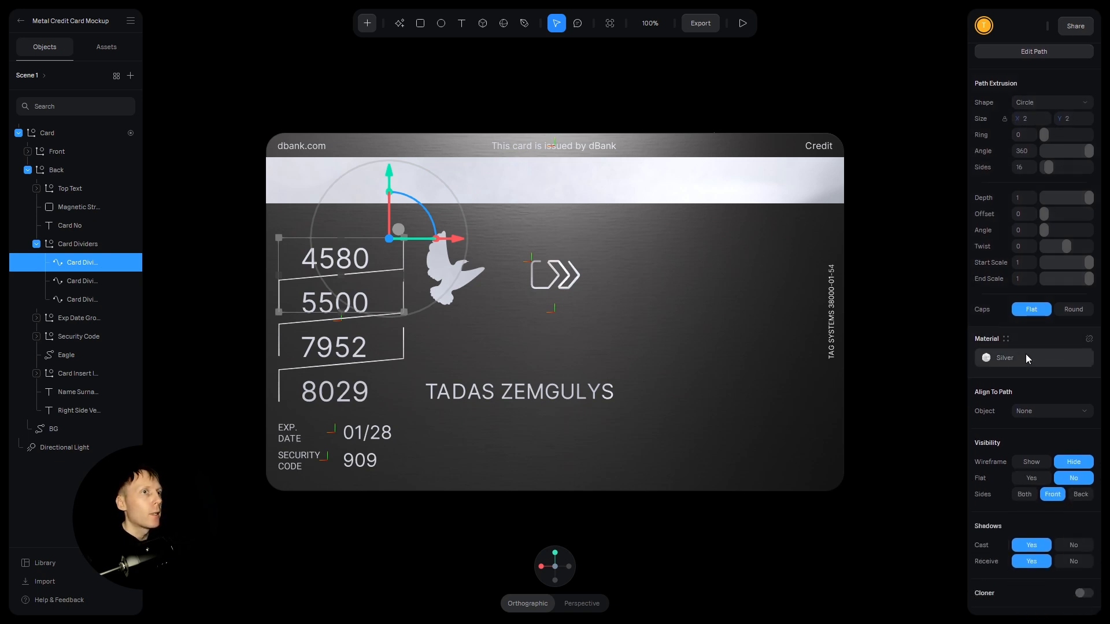
left_click(429, 529)
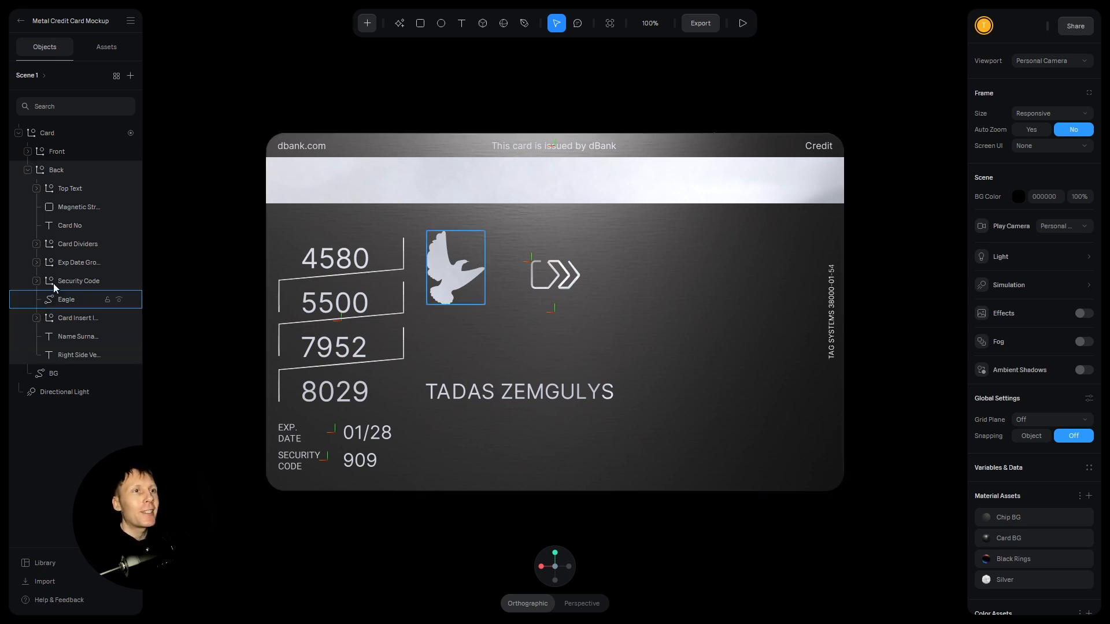
Step: Examine how the Card No text's content is split over several lines in one text object
left_click(66, 230)
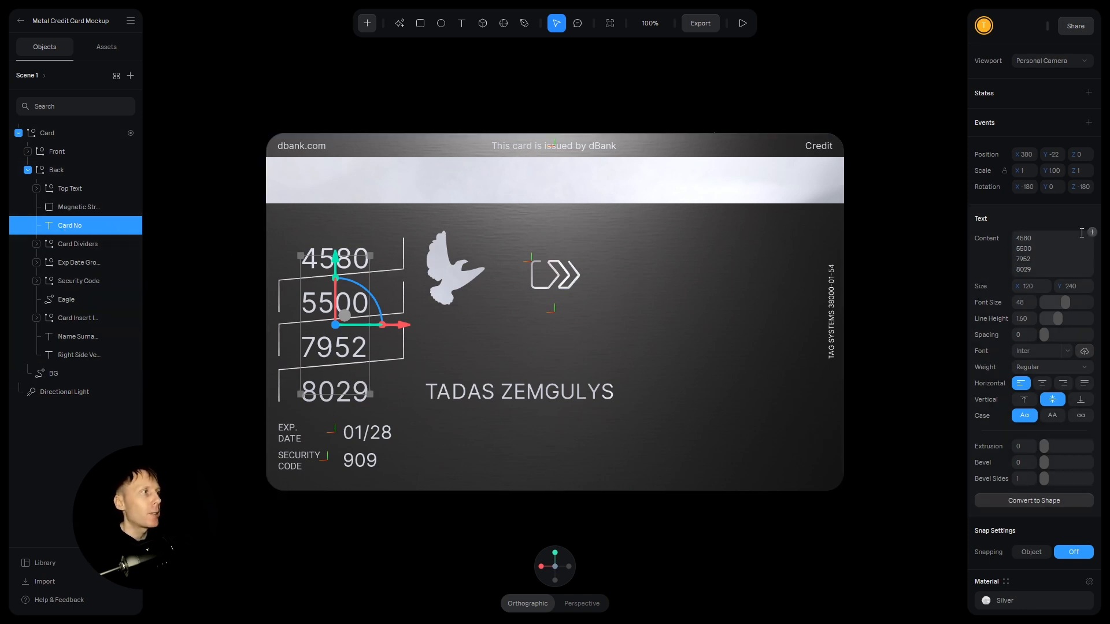
left_click(1041, 241)
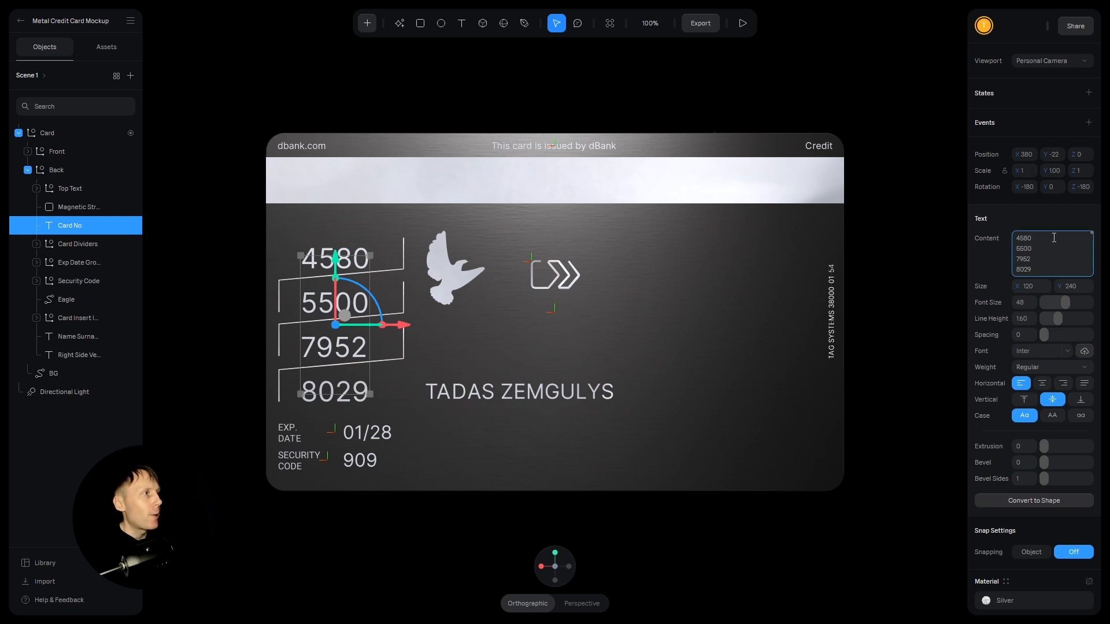
left_click(1044, 268)
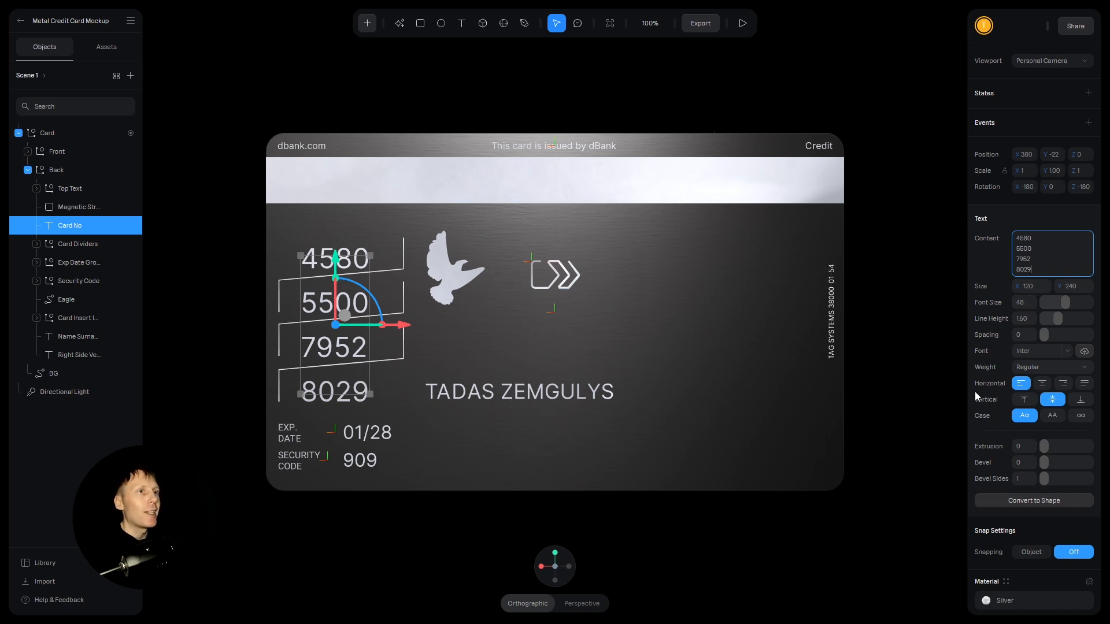
Step: Inspect the label and number texts in the Security Code group, toggling the number's visibility off and on, and collapse the group
left_click(39, 283)
left_click(36, 282)
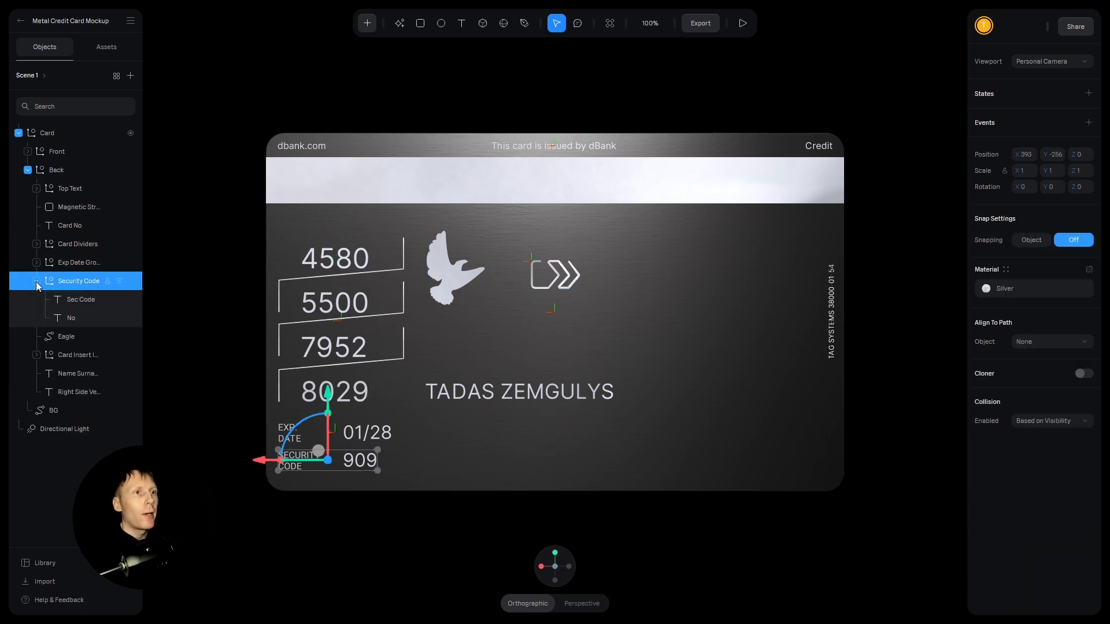
left_click(74, 301)
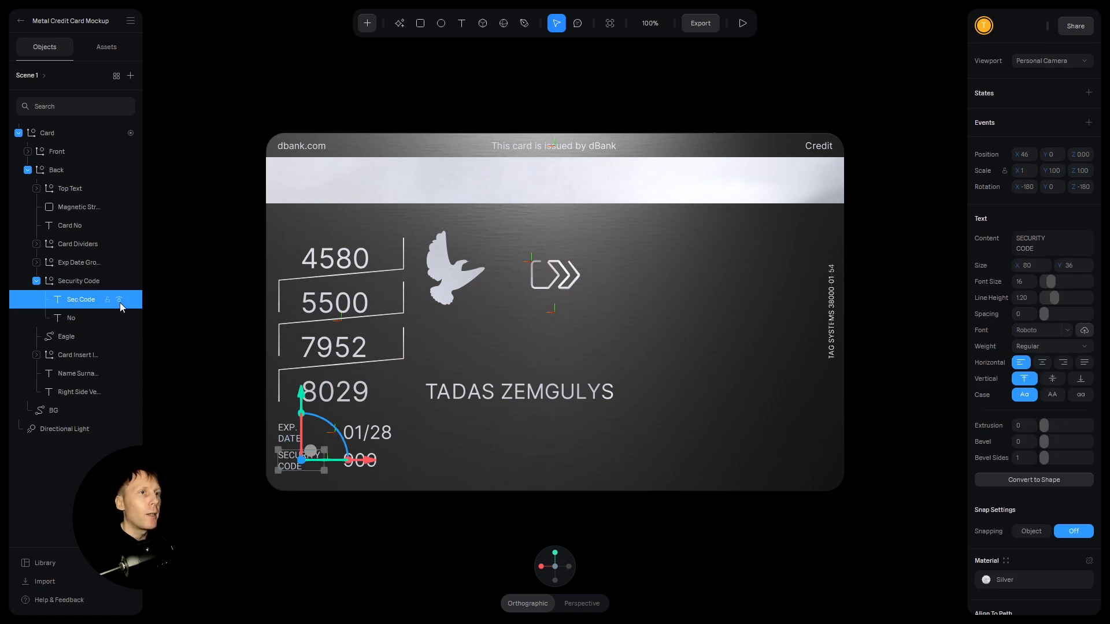
left_click(119, 318)
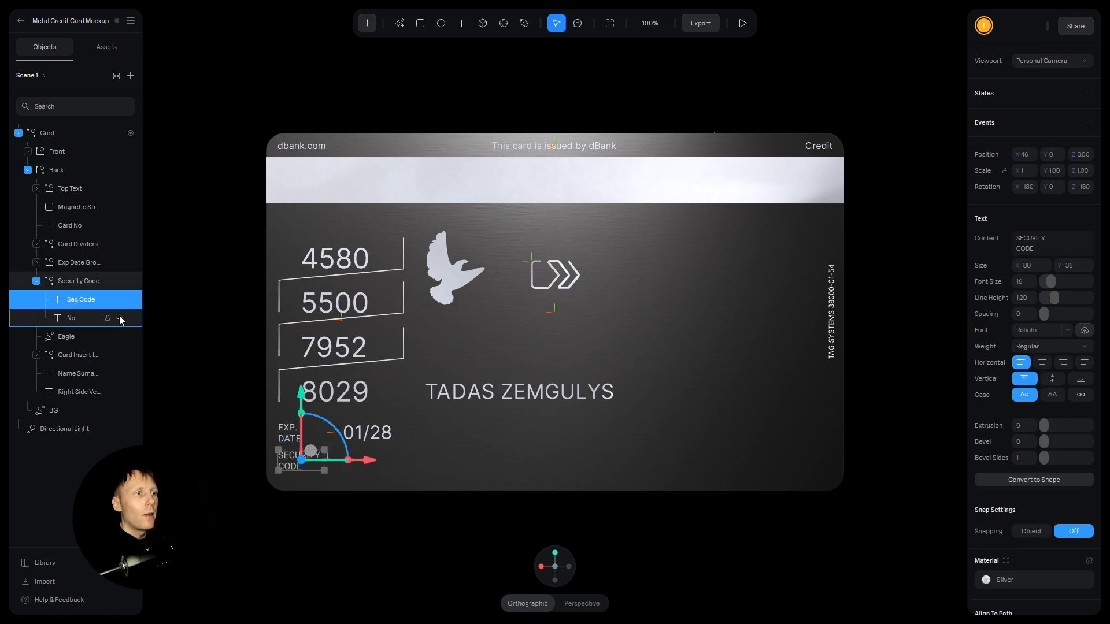
left_click(119, 317)
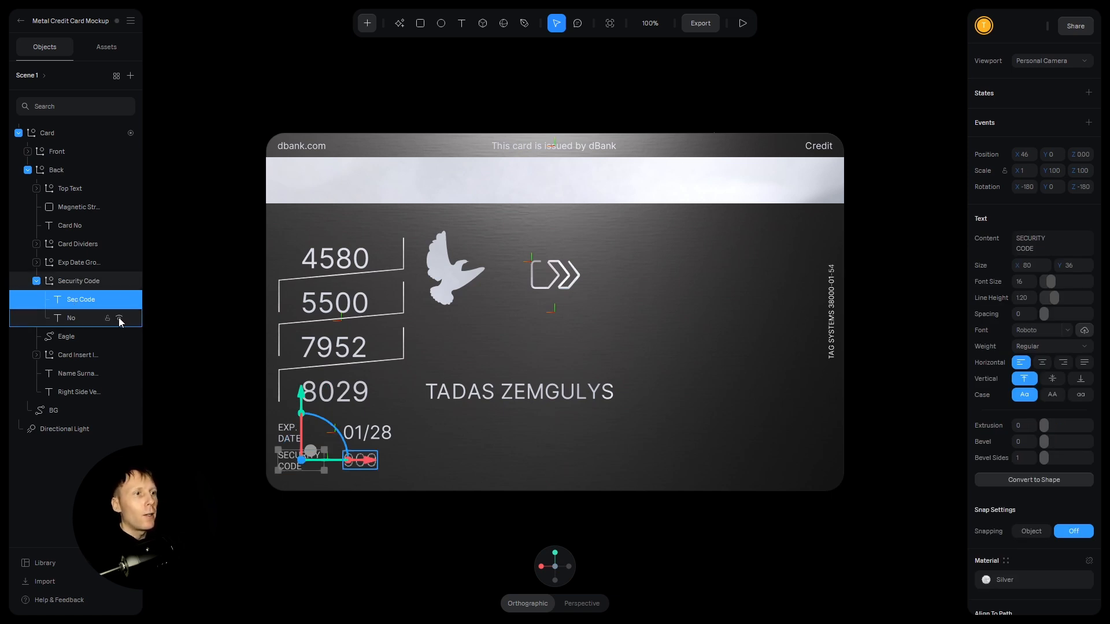
left_click(34, 280)
left_click(315, 523)
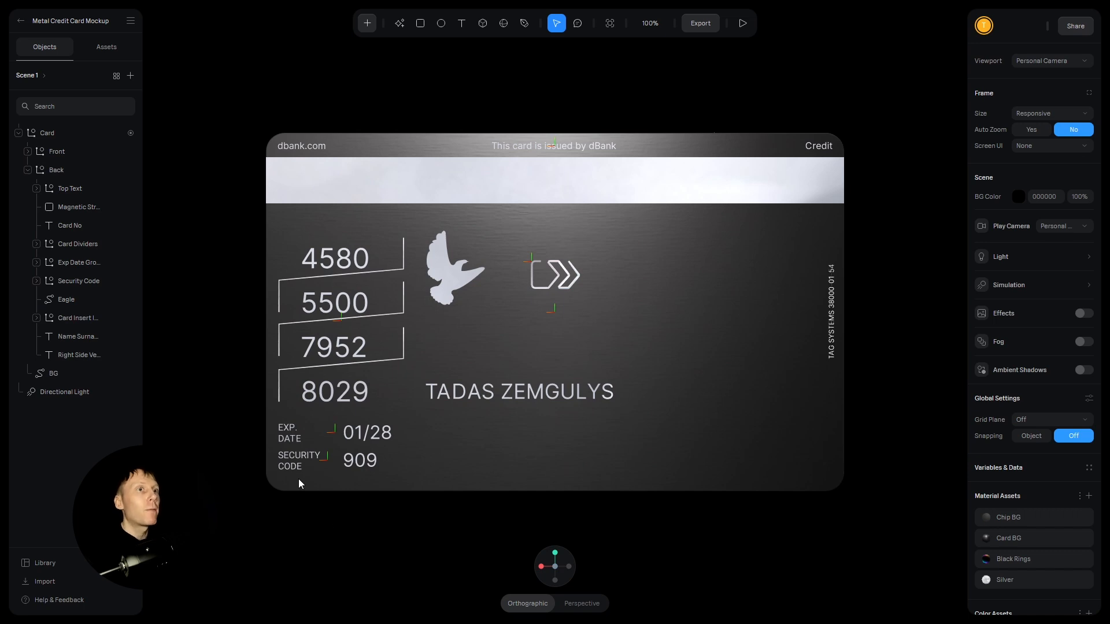
Step: Expand the Top Text group and toggle the left and center texts off and on to identify each one
left_click(71, 190)
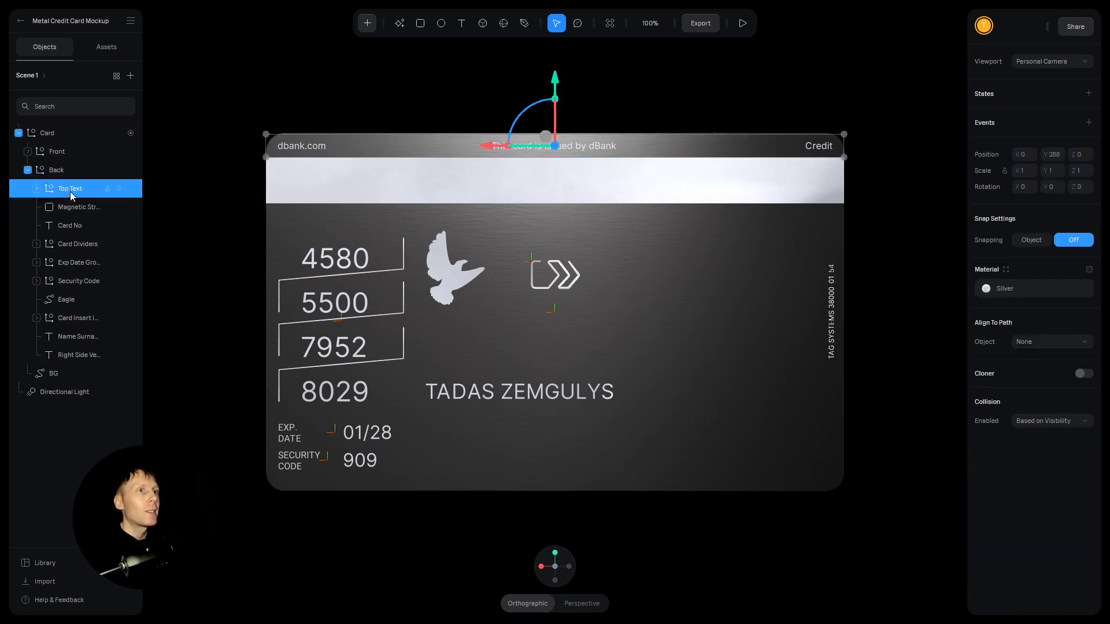
left_click(37, 189)
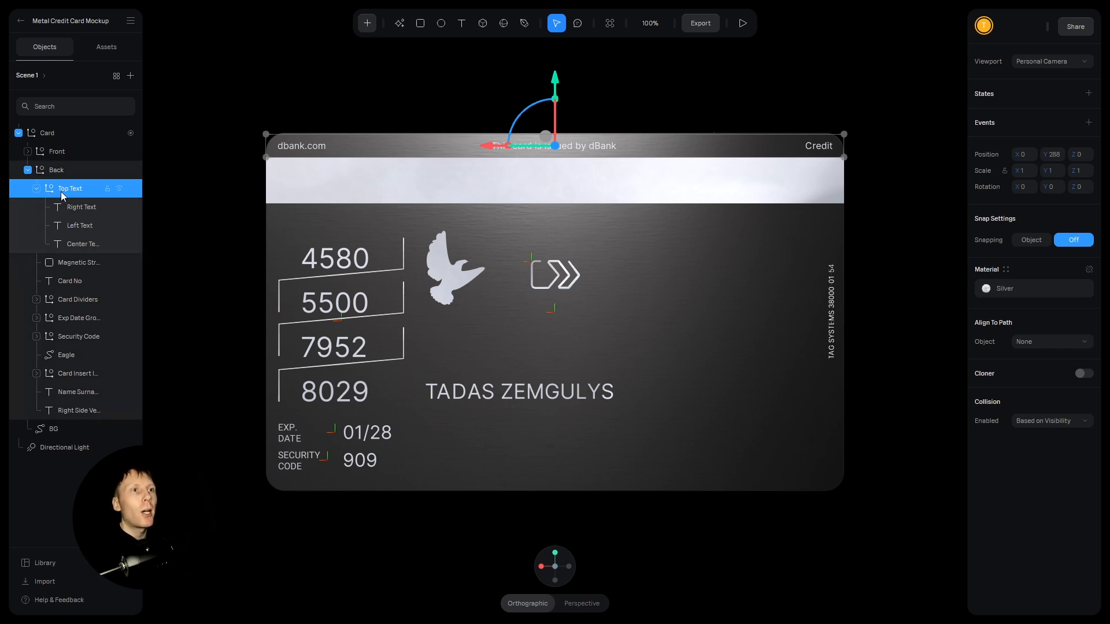
left_click(85, 208)
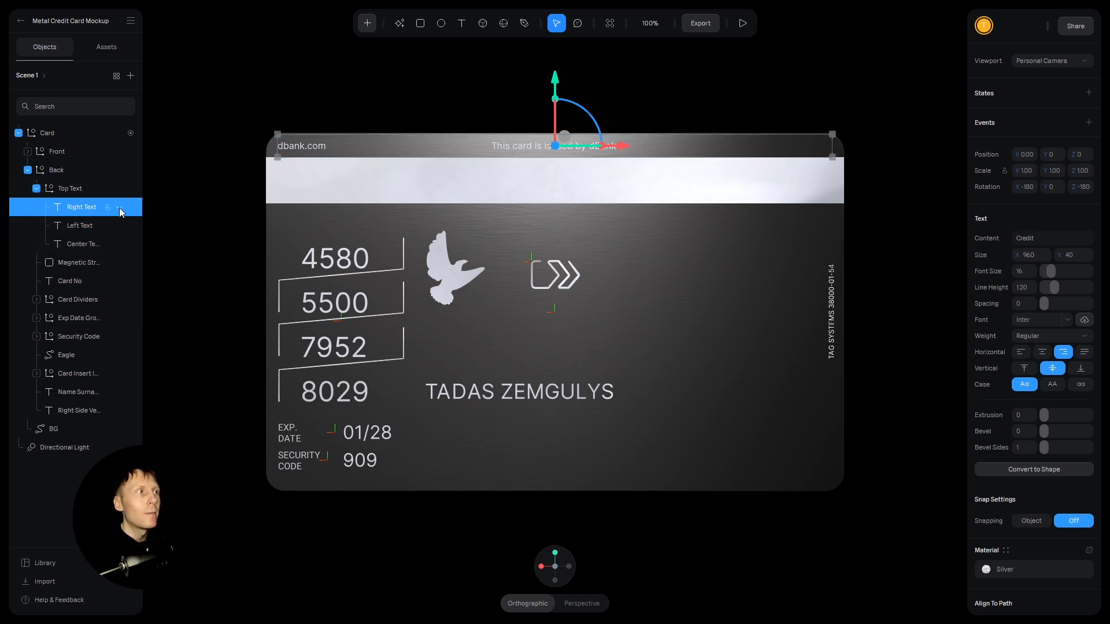
left_click(119, 225)
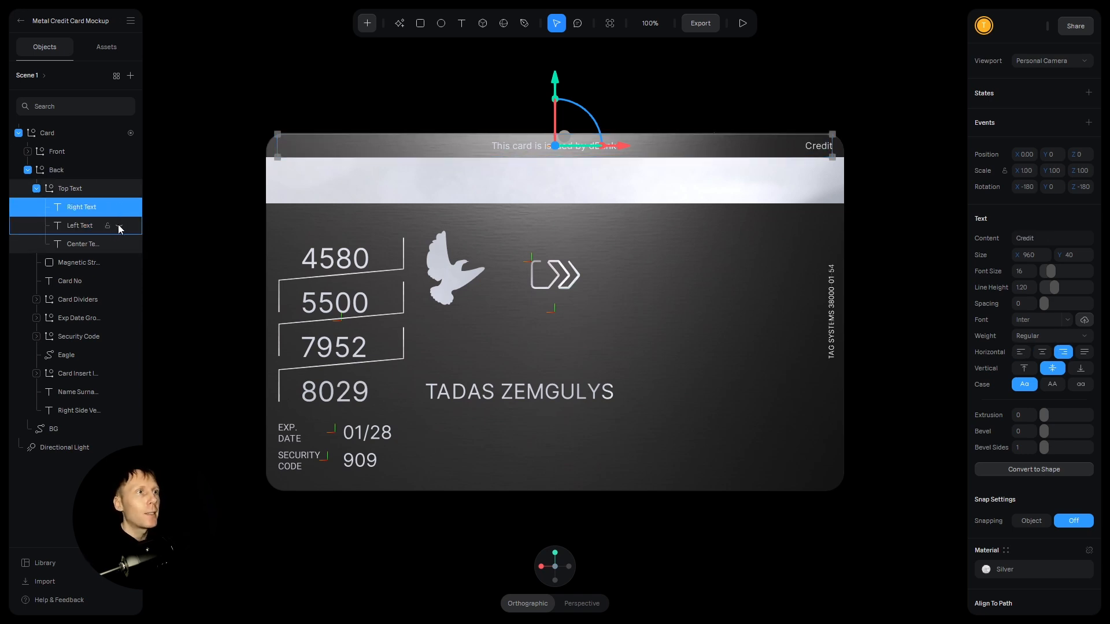
left_click(119, 225)
left_click(119, 244)
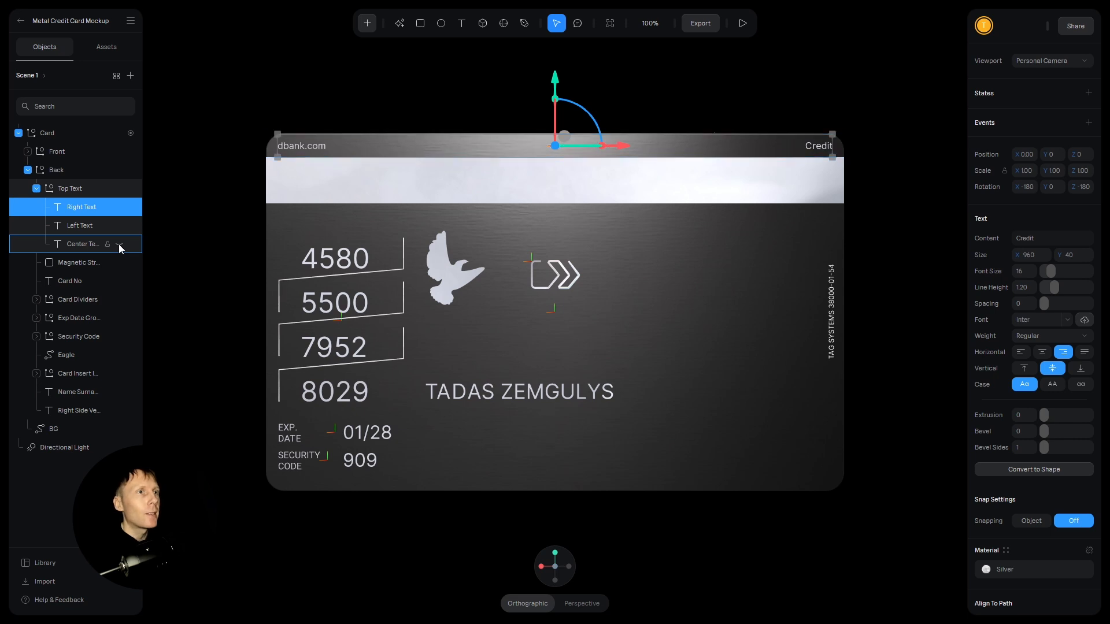
left_click(119, 244)
Step: Examine the center top text's alignment and size, comparing its width with that of the BG shape
left_click(82, 247)
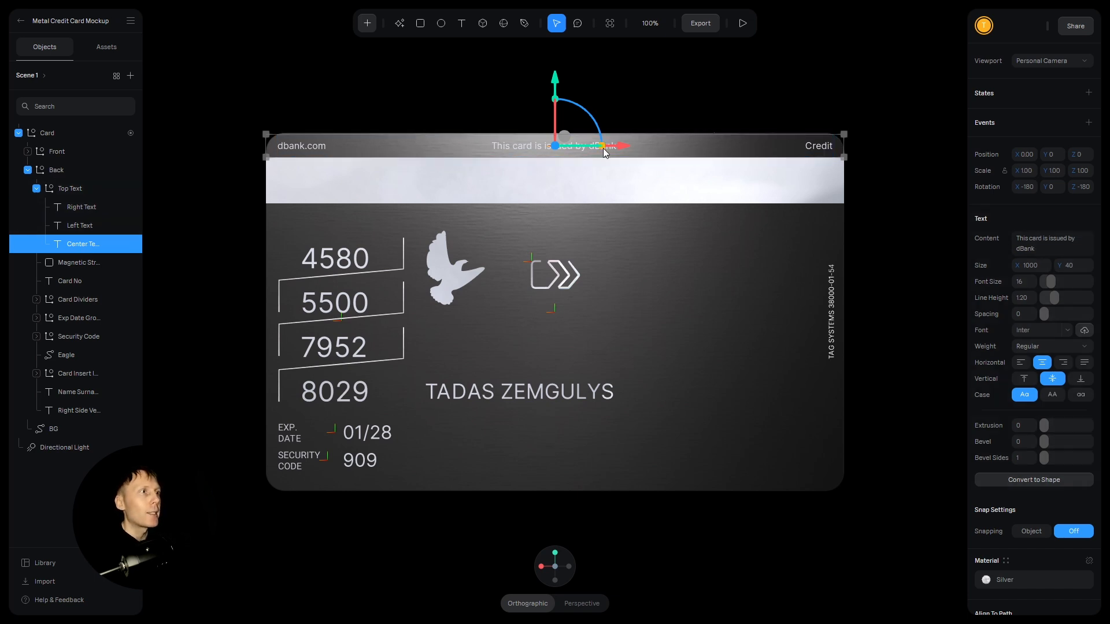
key("f")
scroll(554, 330, "up", 7)
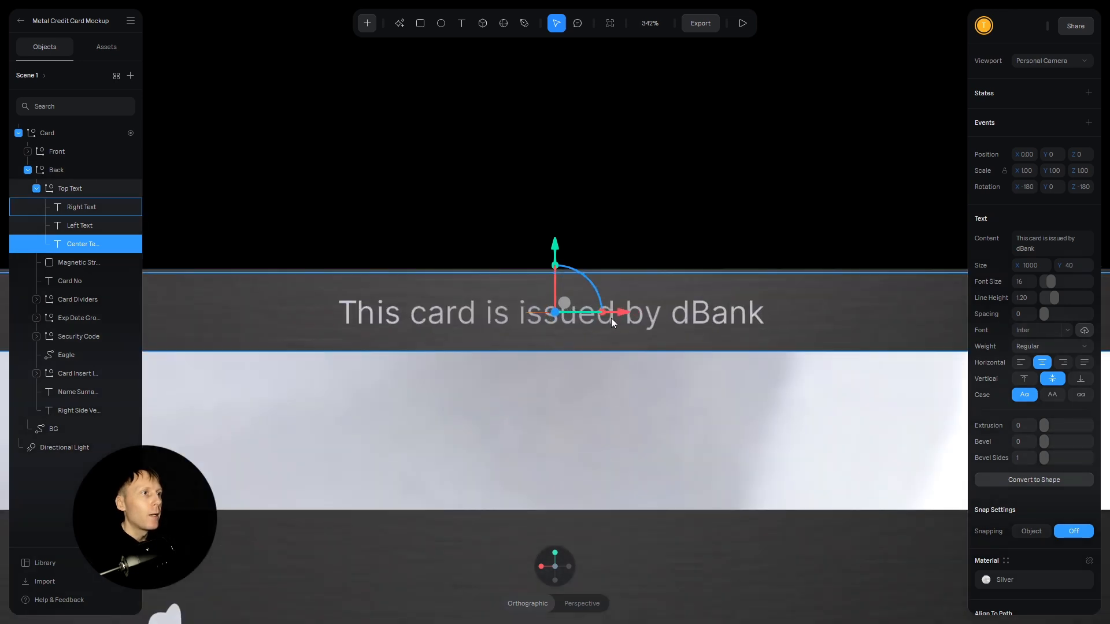
scroll(670, 303, "down", 5)
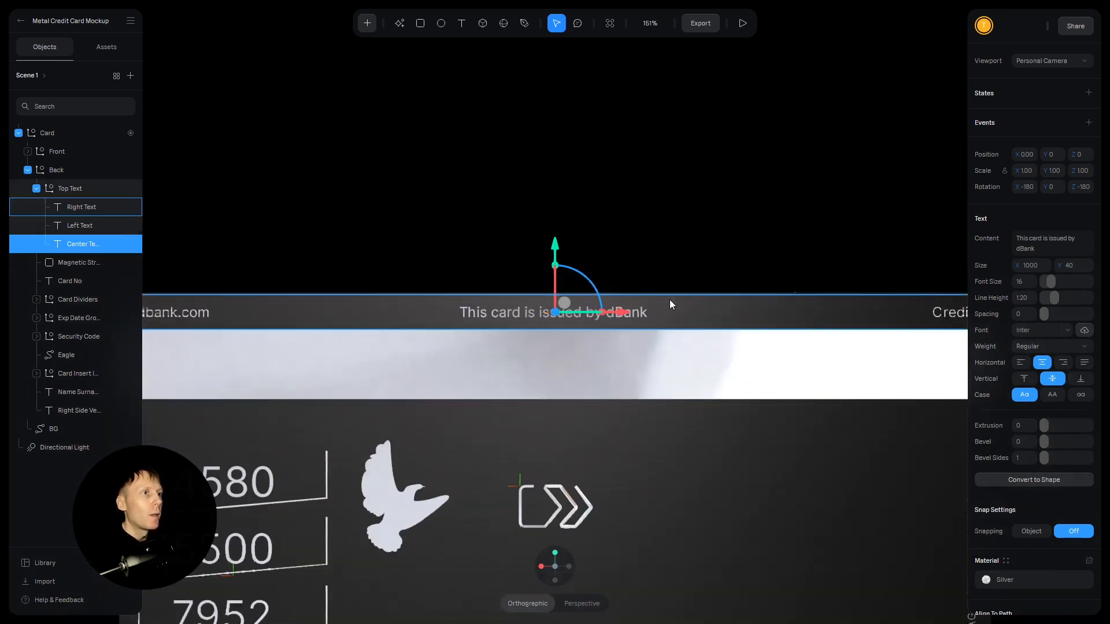
scroll(670, 299, "down", 2)
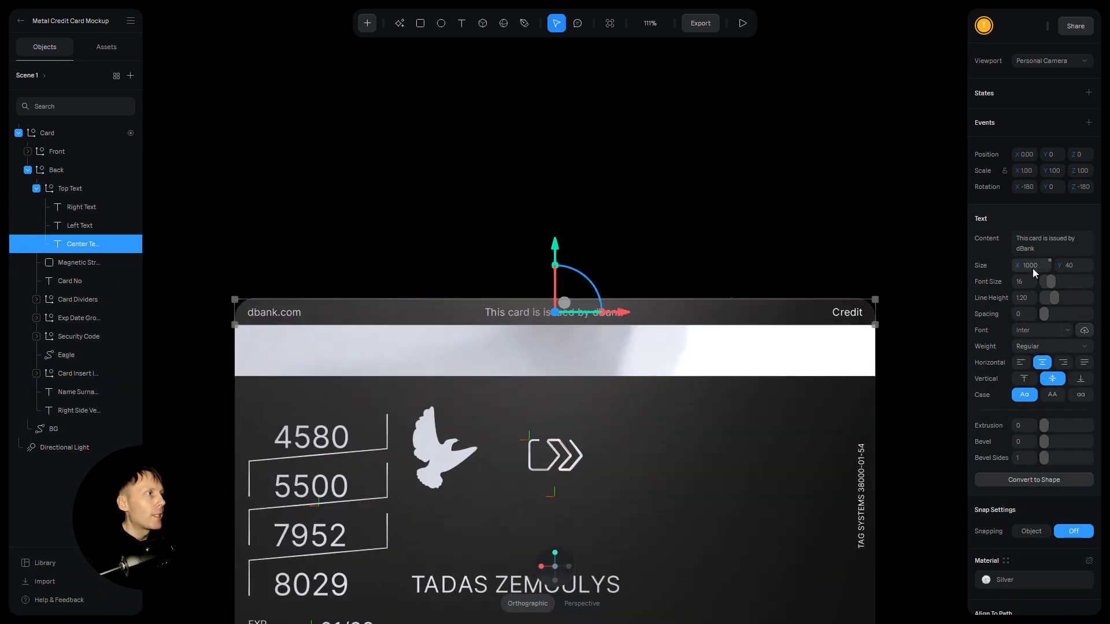
left_click(1079, 266)
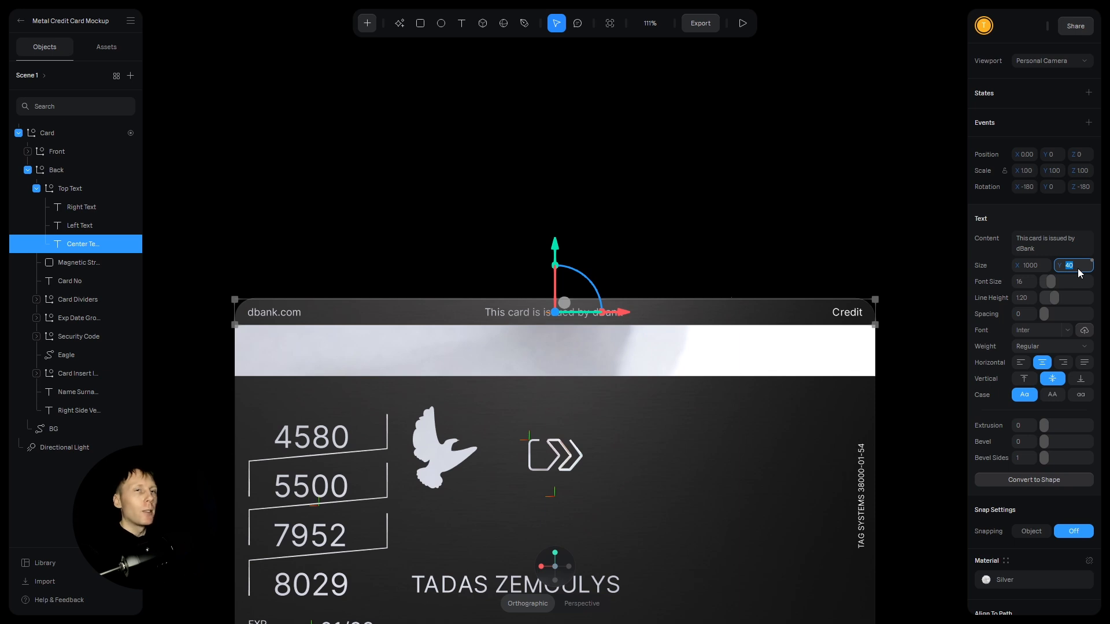
left_click(103, 431)
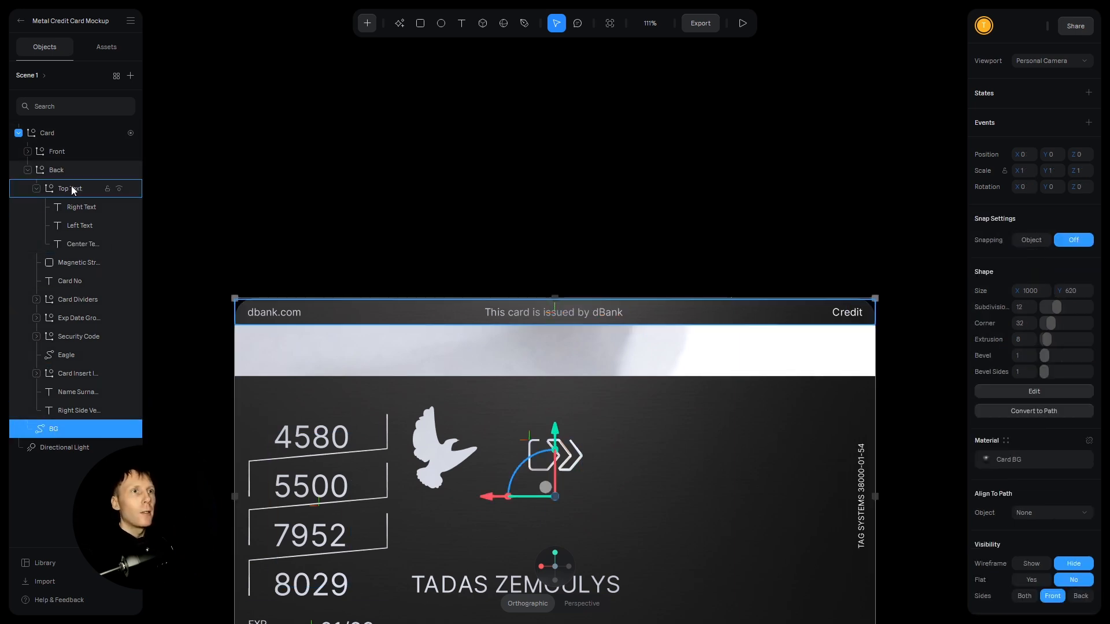
left_click(81, 244)
left_click(1031, 264)
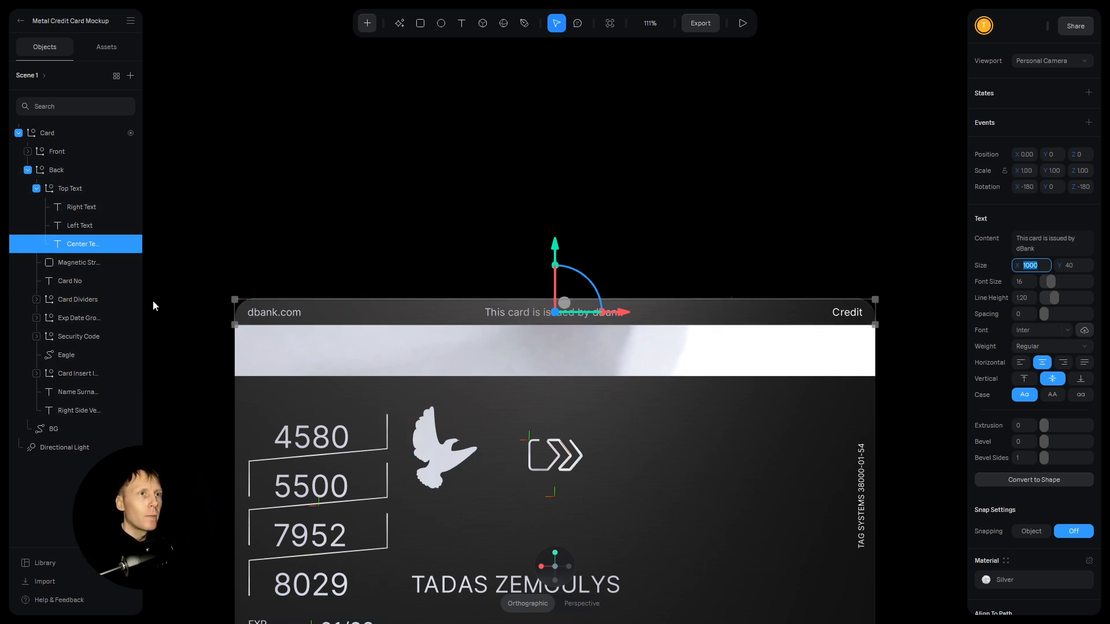
Step: Check the left top text's width and its X, Y and Z position values
left_click(77, 227)
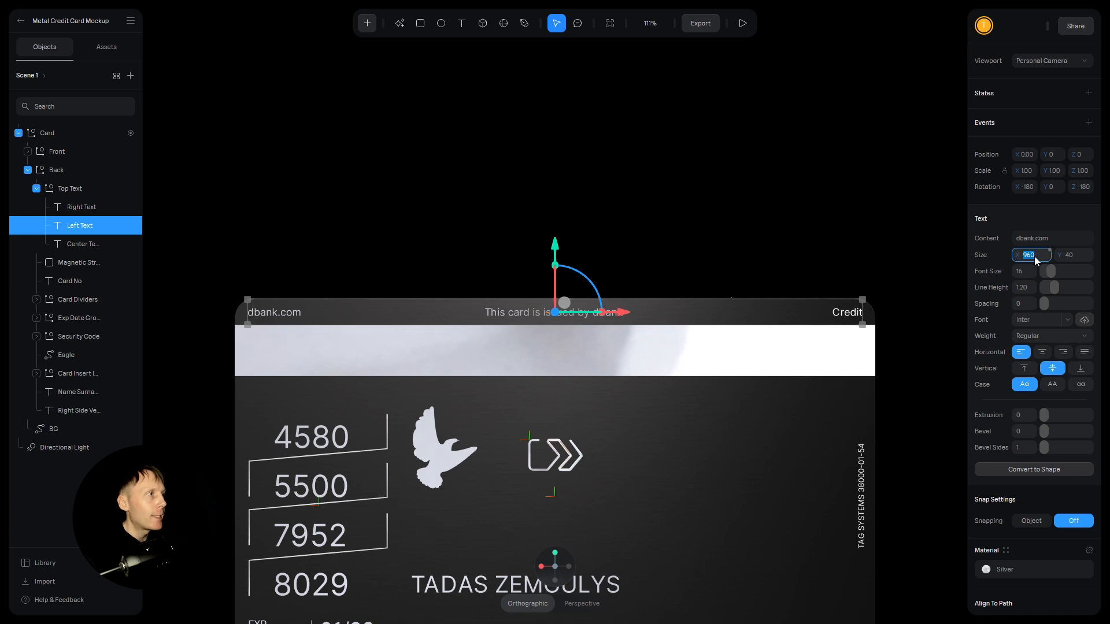
left_click(1027, 154)
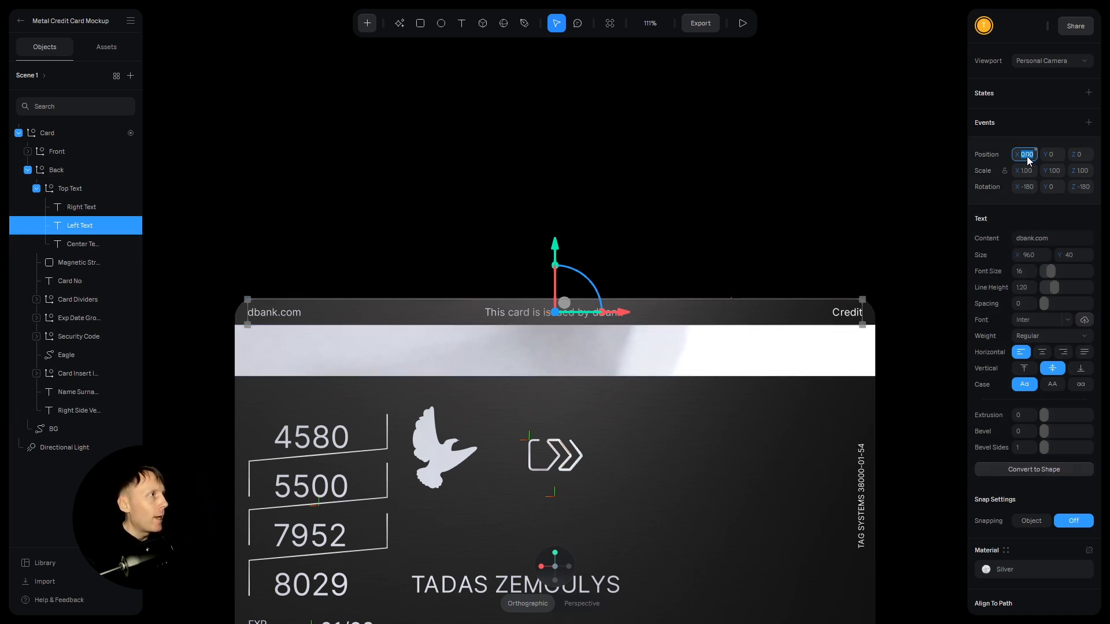
left_click(1054, 155)
left_click(1078, 155)
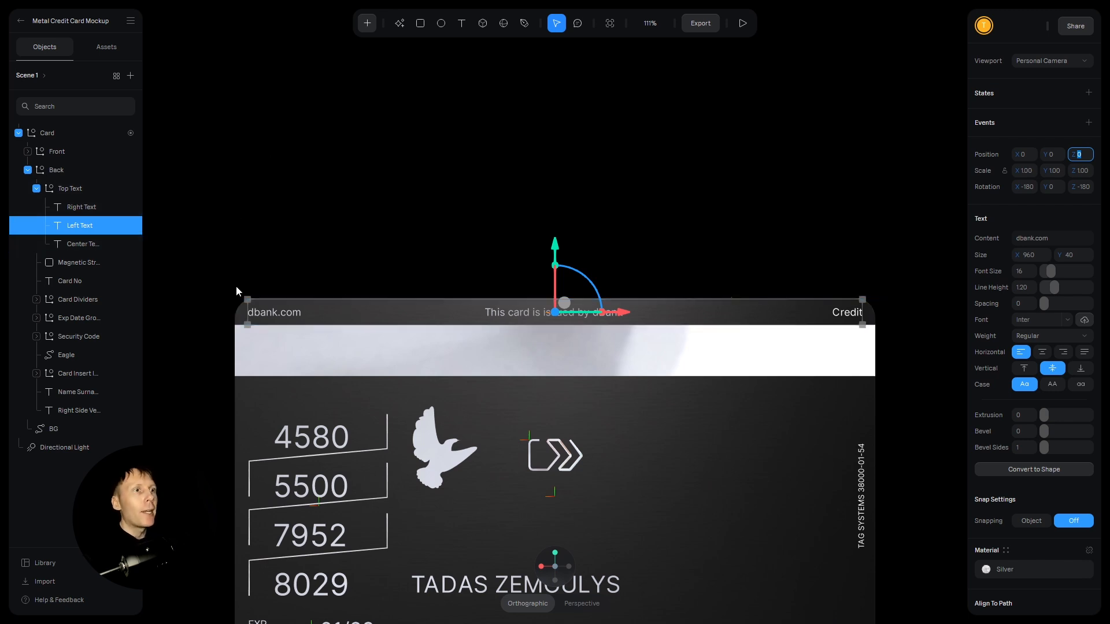
Step: Examine the right top text's alignment, content and size, and check its X and Z position values
left_click(77, 228)
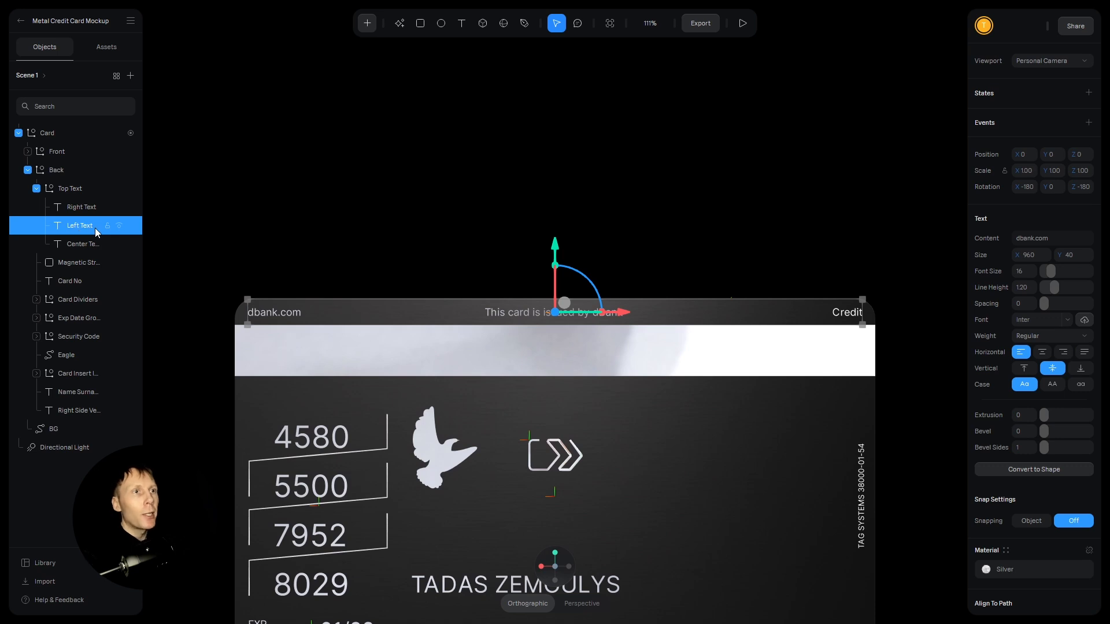
left_click(78, 208)
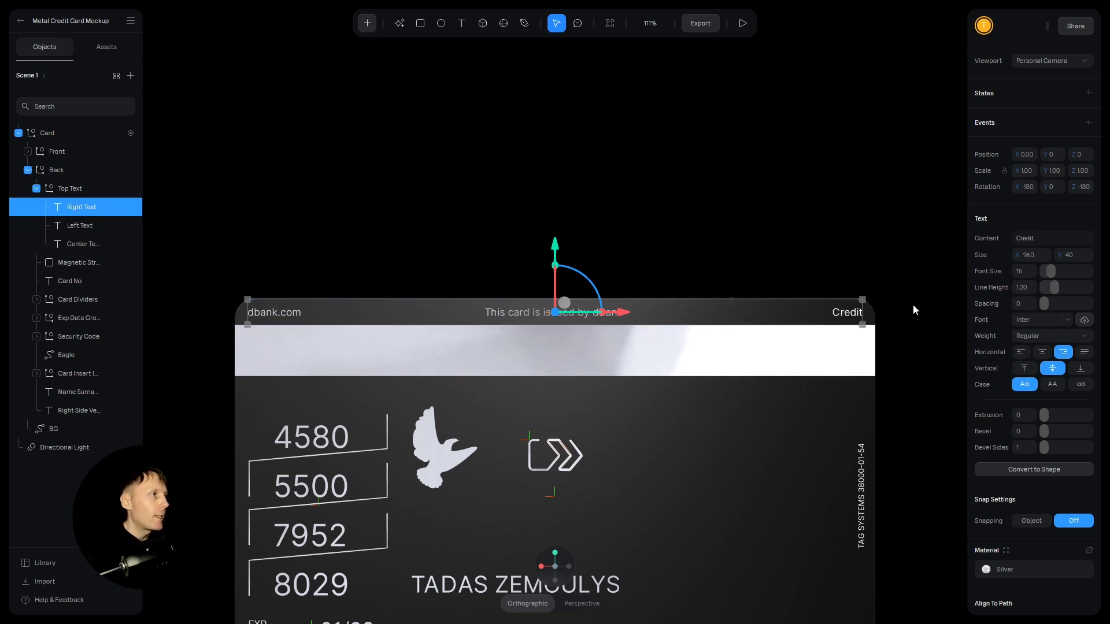
scroll(913, 306, "up", 5)
middle_click_drag(559, 391, 76, 415)
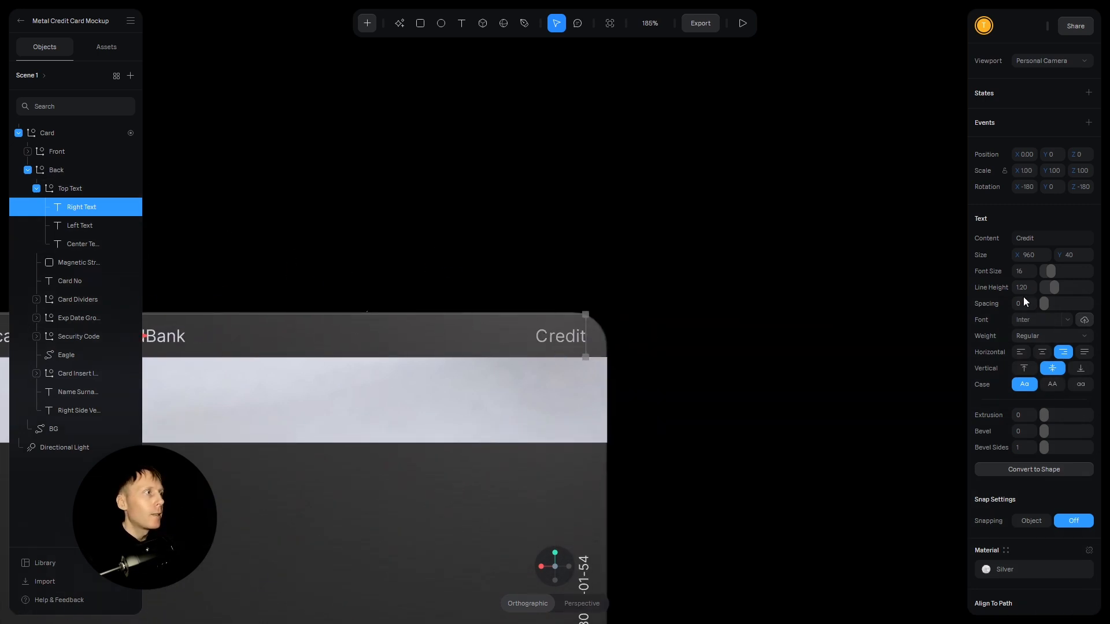
left_click(1046, 239)
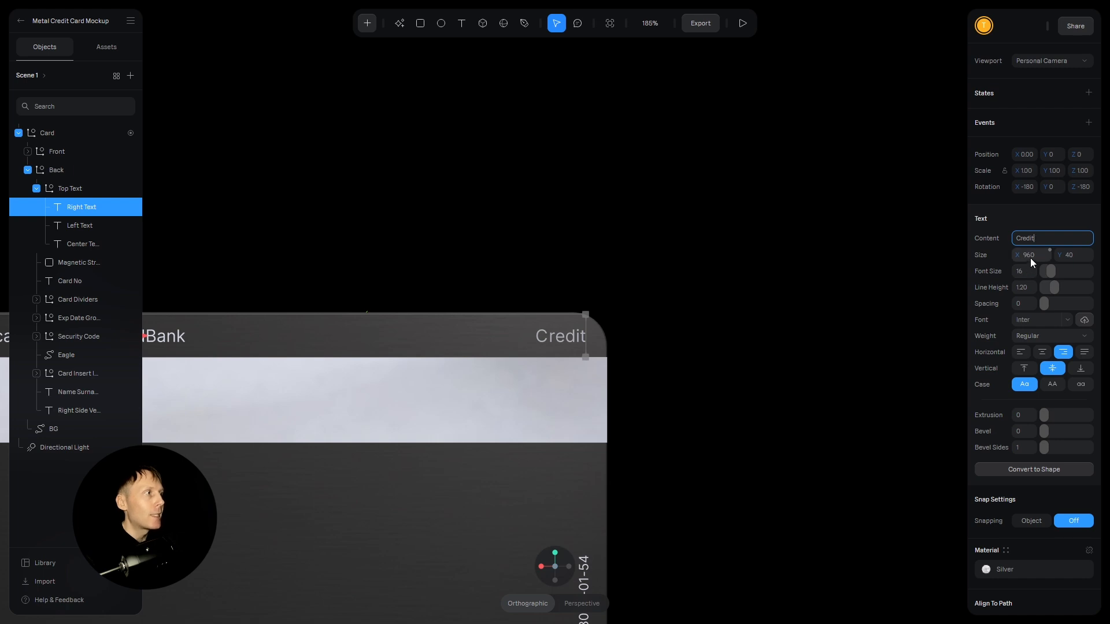
left_click(1032, 157)
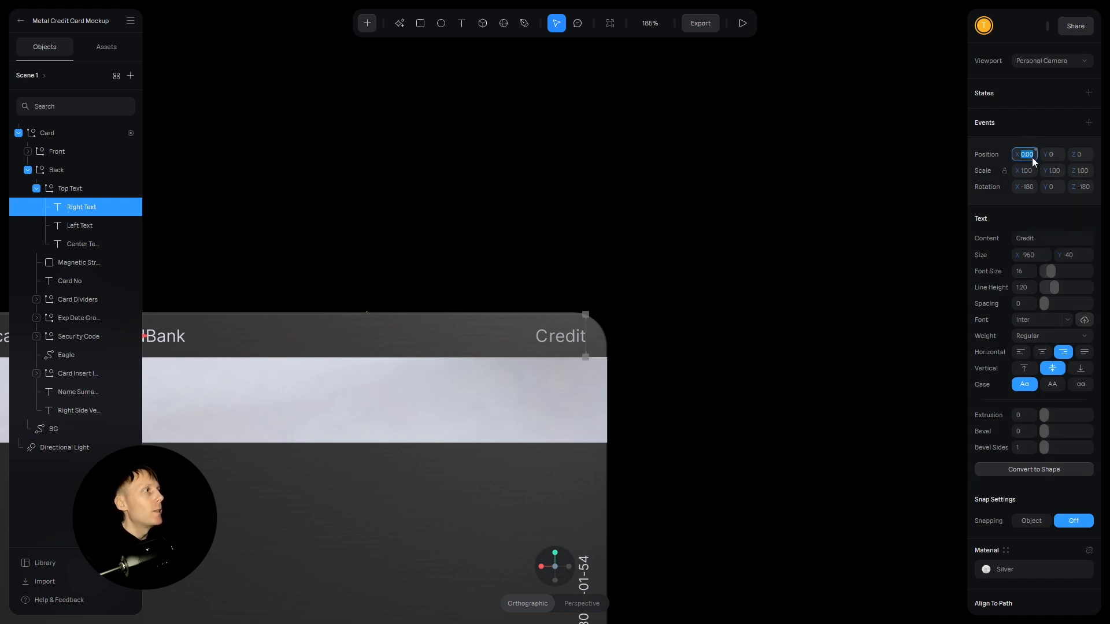
left_click(1078, 155)
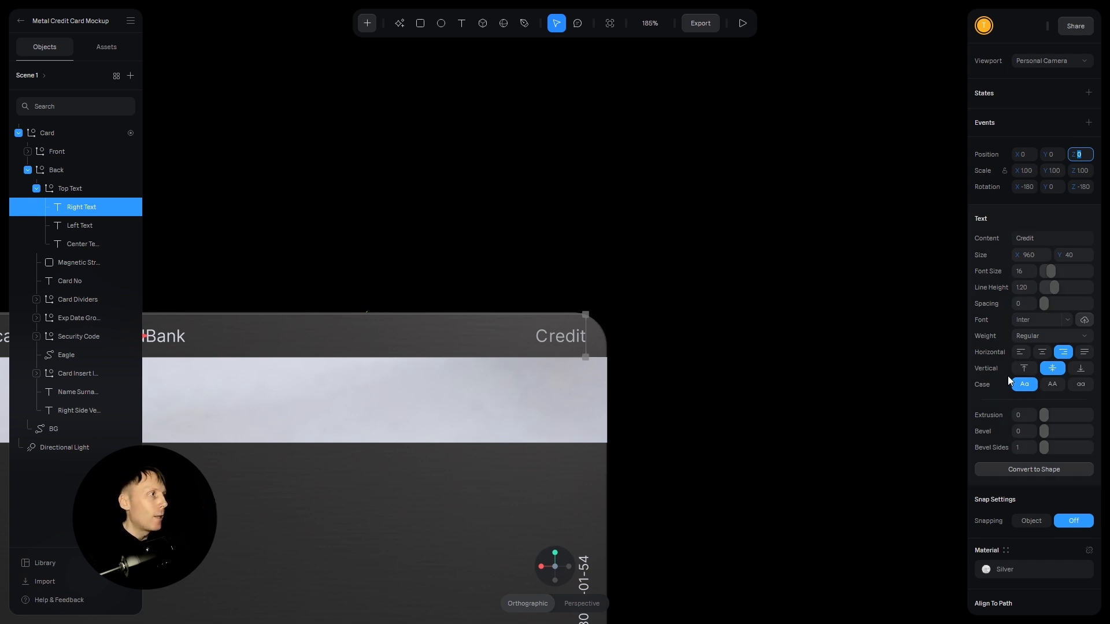
Step: Deselect the right top text and collapse the Top Text group
scroll(742, 322, "down", 3)
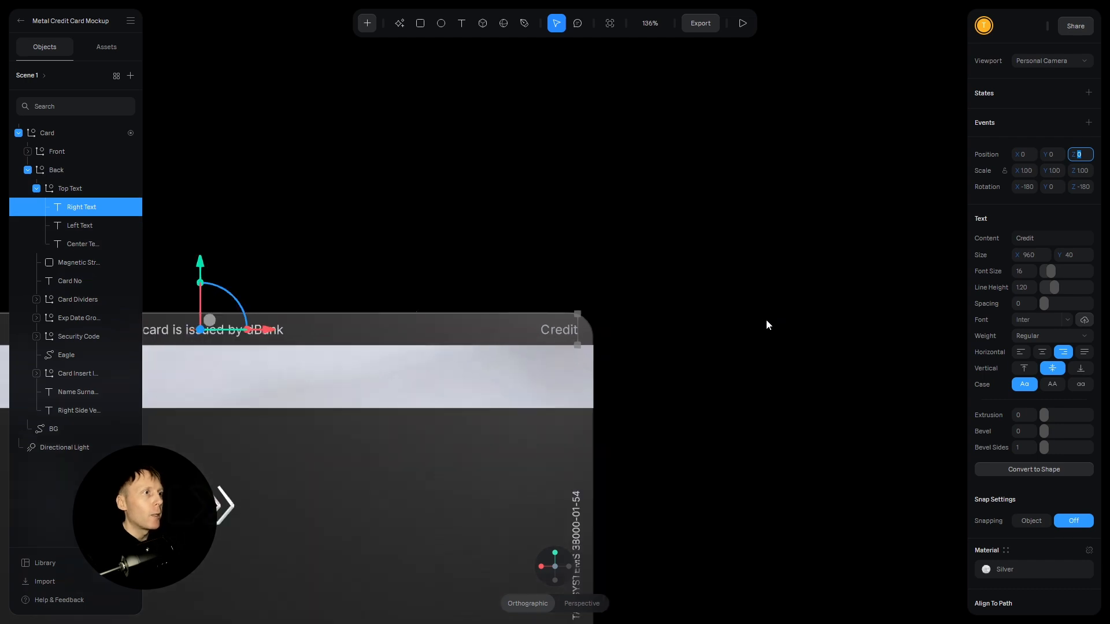
left_click(669, 367)
middle_click_drag(694, 361, 832, 343)
middle_click_drag(587, 373, 666, 359)
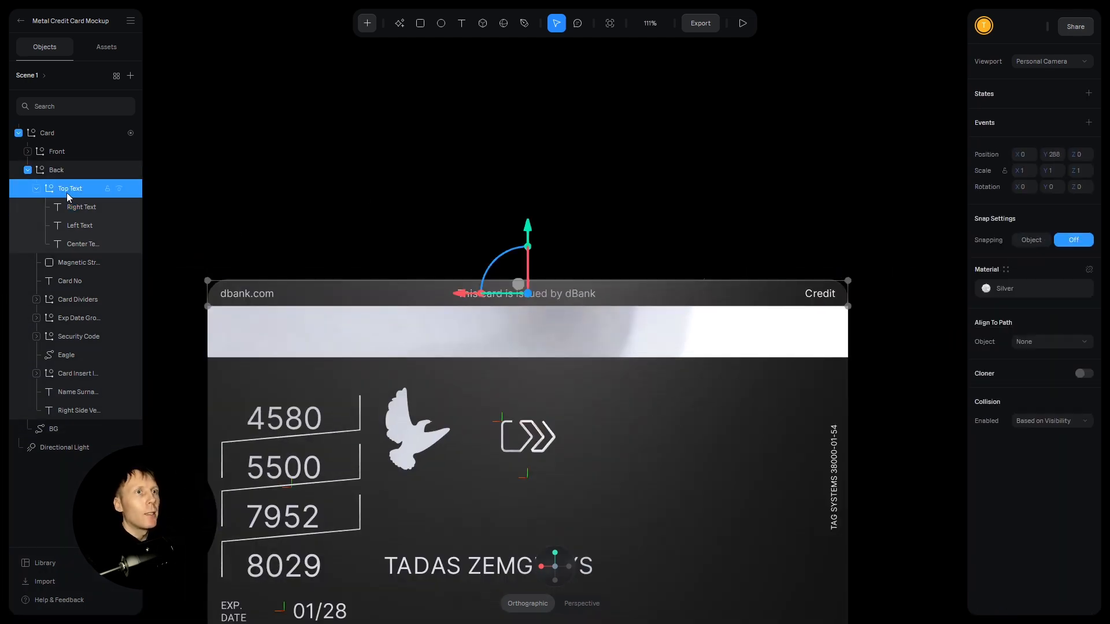
left_click(36, 189)
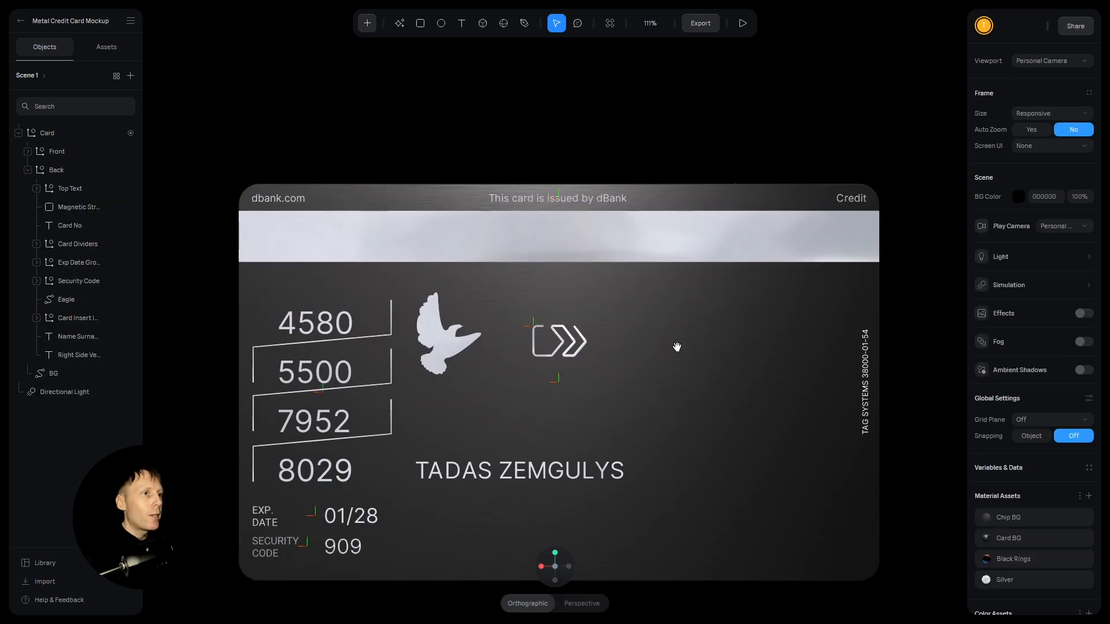
middle_click_drag(677, 347, 677, 335)
middle_click_drag(694, 396, 687, 369)
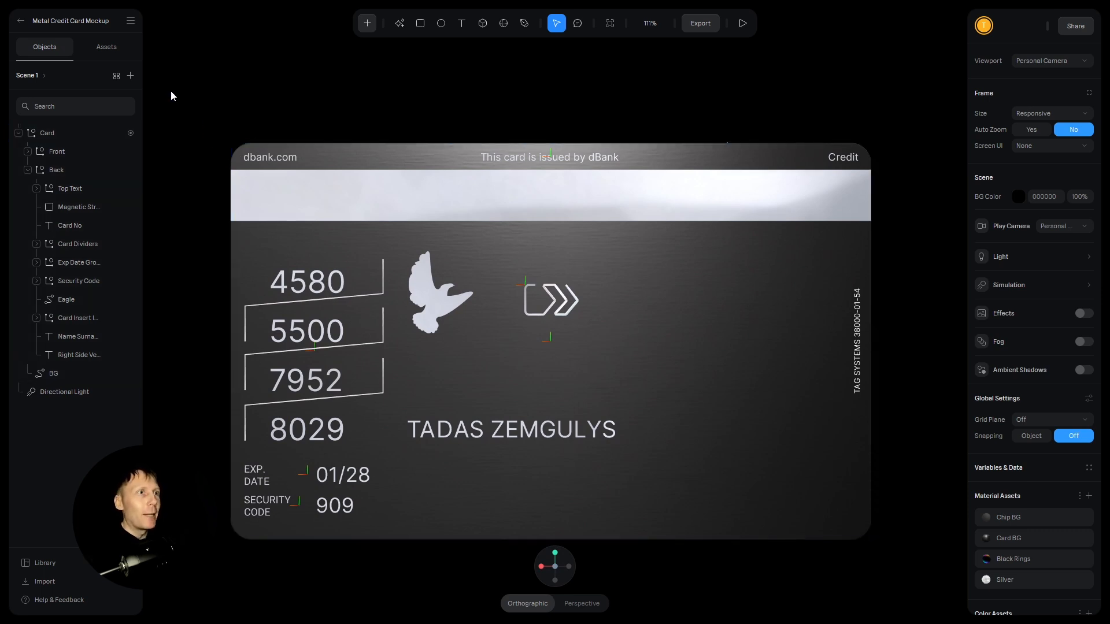
Step: Check how the back's elements line up along the left margin and along the bird and cardholder name column
left_click_drag(171, 90, 245, 568)
left_click(365, 567)
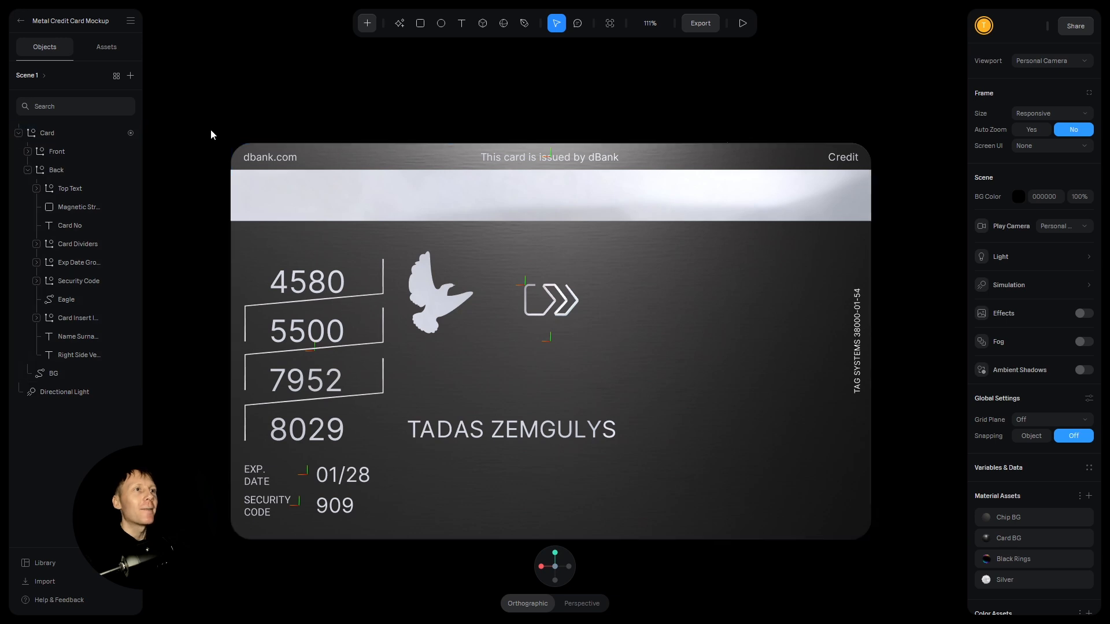
left_click_drag(185, 104, 244, 586)
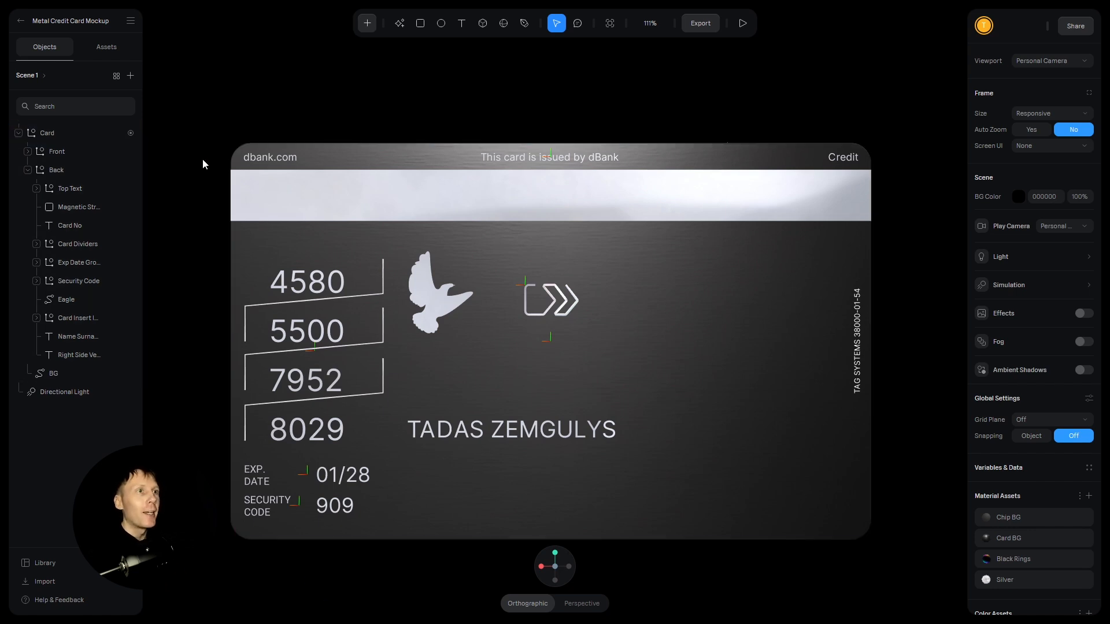
left_click_drag(184, 108, 243, 588)
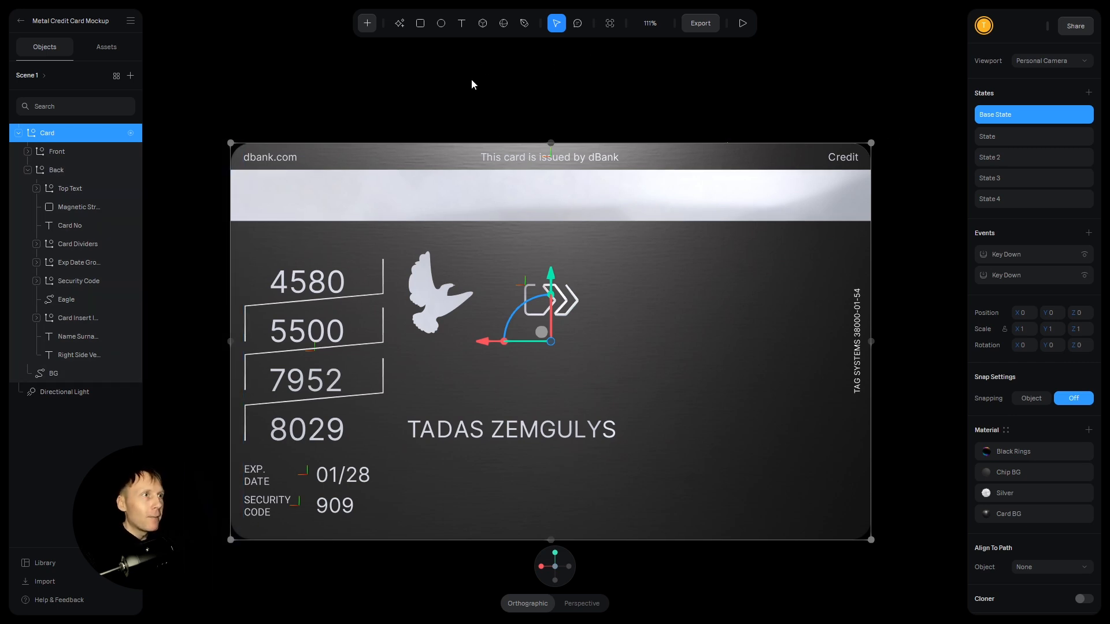
left_click_drag(471, 79, 383, 549)
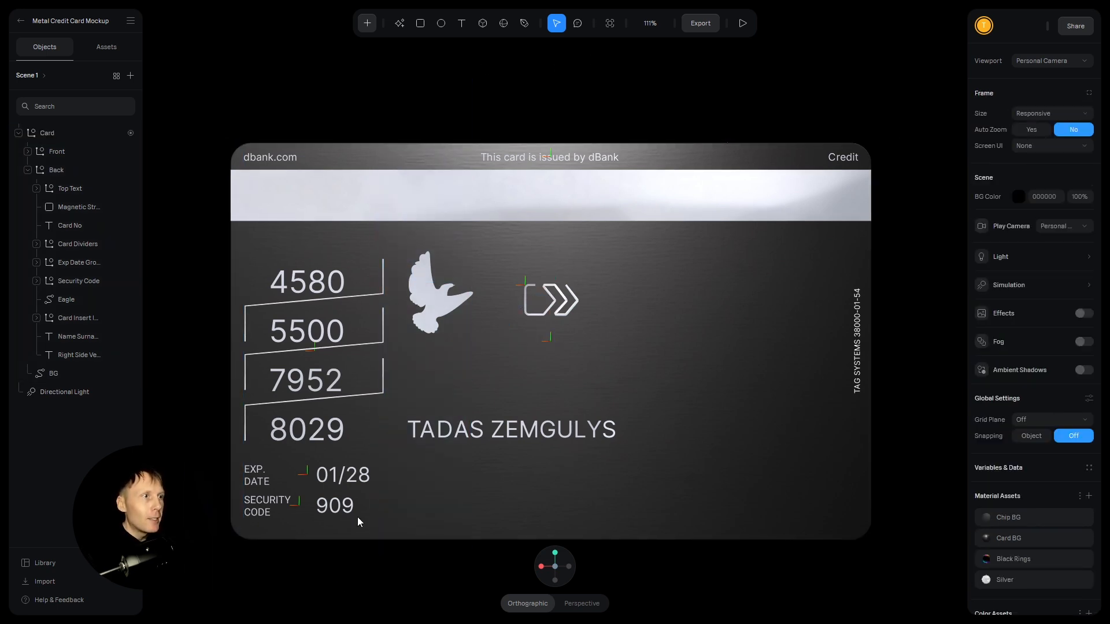
left_click_drag(339, 581, 408, 130)
left_click(879, 300)
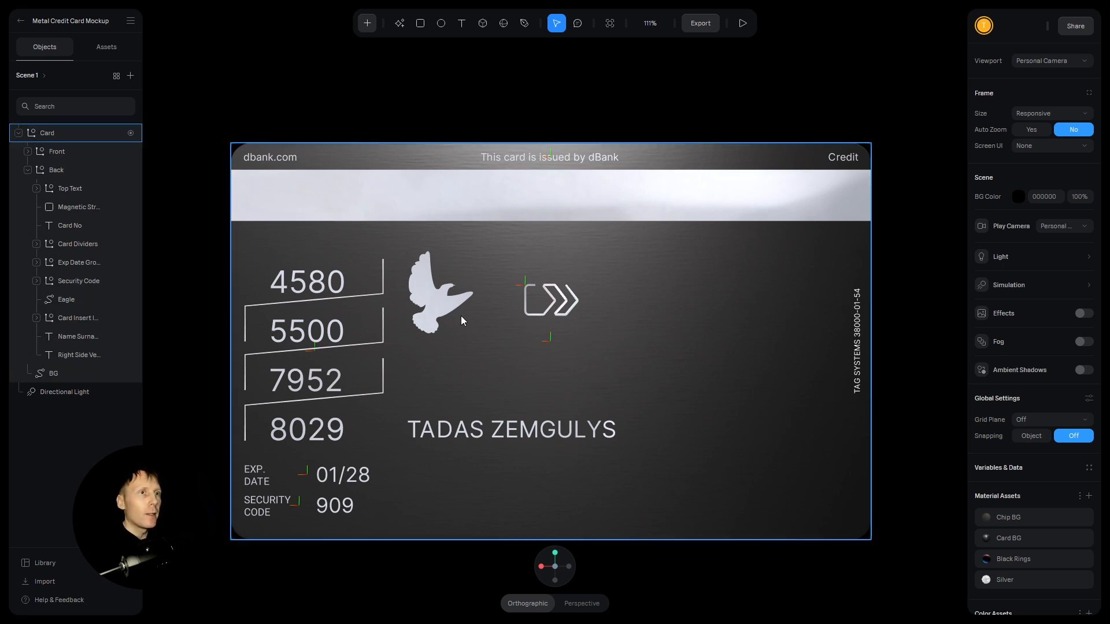
Step: Duplicate the right-side vertical text and move the copy inward on the card to an X position of about -300
left_click(60, 358)
key("f")
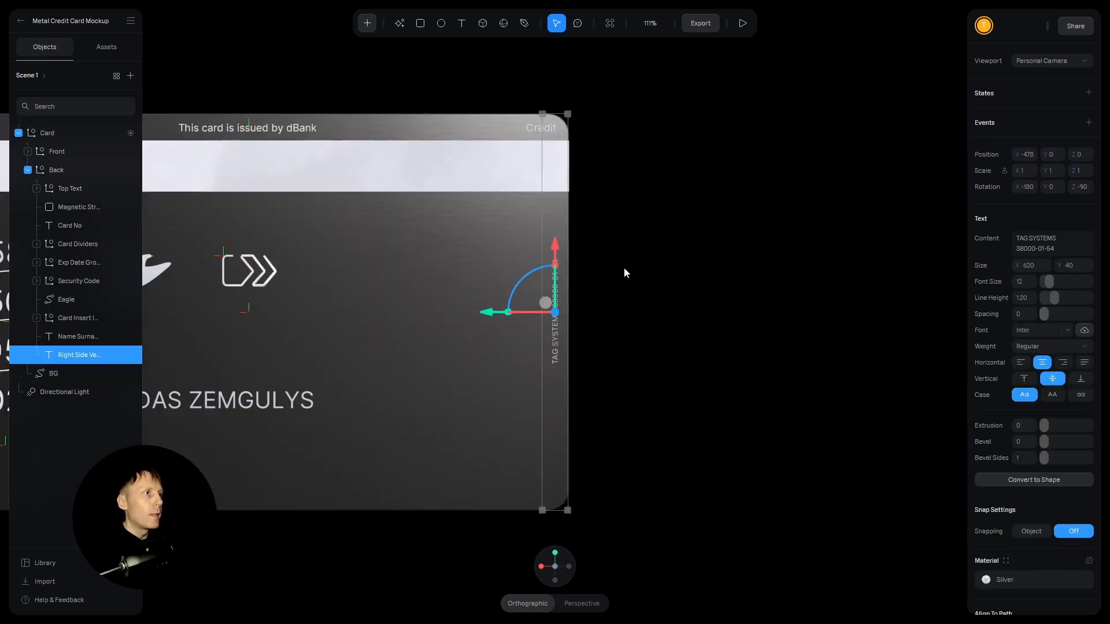
scroll(623, 270, "up", 3)
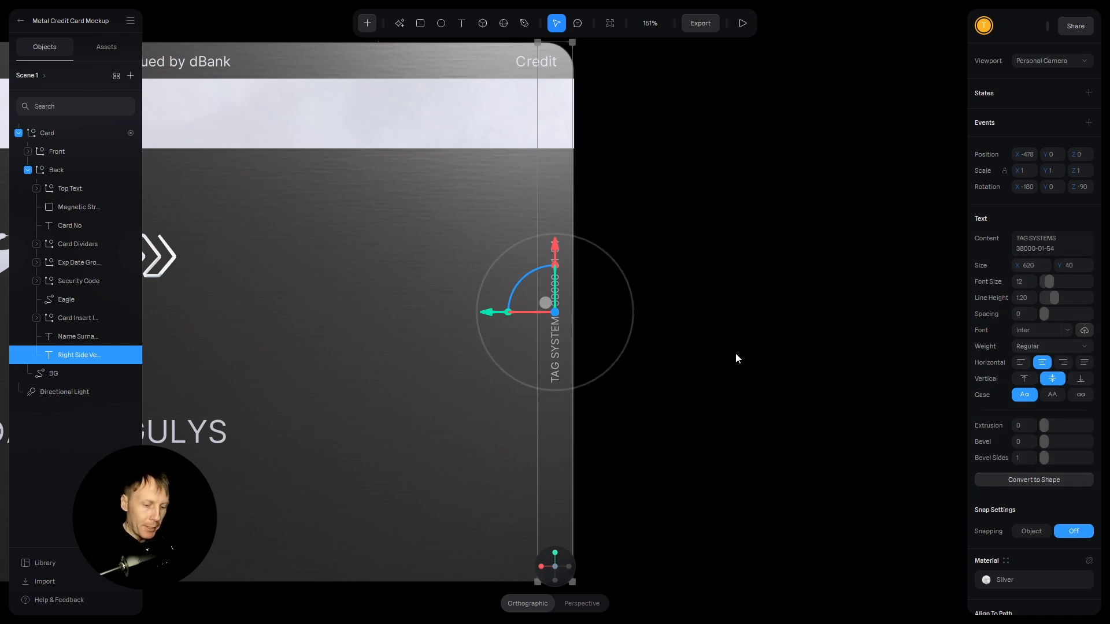
key("ctrl+d")
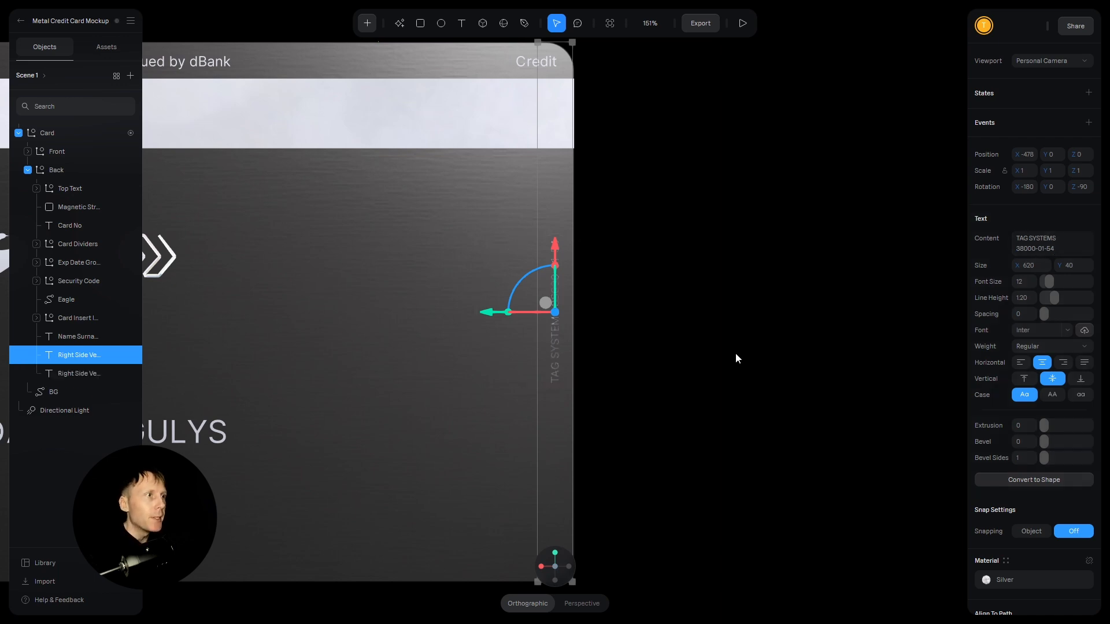
left_click_drag(483, 312, 437, 280)
Step: Set the duplicated side text's Z rotation to -180 so it reads horizontally
left_click(1082, 187)
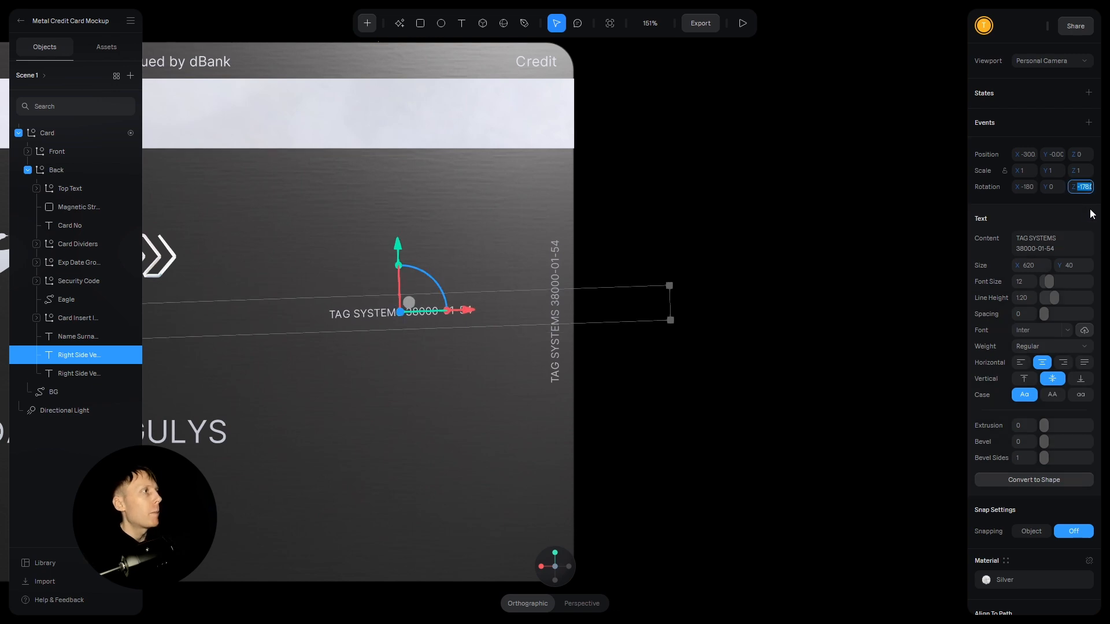
type("-")
key("Return")
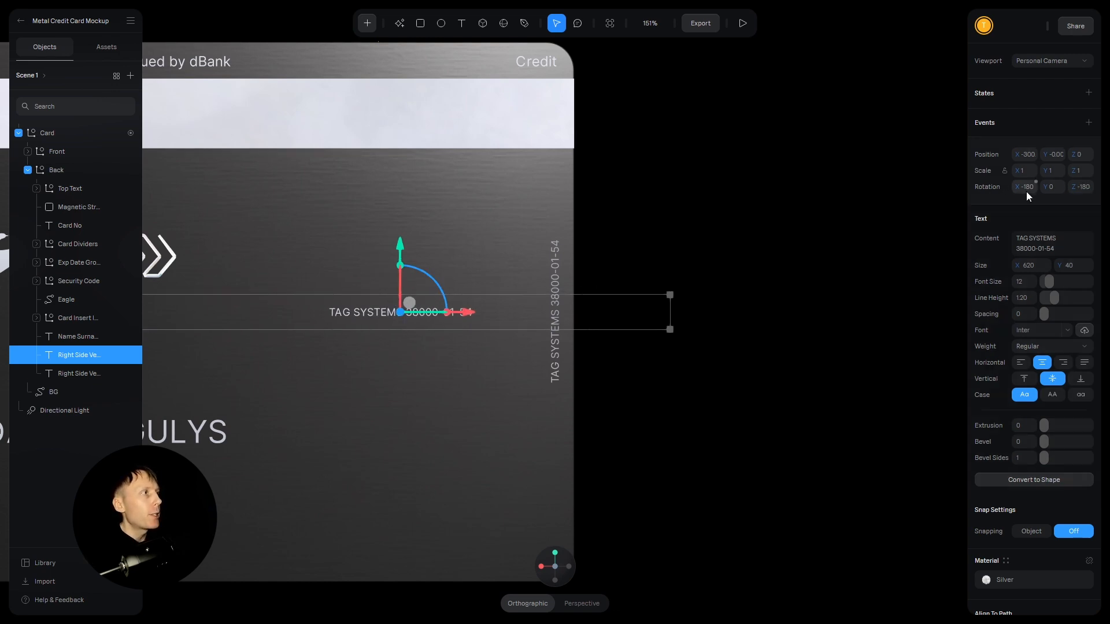
left_click(1083, 187)
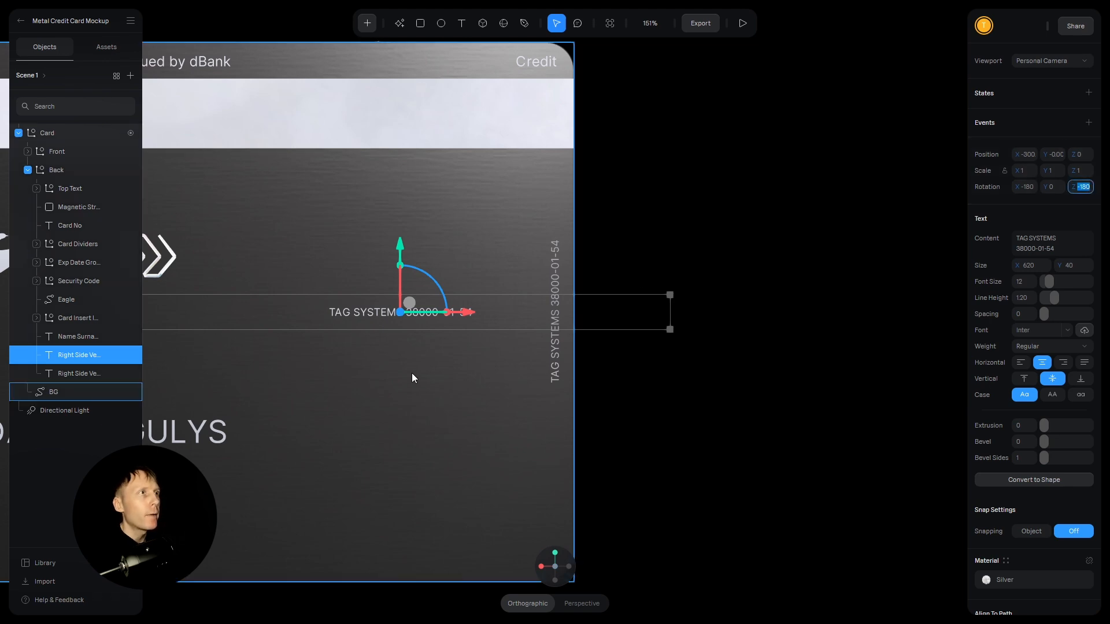
Step: Add a new text object above the duplicated side text with the content "asdasdasd"
key("t")
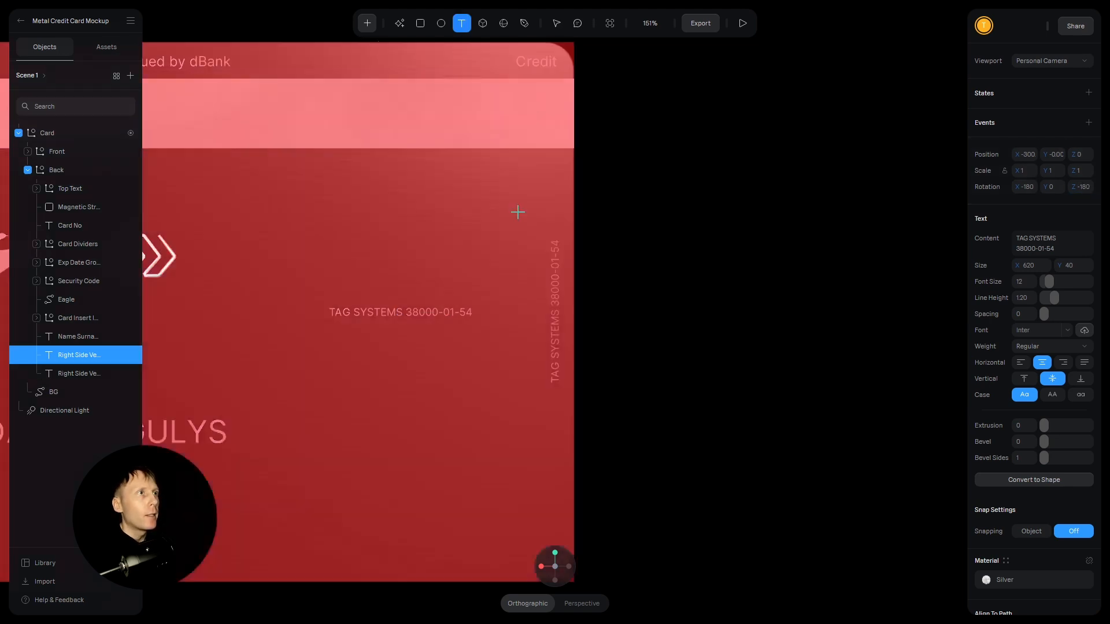
left_click(373, 203)
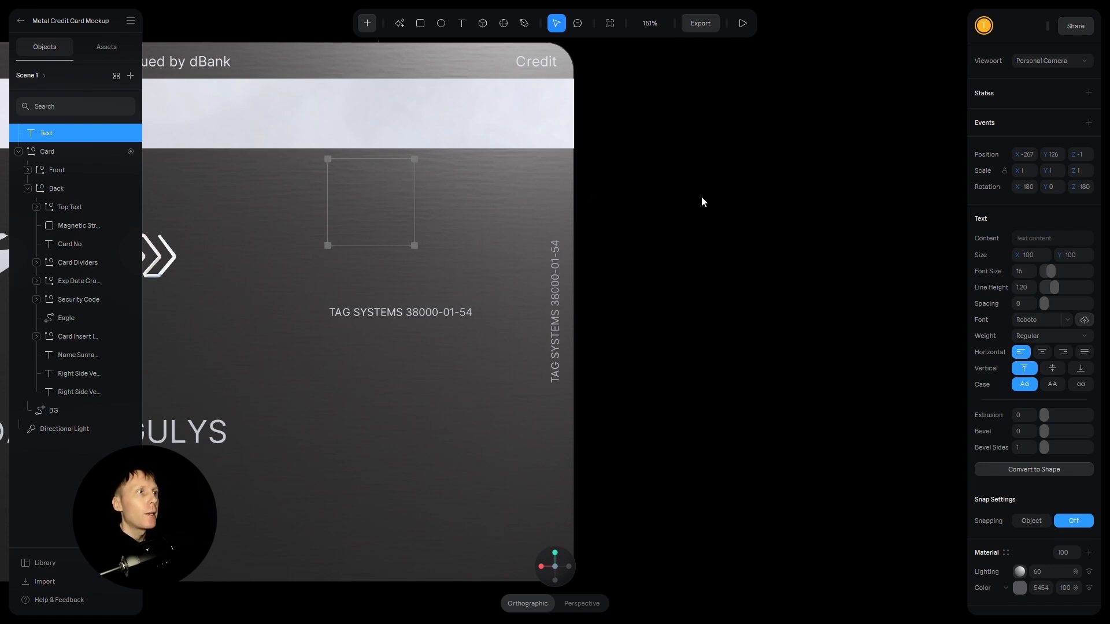
left_click(1028, 237)
type("asdasdasd")
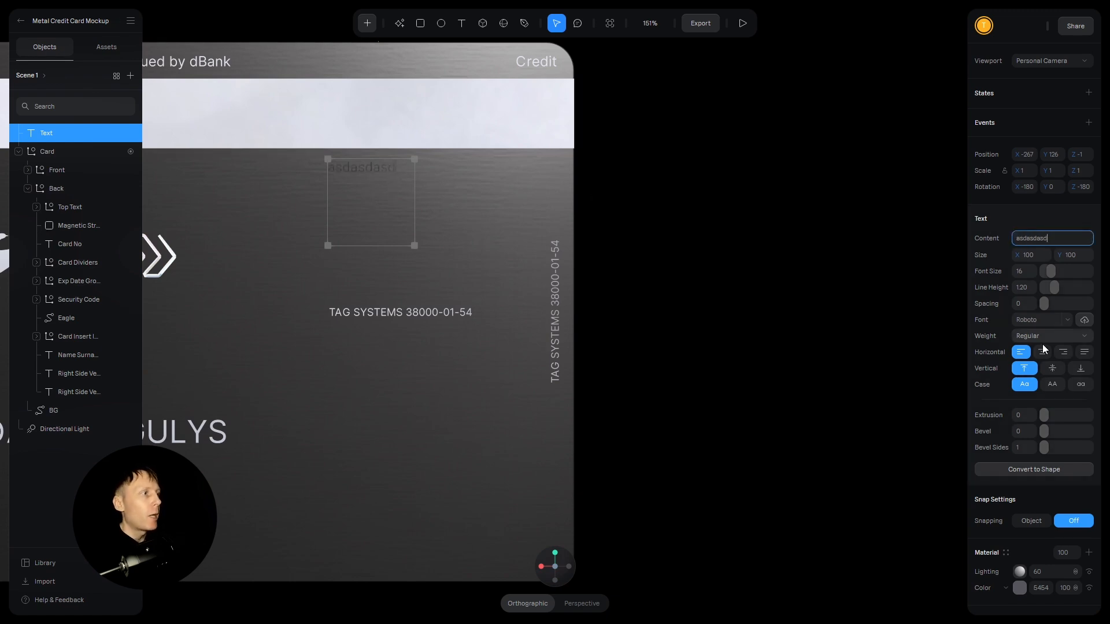
Step: Color the new sample text pure blue and enlarge its font size to 27
left_click(1020, 589)
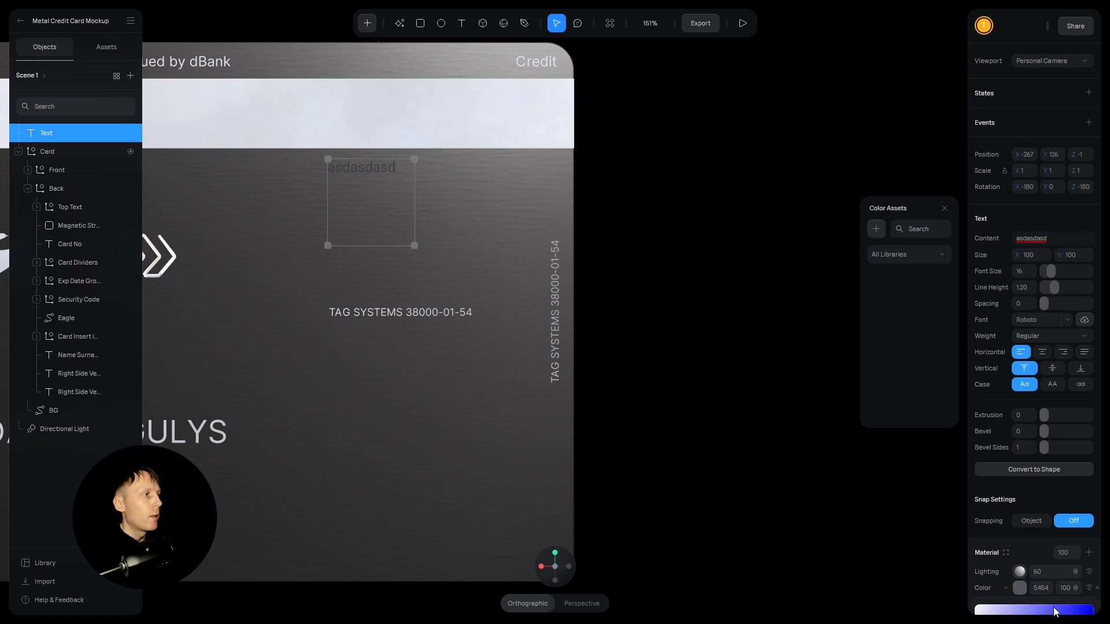
left_click_drag(1053, 611, 1107, 595)
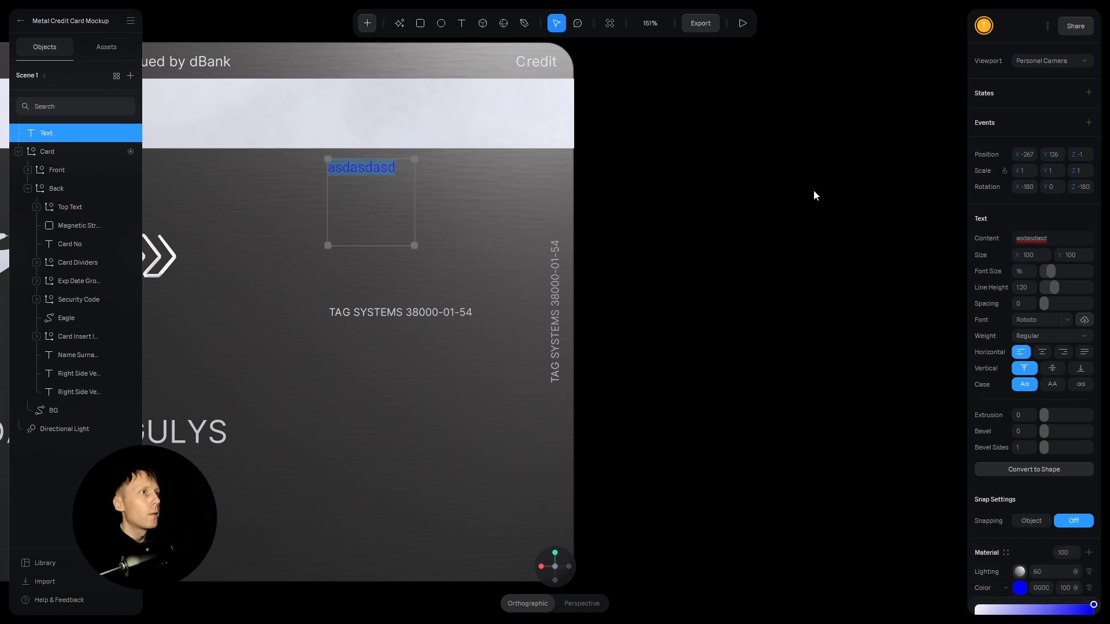
left_click_drag(1050, 268, 1057, 268)
left_click(52, 144)
left_click(52, 137)
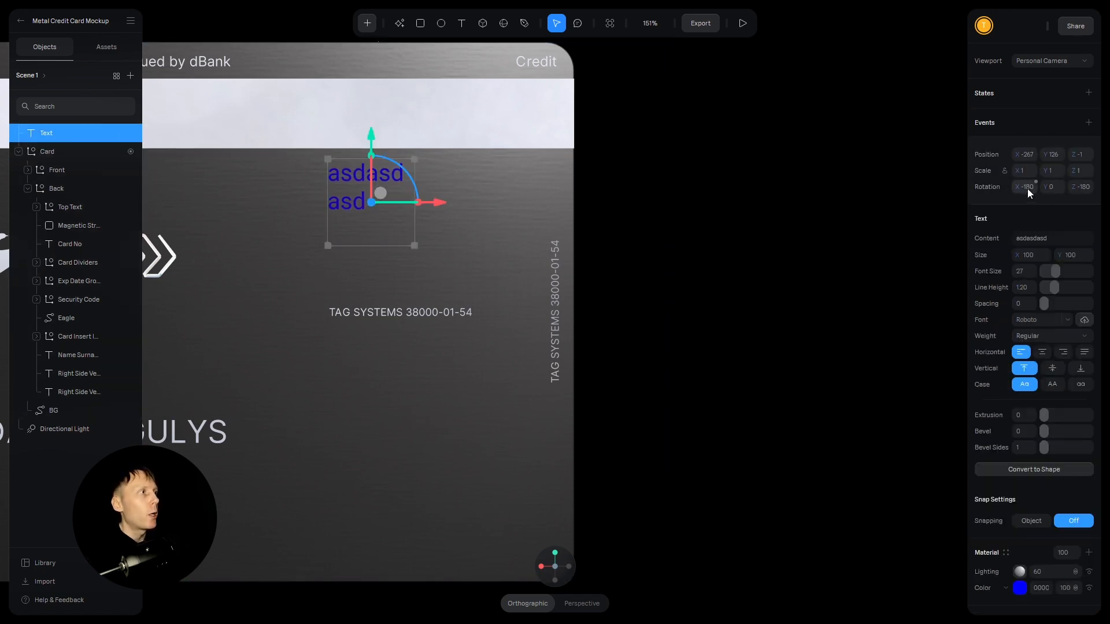
Step: Move the sample text along the Z axis to about 127.6, in front of the card's front face
left_click(1080, 187)
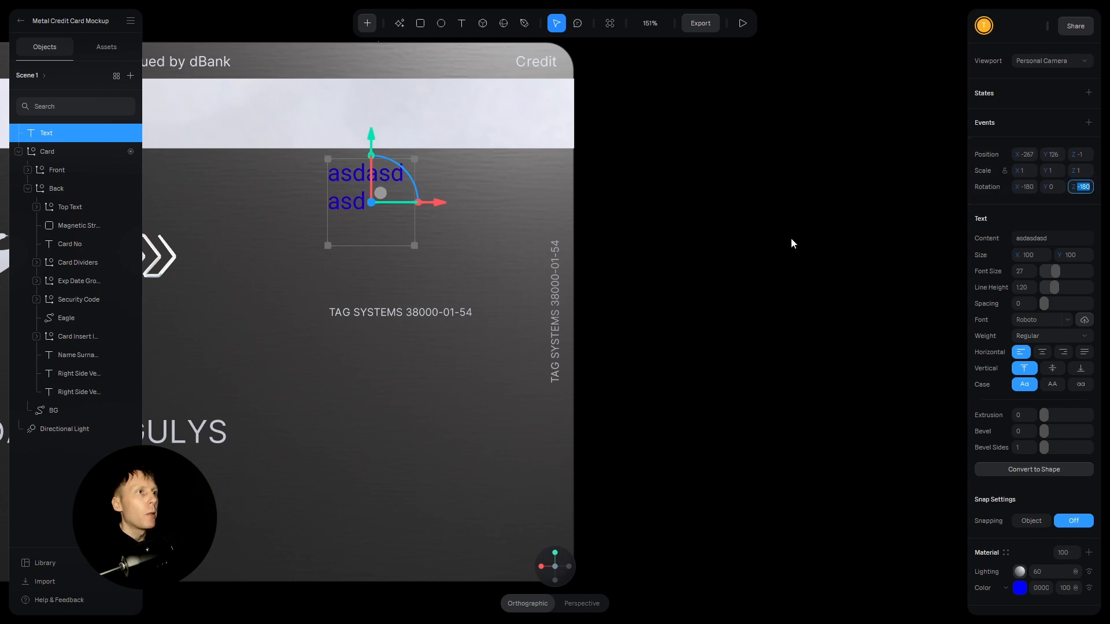
left_click_drag(792, 240, 654, 254)
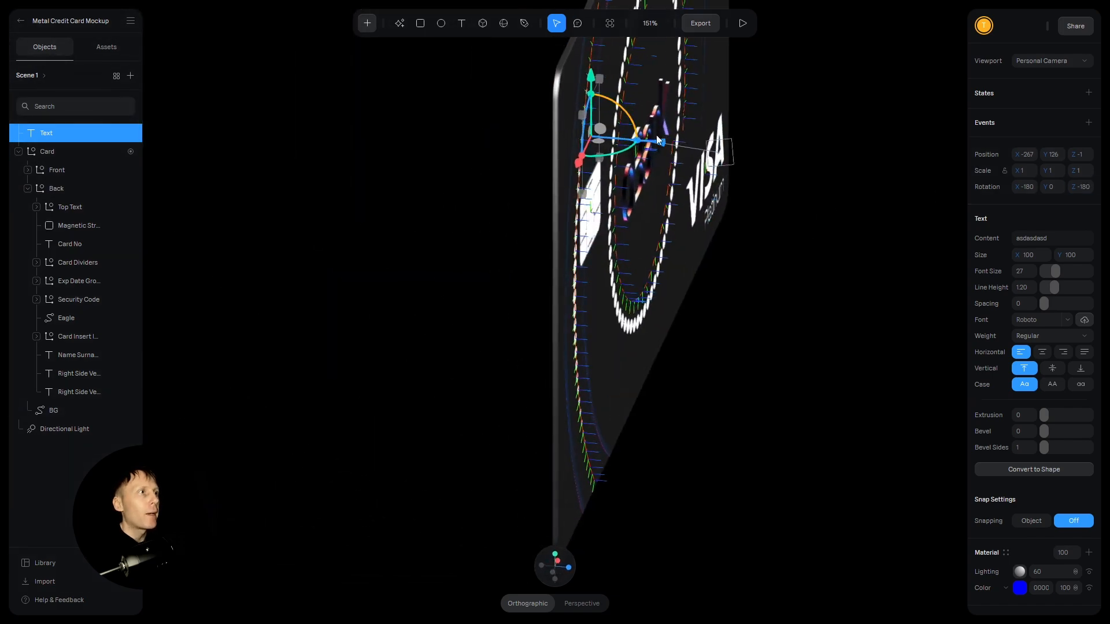
left_click_drag(664, 143, 774, 158)
key("0")
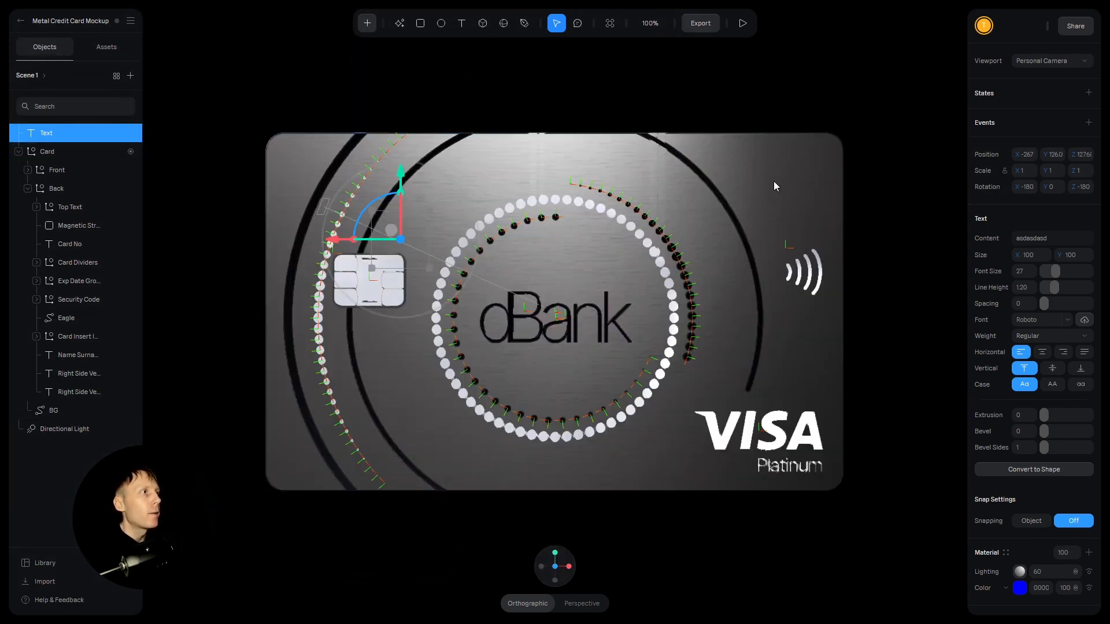
Step: Set the sample text's X and Z rotation to 0
left_click(1033, 188)
type("0")
key("Return")
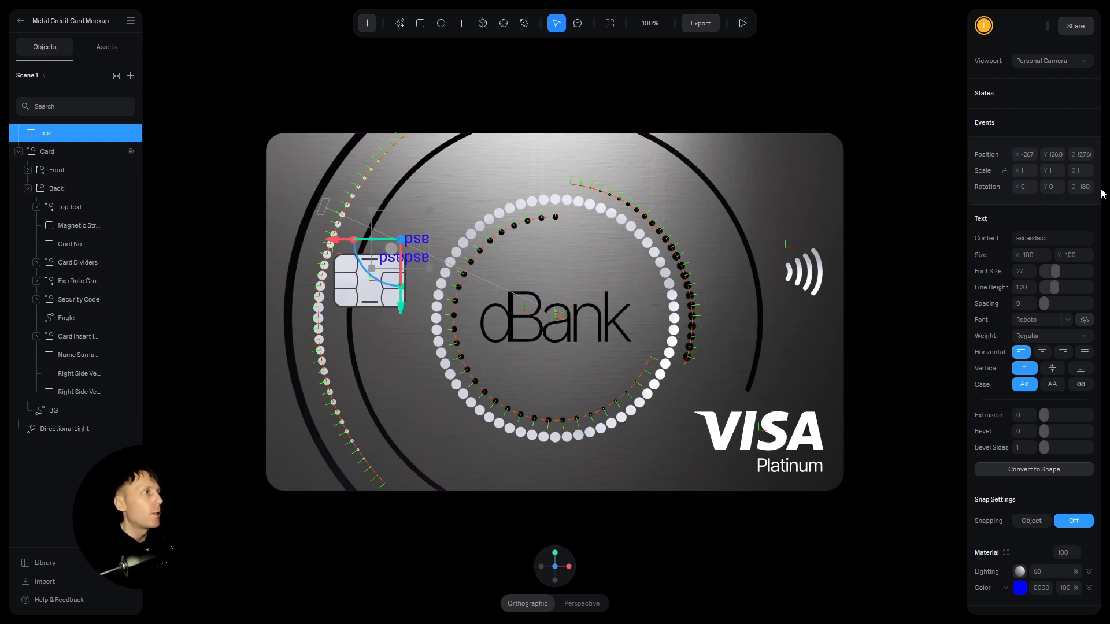
left_click(1080, 186)
type("0")
key("Return")
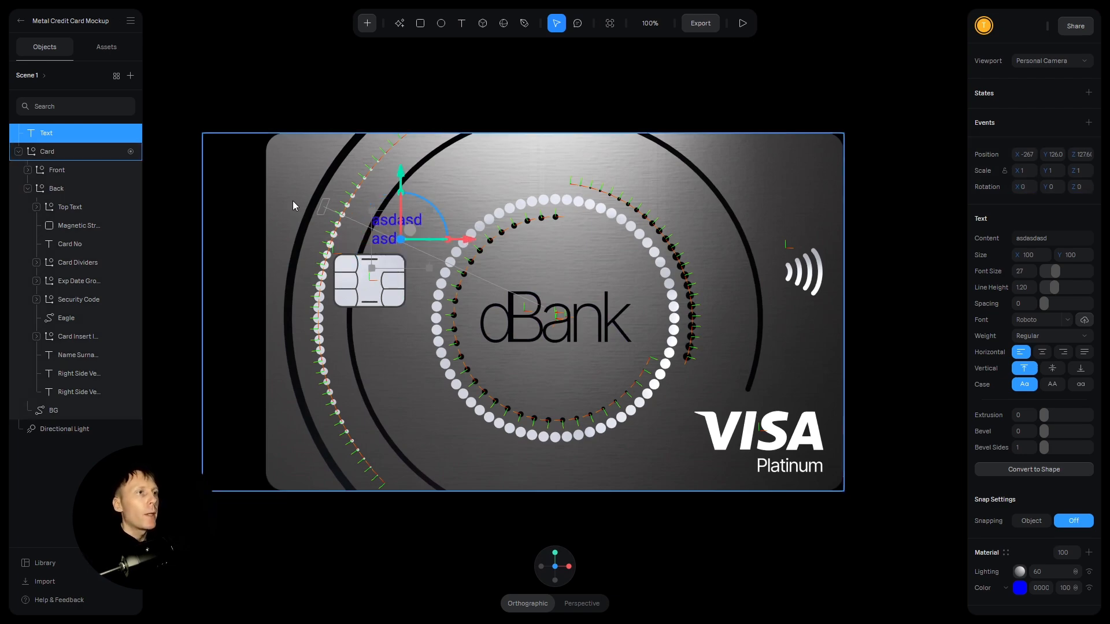
Step: Move the sample text along the Z axis to about -77, beyond the card's back face
scroll(295, 205, "up", 5)
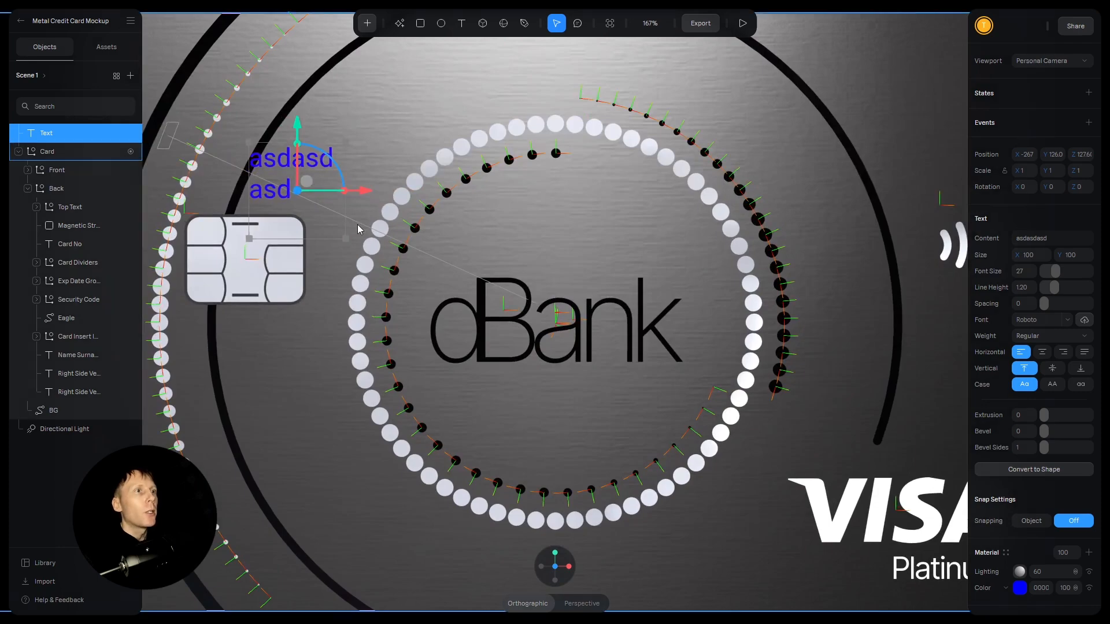
left_click(542, 568)
left_click(542, 567)
middle_click_drag(841, 329, 792, 381)
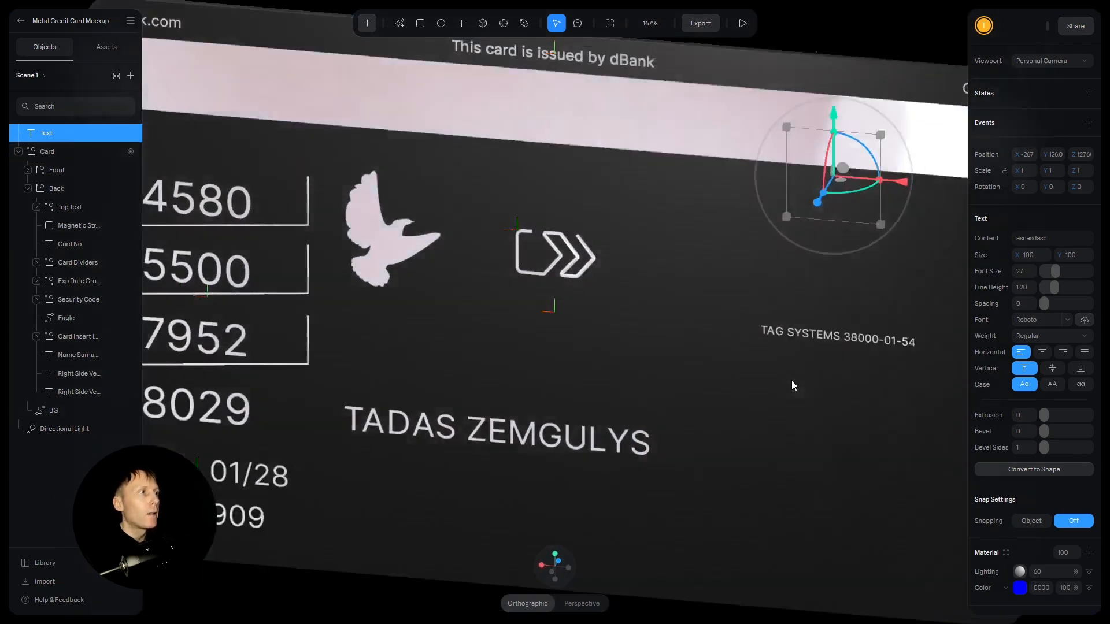
left_click_drag(817, 226, 747, 378)
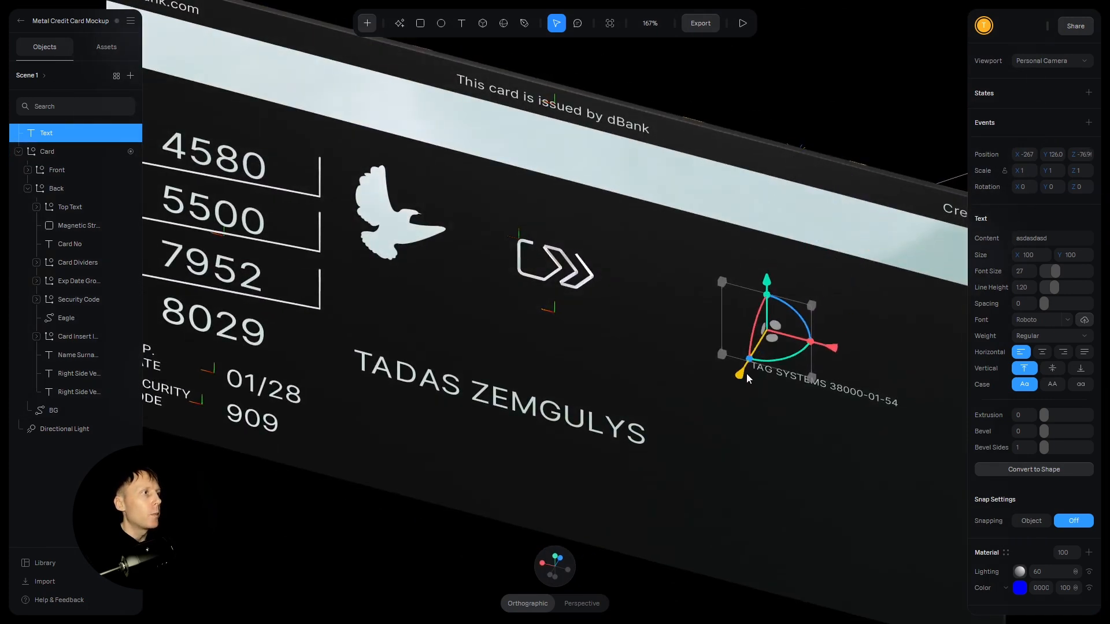
Step: Set the sample text's X and Z rotation to -180 so that it reads correctly on the card's back face
key("0")
left_click(541, 568)
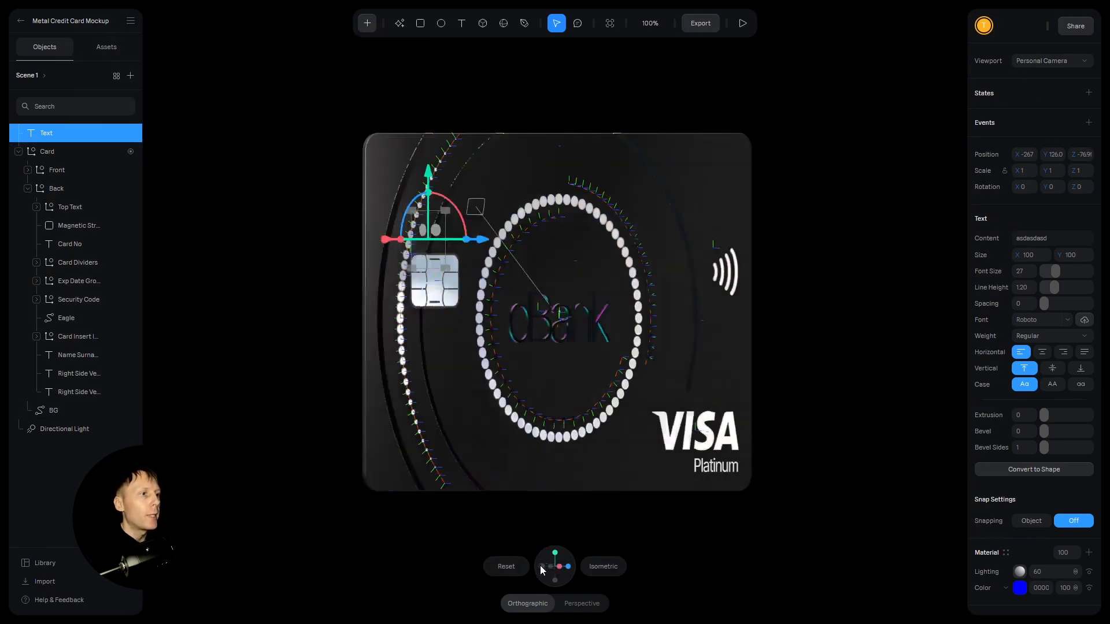
left_click(540, 565)
left_click(1023, 187)
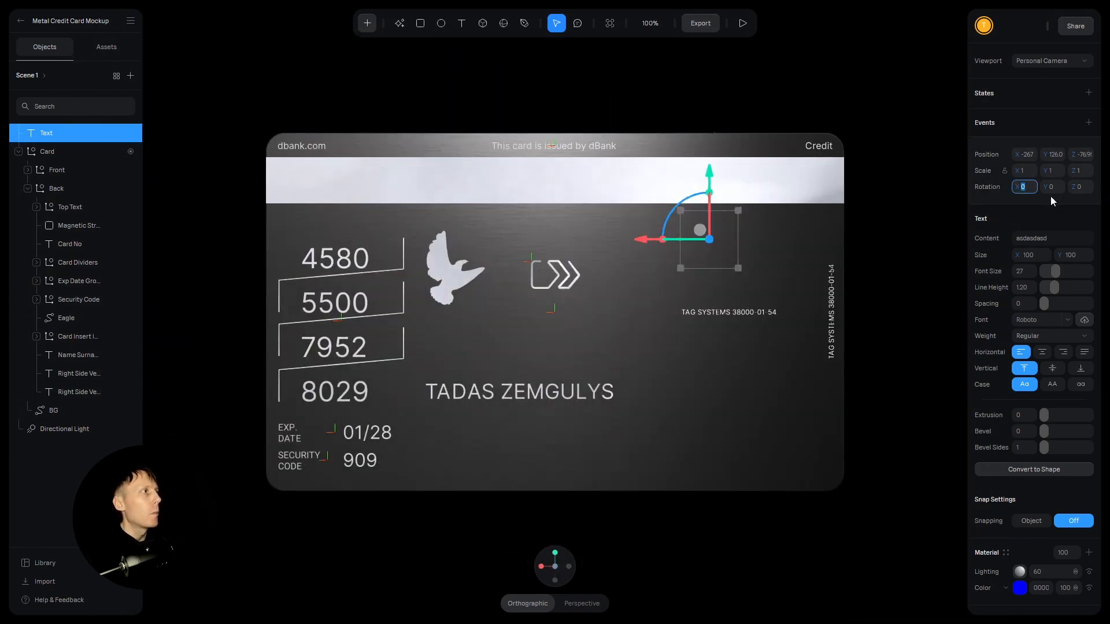
key("Return")
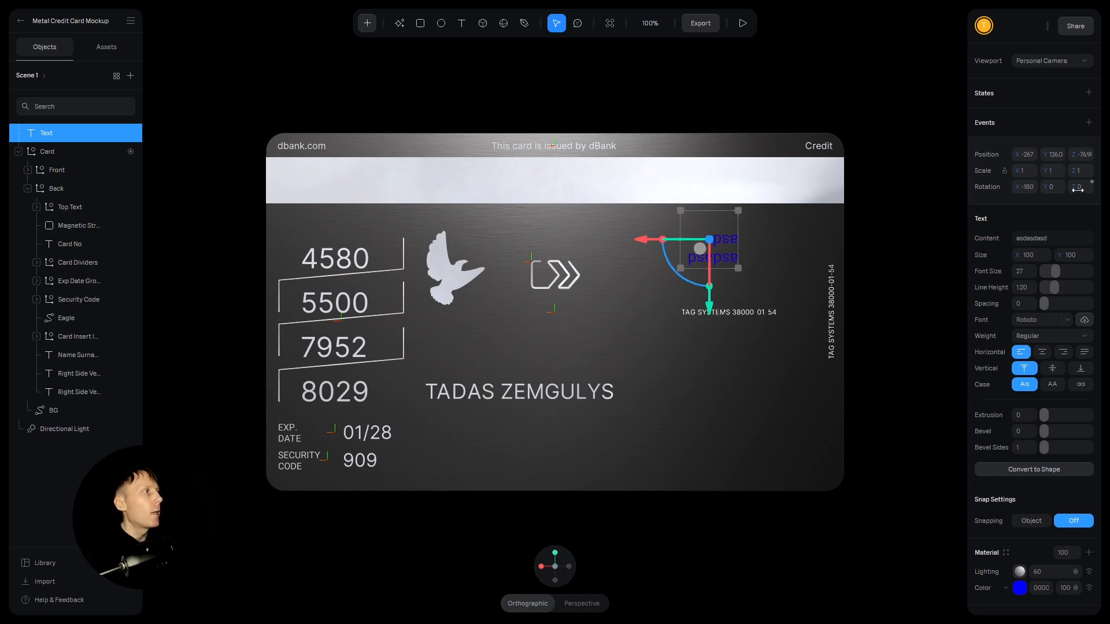
left_click(1078, 186)
type("-180")
key("Return")
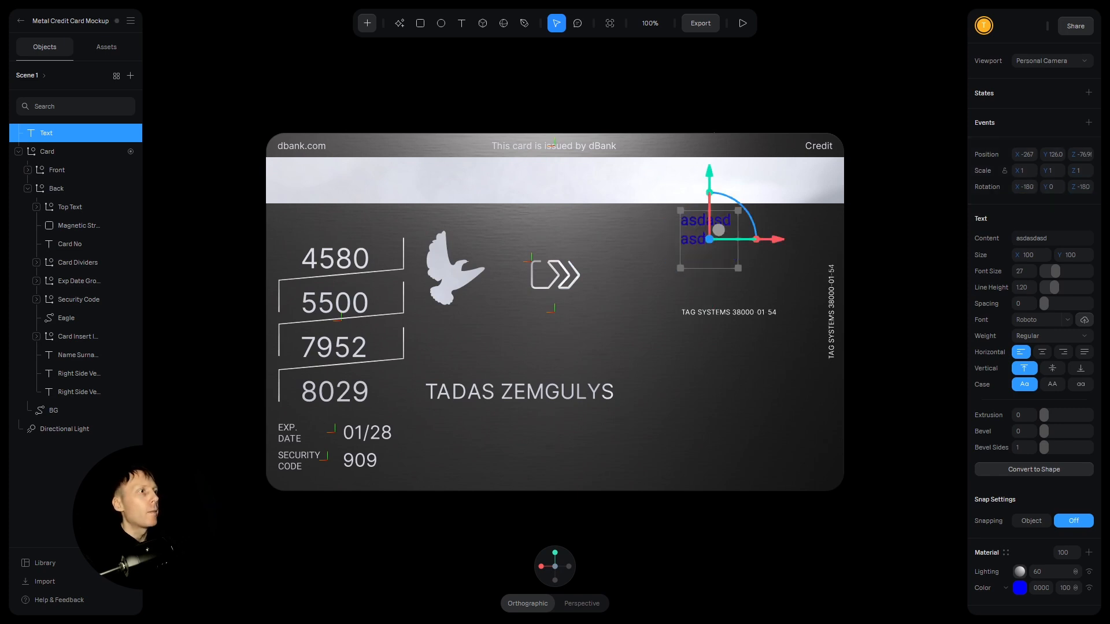
Step: Delete the blue sample text from the scene
scroll(761, 282, "up", 5)
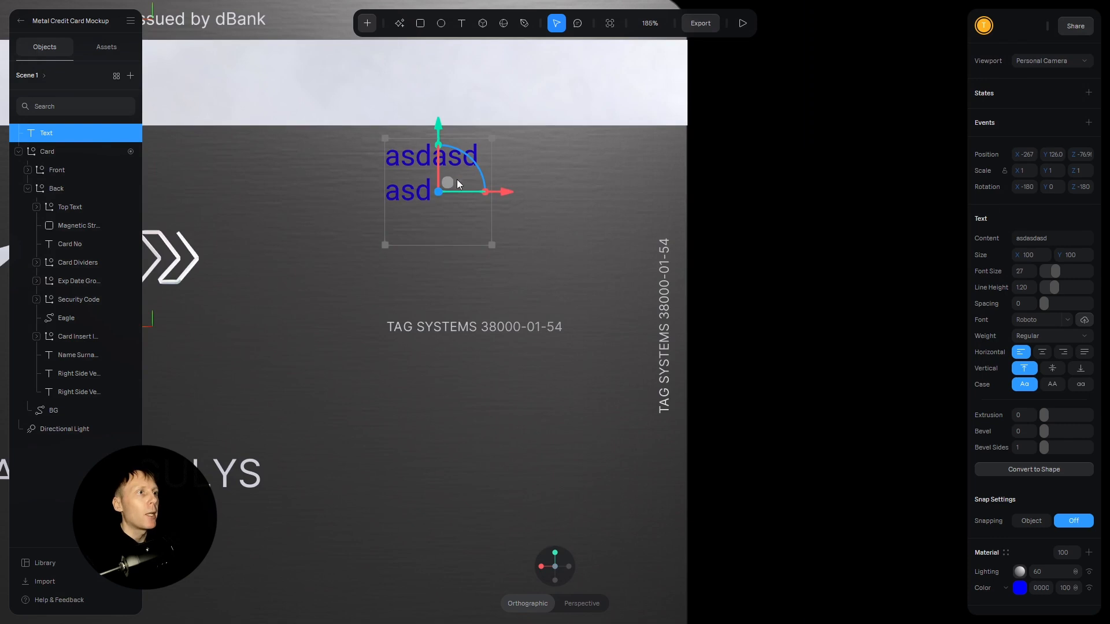
key("Delete")
Step: Rotate the horizontal TAG SYSTEMS text on the card's back to vertical, with Z rotation set to -90
left_click(519, 321)
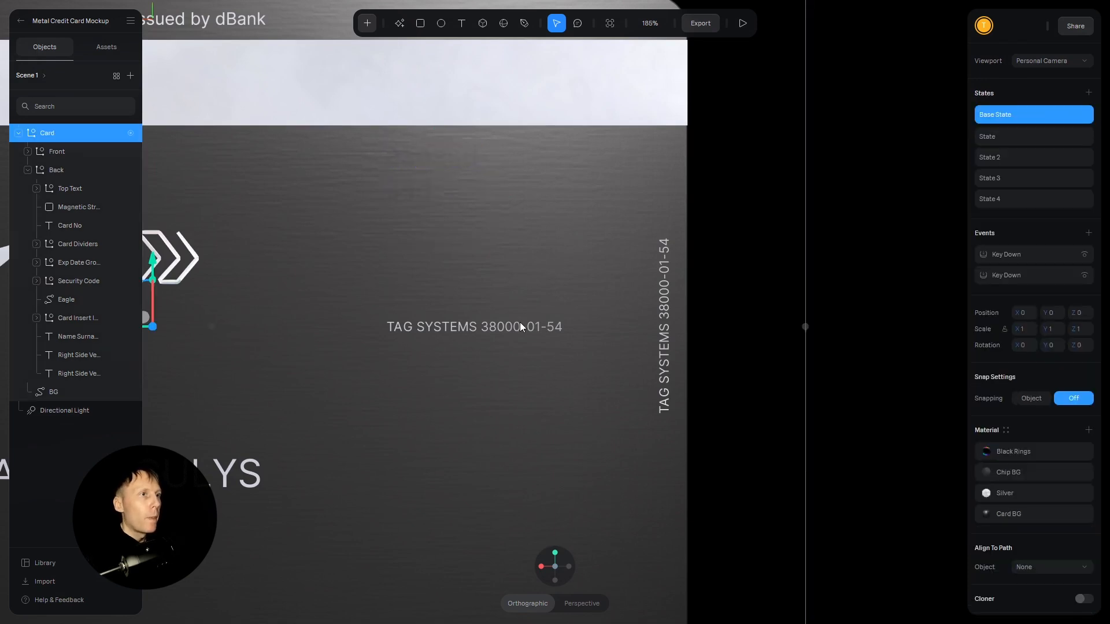
left_click(82, 360)
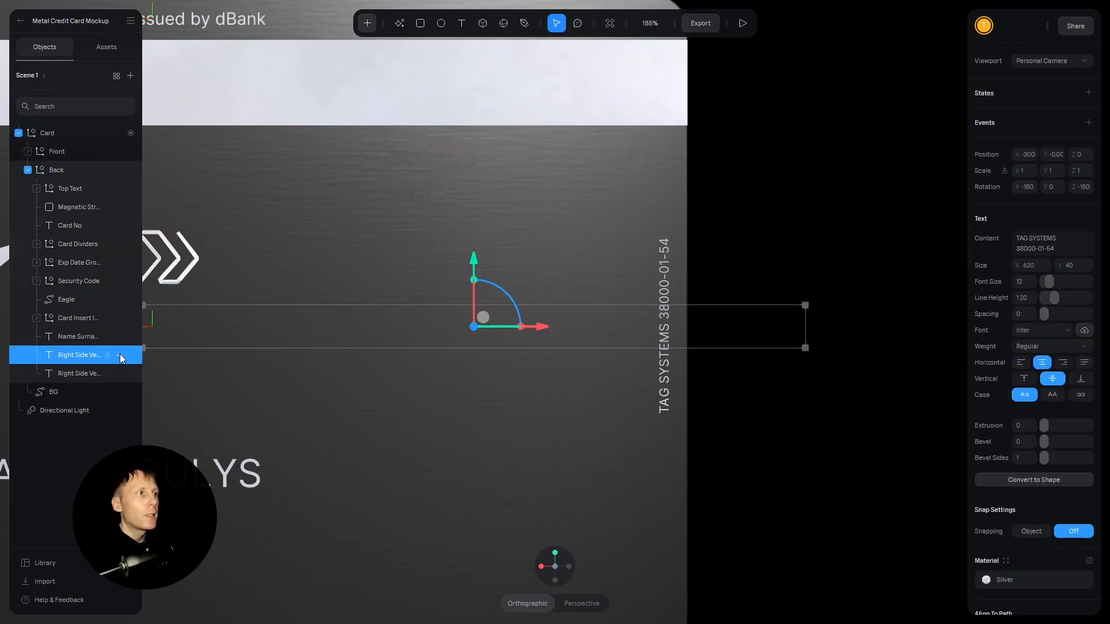
scroll(560, 324, "down", 1)
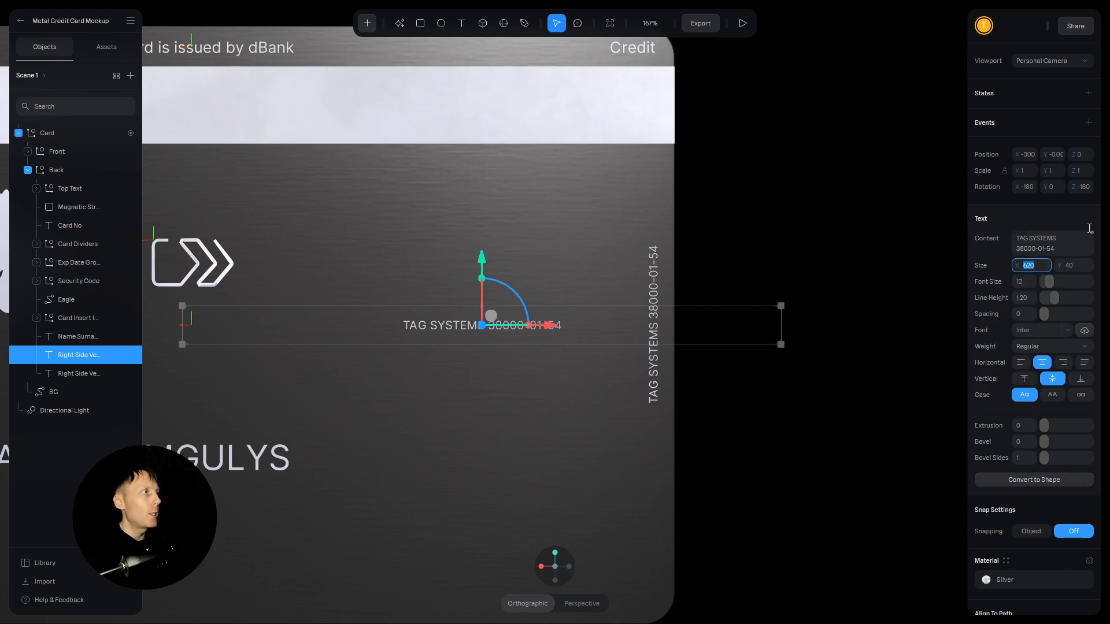
left_click_drag(513, 292, 410, 272)
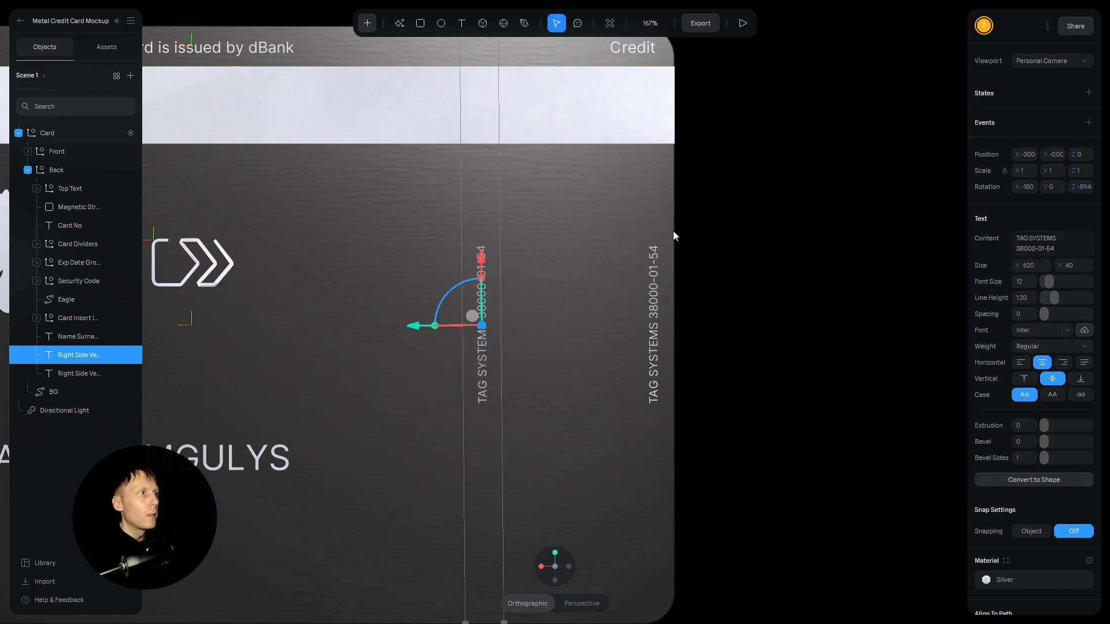
left_click(1079, 187)
type("-90")
key("Return")
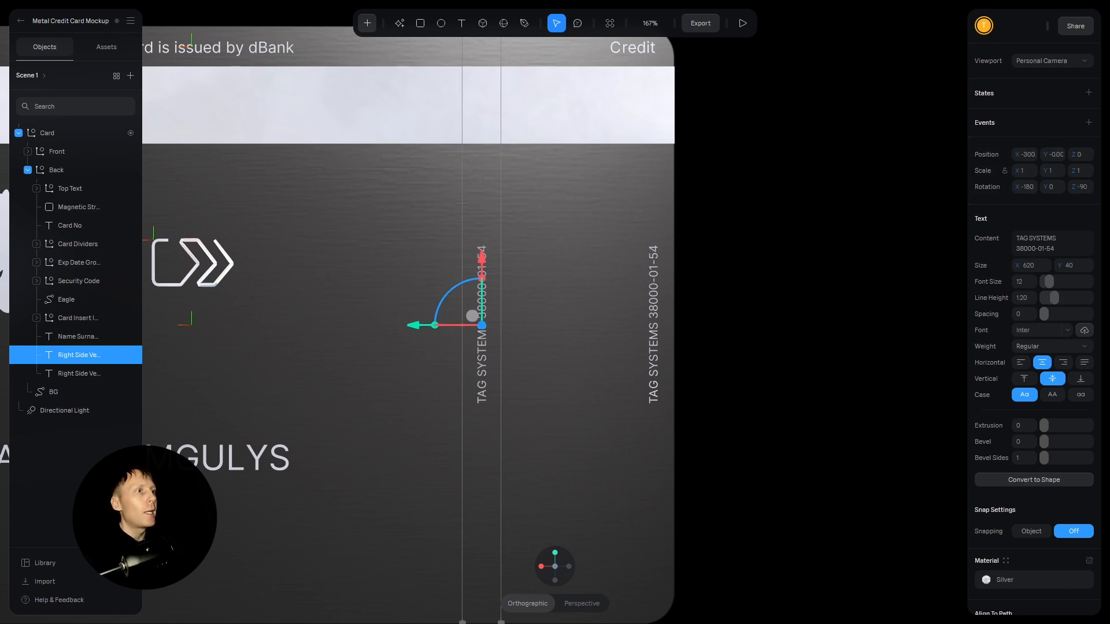
Step: Set the rotated TAG SYSTEMS text's Y position to 0 and slide it toward the existing vertical text at the card's edge
scroll(746, 219, "down", 3)
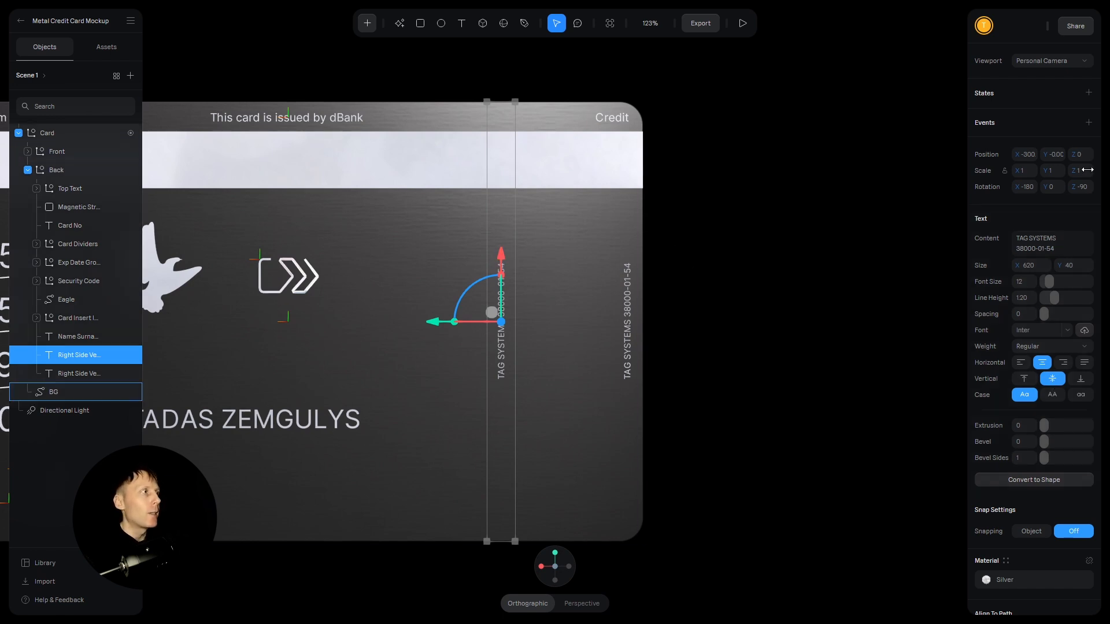
left_click(1054, 154)
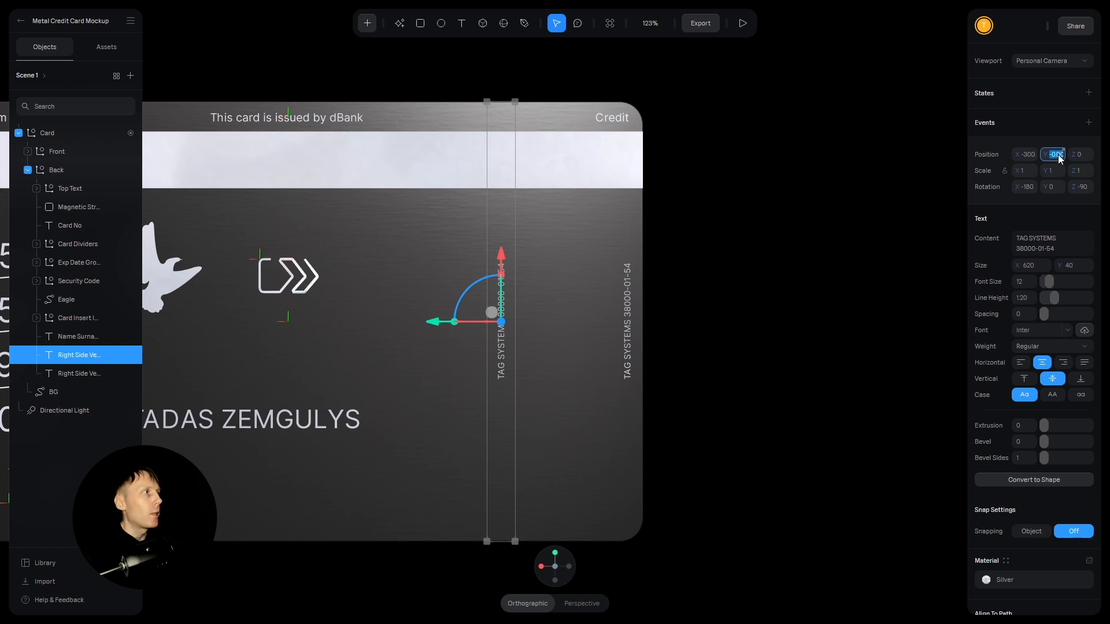
type("0")
key("Return")
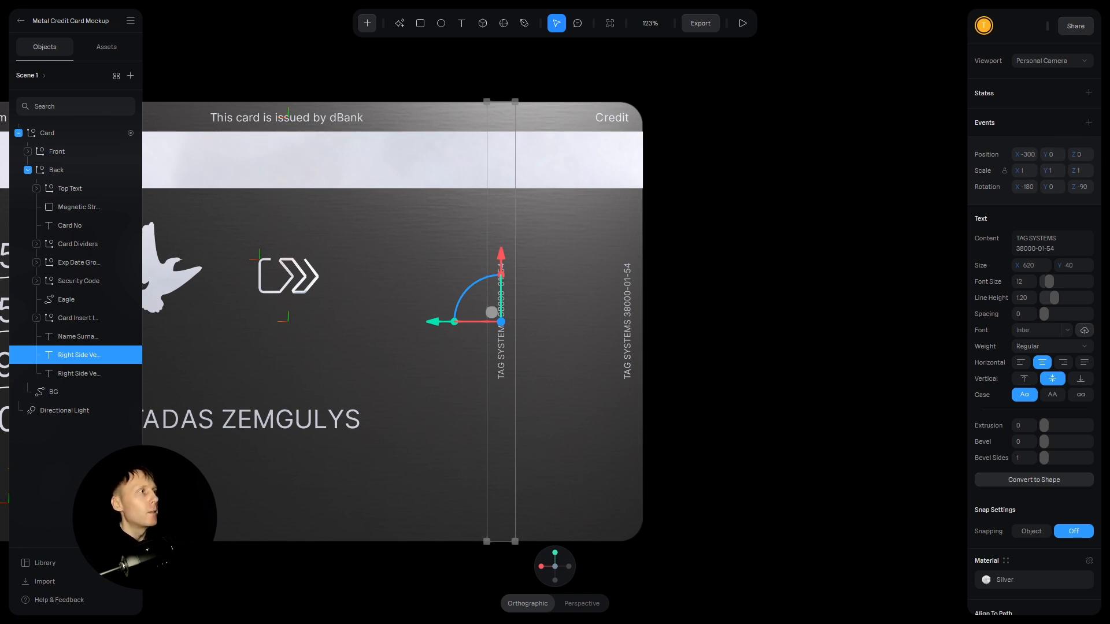
left_click(1025, 154)
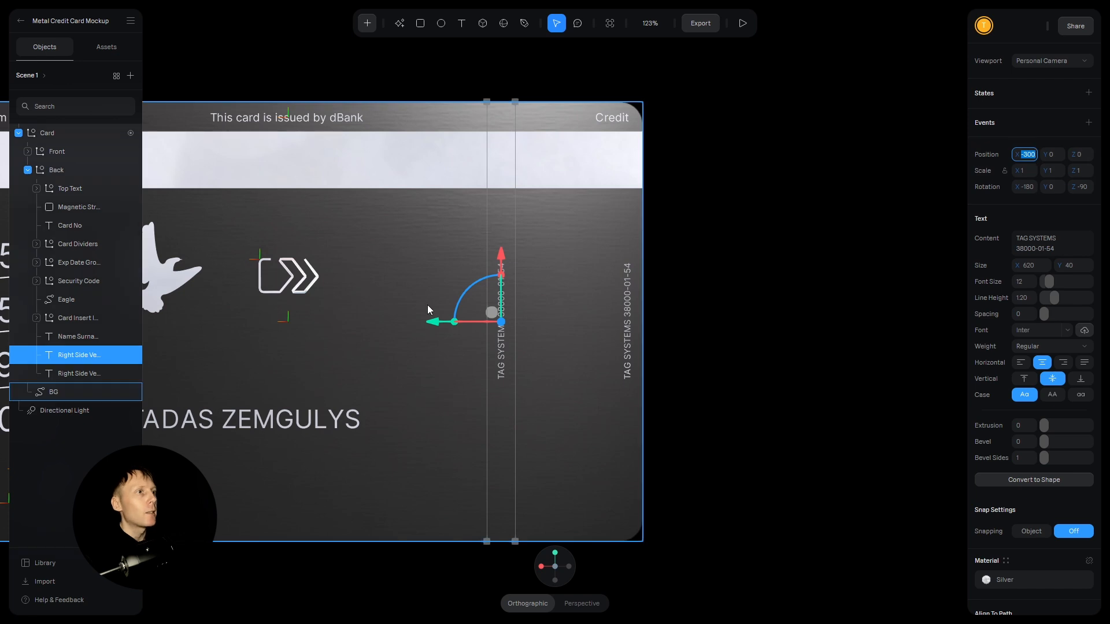
left_click_drag(434, 325, 484, 325)
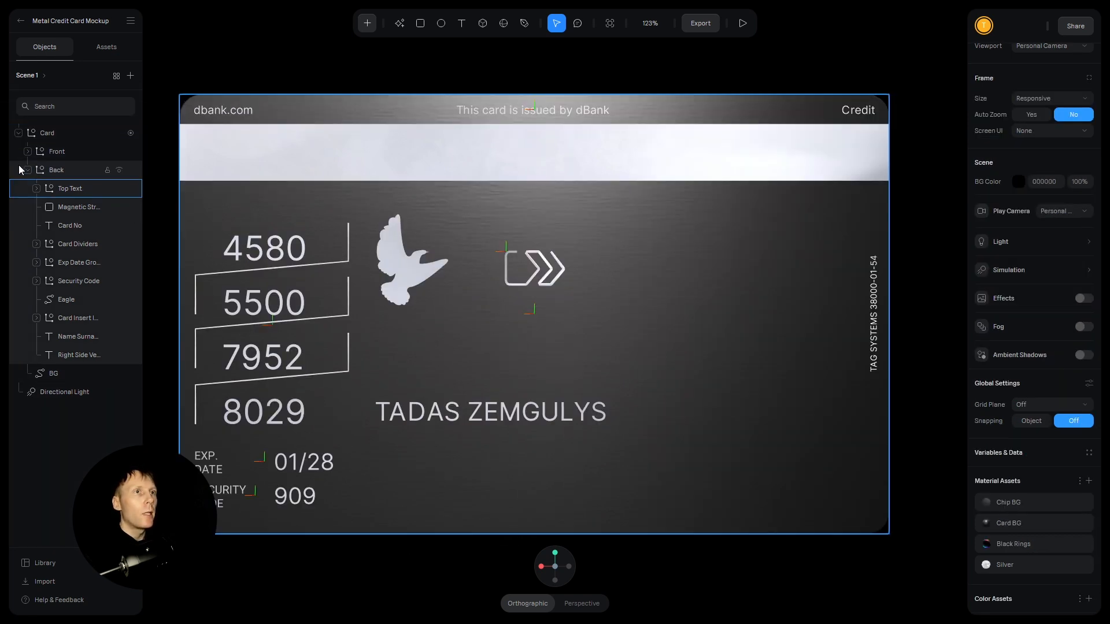
Step: Collapse the Back group, inspect the BG shape's properties and return to the card's front view
left_click(51, 169)
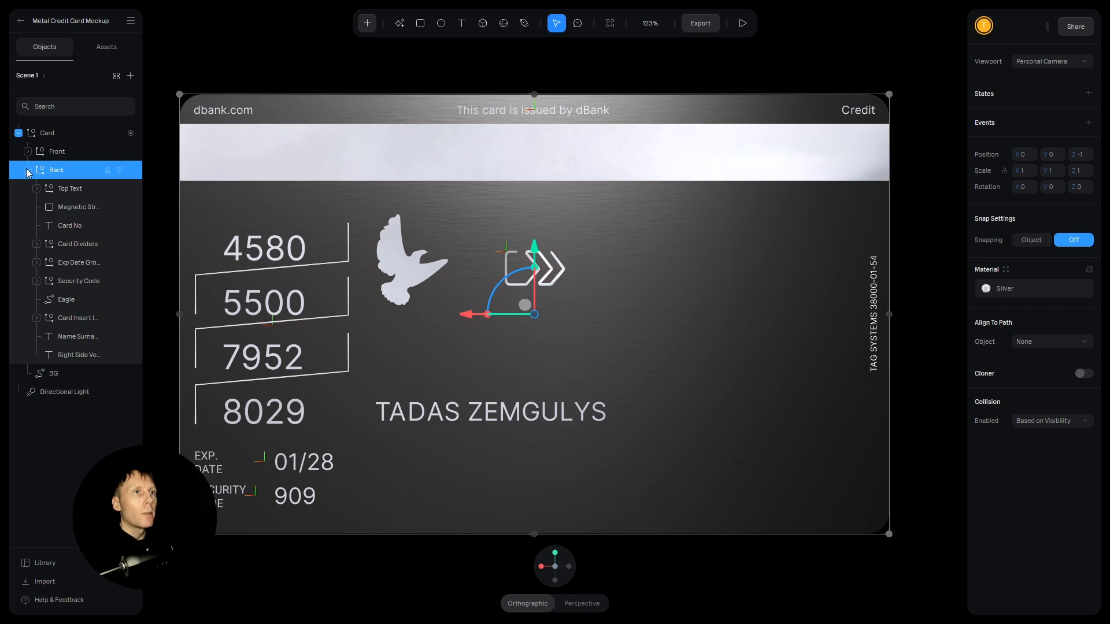
left_click(27, 170)
left_click(52, 189)
mouse_move(555, 569)
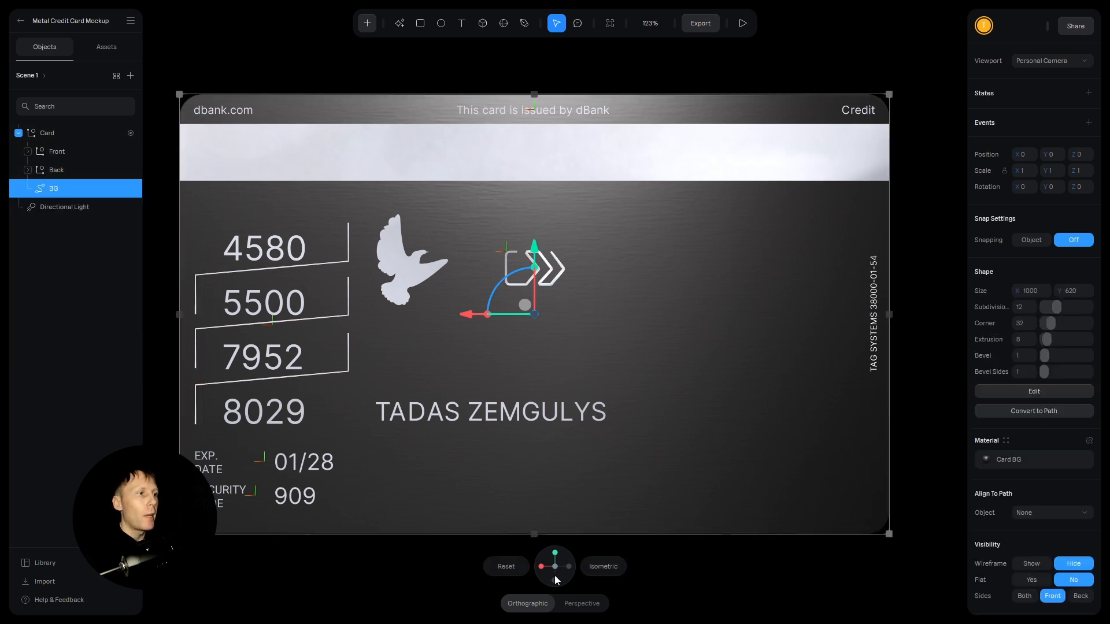
left_click(553, 549)
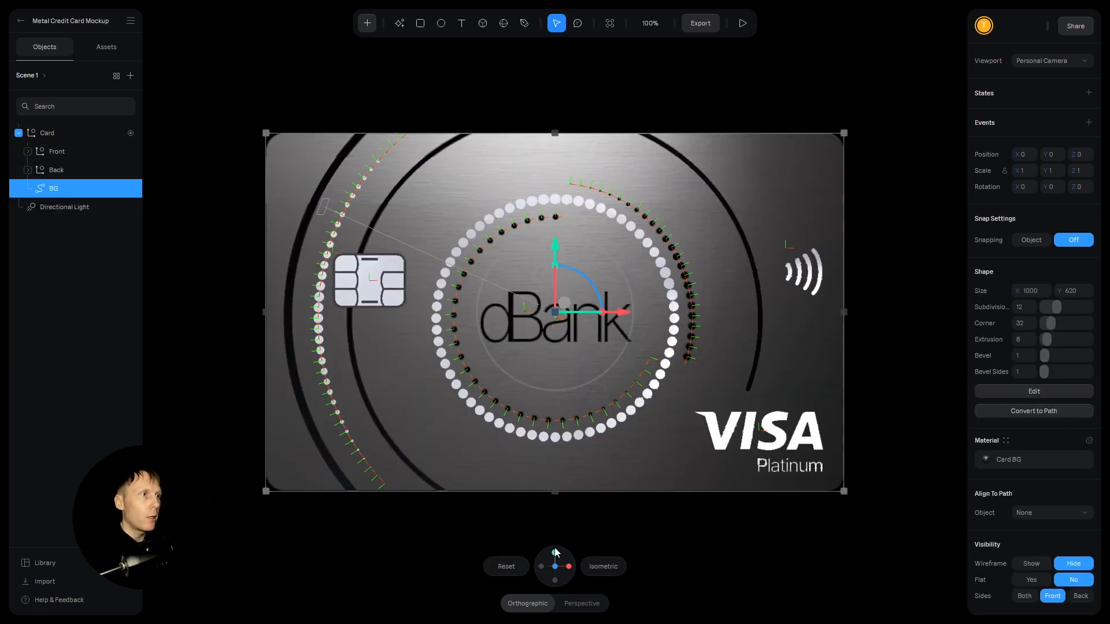
left_click(420, 529)
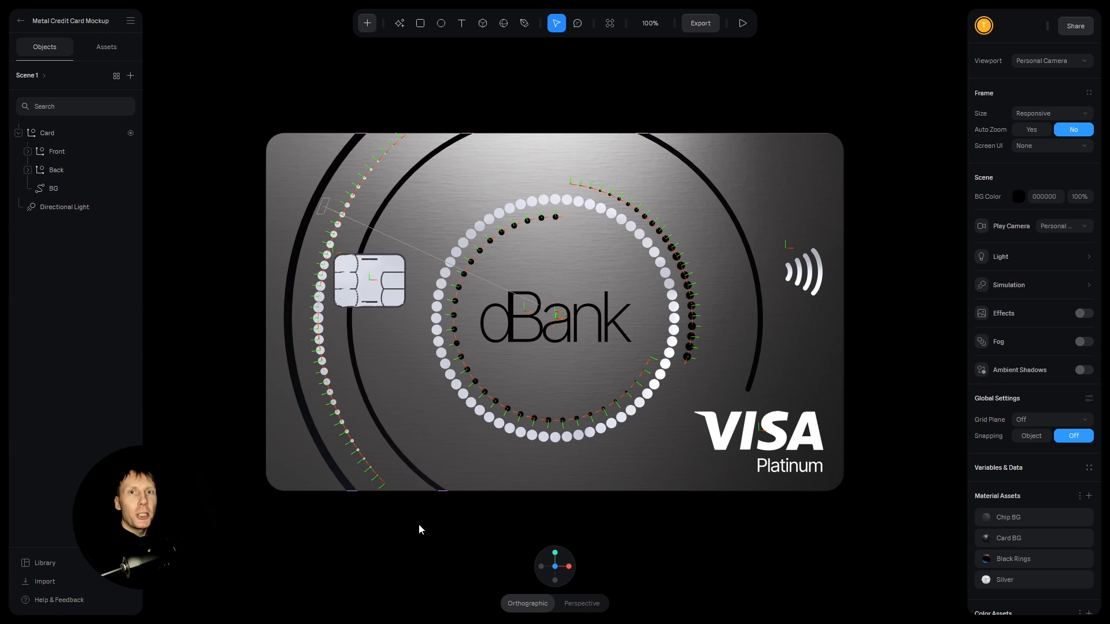
Step: Run the performance test from the Public URL export settings and review the scene's metrics
left_click(702, 24)
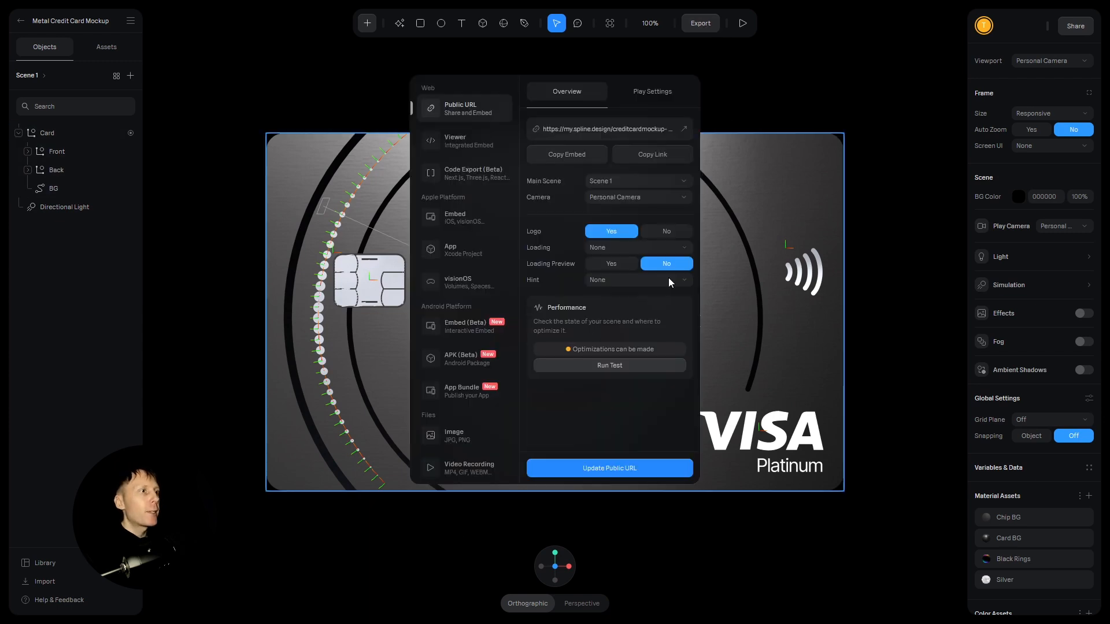
left_click(606, 365)
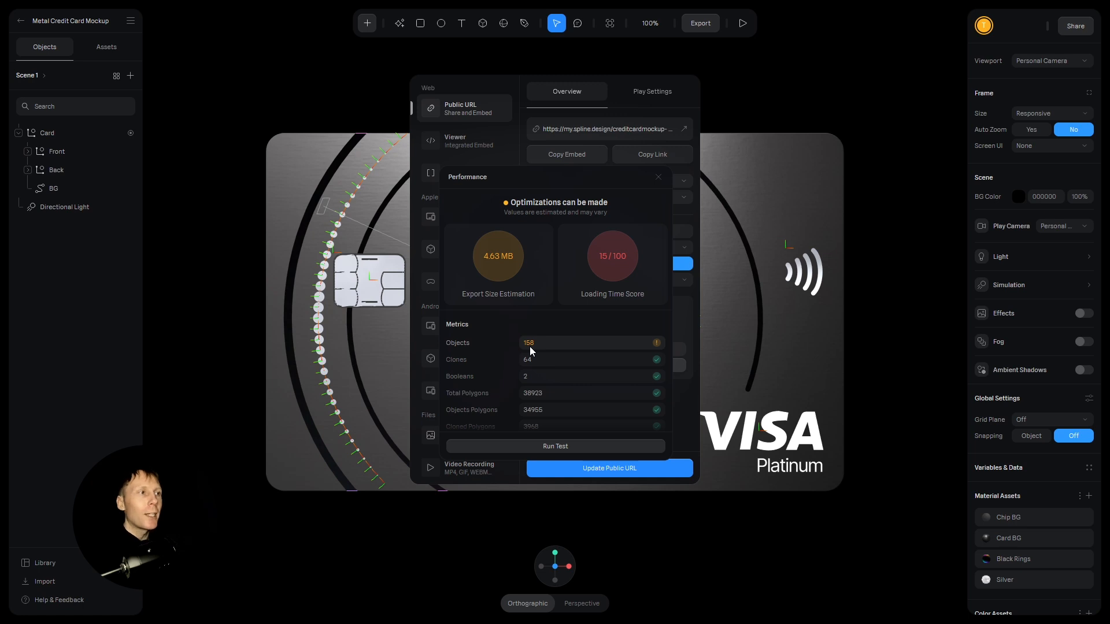
scroll(578, 241, "down", 5)
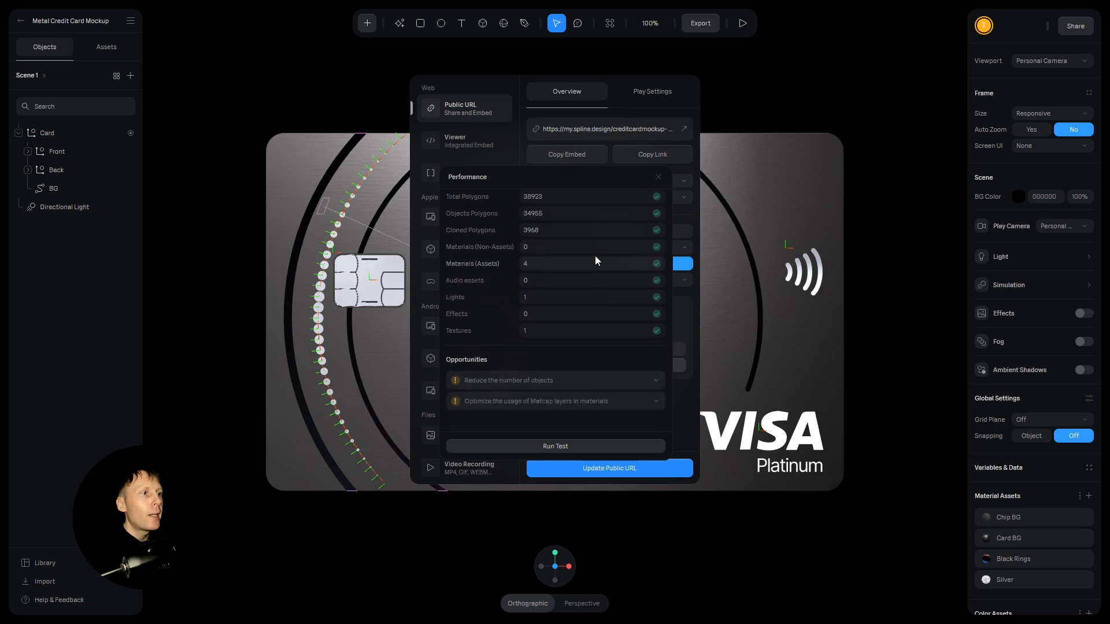
scroll(593, 250, "down", 2)
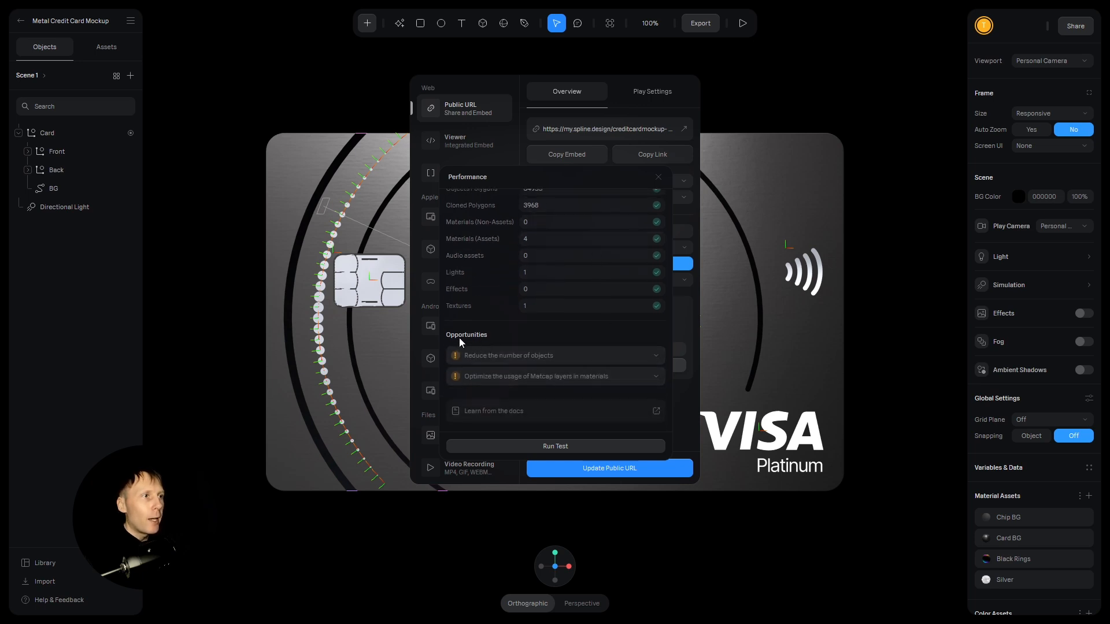
Step: Read the suggestions on reducing the number of objects and optimizing Matcap layers, and close the performance report
left_click(529, 355)
scroll(549, 316, "down", 2)
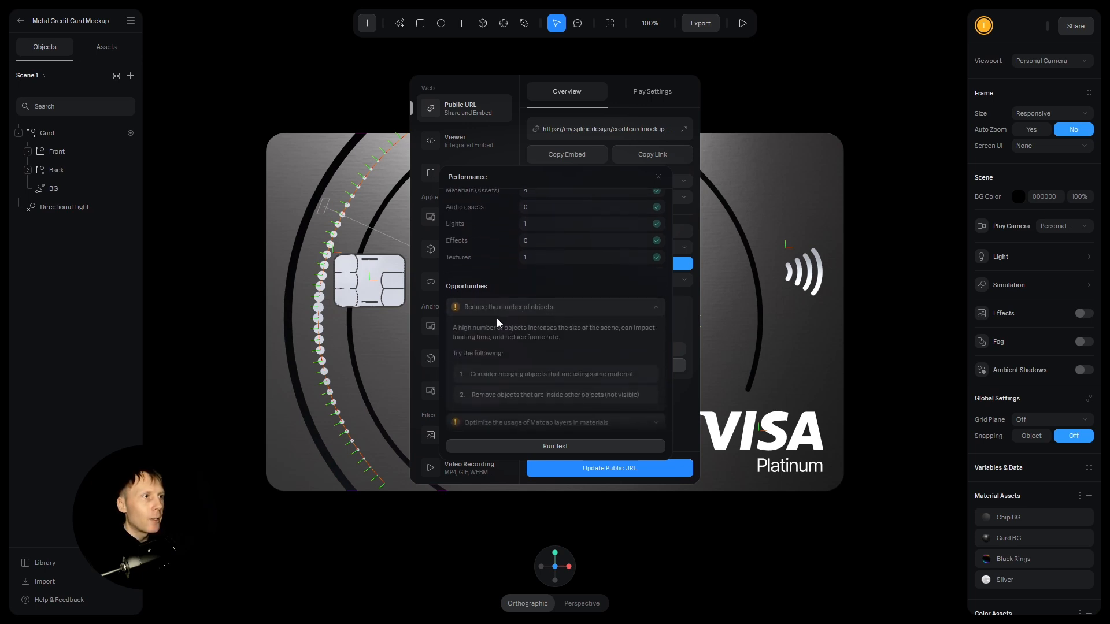
left_click(508, 311)
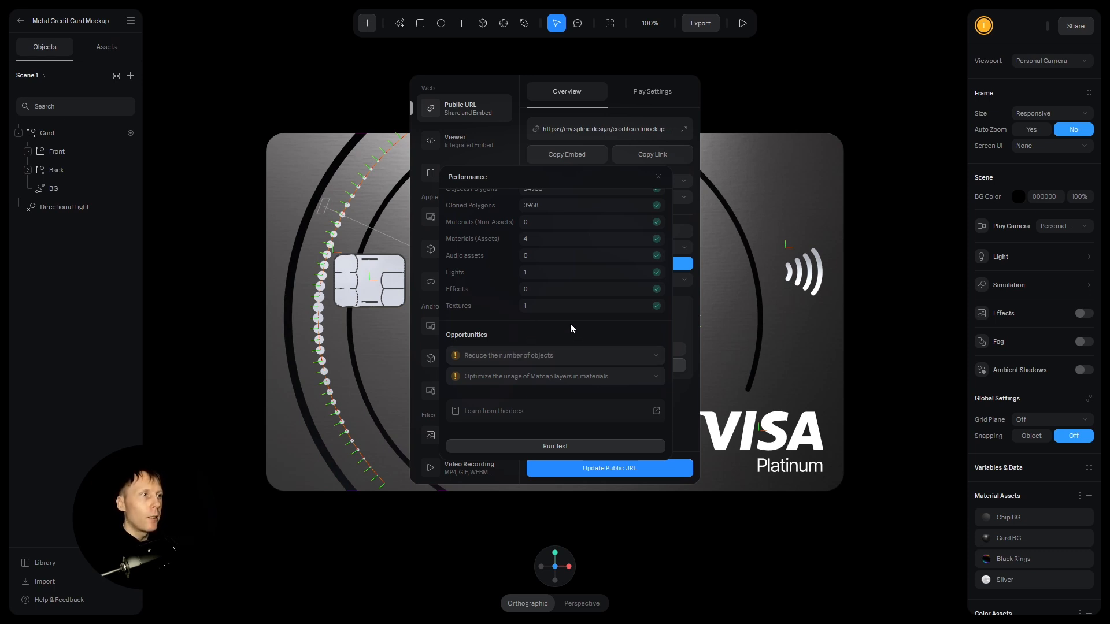
left_click(561, 378)
scroll(538, 361, "down", 2)
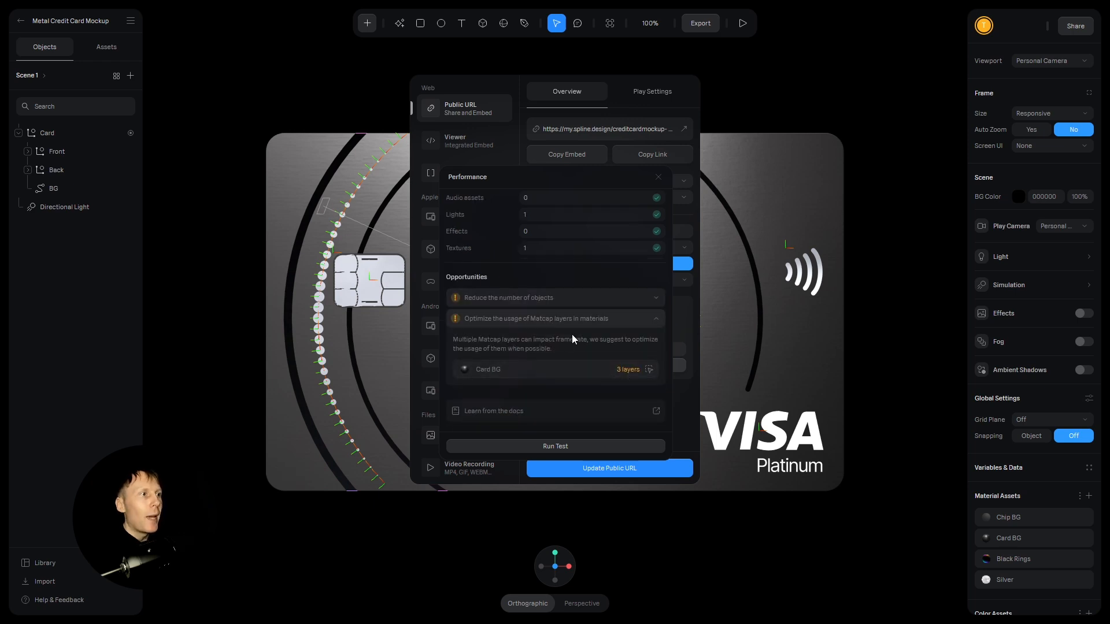
scroll(557, 289, "up", 5)
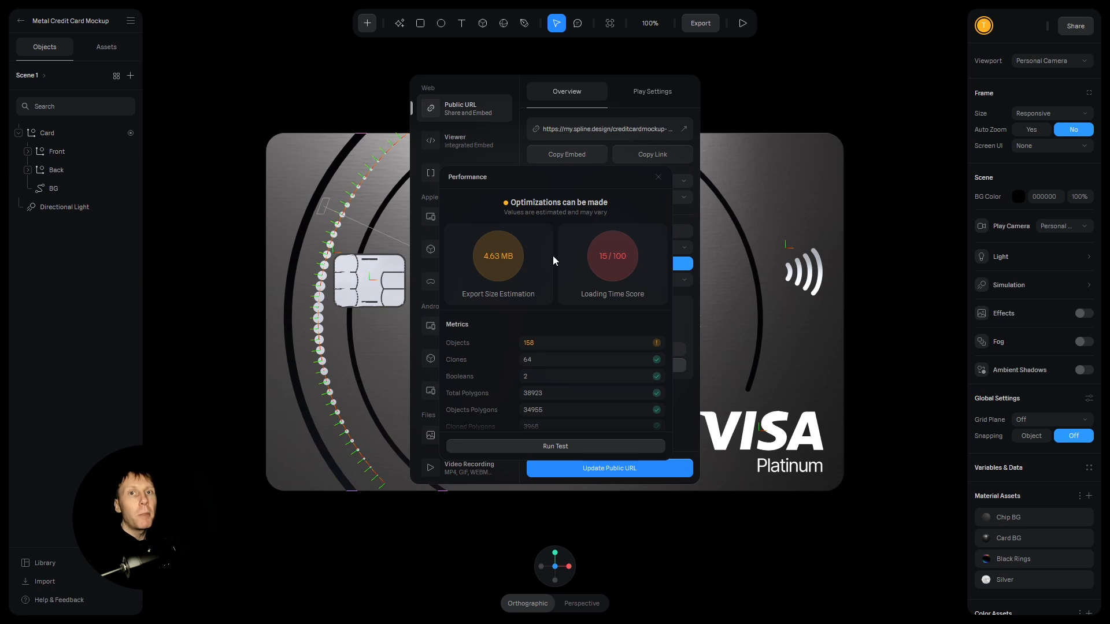
left_click(658, 177)
Step: Review the file export formats and the Video Recording settings, and close the export dialog
scroll(438, 348, "down", 3)
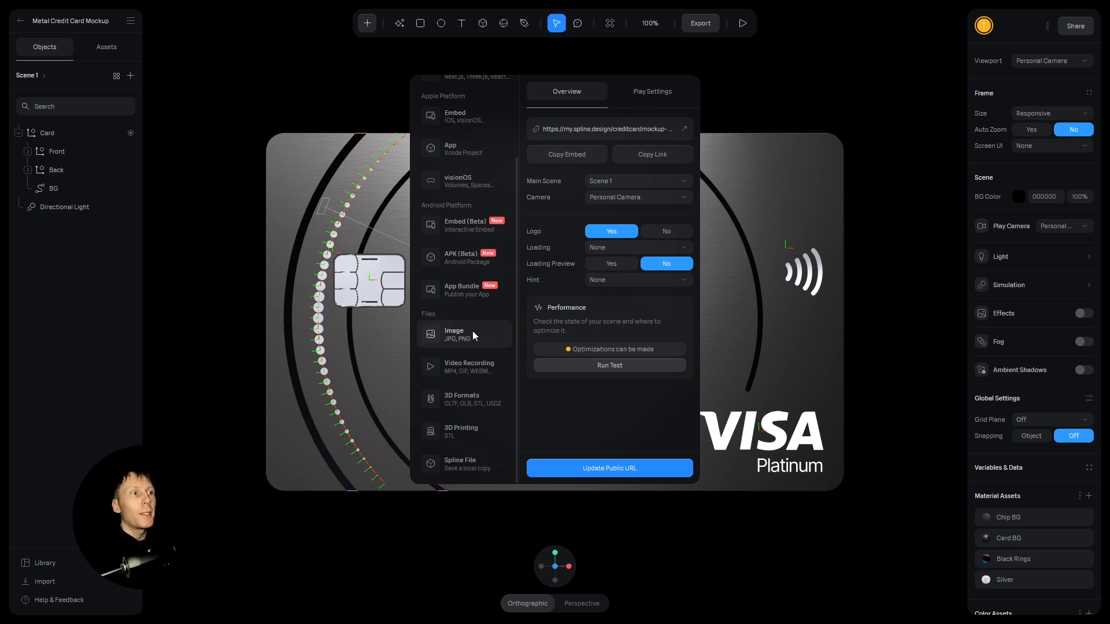
left_click(470, 370)
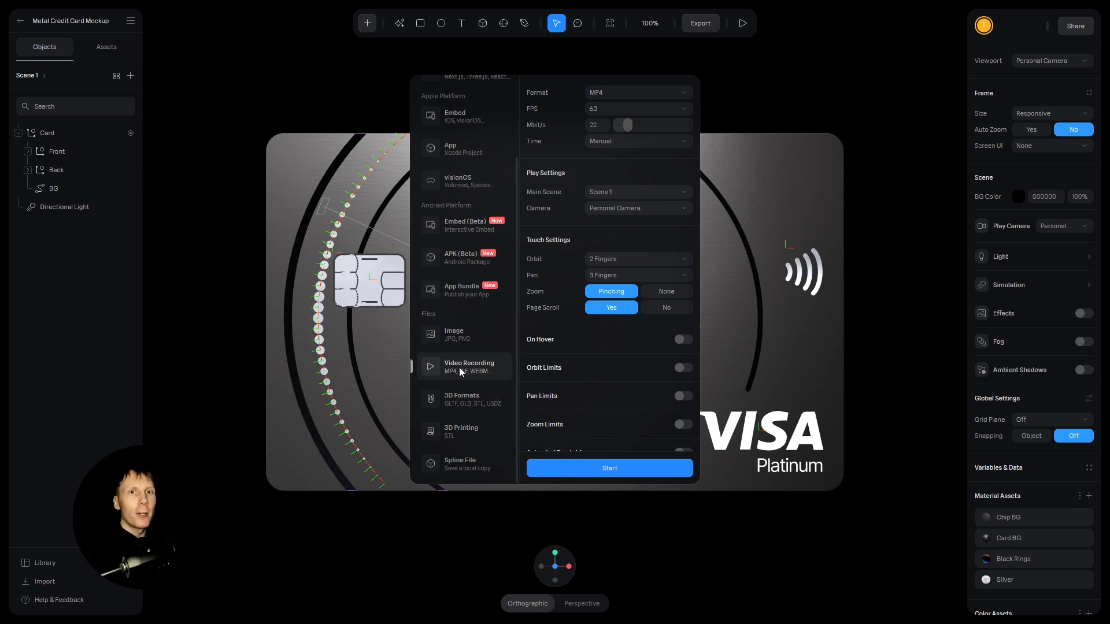
left_click(651, 528)
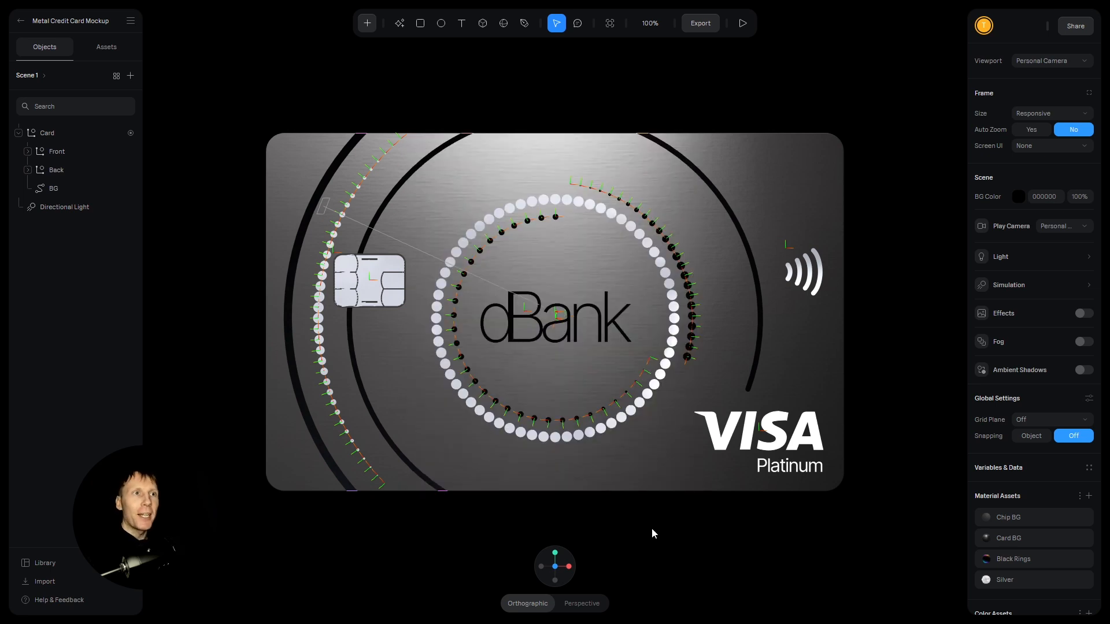
Step: Collapse and select the Card group, and preview its first state after Base State in perspective view
left_click(47, 133)
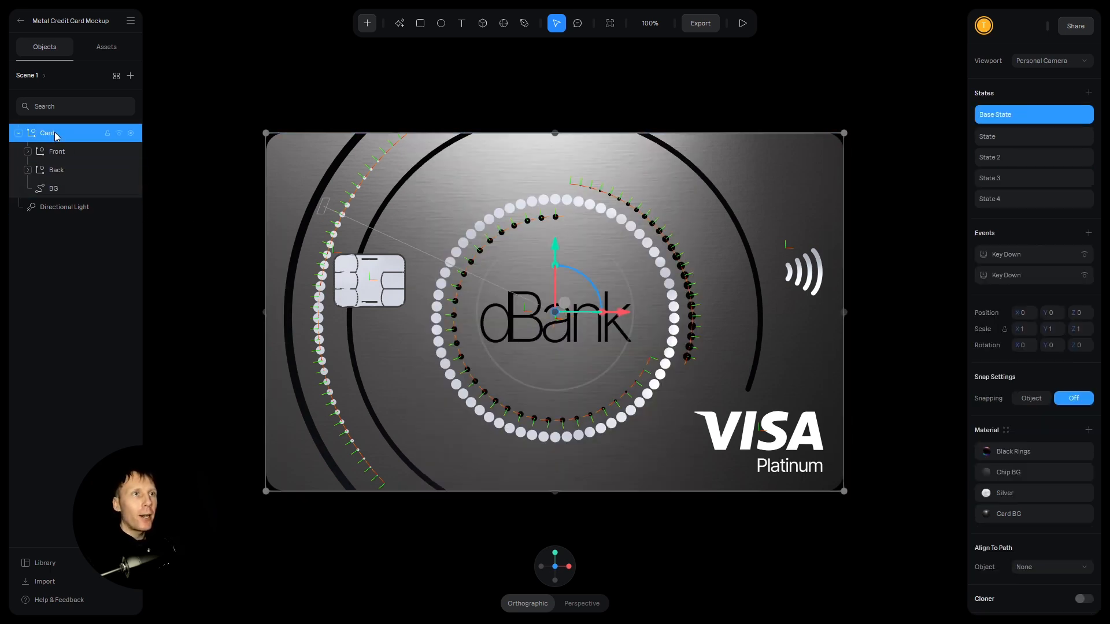
left_click(19, 133)
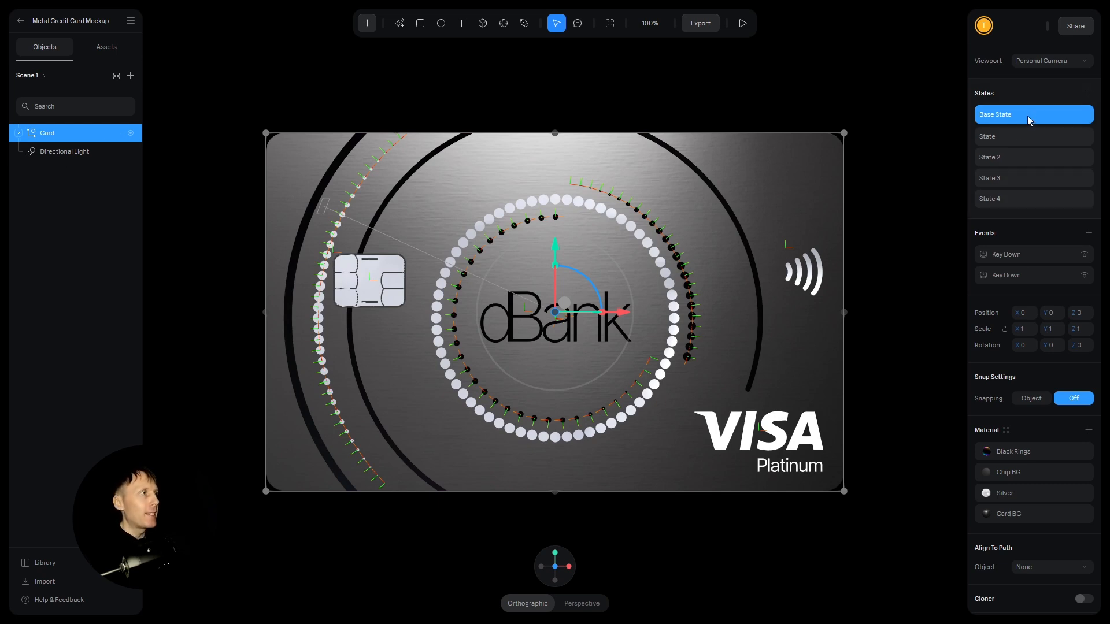
left_click(582, 605)
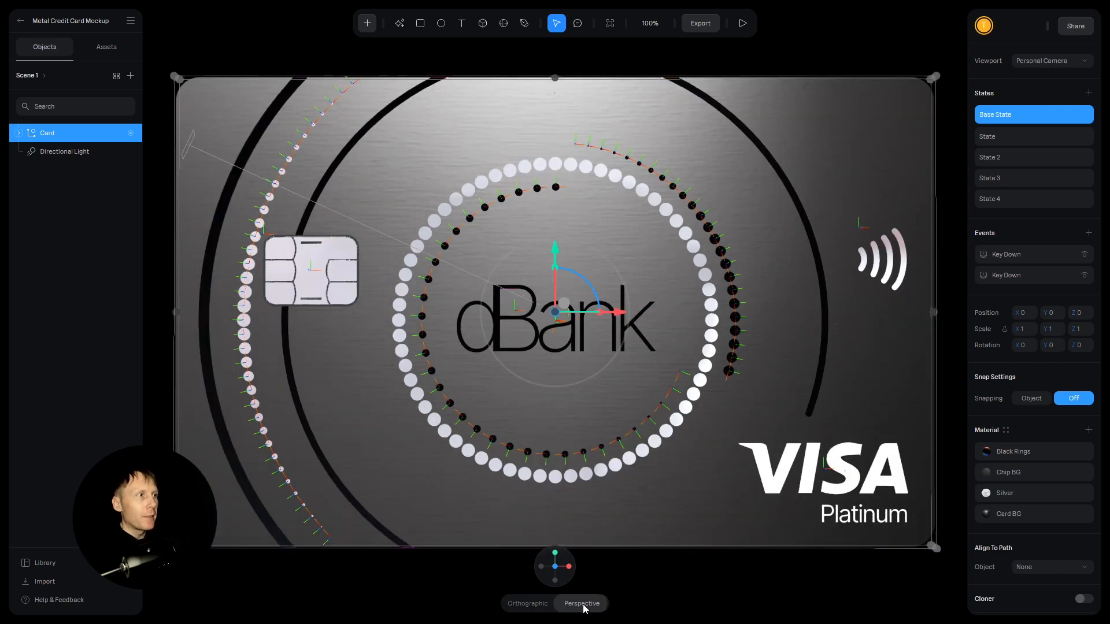
left_click(995, 137)
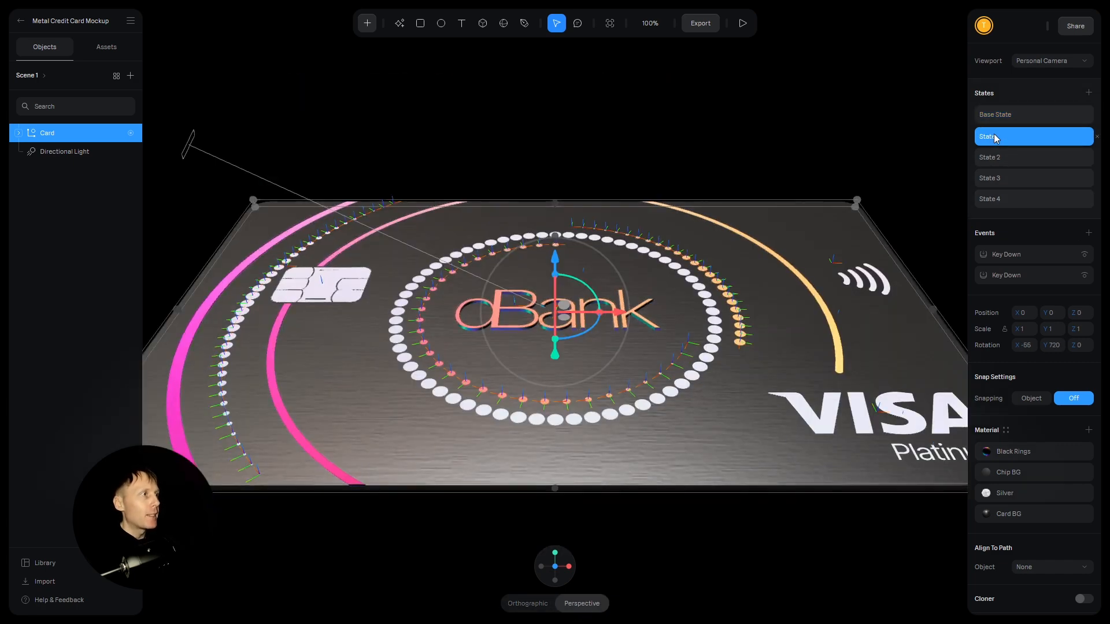
scroll(826, 247, "down", 5)
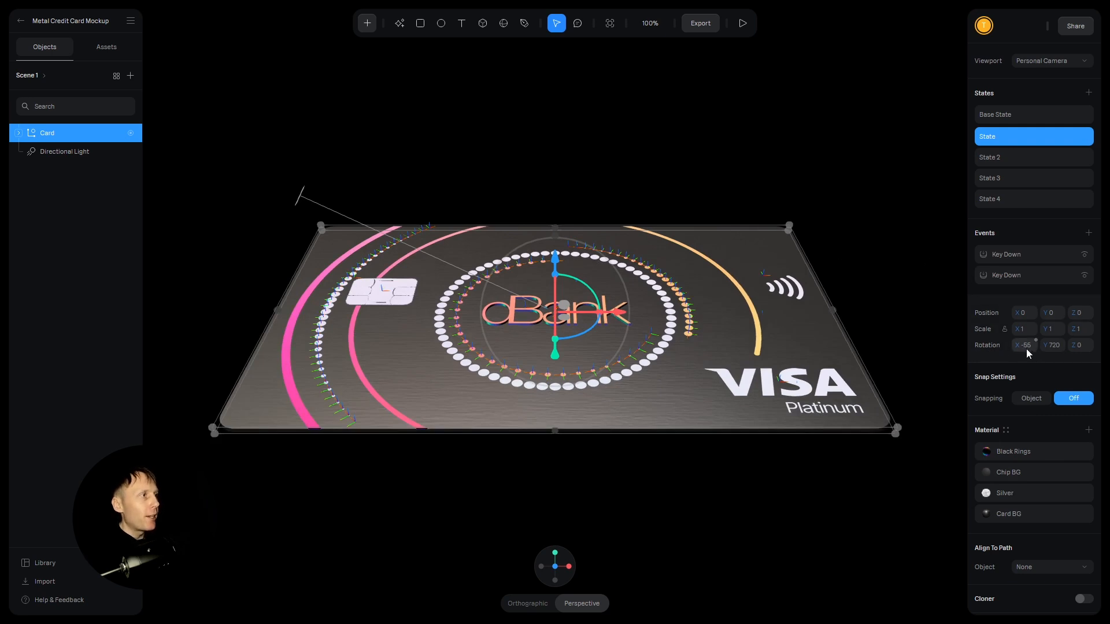
Step: Step the Card through State, State 2, State 3 and State 4, examining the X, Y and Z rotation values of each
left_click(1057, 349)
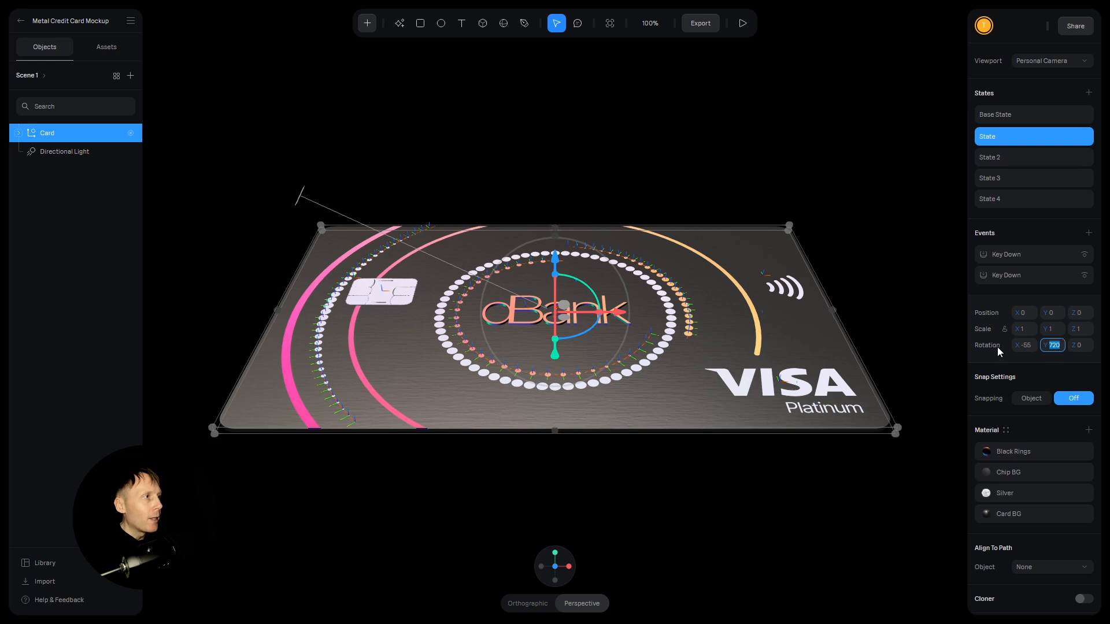
left_click(1015, 162)
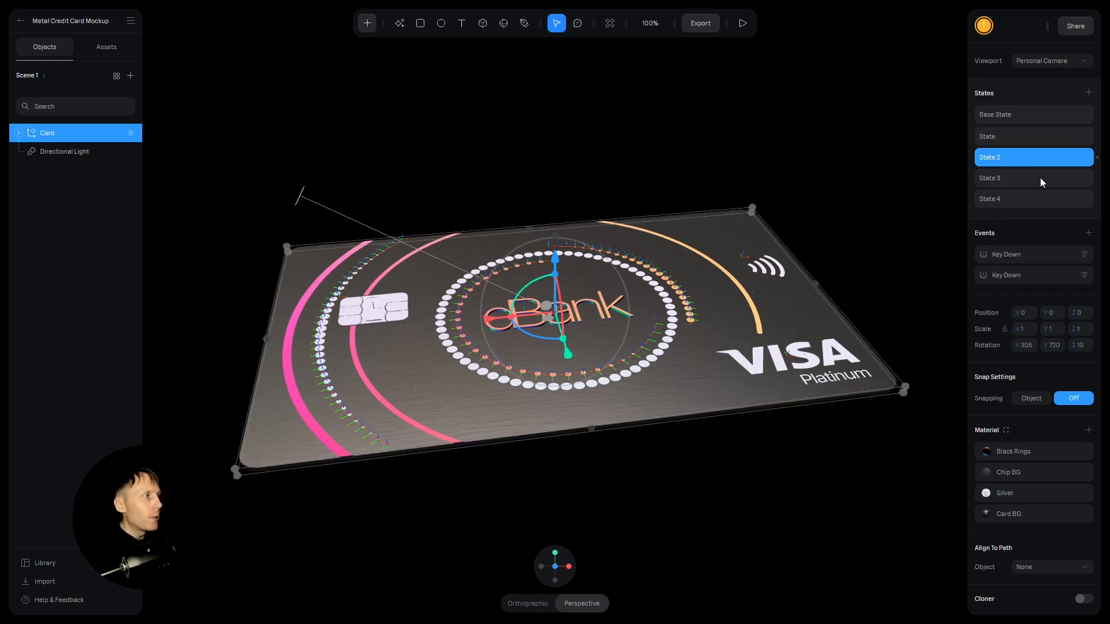
left_click(1056, 348)
left_click(1080, 347)
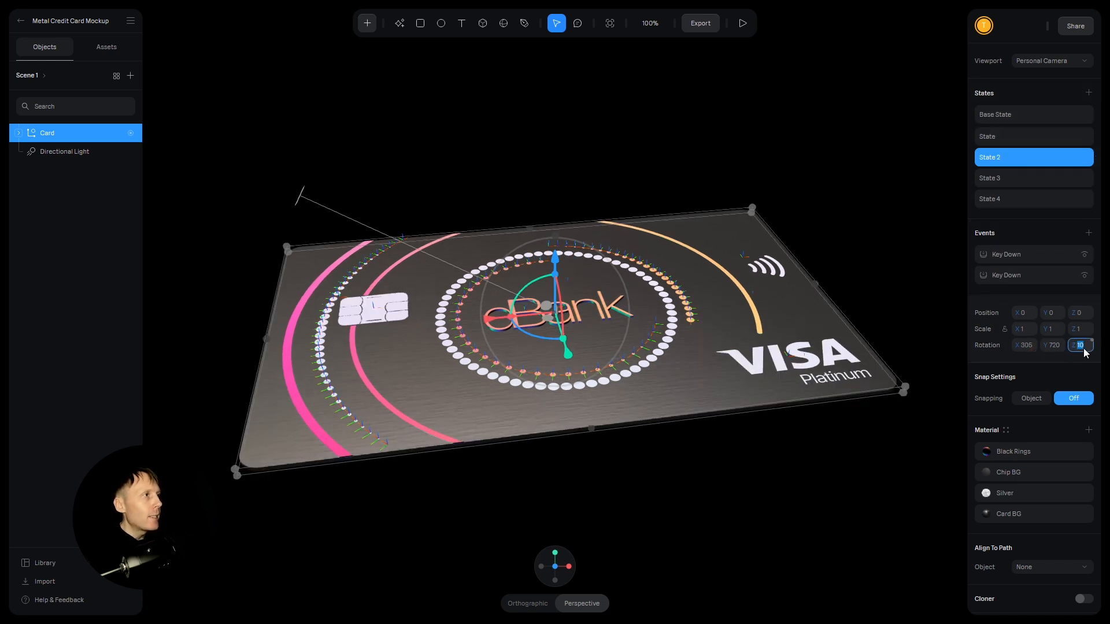
left_click(1025, 178)
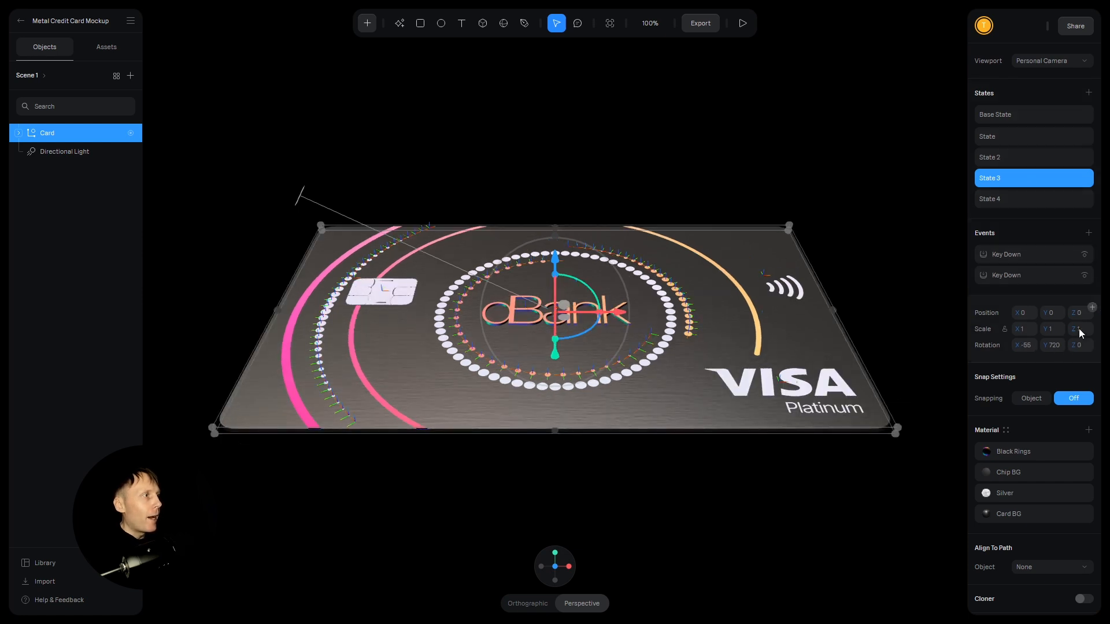
left_click(1053, 347)
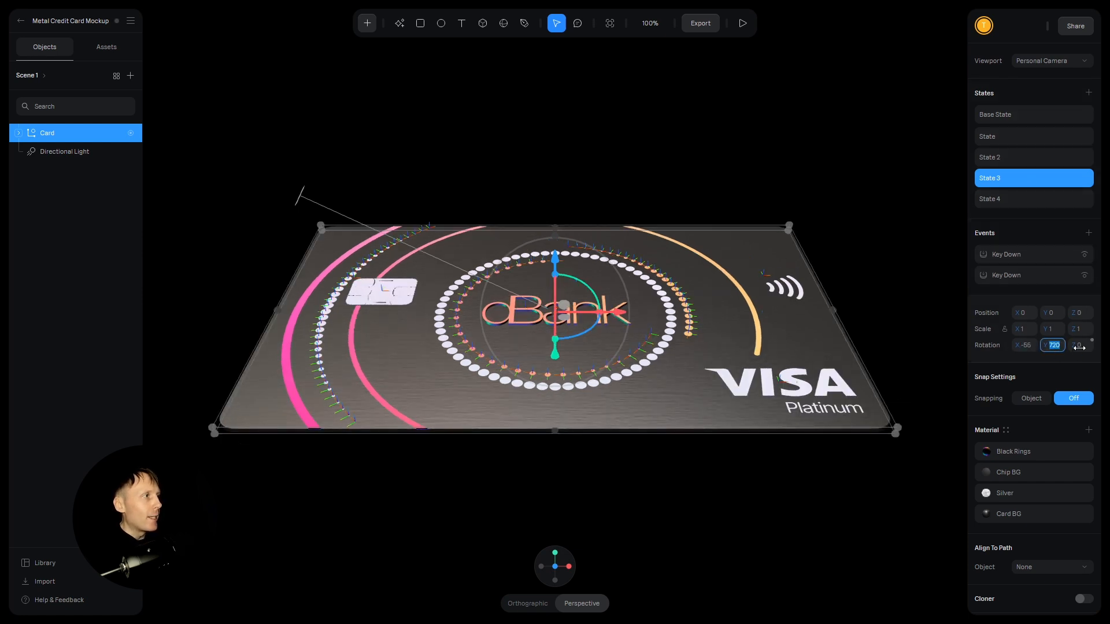
left_click(1079, 346)
left_click(1009, 196)
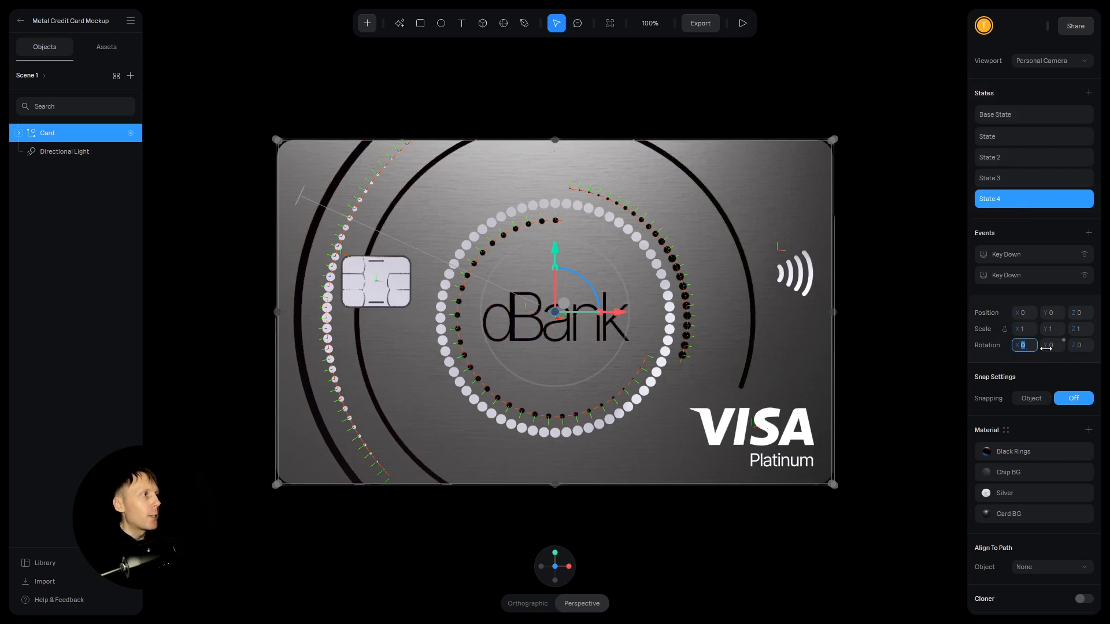
left_click(1080, 346)
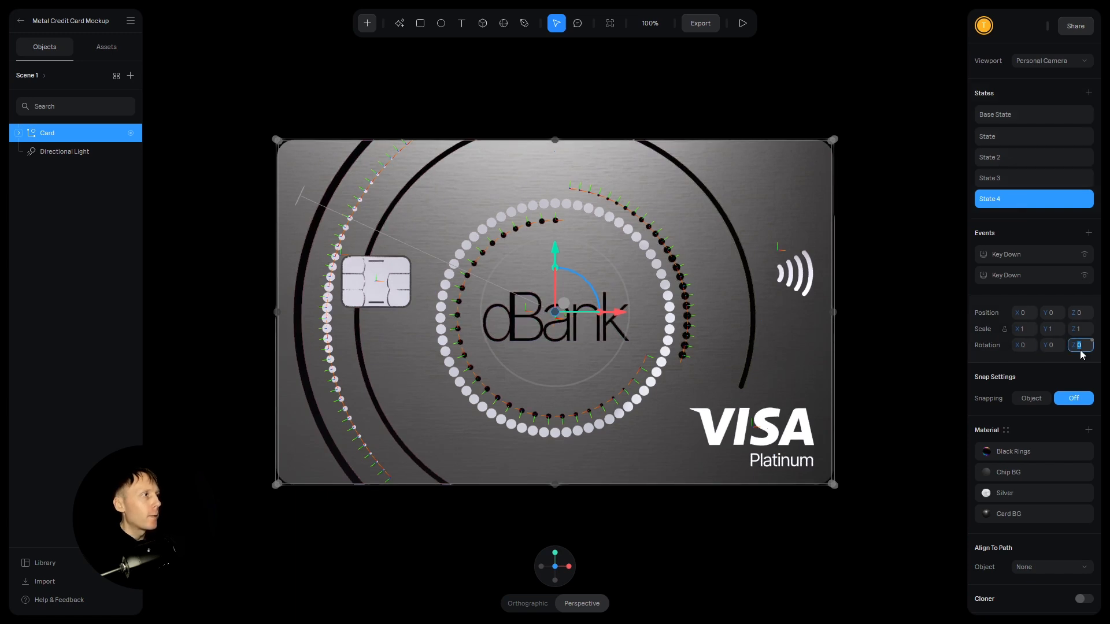
Step: Preview the Card's states in order from Base State to State 4, and return to Base State
left_click(1008, 115)
left_click(1010, 135)
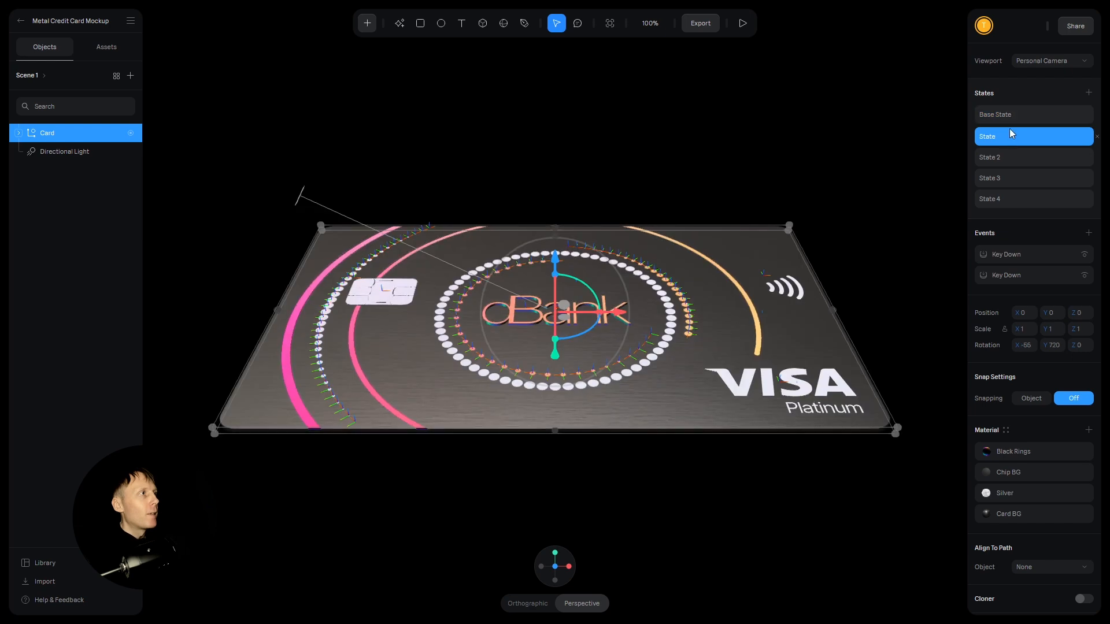
left_click(1009, 129)
left_click(1008, 138)
left_click(1006, 157)
left_click(1005, 178)
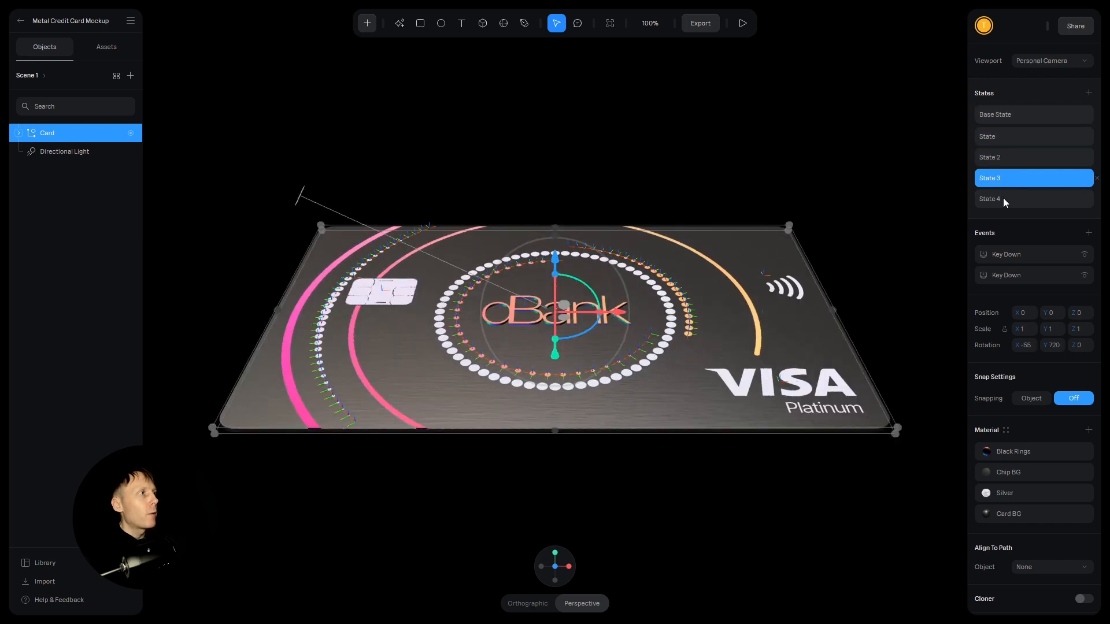
left_click(1004, 198)
left_click(1020, 117)
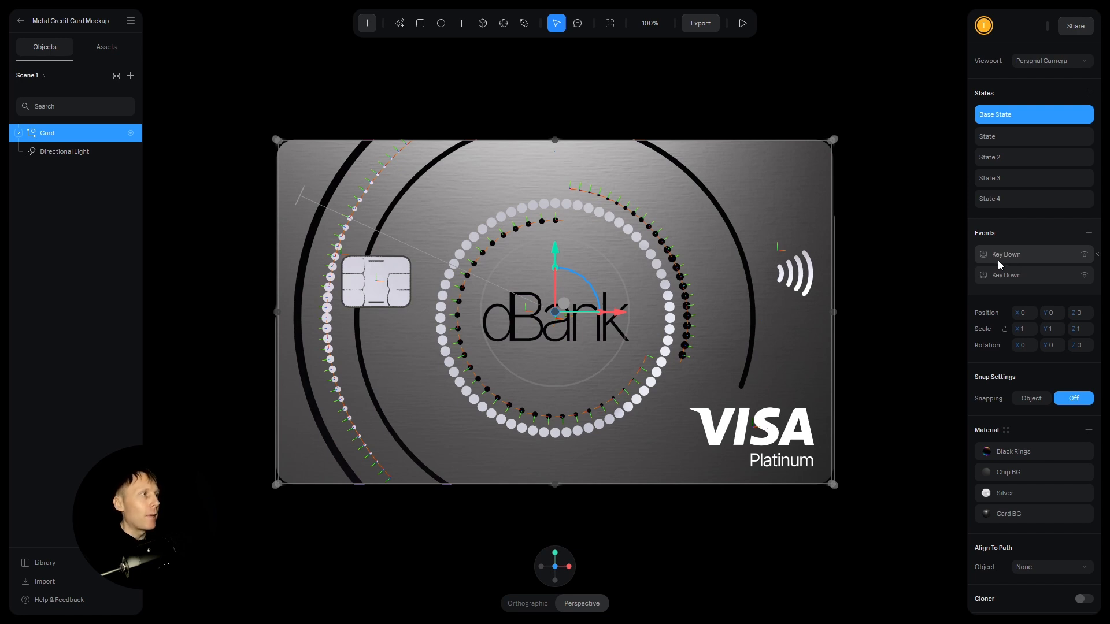
Step: Set the starting state of the Card transition in the first Key Down event to Base State
left_click(1007, 255)
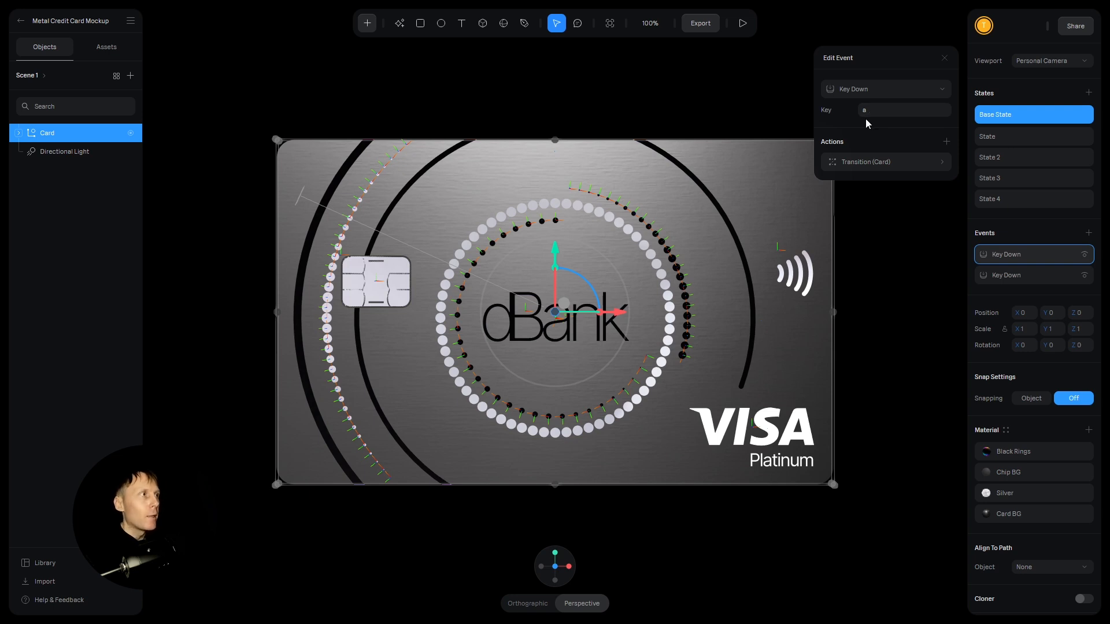
left_click(853, 164)
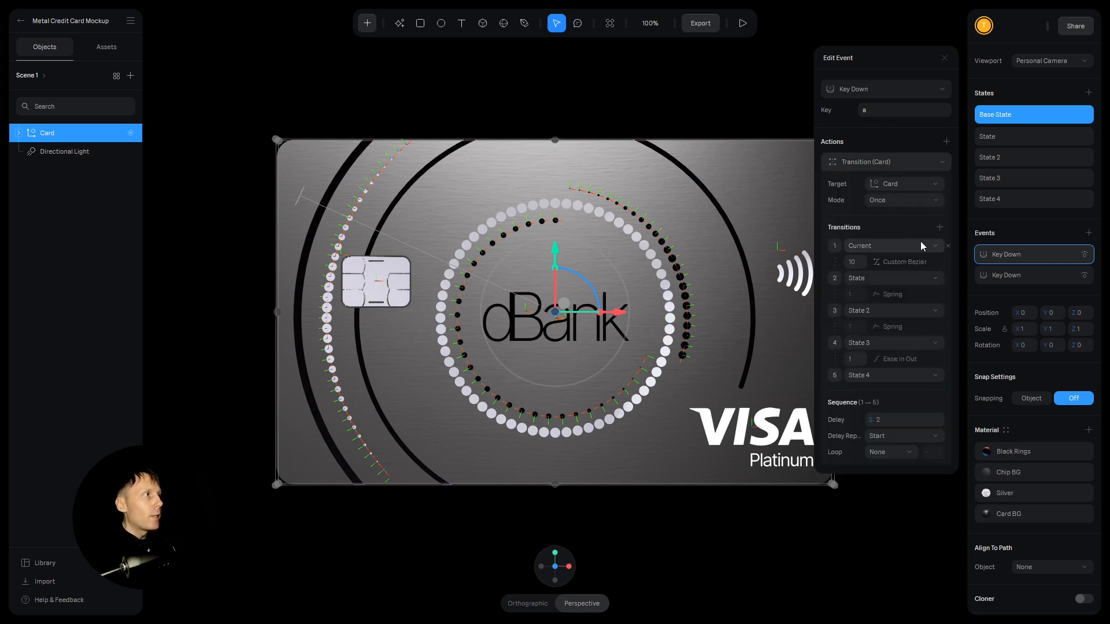
left_click(889, 247)
left_click(890, 272)
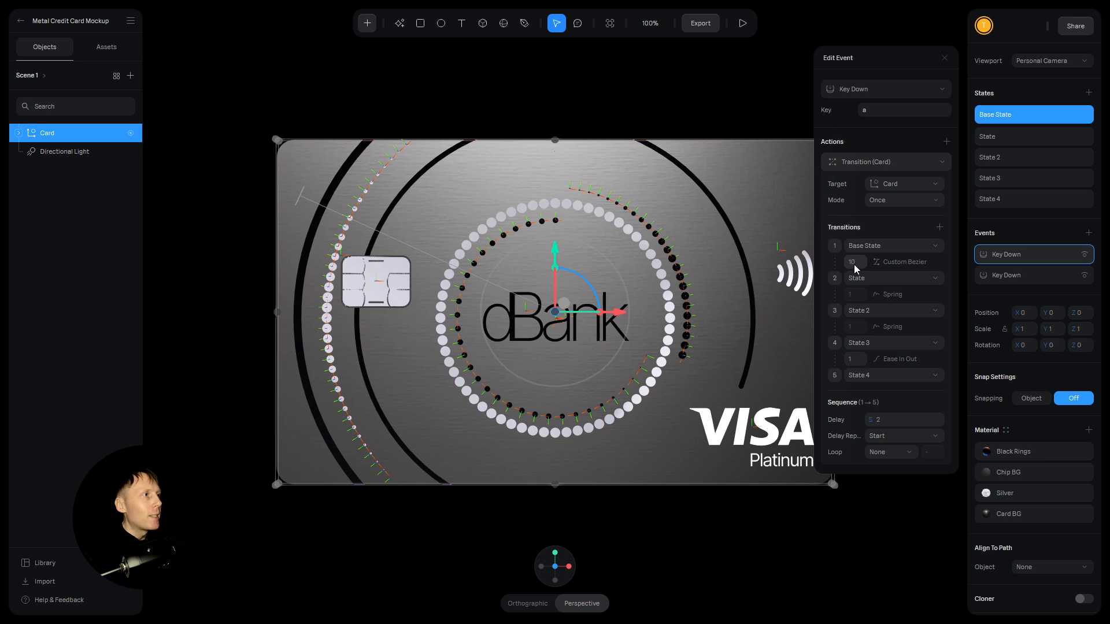
Step: Examine the Custom Bezier easing, duration and available easing types of the transition from Base State to State
left_click(910, 264)
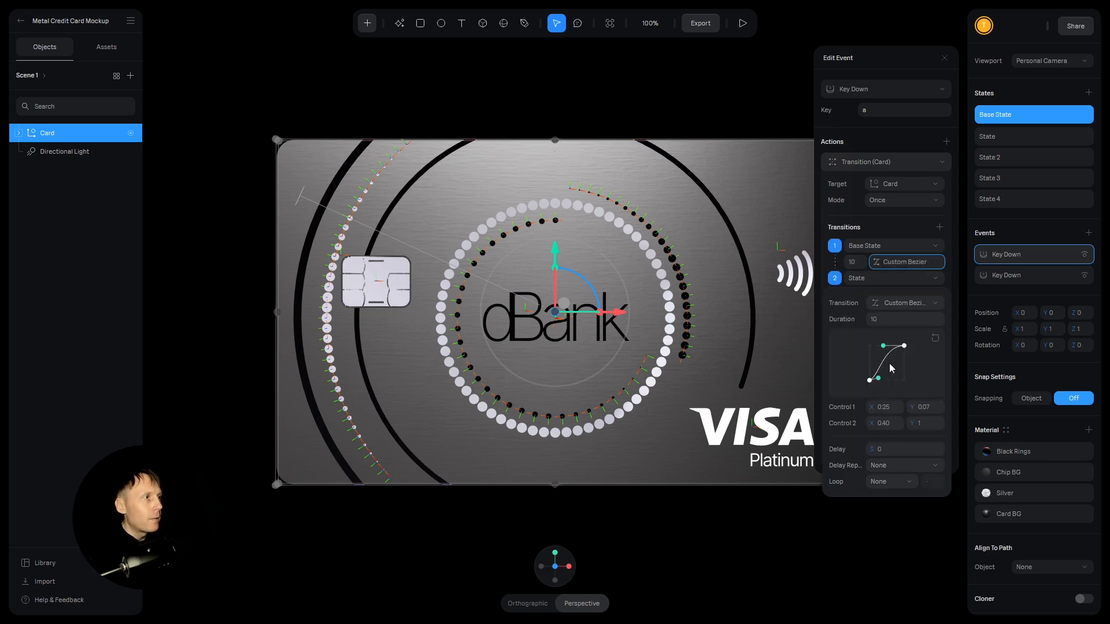
left_click(893, 301)
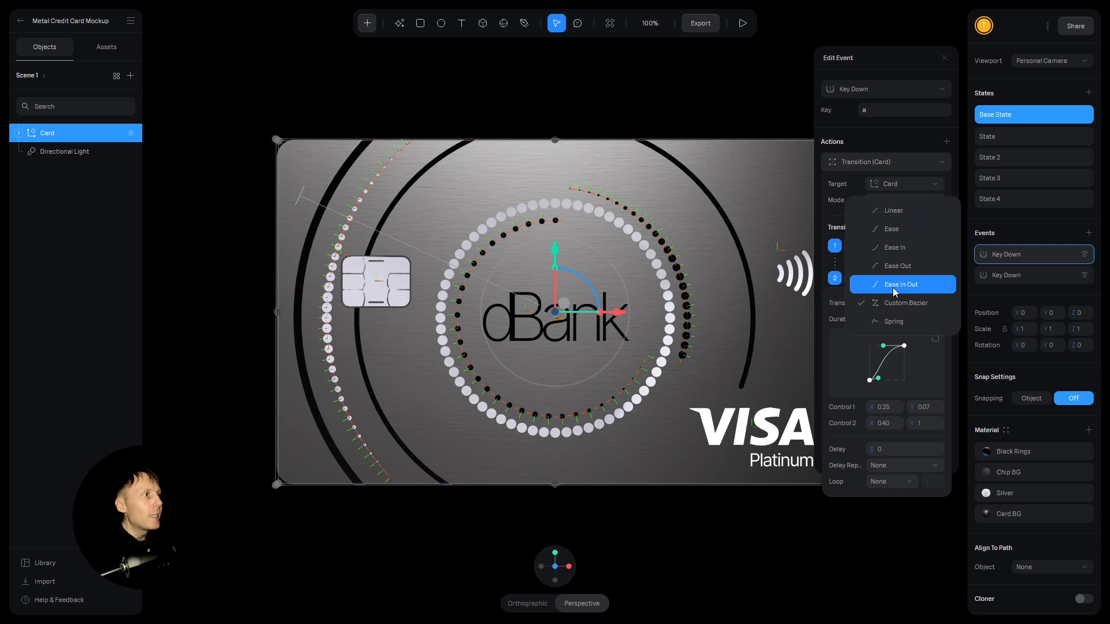
left_click(900, 304)
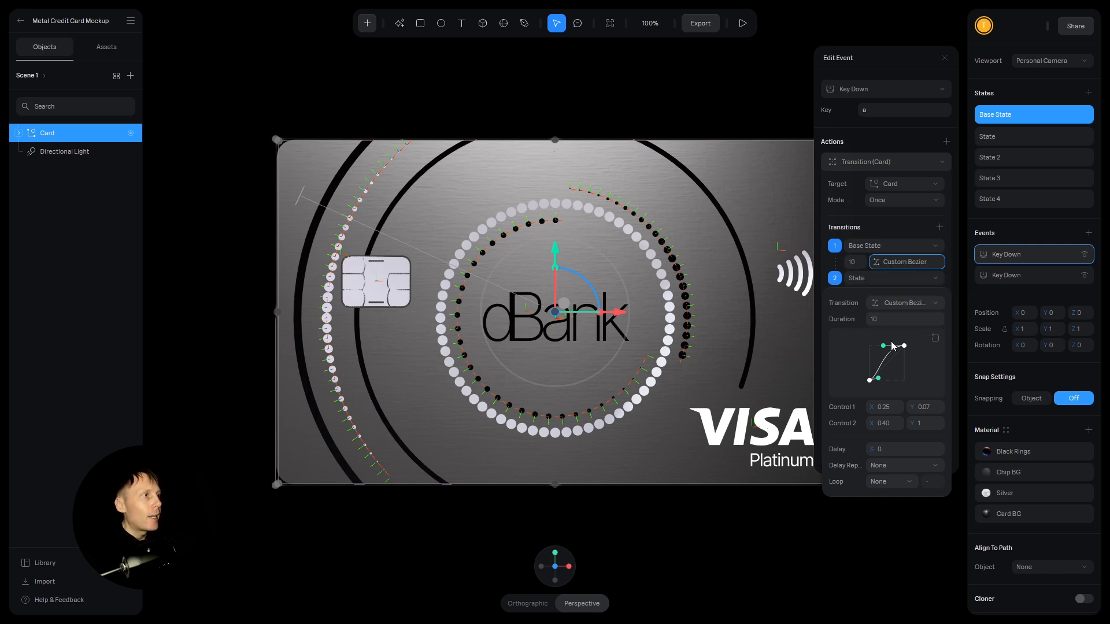
left_click(891, 262)
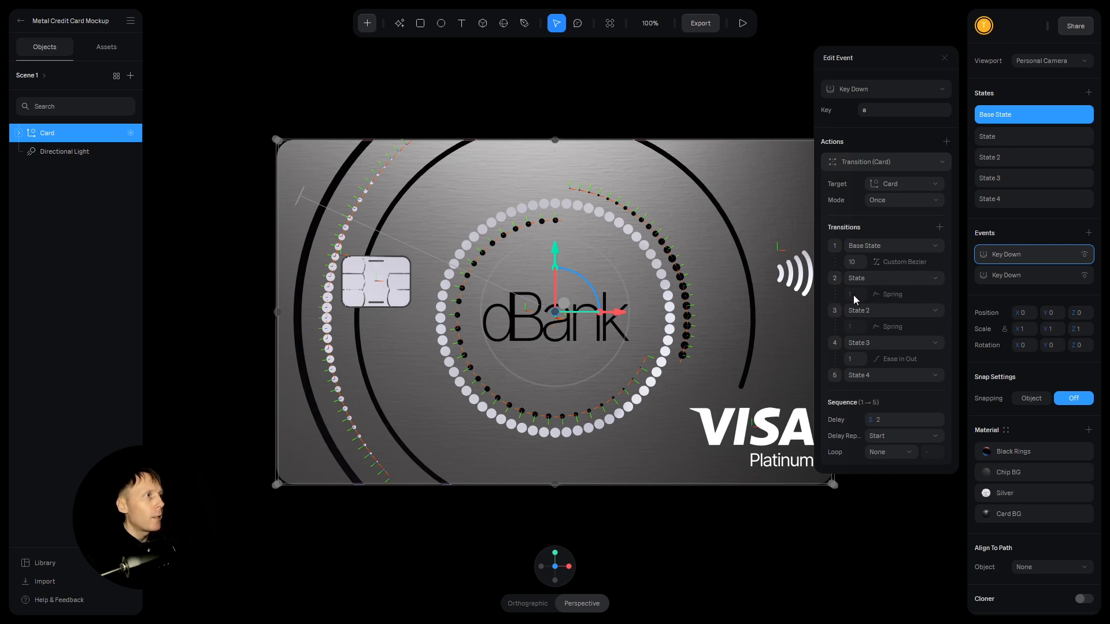
Step: Review the Spring settings for the transitions from State to State 2 and State 2 to State 3, and close the event
left_click(884, 294)
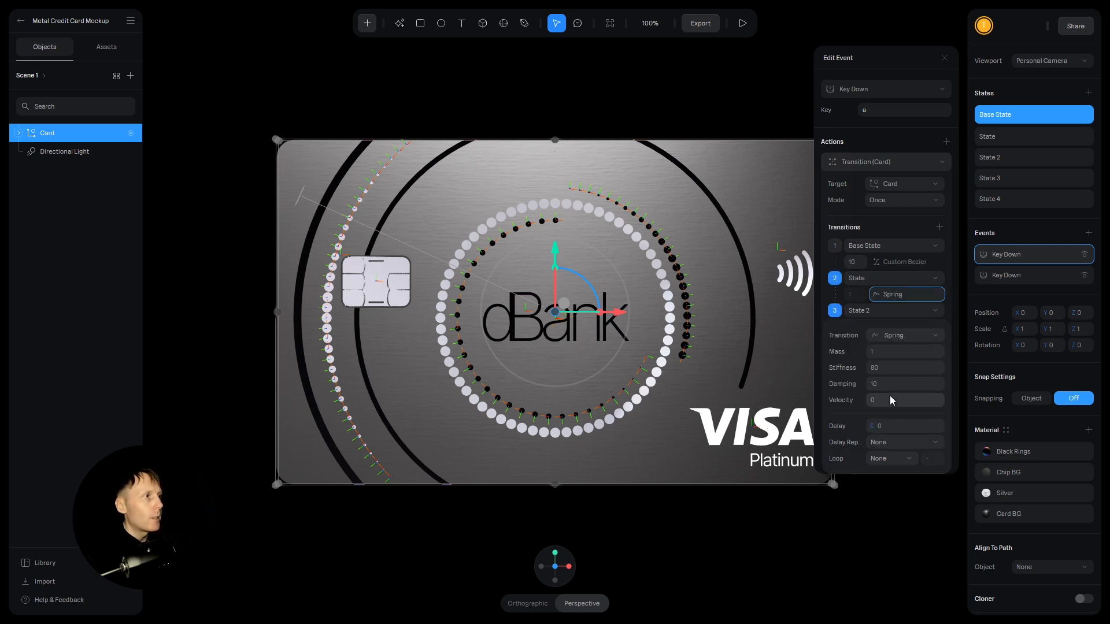
left_click(893, 295)
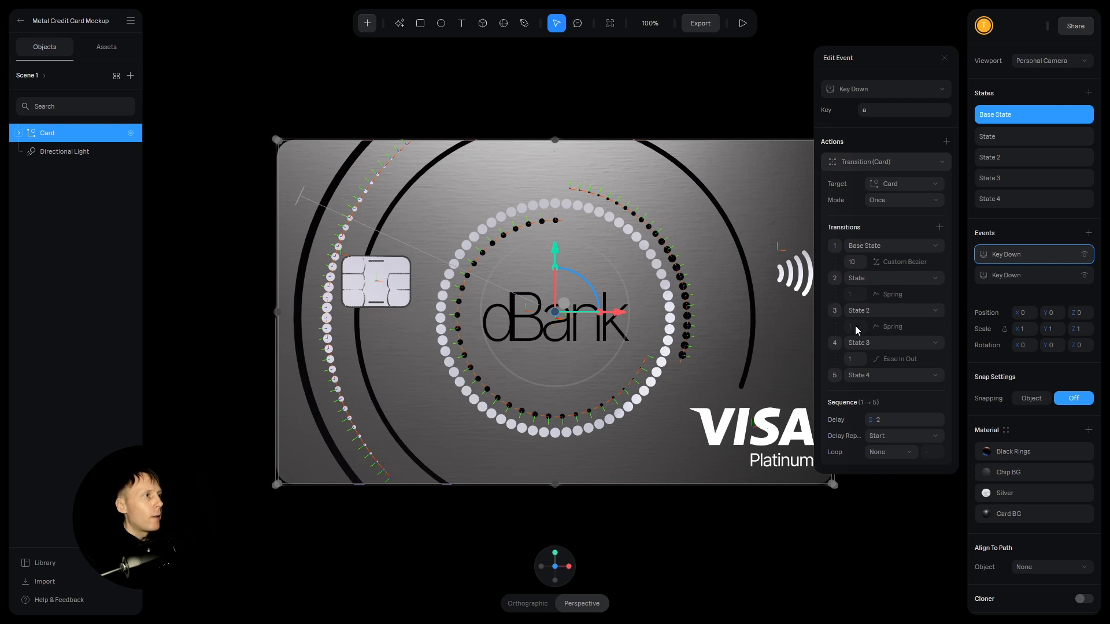
left_click(890, 328)
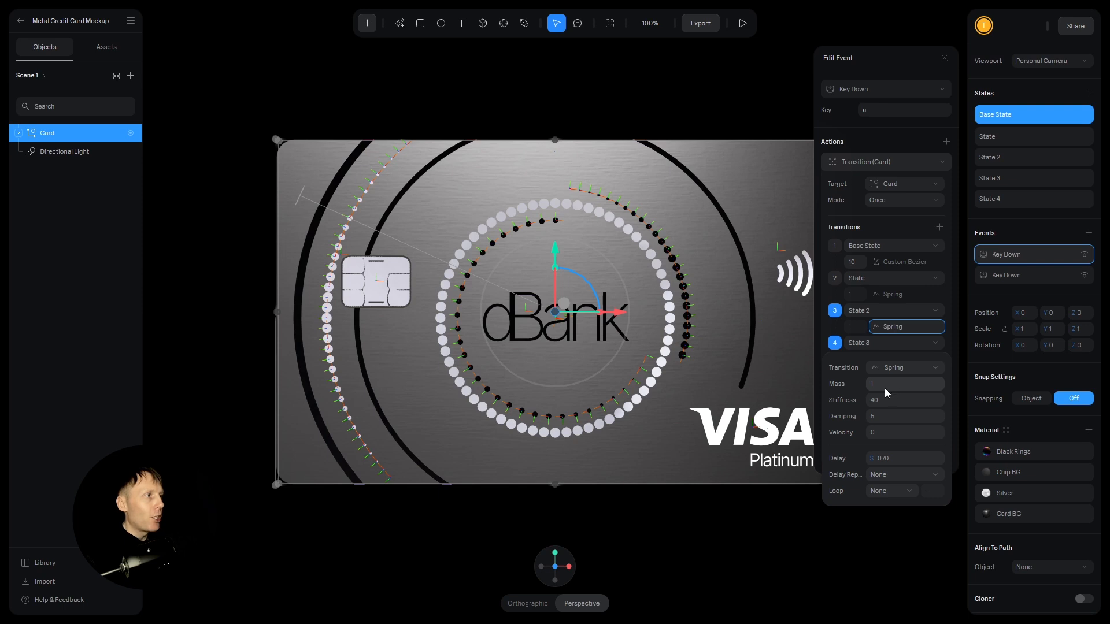
left_click(886, 328)
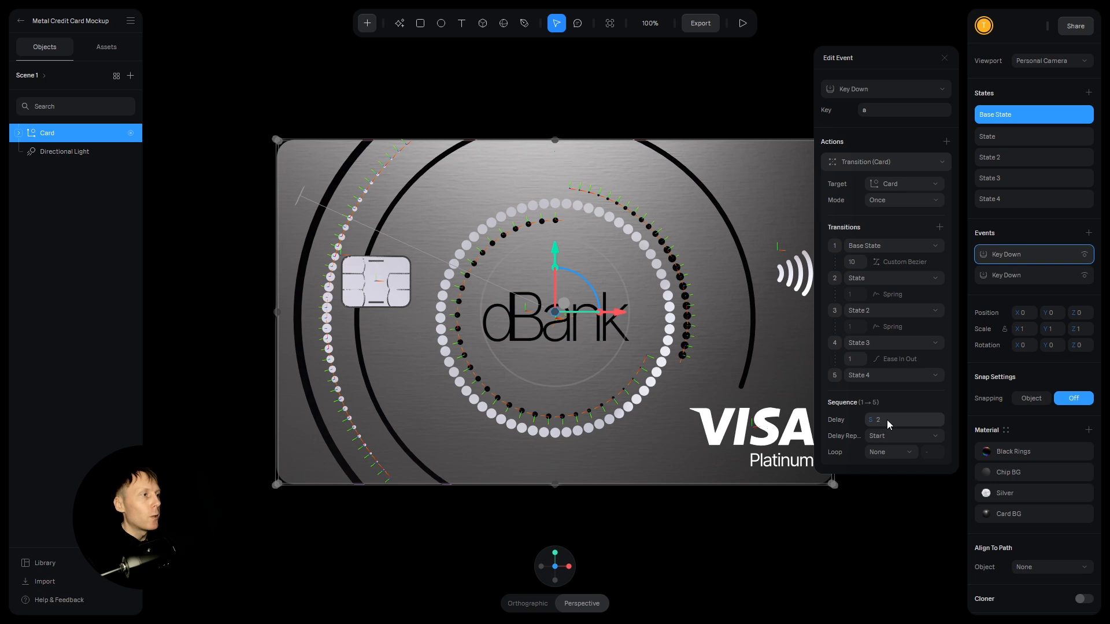
left_click(945, 58)
Step: Review the Sound action's settings in the second Key Down event, and close the event
left_click(1015, 278)
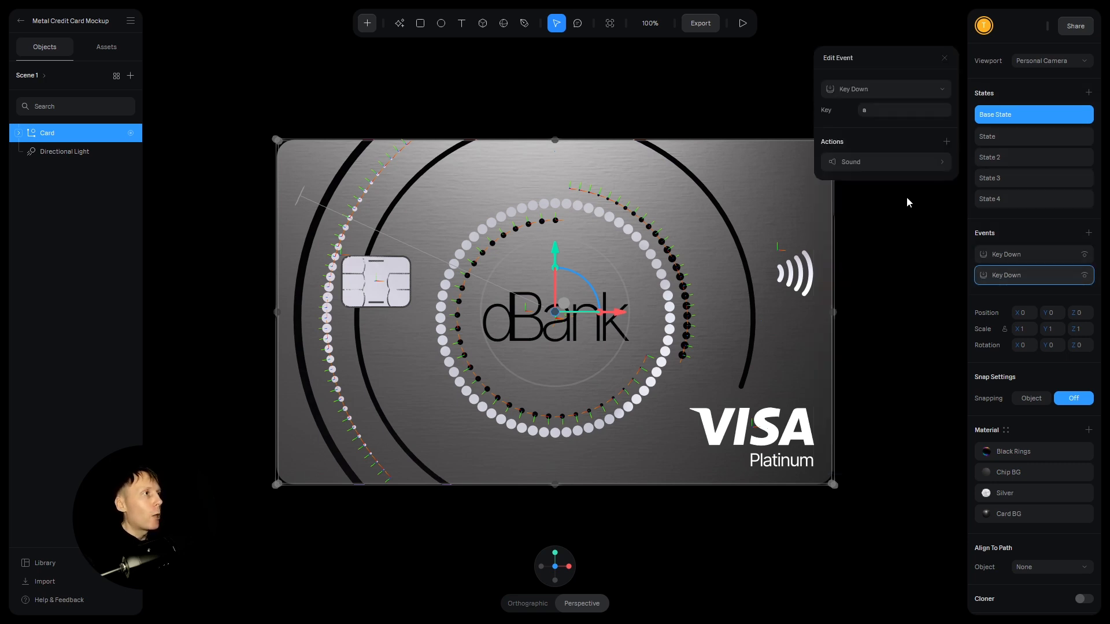
left_click(873, 162)
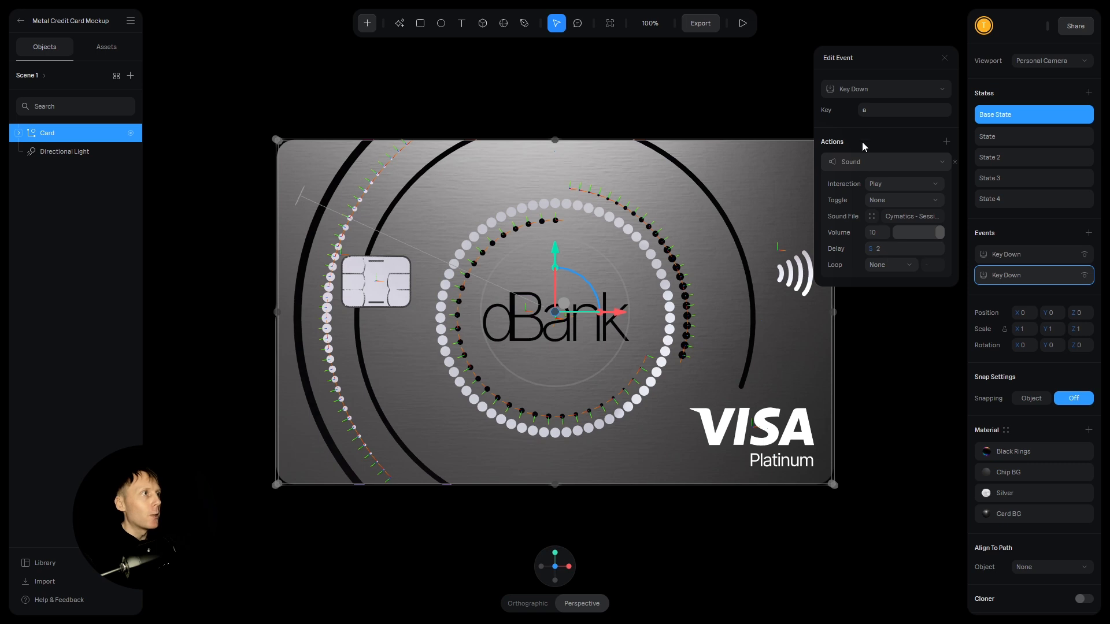
left_click(944, 60)
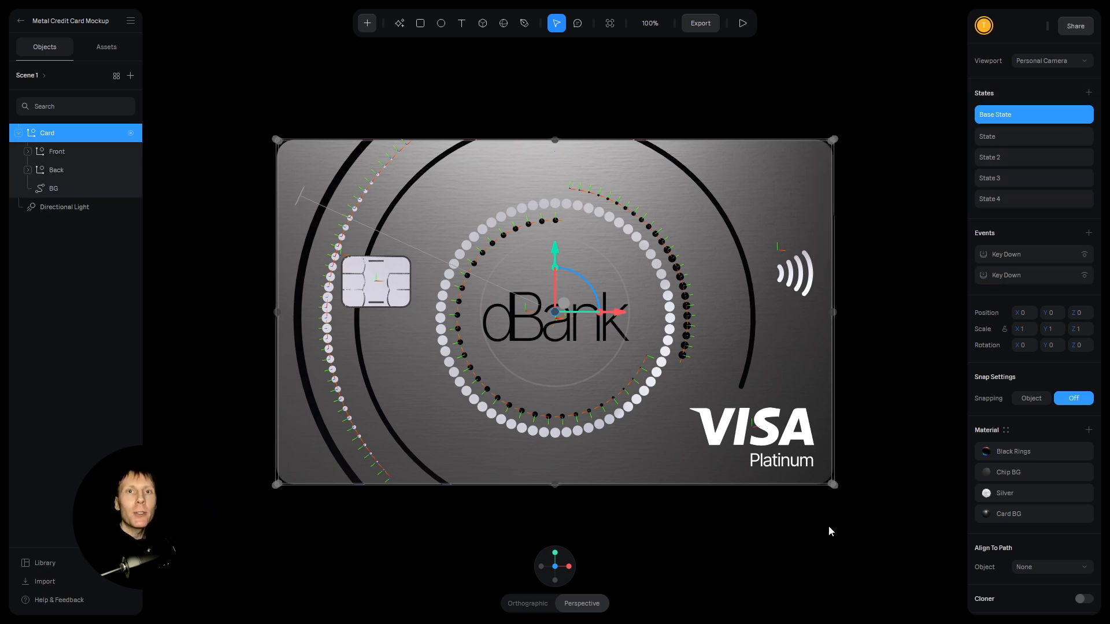